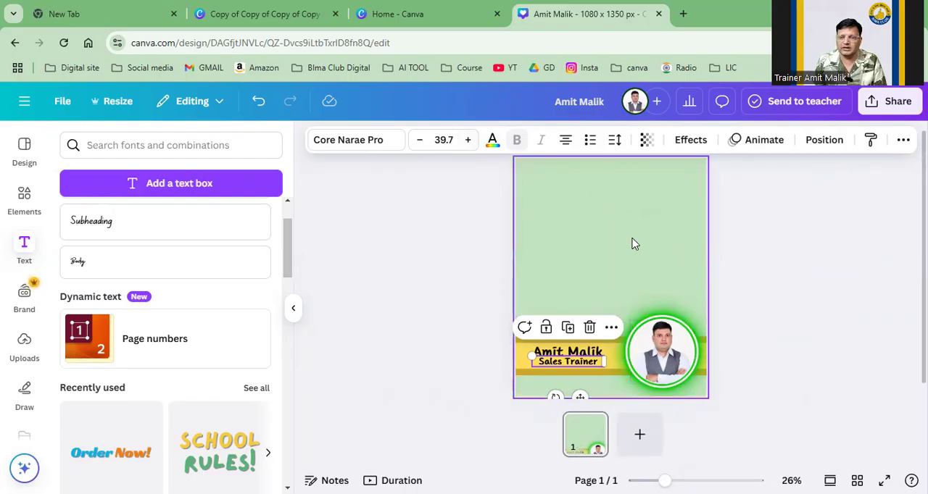
# Step: Move the portrait photo and the white circle out of the green neon ring and place both back inside it
pyautogui.click(574, 227)
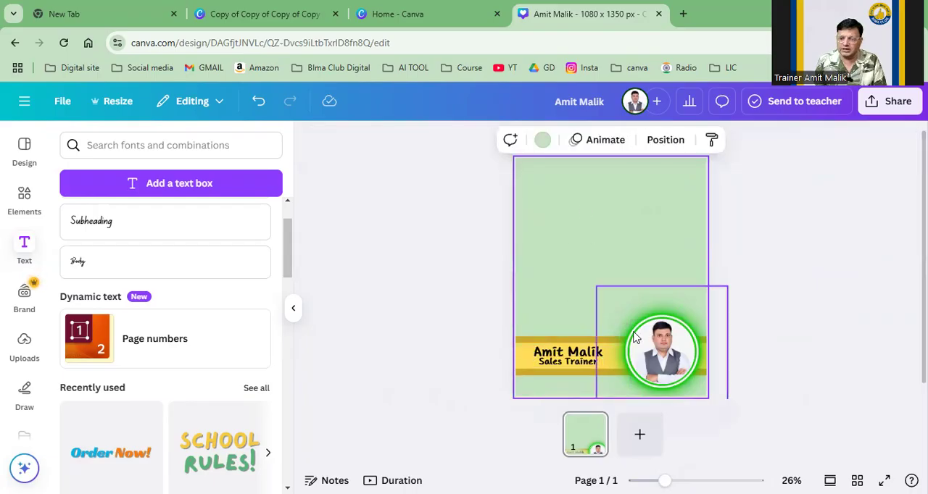
pyautogui.moveTo(661, 353); pyautogui.dragTo(631, 233)
pyautogui.moveTo(646, 360); pyautogui.dragTo(537, 282)
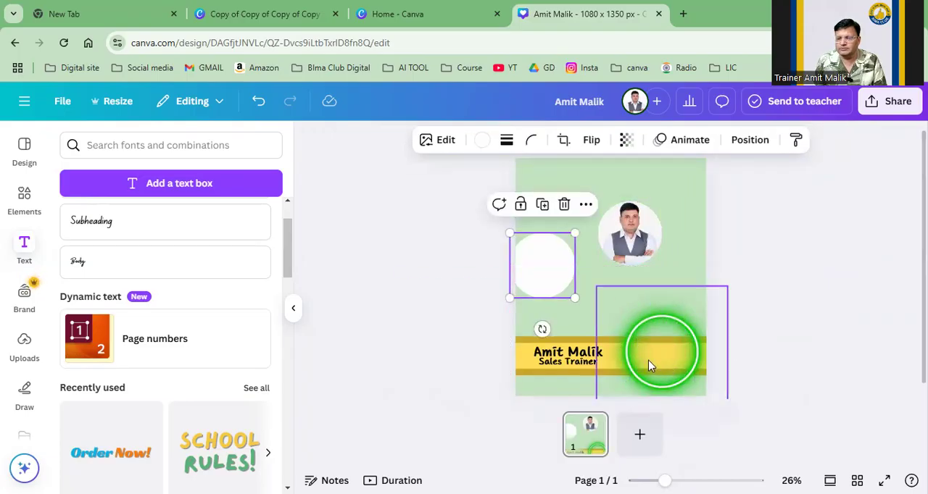
pyautogui.moveTo(530, 267); pyautogui.dragTo(649, 355)
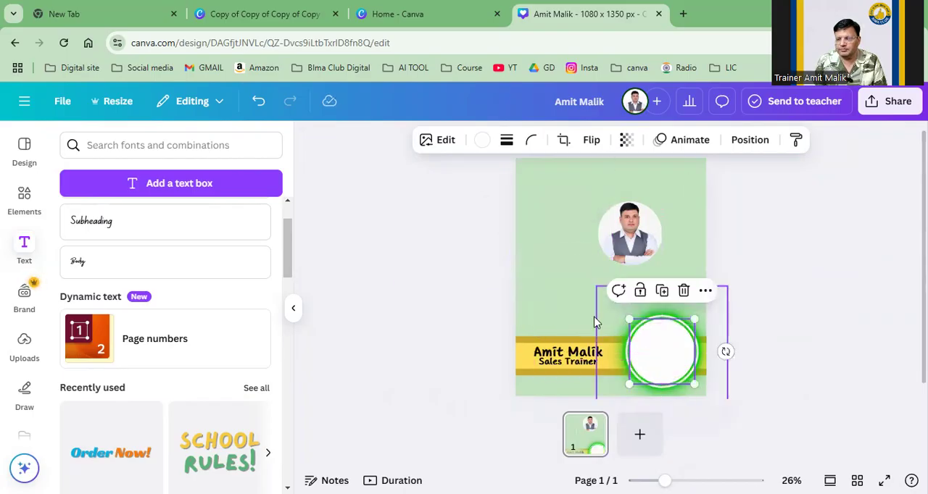
pyautogui.click(628, 267)
pyautogui.moveTo(628, 267); pyautogui.dragTo(649, 364)
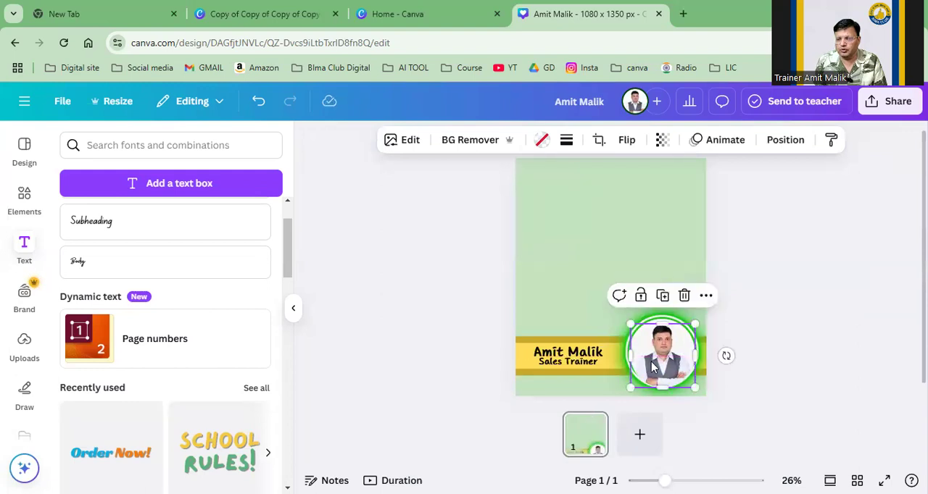
# Step: Remove the background from the portrait photo in the circle
pyautogui.click(400, 141)
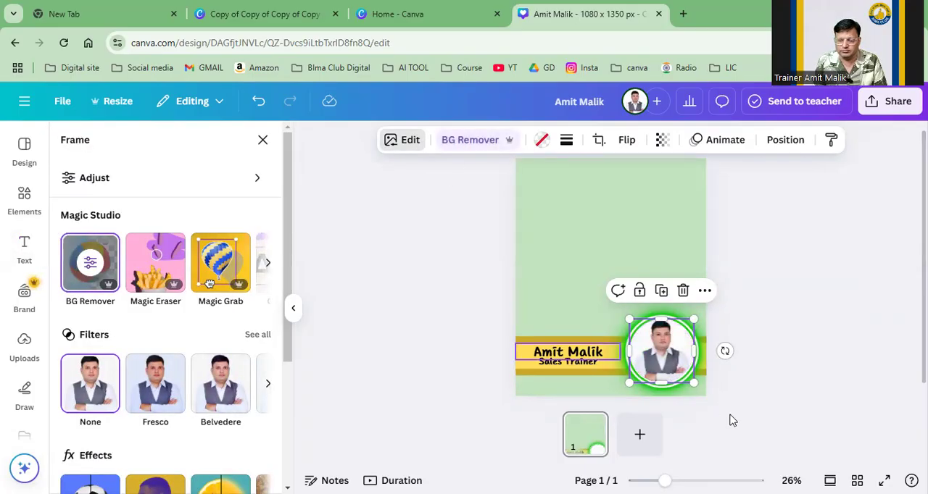
pyautogui.moveTo(665, 480); pyautogui.dragTo(685, 481)
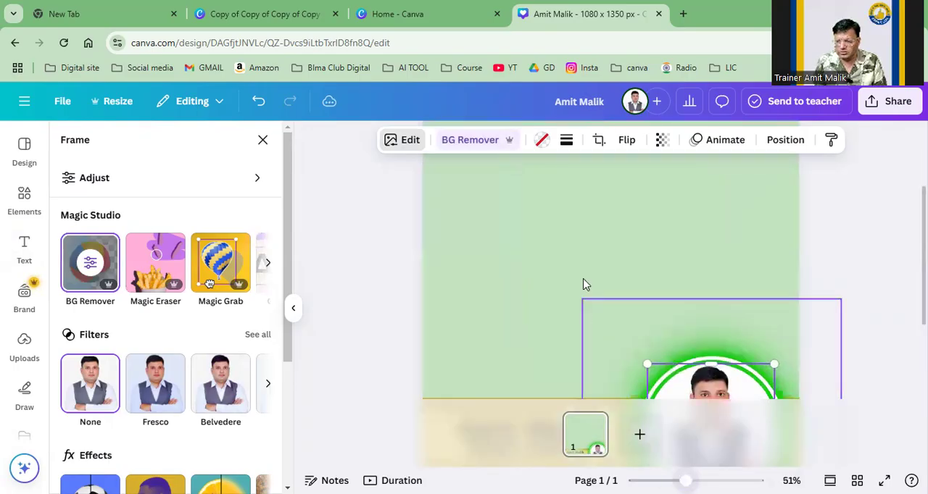
pyautogui.scroll(-2, 573, 263)
pyautogui.moveTo(692, 290)
pyautogui.mouseDown()
pyautogui.moveTo(693, 299)
pyautogui.moveTo(689, 288)
pyautogui.mouseUp()
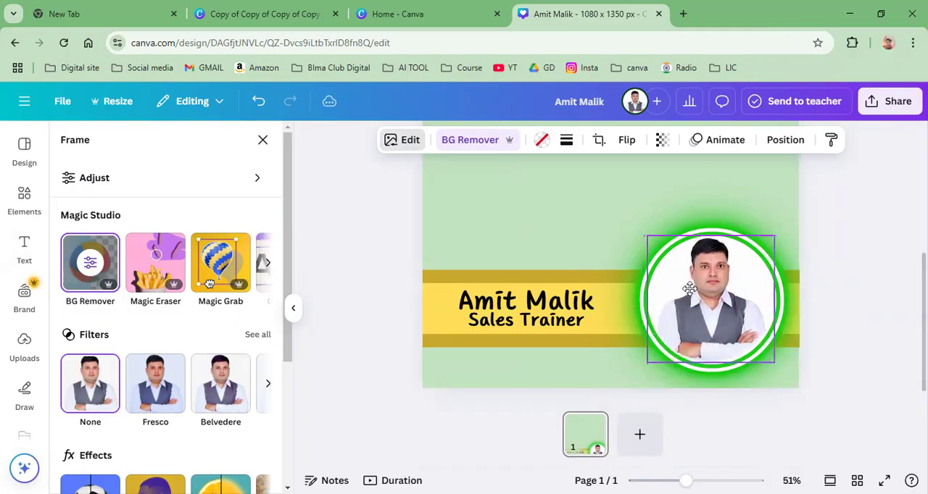
pyautogui.click(564, 216)
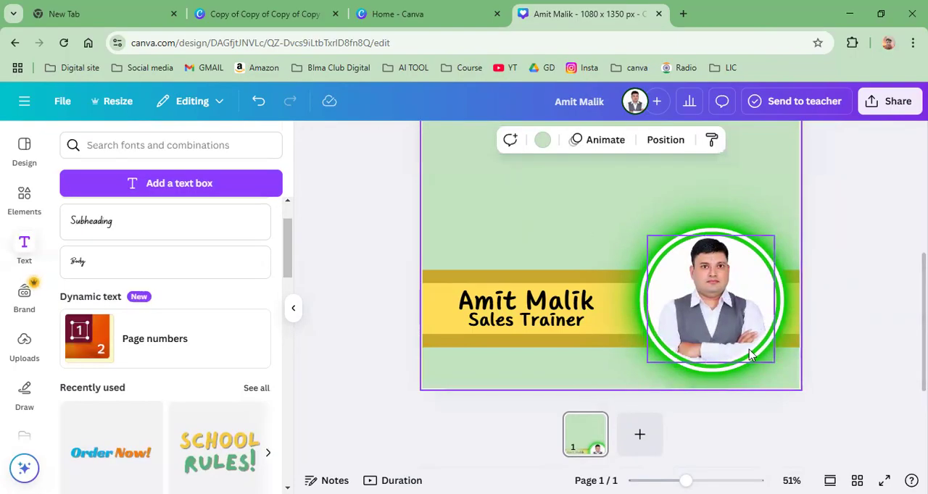
# Step: Move the portrait photo and white circle off the green neon ring and delete the ring
pyautogui.moveTo(772, 355); pyautogui.dragTo(597, 284)
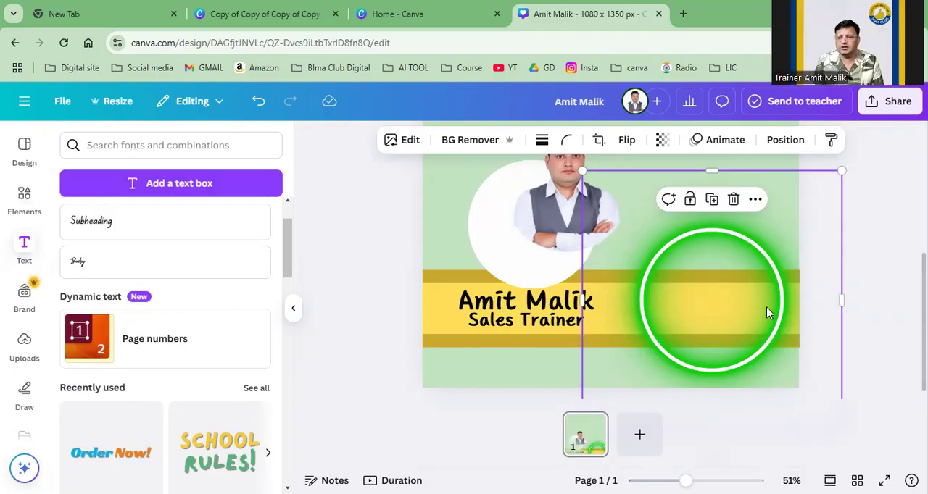
pyautogui.click(734, 198)
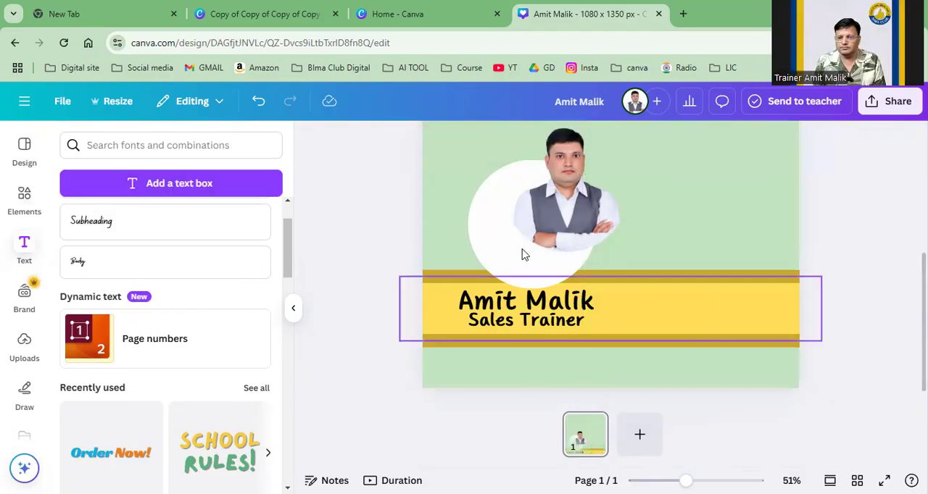
pyautogui.moveTo(597, 199); pyautogui.dragTo(525, 170)
pyautogui.click(621, 187)
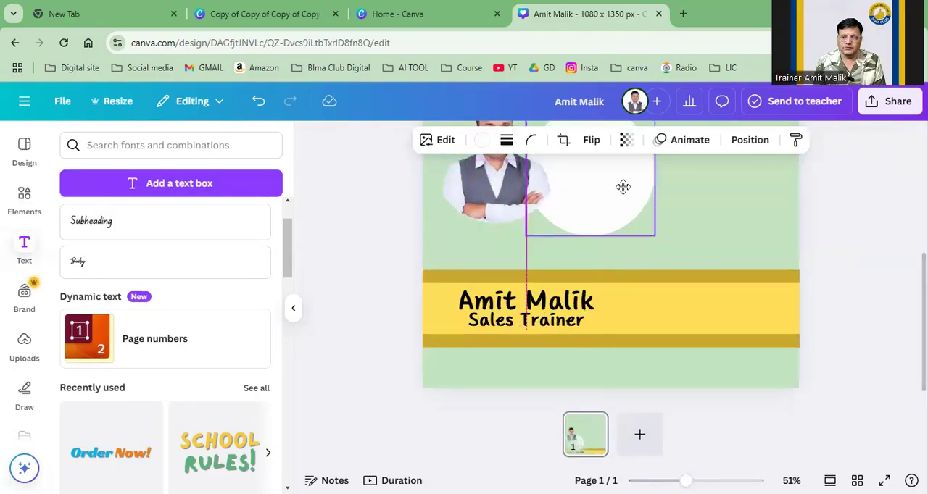
# Step: Search the elements for "neon circle" and add the orange-to-green neon ring graphic
pyautogui.click(25, 199)
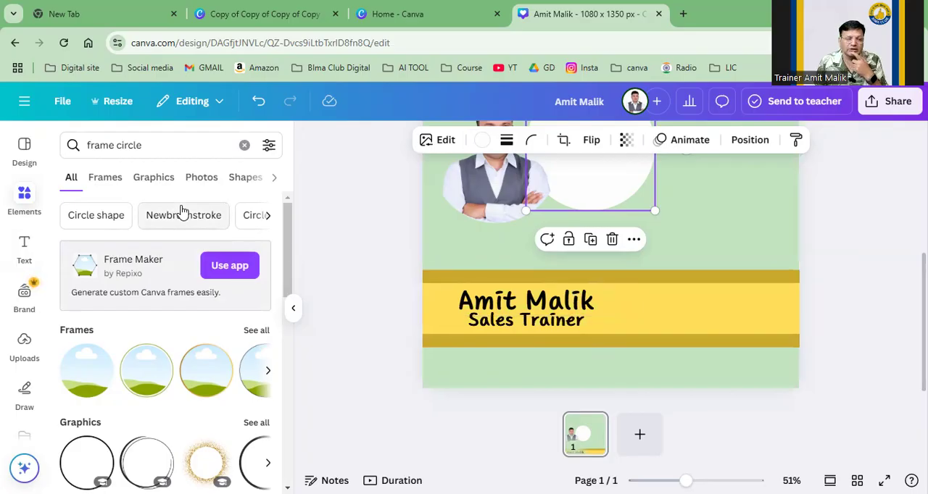
pyautogui.click(151, 147)
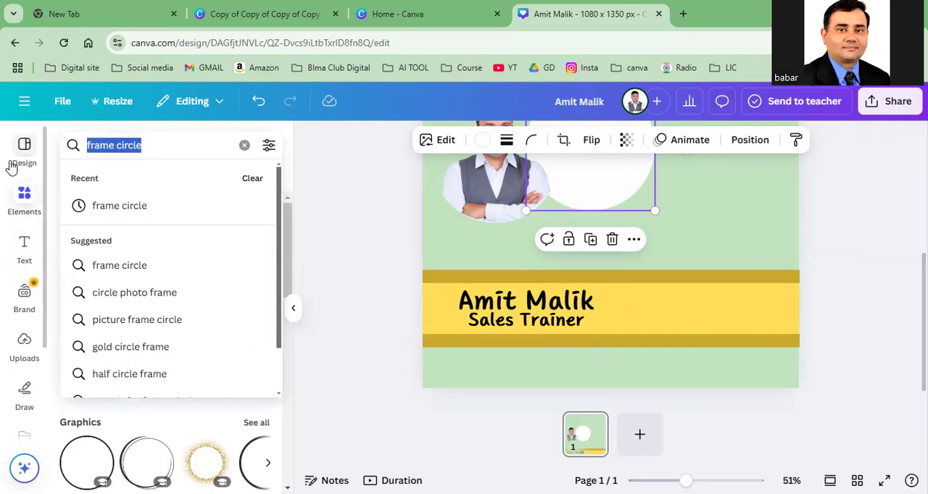
pyautogui.write('neon')
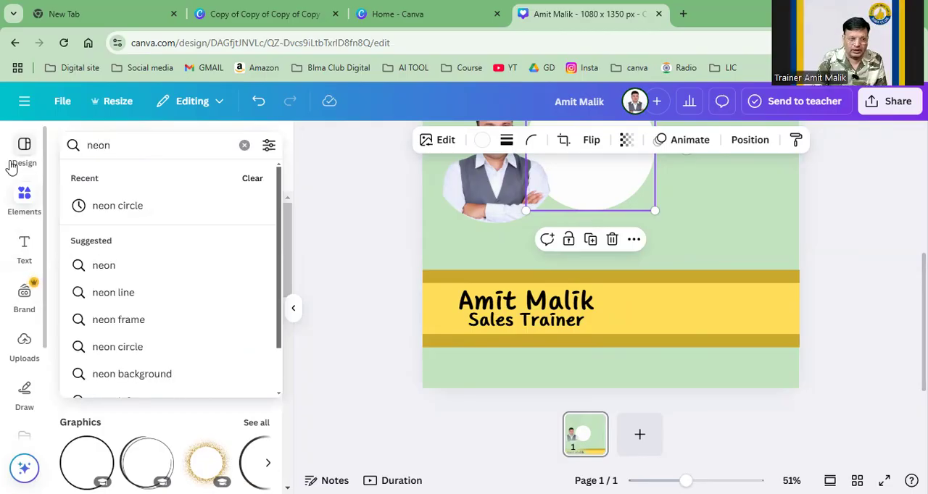
pyautogui.click(99, 210)
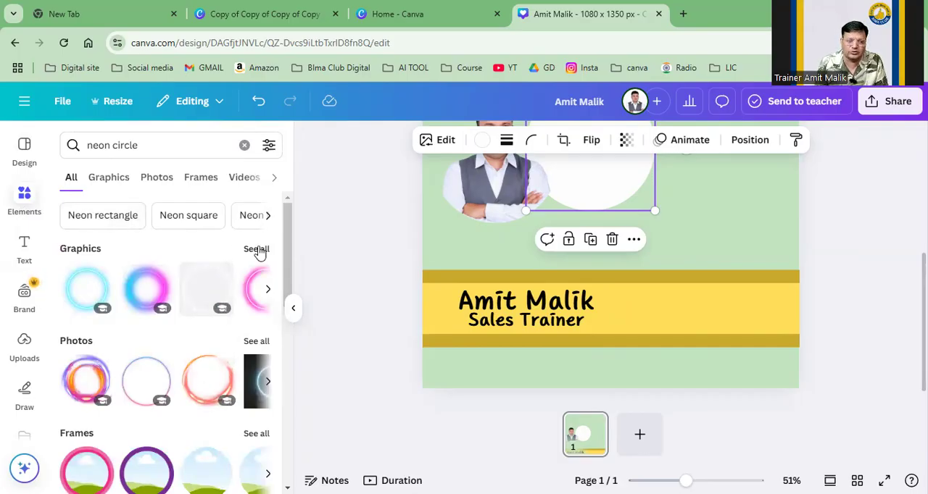
pyautogui.click(256, 250)
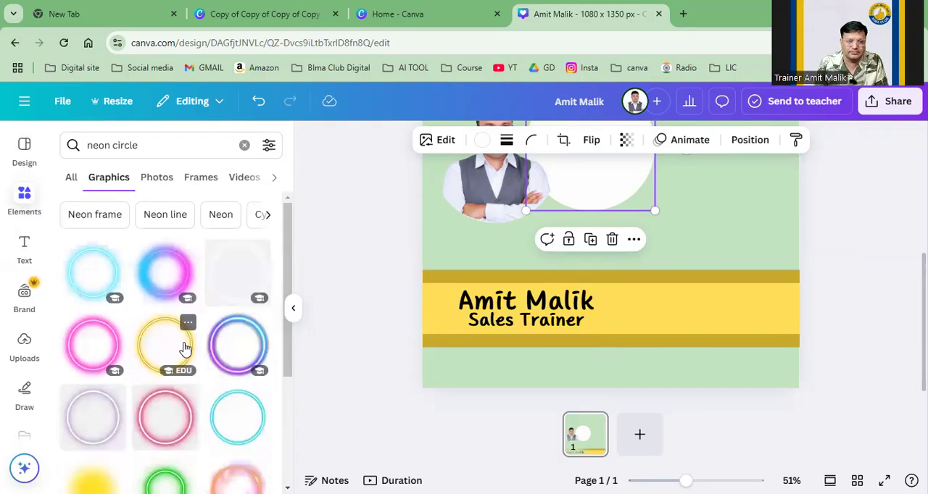
pyautogui.scroll(-5, 185, 348)
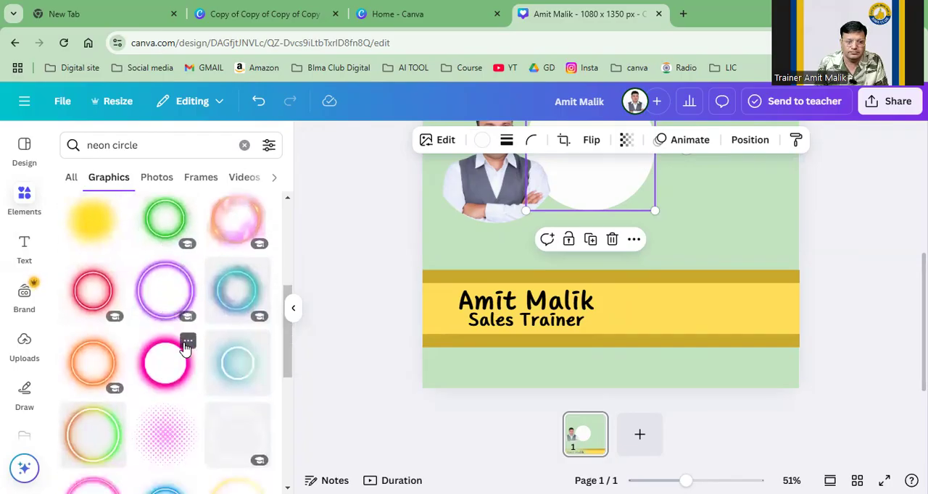
pyautogui.scroll(-3, 185, 348)
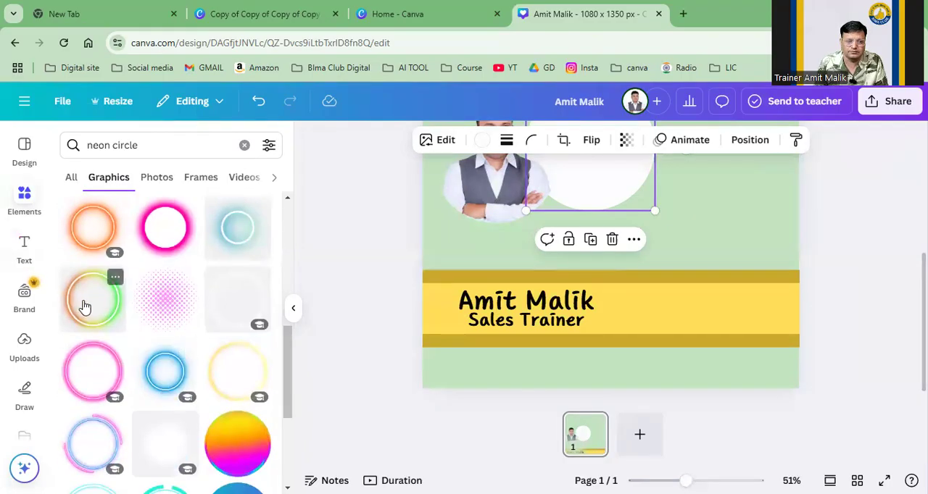
pyautogui.click(85, 308)
# Step: Shrink the orange-to-green neon ring and position it over the yellow banner's right end
pyautogui.moveTo(678, 248); pyautogui.dragTo(739, 306)
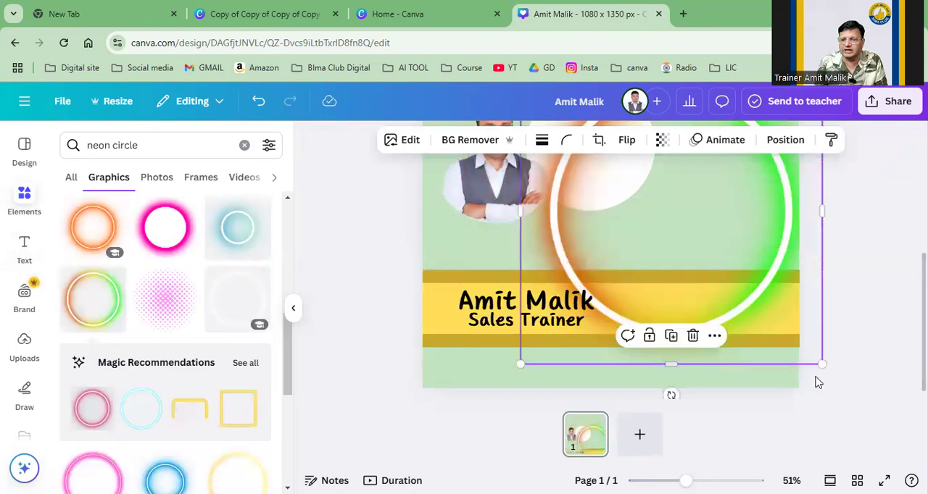
pyautogui.moveTo(823, 364); pyautogui.dragTo(714, 259)
pyautogui.moveTo(636, 205); pyautogui.dragTo(717, 336)
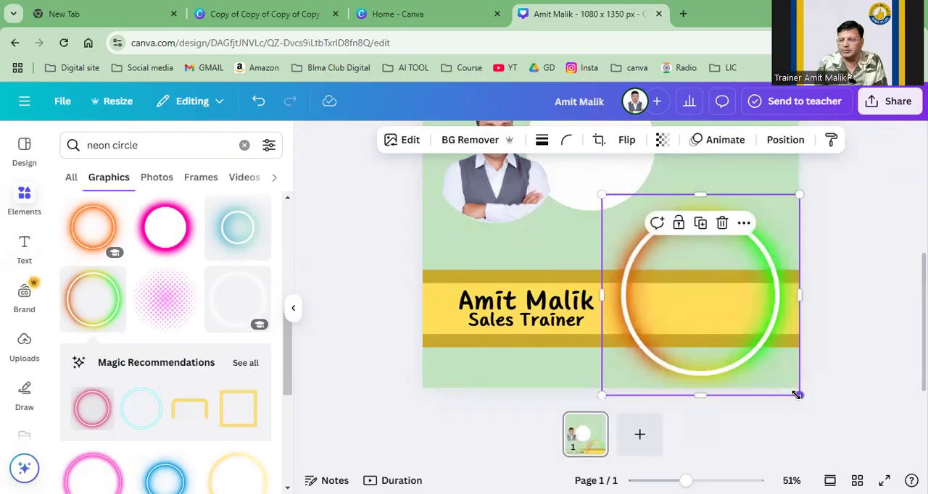
pyautogui.moveTo(797, 394); pyautogui.dragTo(749, 373)
pyautogui.moveTo(718, 323); pyautogui.dragTo(726, 334)
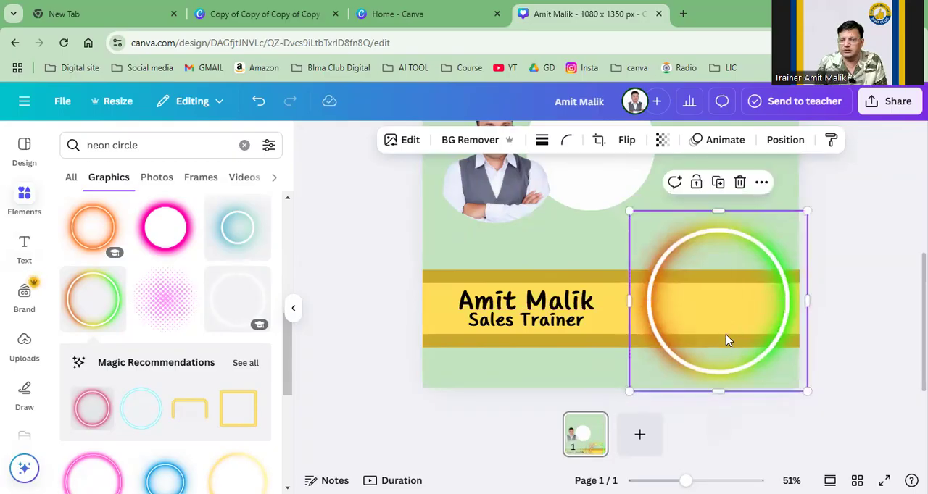
# Step: Move the white circle to the center of the neon ring
pyautogui.click(464, 193)
pyautogui.click(580, 199)
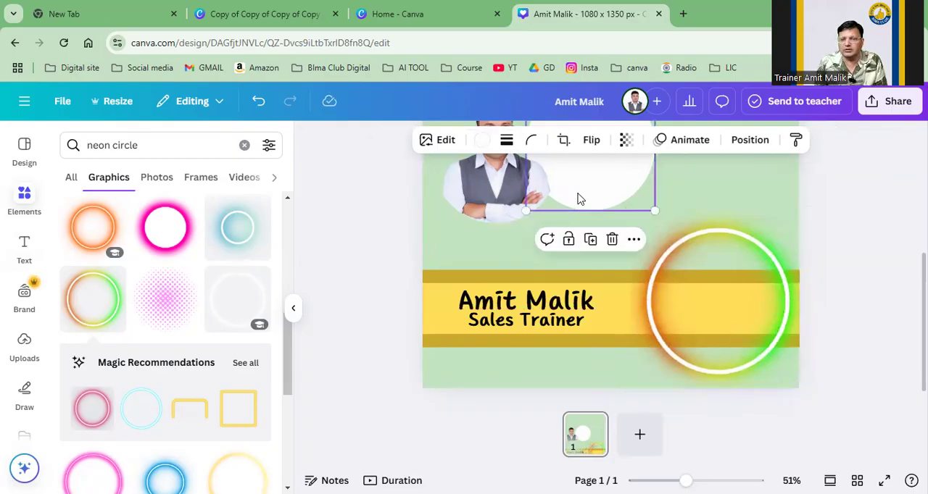
pyautogui.moveTo(588, 196); pyautogui.dragTo(715, 329)
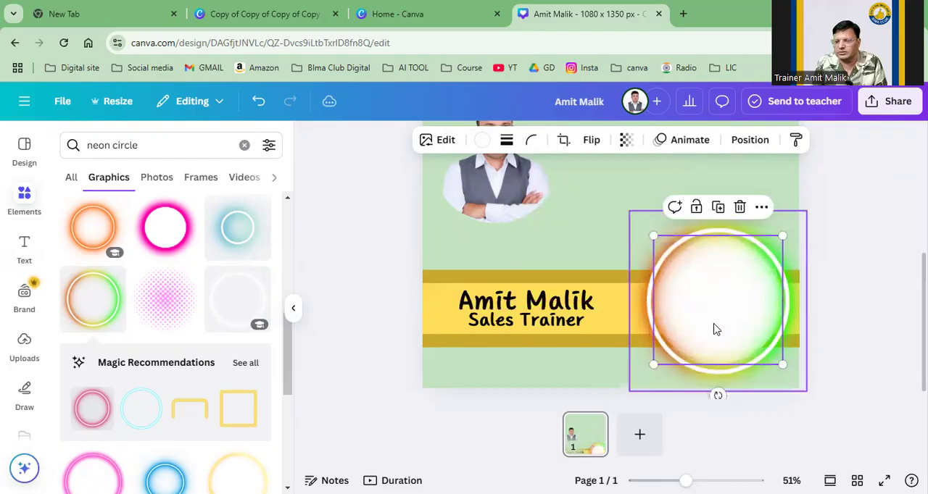
# Step: Send the neon ring backward so it sits behind the white circle
pyautogui.rightClick(715, 330)
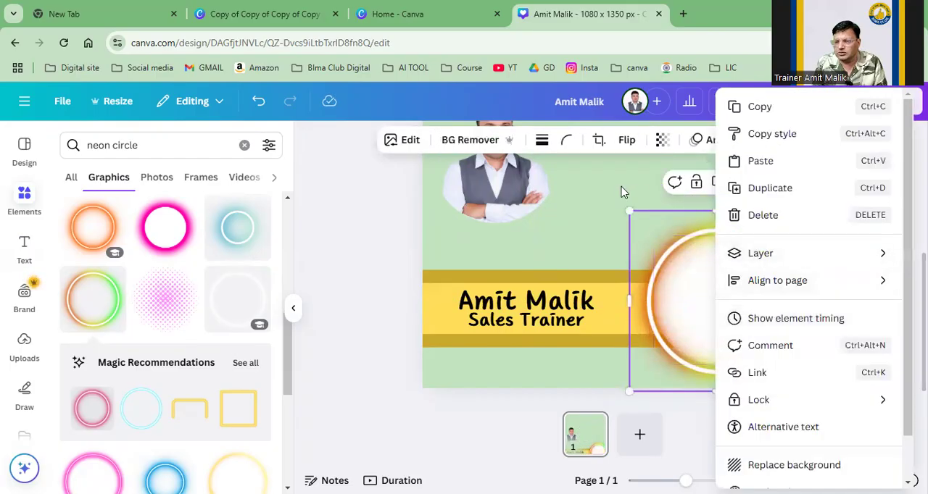
pyautogui.click(706, 216)
pyautogui.click(761, 183)
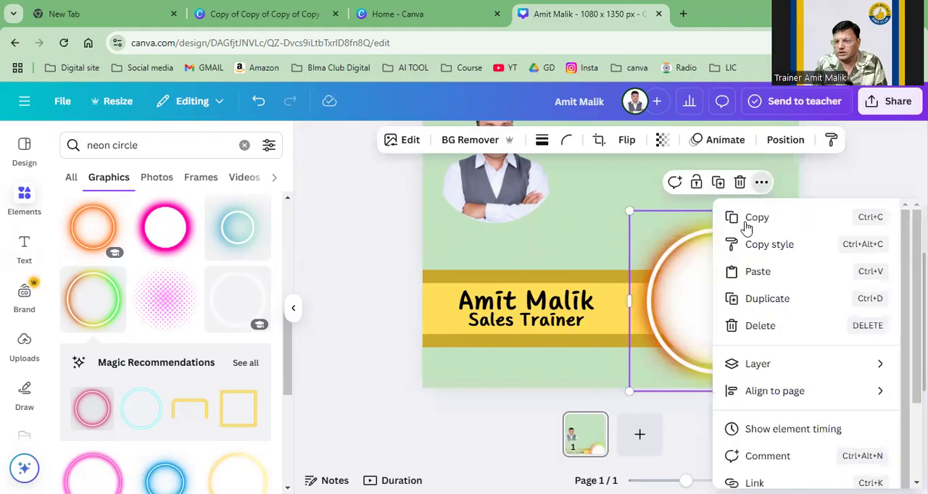
pyautogui.moveTo(771, 364)
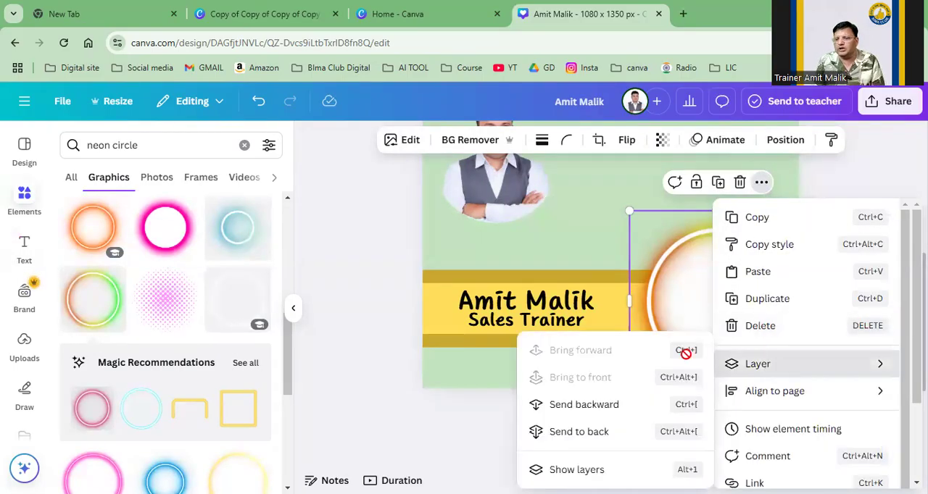
pyautogui.click(576, 406)
pyautogui.moveTo(691, 332)
pyautogui.mouseDown()
pyautogui.moveTo(690, 354)
pyautogui.moveTo(677, 321)
pyautogui.moveTo(691, 333)
pyautogui.mouseUp()
# Step: Add the recently used circular photo frame and resize it to fit inside the white circle
pyautogui.moveTo(475, 195); pyautogui.dragTo(495, 231)
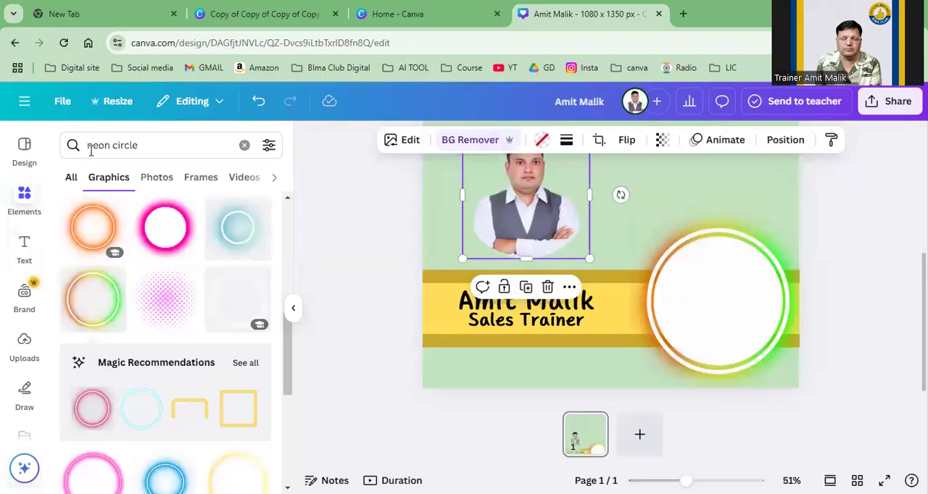
pyautogui.click(244, 145)
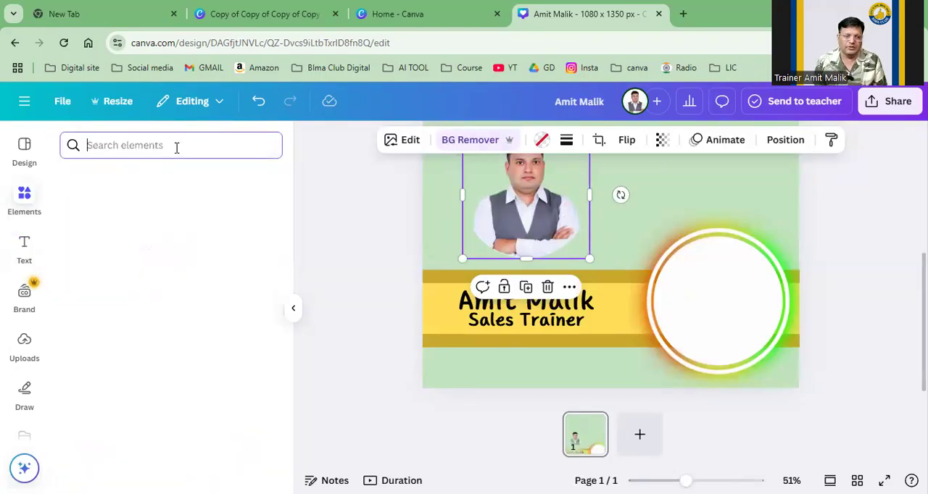
pyautogui.click(153, 260)
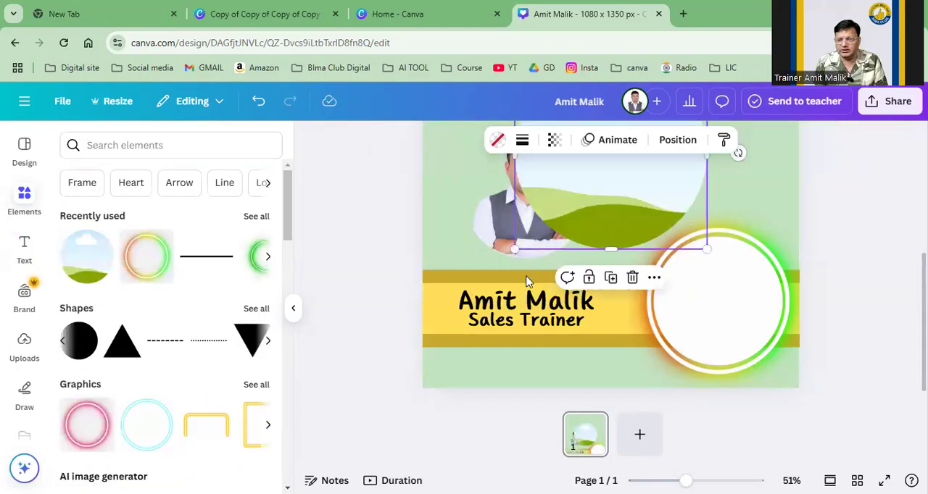
pyautogui.moveTo(630, 187); pyautogui.dragTo(727, 304)
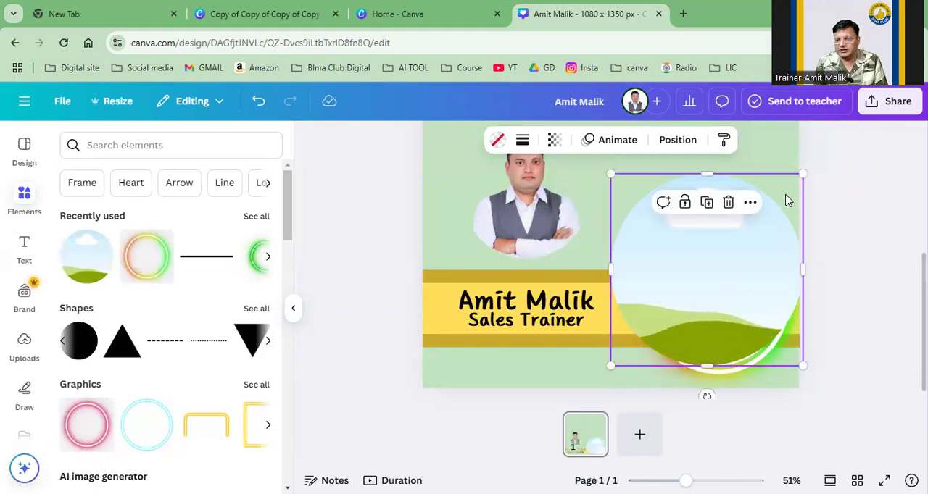
pyautogui.moveTo(611, 175); pyautogui.dragTo(685, 250)
pyautogui.moveTo(725, 310); pyautogui.dragTo(704, 294)
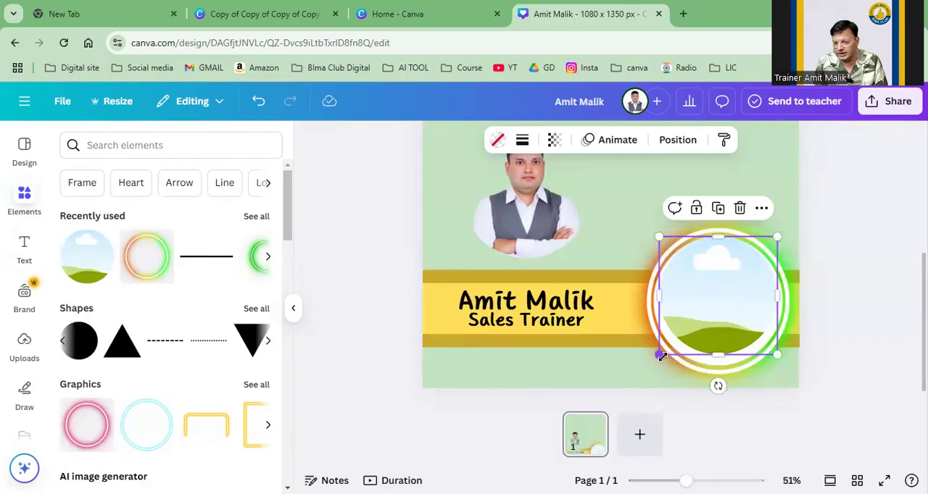
pyautogui.moveTo(662, 360); pyautogui.dragTo(658, 367)
pyautogui.moveTo(698, 324); pyautogui.dragTo(700, 332)
# Step: Remove the old portrait photo from the page and place the uploaded grey-vest portrait into the circular frame
pyautogui.moveTo(518, 191); pyautogui.dragTo(137, 231)
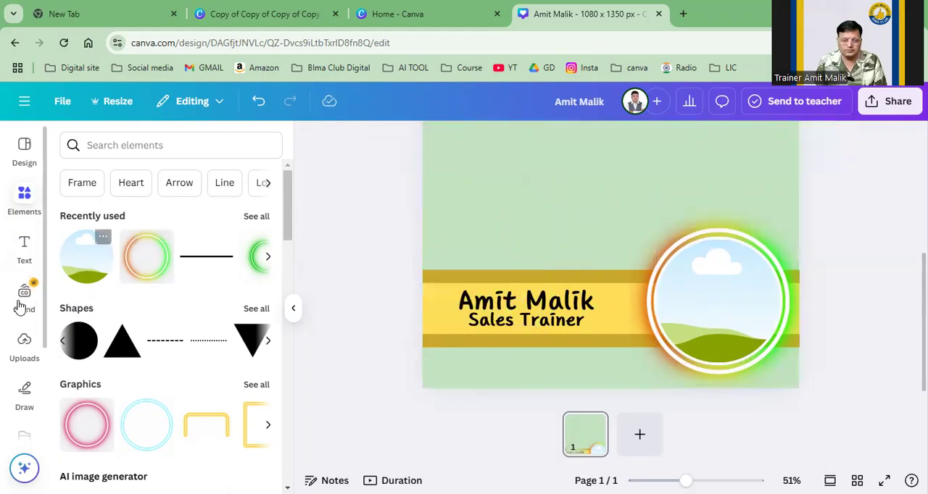
pyautogui.click(24, 355)
pyautogui.click(221, 279)
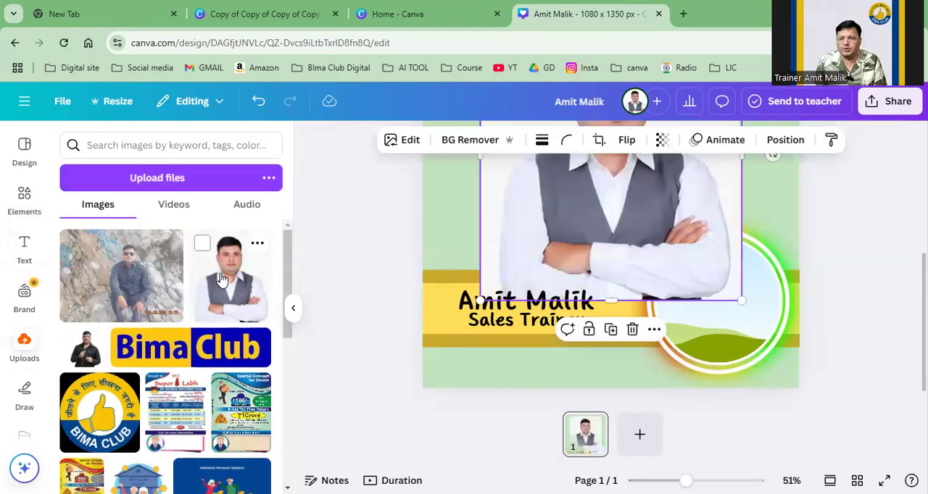
pyautogui.moveTo(560, 222); pyautogui.dragTo(671, 329)
pyautogui.click(555, 204)
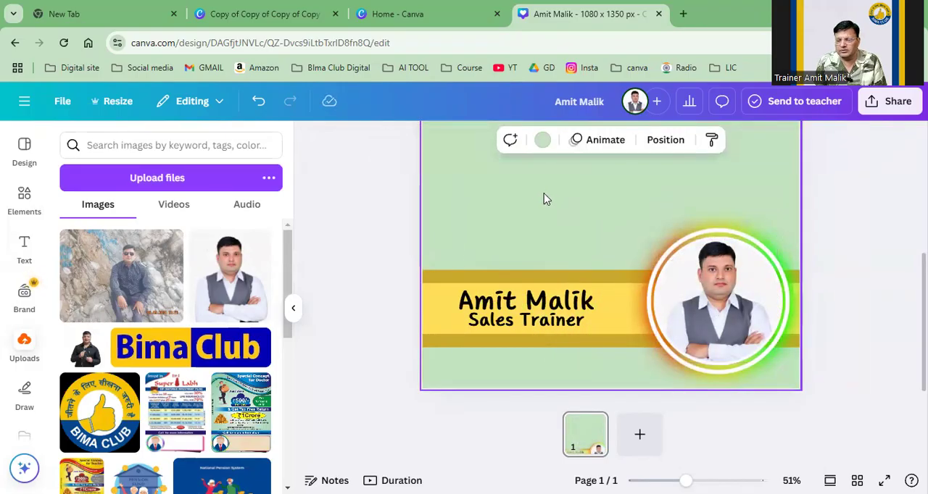
# Step: Recolor the name text on the banner to dark red #9F161A
pyautogui.click(545, 304)
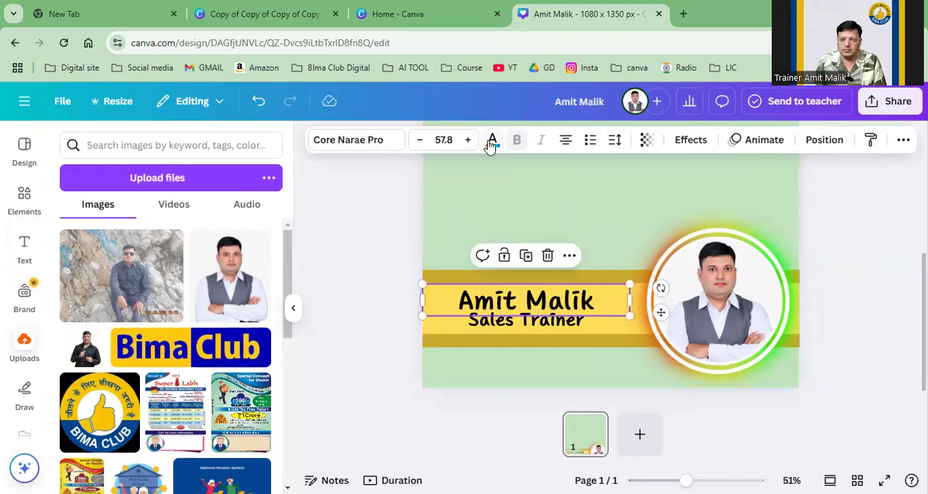
pyautogui.click(76, 335)
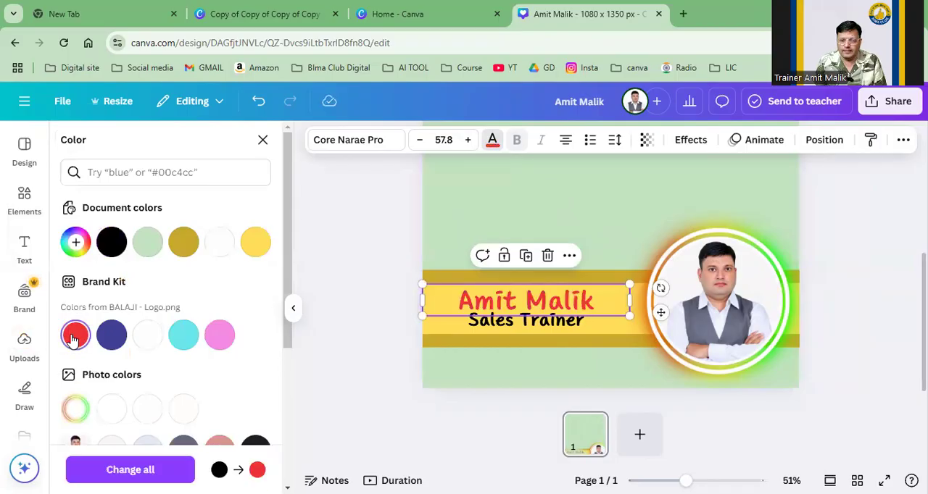
pyautogui.click(75, 242)
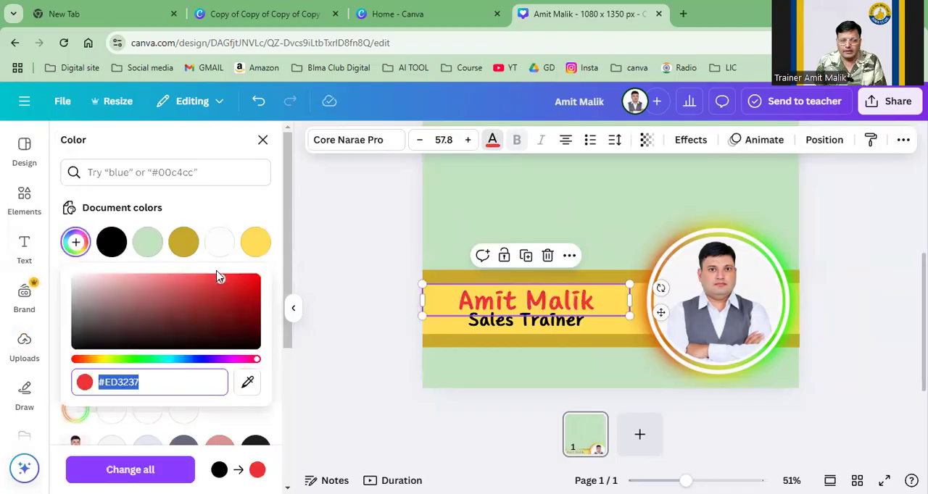
pyautogui.moveTo(220, 278); pyautogui.dragTo(236, 302)
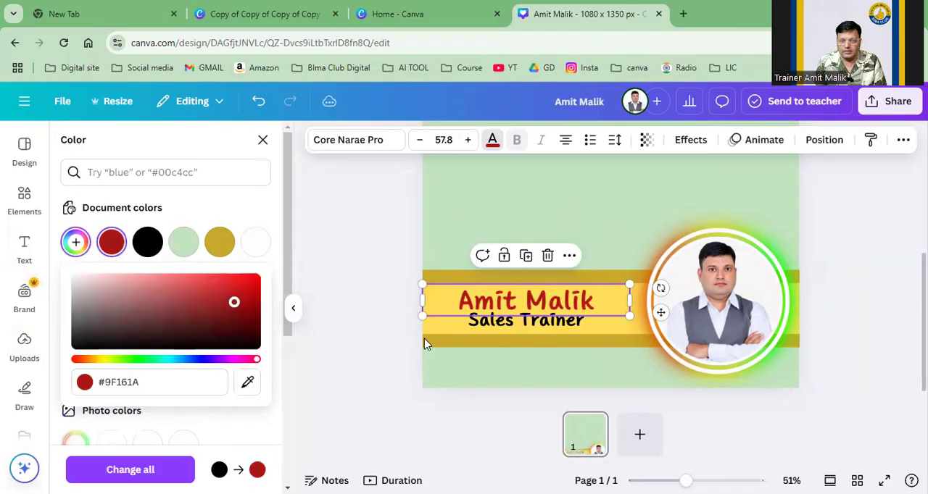
# Step: Enclose the job title text below the name in parentheses so it reads "(Sales Trainer)"
pyautogui.click(510, 323)
pyautogui.moveTo(510, 323)
pyautogui.mouseDown()
pyautogui.moveTo(500, 326)
pyautogui.moveTo(508, 324)
pyautogui.mouseUp()
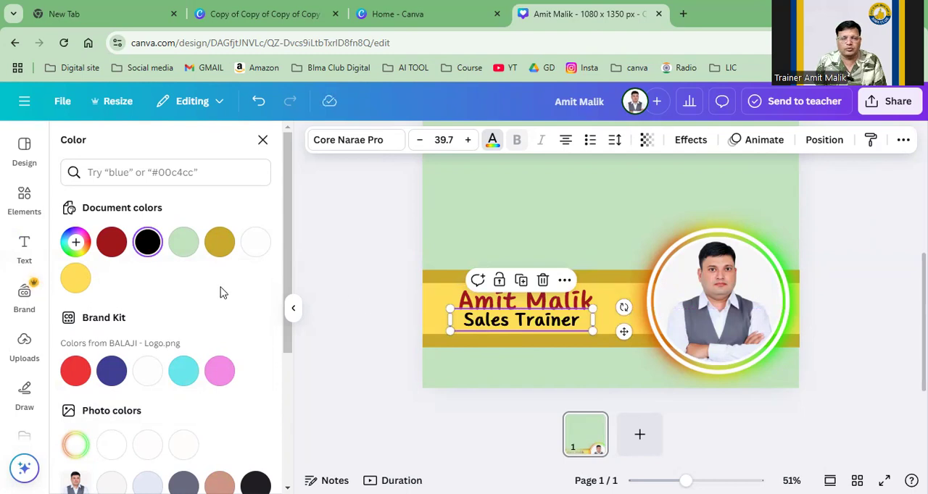
pyautogui.click(465, 320)
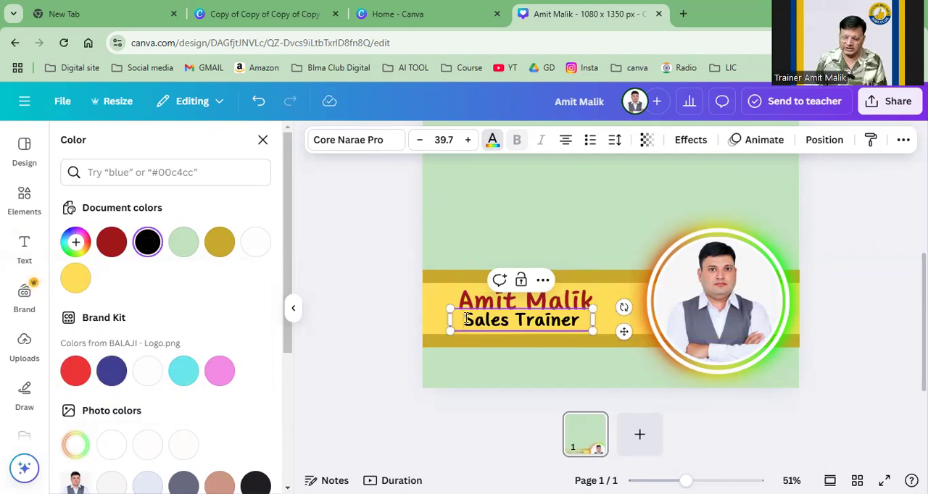
pyautogui.write('(')
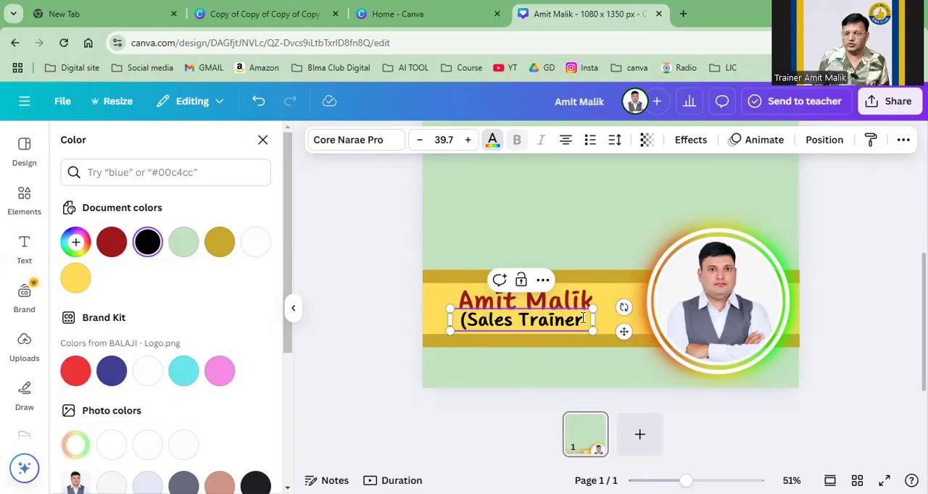
pyautogui.write(')')
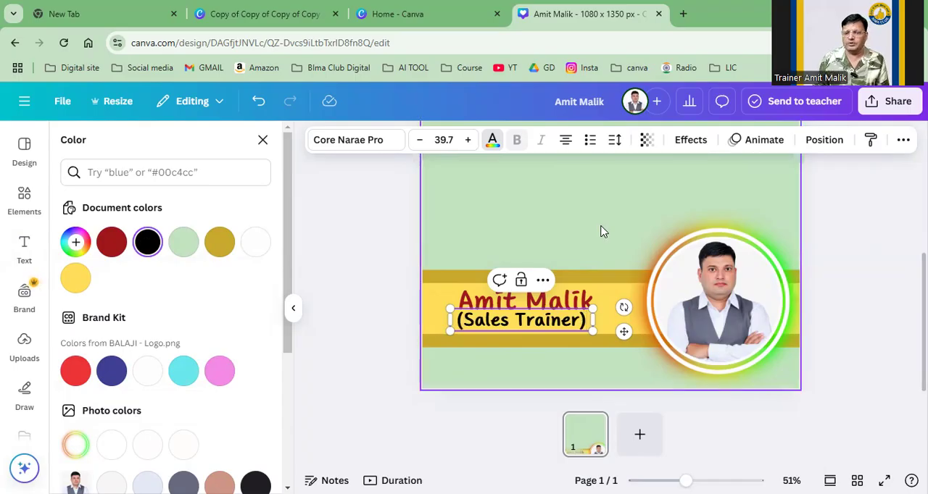
pyautogui.click(609, 259)
# Step: Change the page background to the dark red document color used for the name text
pyautogui.scroll(1, 609, 260)
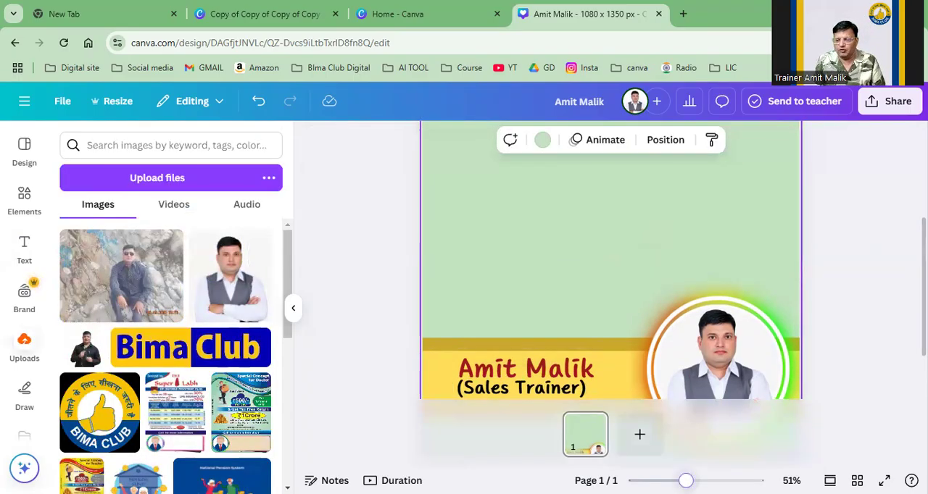
pyautogui.moveTo(686, 481); pyautogui.dragTo(664, 480)
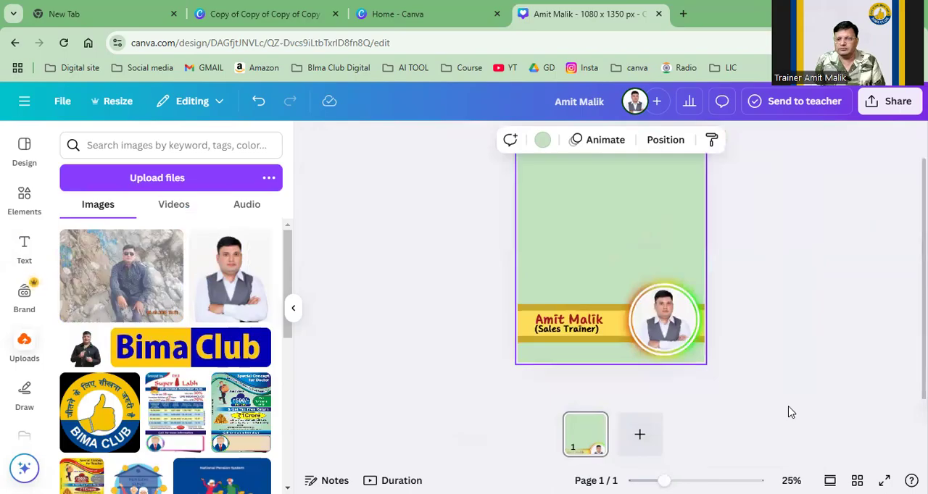
pyautogui.scroll(-1, 795, 392)
pyautogui.scroll(1, 795, 392)
pyautogui.scroll(-1, 794, 392)
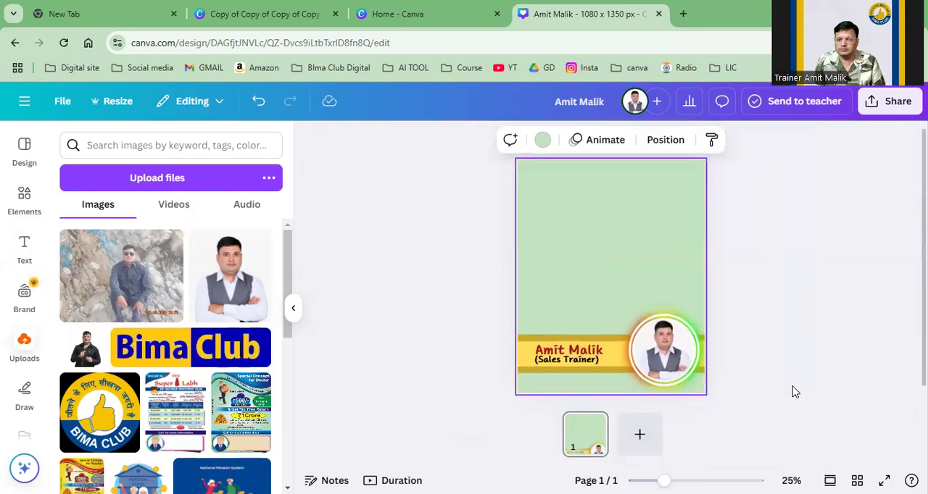
pyautogui.moveTo(663, 480); pyautogui.dragTo(678, 480)
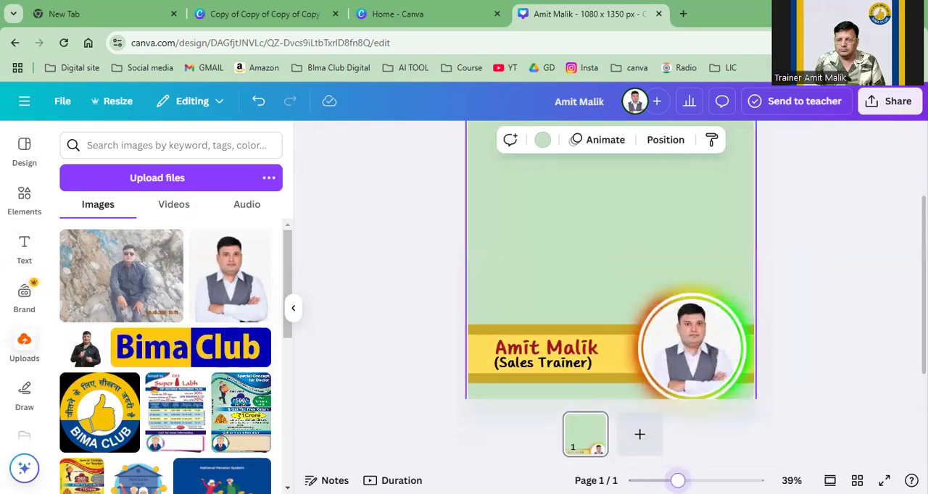
pyautogui.click(541, 140)
pyautogui.click(147, 242)
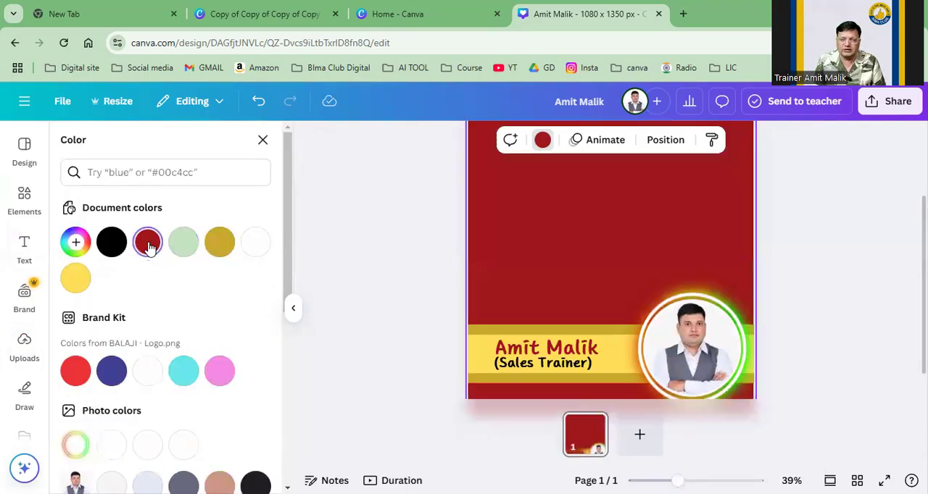
pyautogui.click(826, 266)
# Step: Recolor the banner's lower and upper gold stripes to the dark blue from the Brand Kit
pyautogui.click(520, 353)
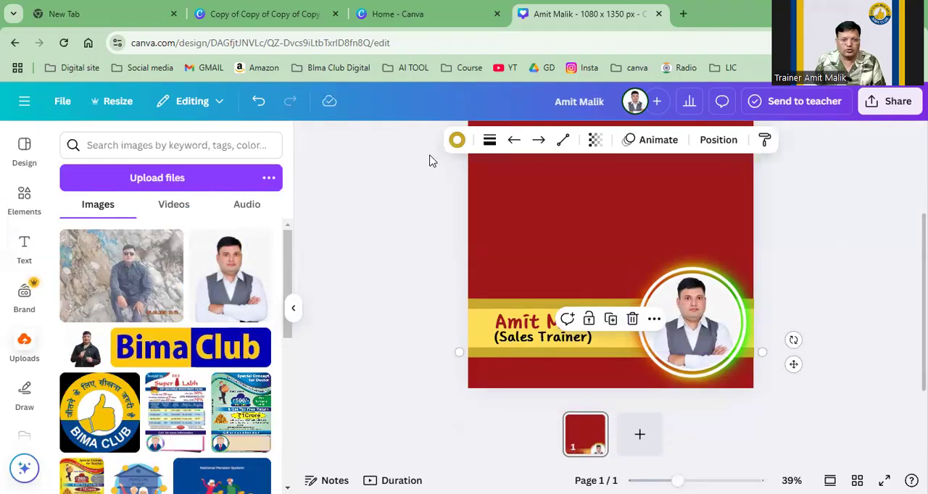
pyautogui.click(456, 141)
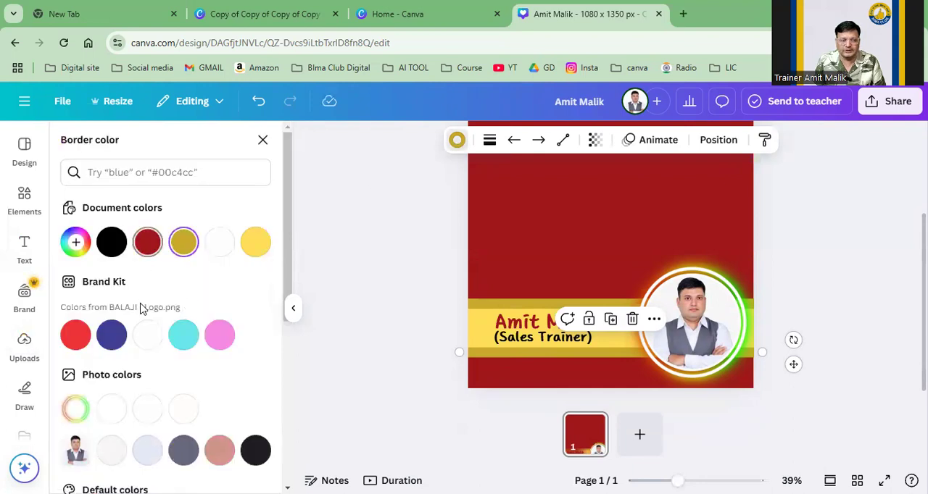
pyautogui.click(111, 334)
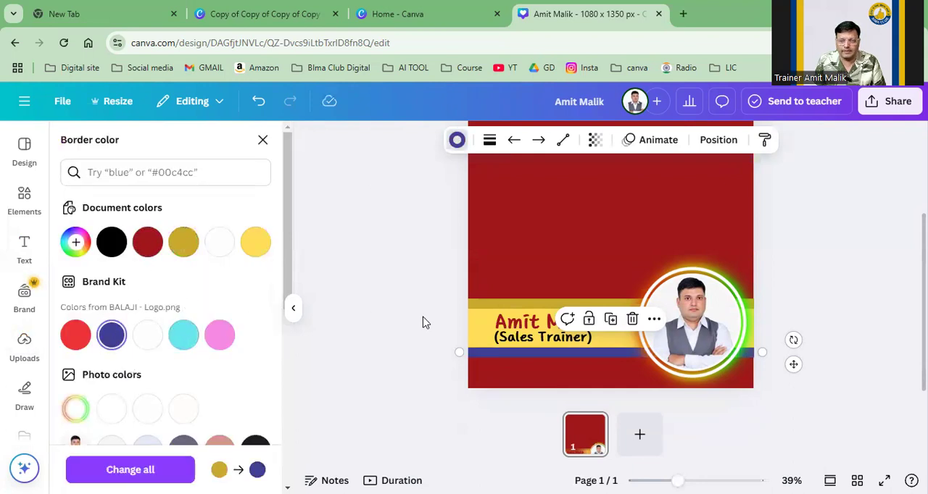
pyautogui.click(472, 305)
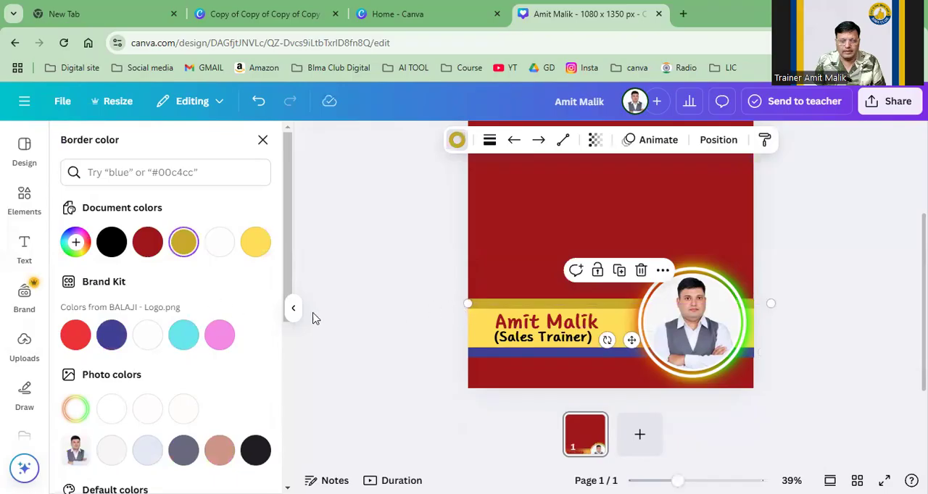
pyautogui.click(110, 334)
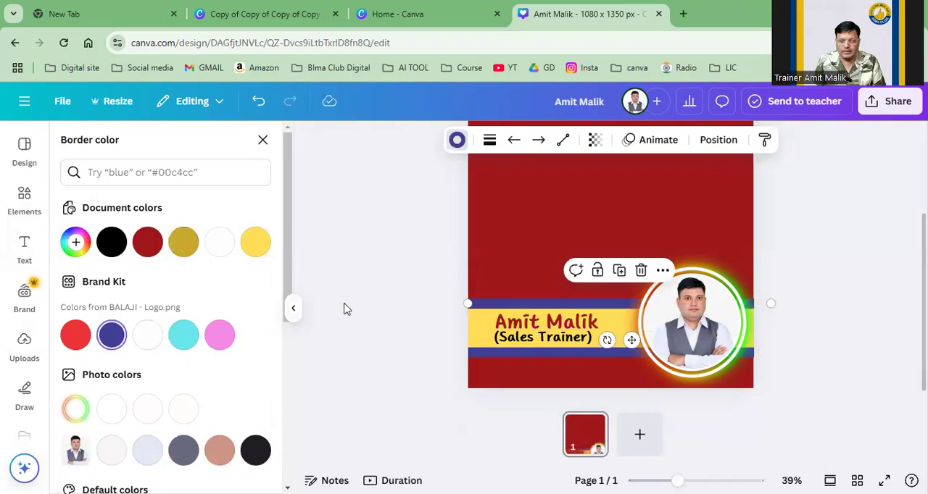
pyautogui.press('Escape')
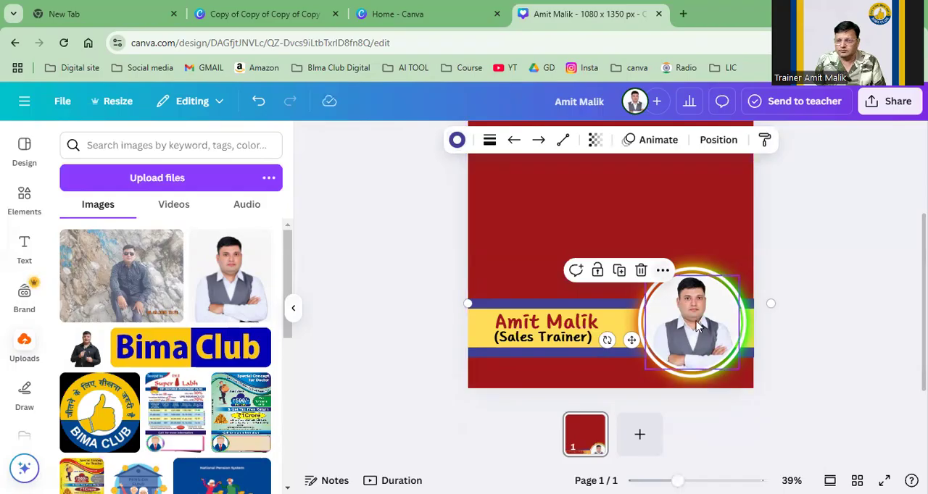
# Step: Clear the portrait pieces off the banner and shorten the yellow band and both blue stripes to end inside the page's right edge
pyautogui.moveTo(695, 326); pyautogui.dragTo(607, 200)
pyautogui.moveTo(669, 290); pyautogui.dragTo(580, 149)
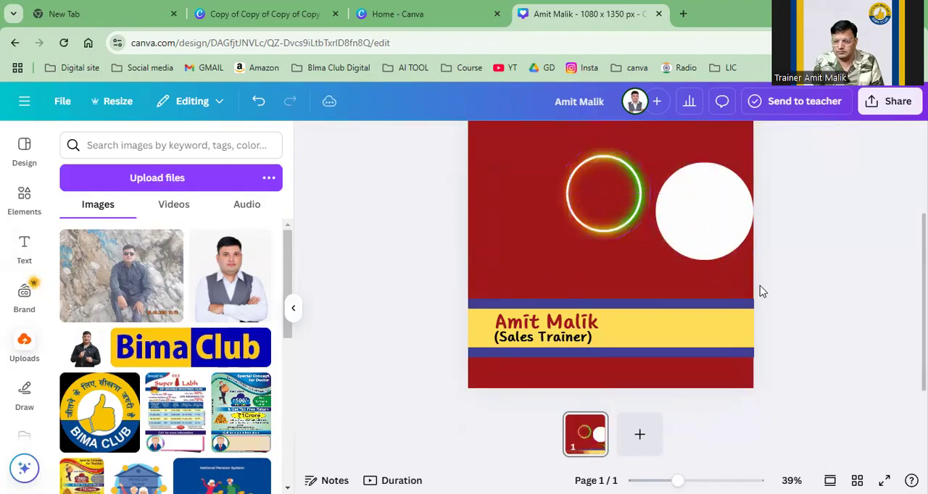
pyautogui.click(721, 304)
pyautogui.keyDown('shift'); pyautogui.click(734, 324); pyautogui.keyUp('shift')
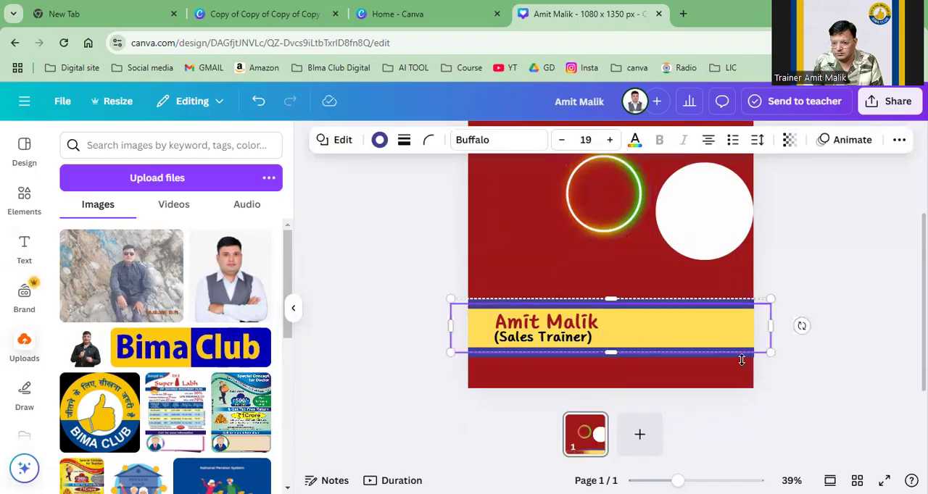
pyautogui.keyDown('shift'); pyautogui.click(749, 353); pyautogui.keyUp('shift')
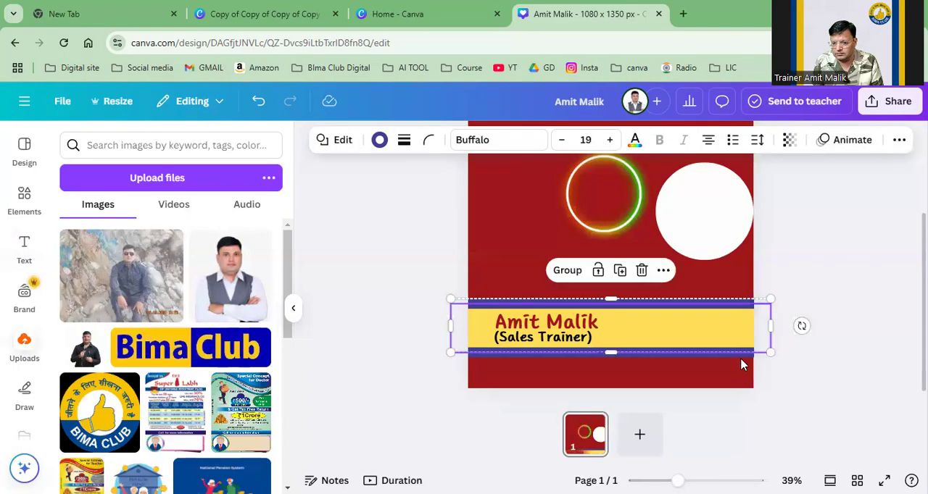
pyautogui.click(745, 355)
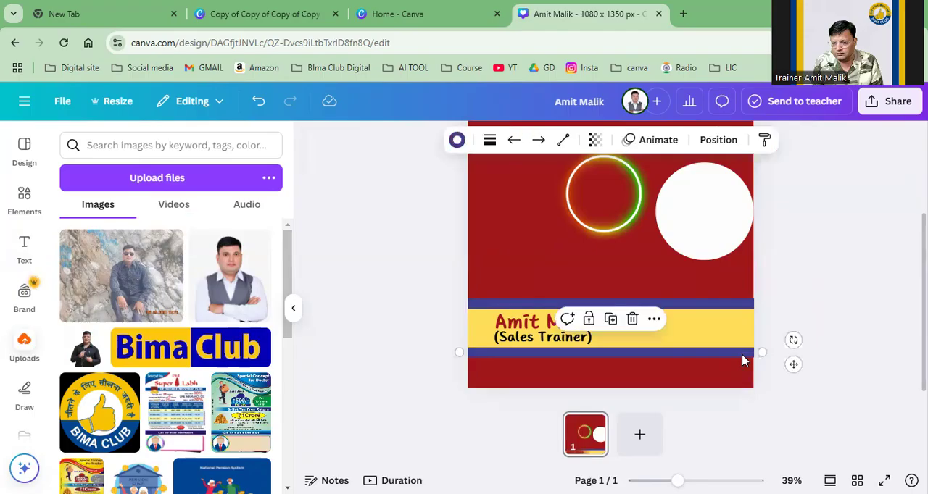
pyautogui.keyDown('shift'); pyautogui.click(725, 305); pyautogui.keyUp('shift')
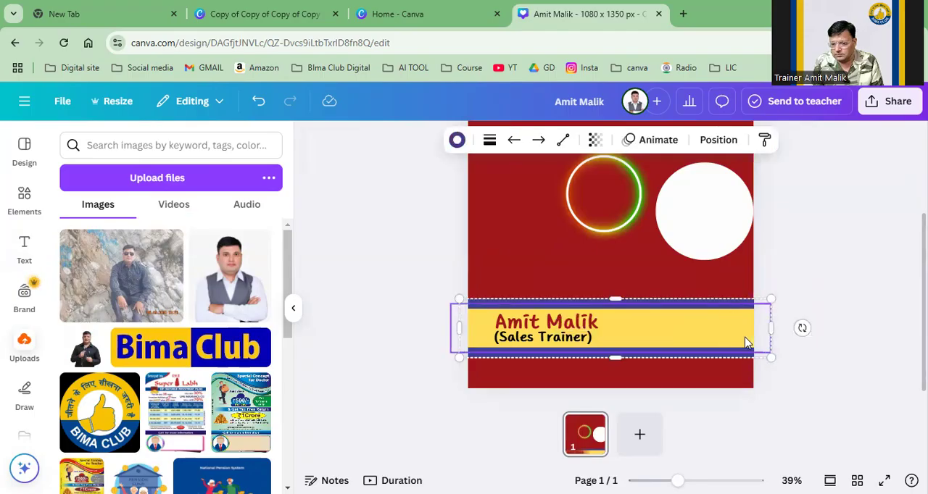
pyautogui.keyDown('shift'); pyautogui.click(734, 341); pyautogui.keyUp('shift')
pyautogui.moveTo(770, 328); pyautogui.dragTo(720, 329)
pyautogui.click(770, 306)
# Step: Place the white circle back over the banner's right end and enlarge the neon ring, leaving it overlapping the circle's upper part
pyautogui.click(712, 240)
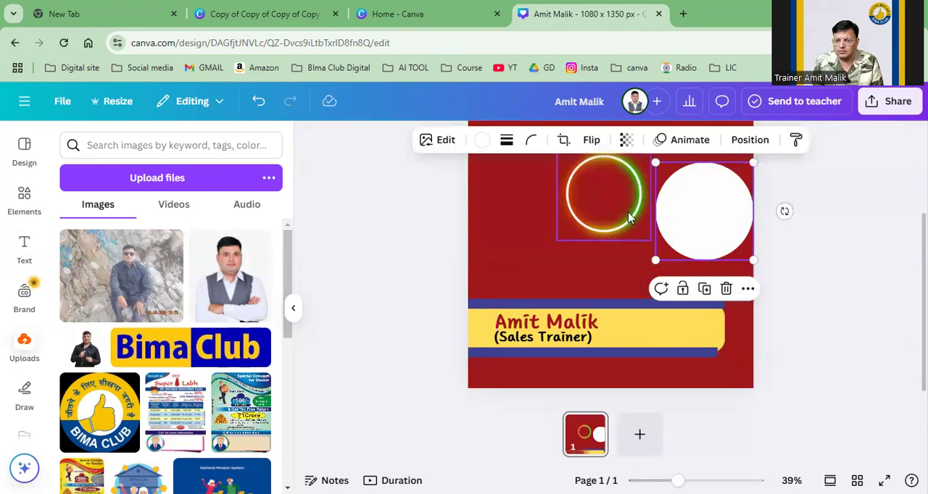
pyautogui.moveTo(689, 233); pyautogui.dragTo(676, 342)
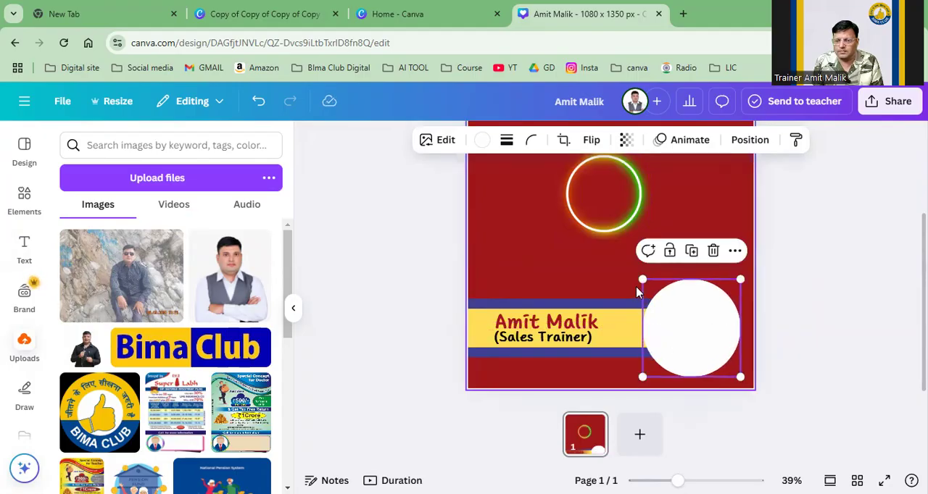
pyautogui.moveTo(601, 200); pyautogui.dragTo(688, 326)
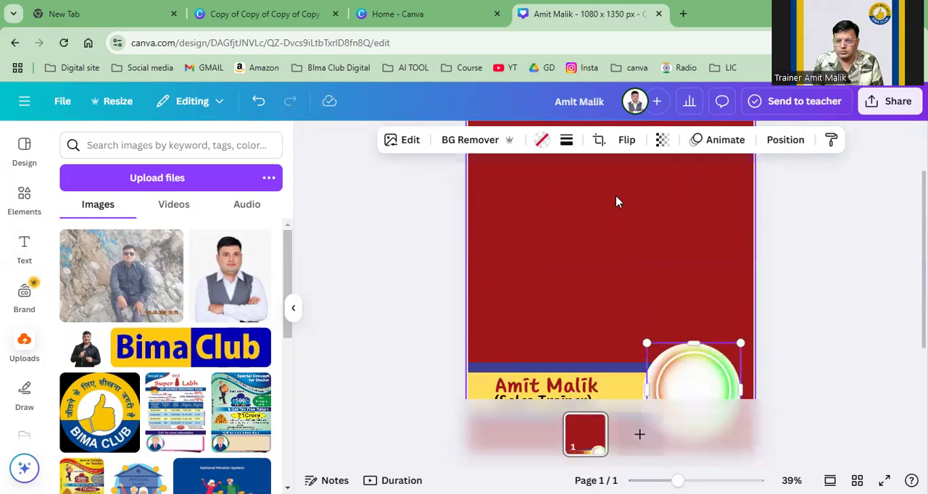
pyautogui.moveTo(646, 279); pyautogui.dragTo(628, 260)
pyautogui.moveTo(694, 320); pyautogui.dragTo(670, 264)
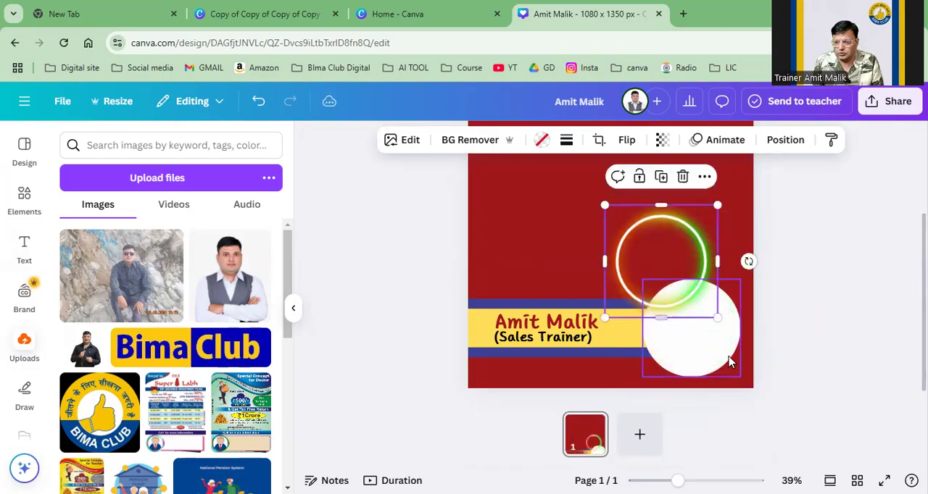
# Step: Bring the white circle to the front of all layers
pyautogui.click(725, 360)
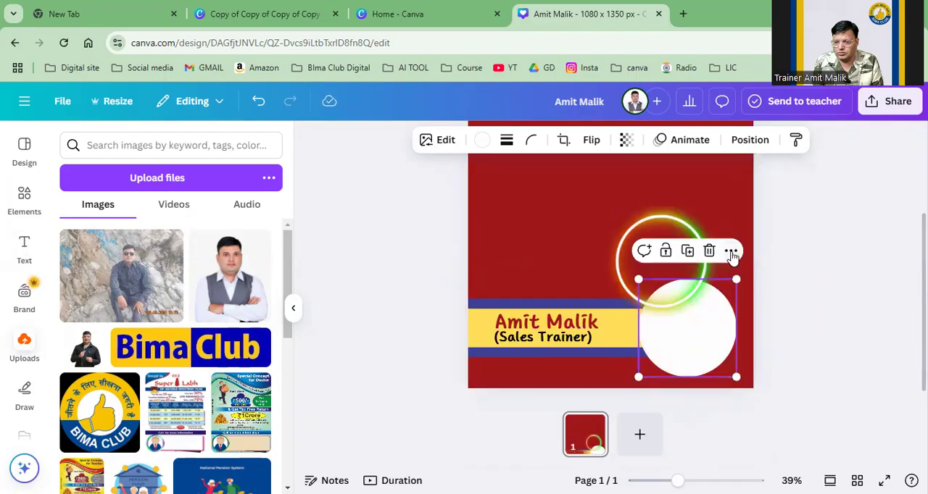
pyautogui.click(730, 252)
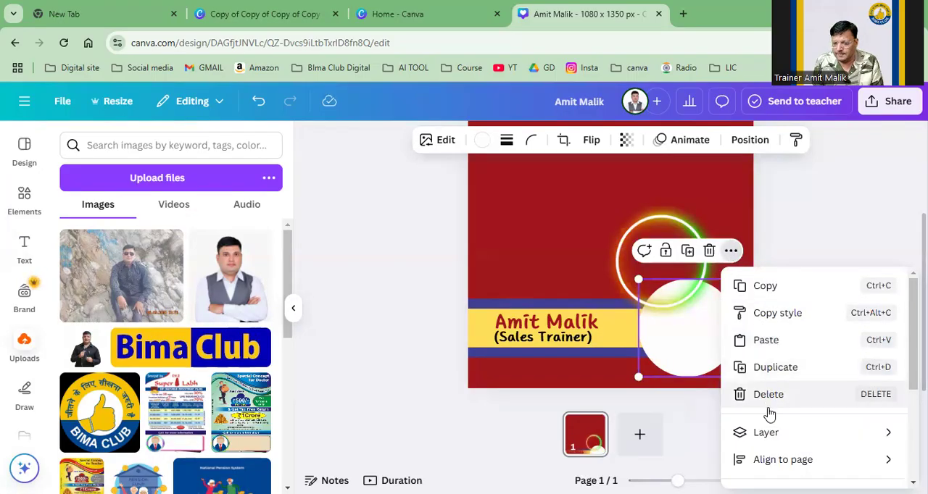
pyautogui.moveTo(766, 433)
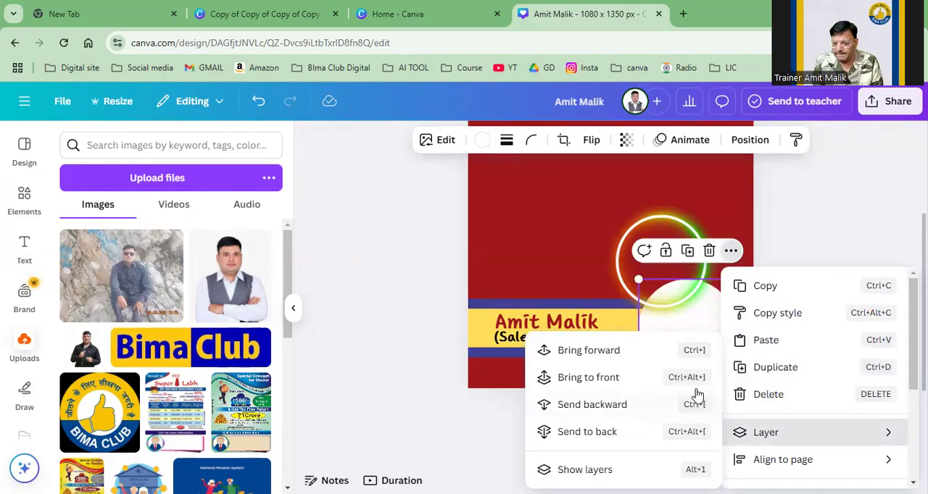
pyautogui.click(588, 378)
# Step: Center the neon ring behind the white circle and resize both so the ring frames the circle
pyautogui.moveTo(652, 295); pyautogui.dragTo(655, 323)
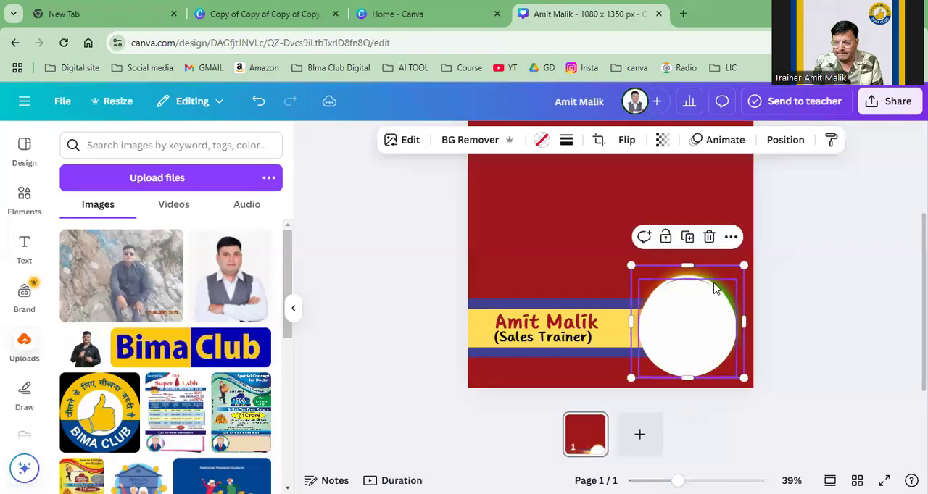
pyautogui.moveTo(744, 264); pyautogui.dragTo(758, 249)
pyautogui.moveTo(737, 281)
pyautogui.mouseDown()
pyautogui.moveTo(720, 287)
pyautogui.moveTo(753, 253)
pyautogui.moveTo(731, 290)
pyautogui.moveTo(733, 276)
pyautogui.mouseUp()
pyautogui.click(621, 201)
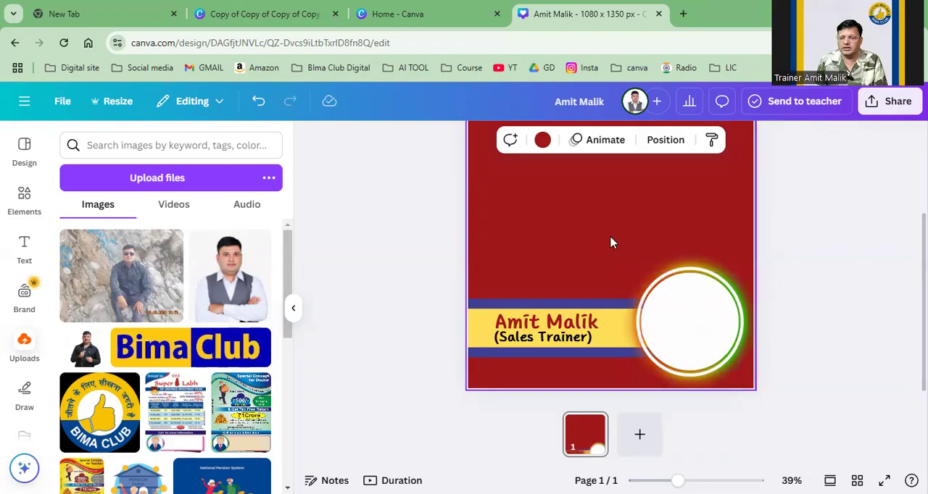
# Step: Insert the uploaded portrait photo with the grey vest and try fitting it as a circular picture over the white circle
pyautogui.click(247, 291)
pyautogui.moveTo(574, 248); pyautogui.dragTo(603, 216)
pyautogui.click(700, 348)
pyautogui.moveTo(693, 316); pyautogui.dragTo(690, 248)
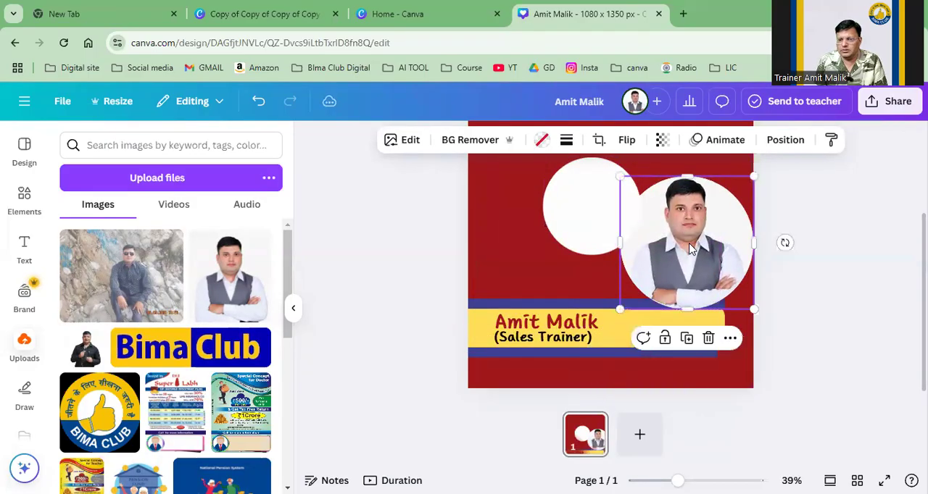
# Step: Undo the portrait's circular crop and its placement over the white circle
pyautogui.hotkey('ctrl', 'z')
pyautogui.hotkey('ctrl', 'z')
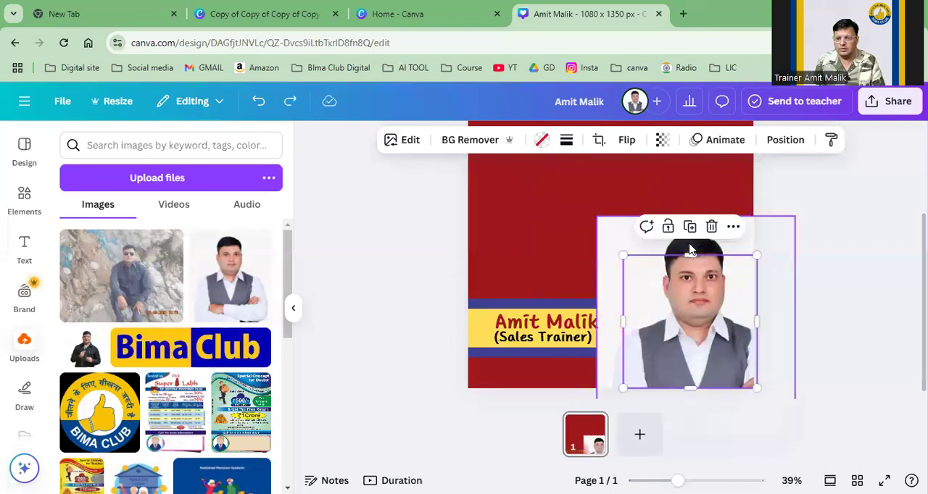
pyautogui.hotkey('ctrl', 'z')
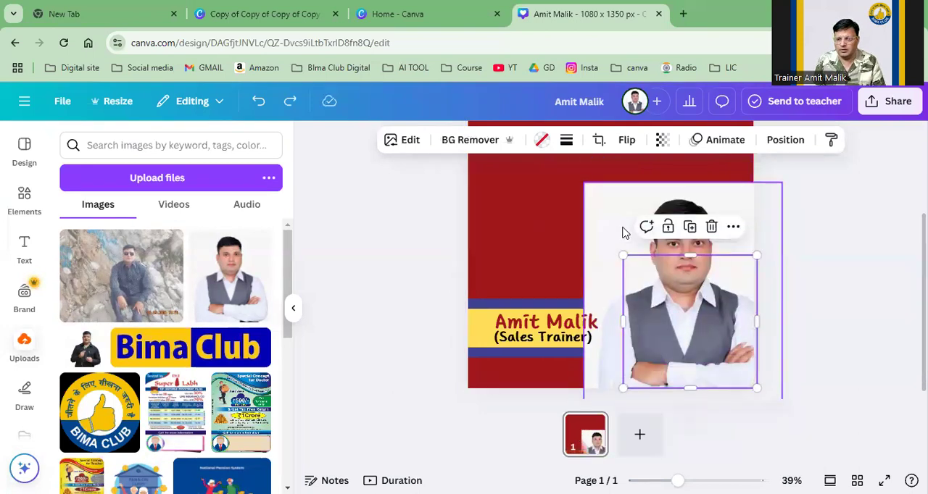
pyautogui.hotkey('ctrl', 'y')
pyautogui.hotkey('ctrl', 'y')
pyautogui.hotkey('ctrl', 'y')
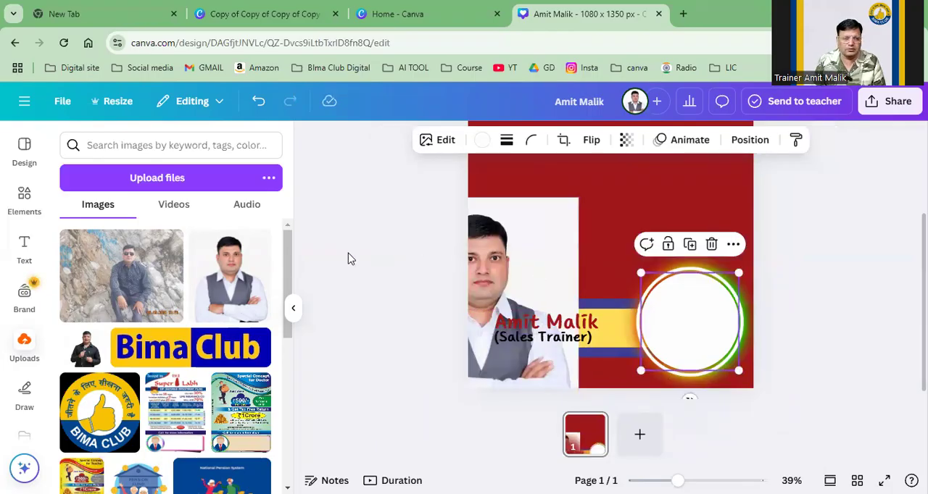
pyautogui.moveTo(700, 310)
pyautogui.mouseDown()
pyautogui.moveTo(700, 325)
pyautogui.moveTo(700, 296)
pyautogui.moveTo(701, 305)
pyautogui.mouseUp()
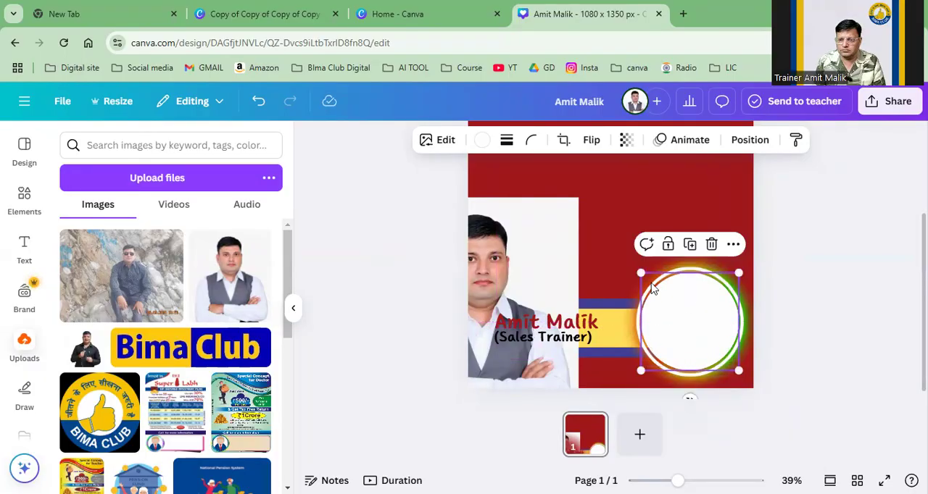
# Step: Add a circular photo frame, shrink it and center it over the white circle inside the neon ring
pyautogui.click(24, 198)
pyautogui.click(87, 257)
pyautogui.moveTo(586, 234); pyautogui.dragTo(648, 317)
pyautogui.moveTo(756, 230); pyautogui.dragTo(706, 281)
pyautogui.moveTo(683, 323); pyautogui.dragTo(707, 312)
# Step: Fill the circular frame inside the neon ring with the portrait photo
pyautogui.moveTo(496, 277); pyautogui.dragTo(672, 304)
pyautogui.click(702, 175)
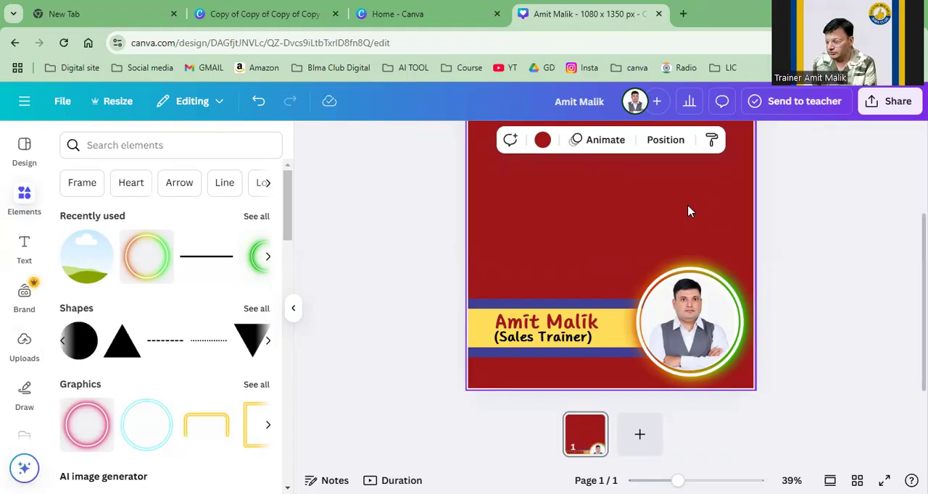
pyautogui.click(690, 331)
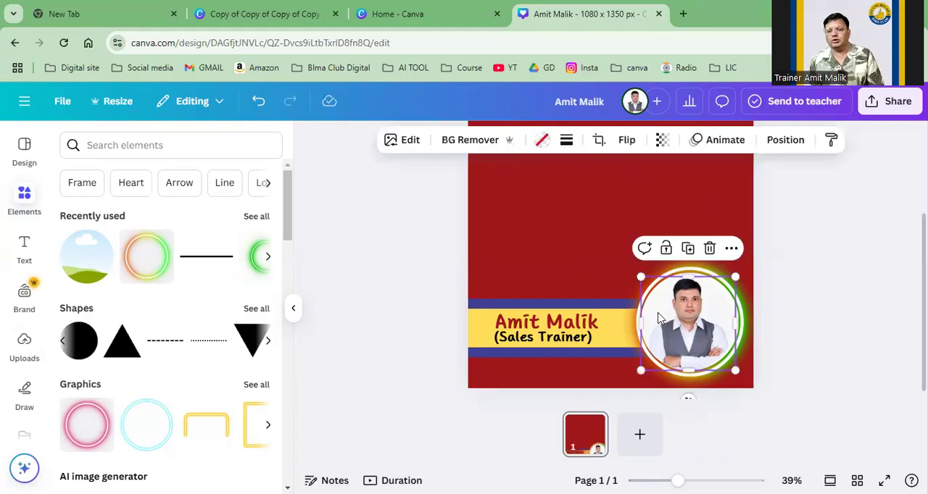
pyautogui.click(451, 244)
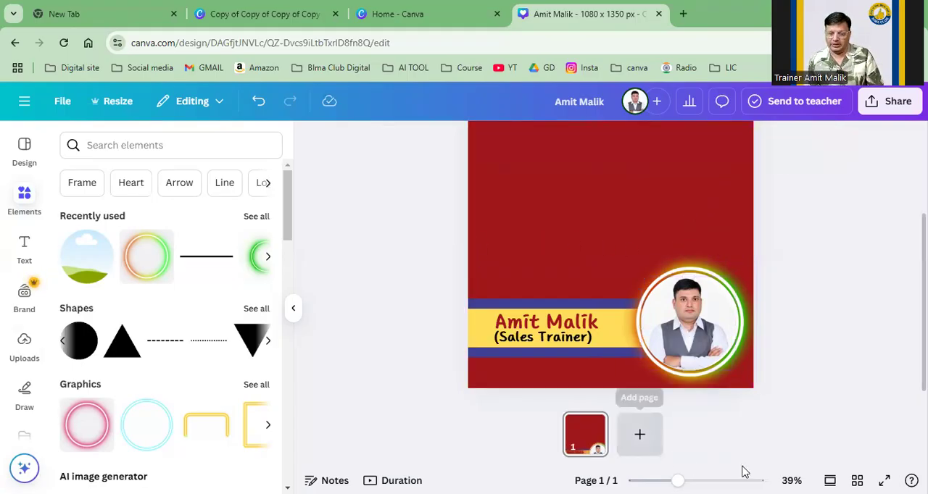
# Step: Try the turquoise brand color as the page background, and set it back to the dark red document color
pyautogui.moveTo(677, 481); pyautogui.dragTo(668, 481)
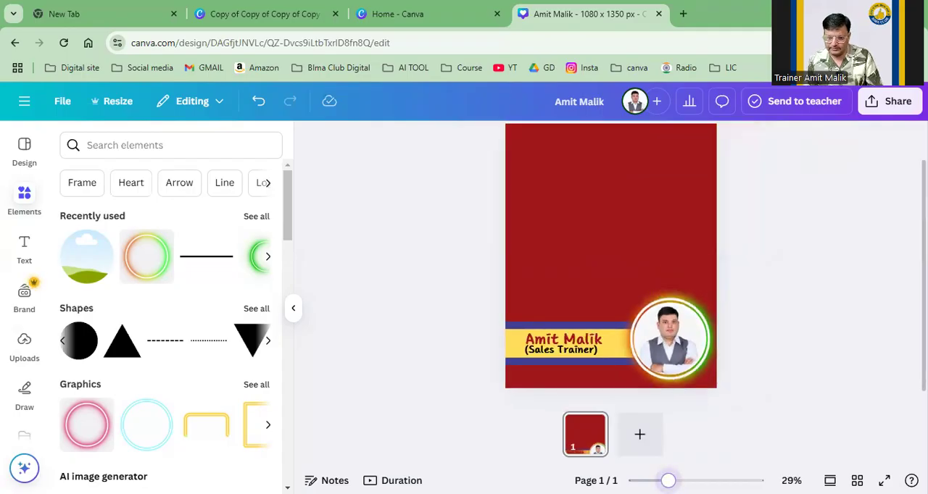
pyautogui.click(625, 183)
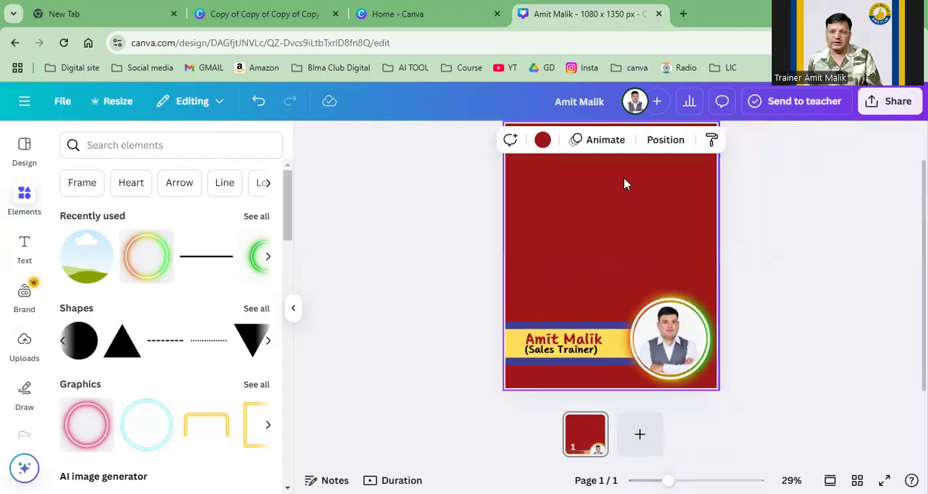
pyautogui.click(541, 141)
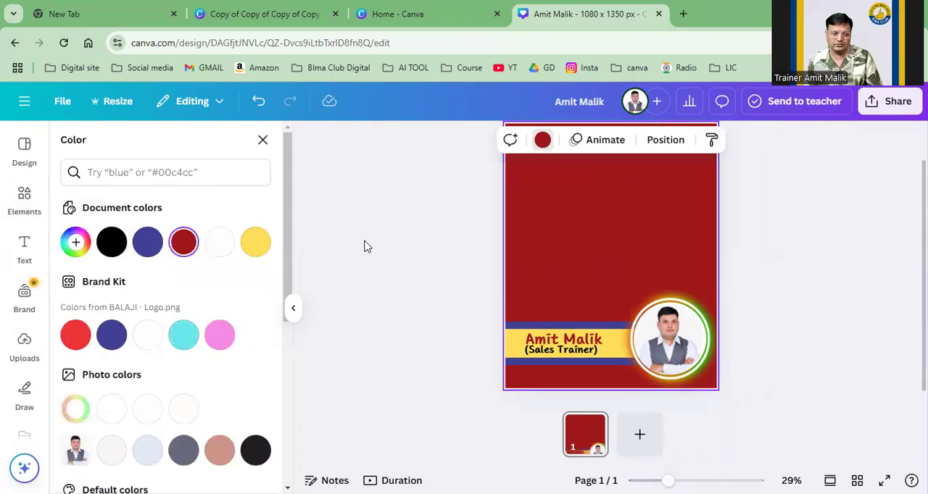
pyautogui.click(182, 336)
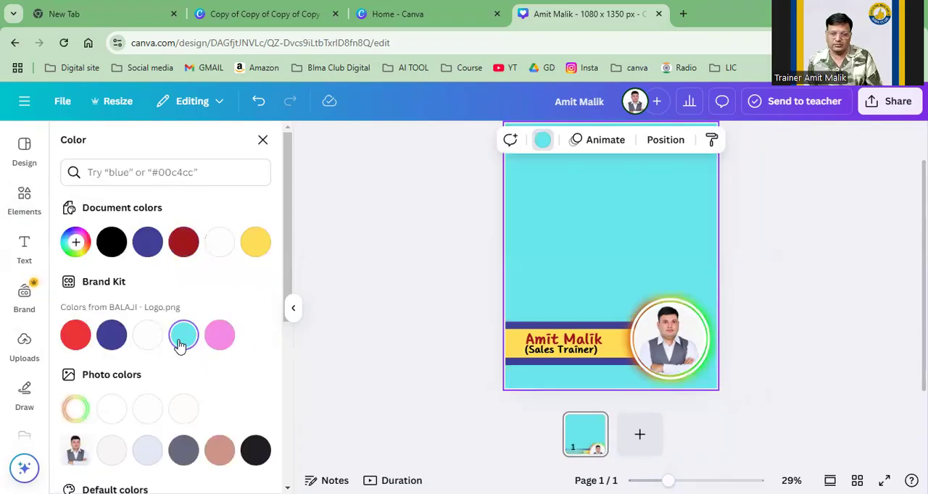
pyautogui.click(184, 246)
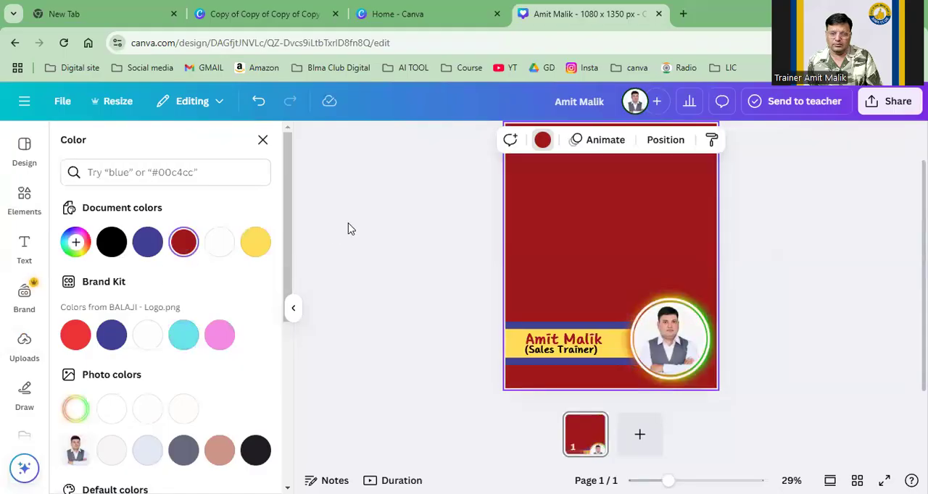
pyautogui.click(348, 229)
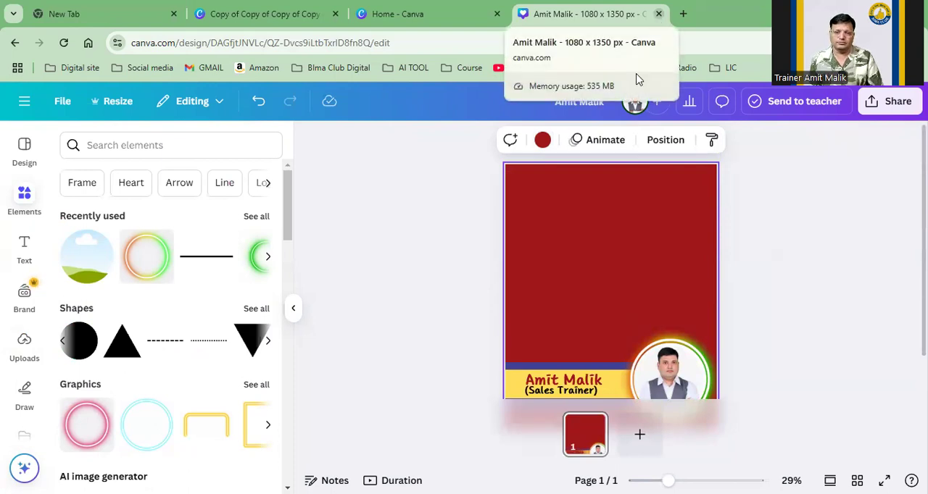
pyautogui.click(845, 259)
pyautogui.scroll(-1, 845, 259)
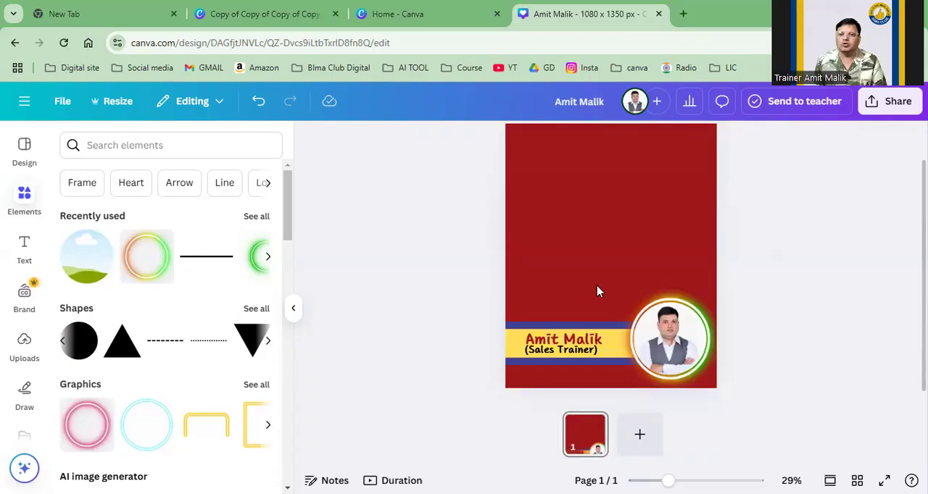
# Step: Return to the home page and reopen the 1080 x 1350 px branding design from the recent designs
pyautogui.click(24, 101)
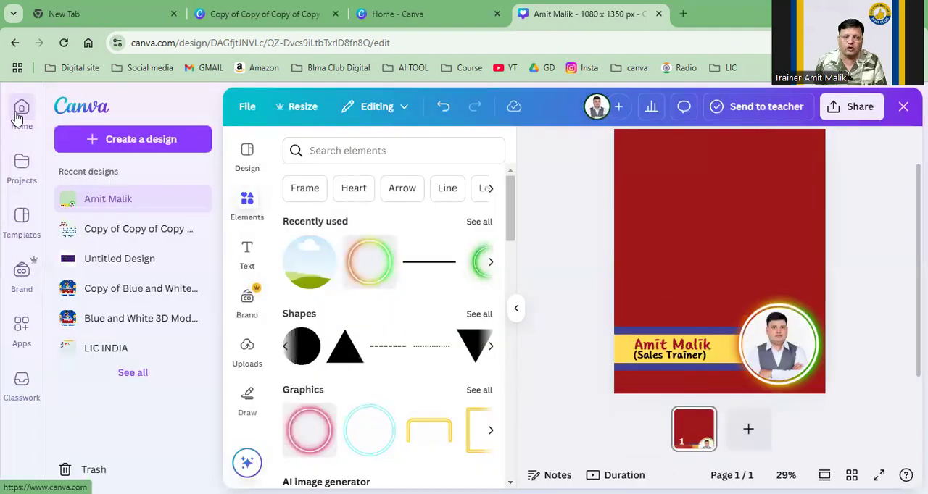
pyautogui.click(18, 116)
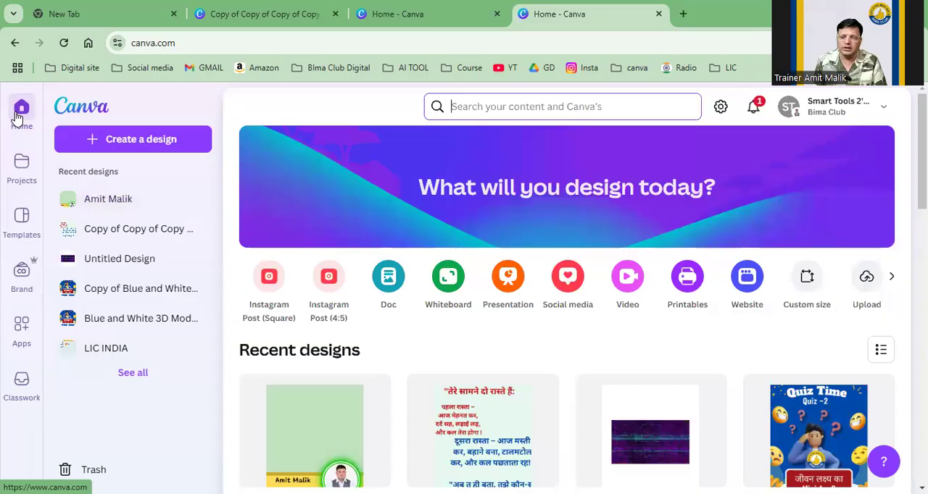
pyautogui.scroll(-1, 246, 211)
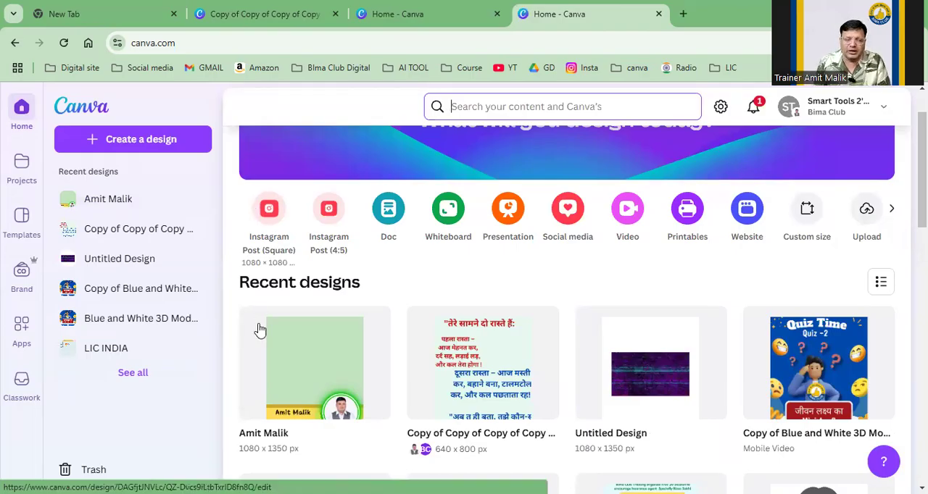
pyautogui.scroll(-2, 258, 327)
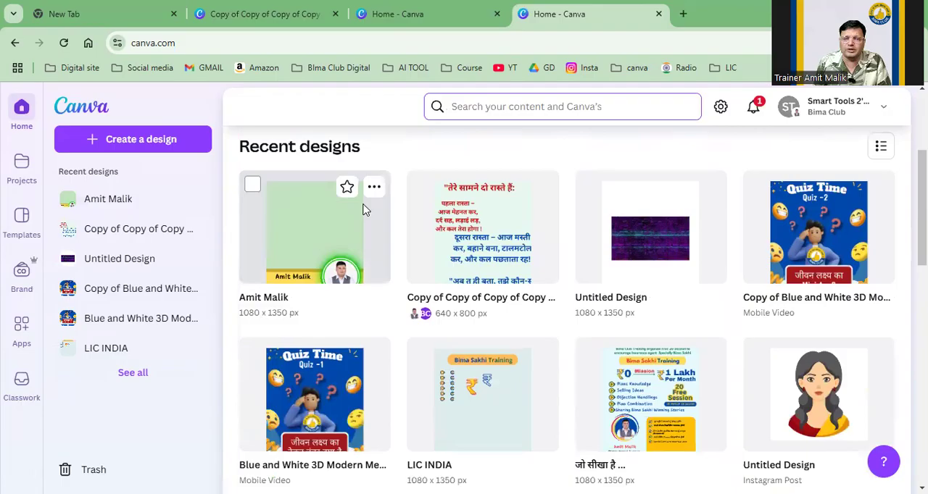
pyautogui.click(332, 223)
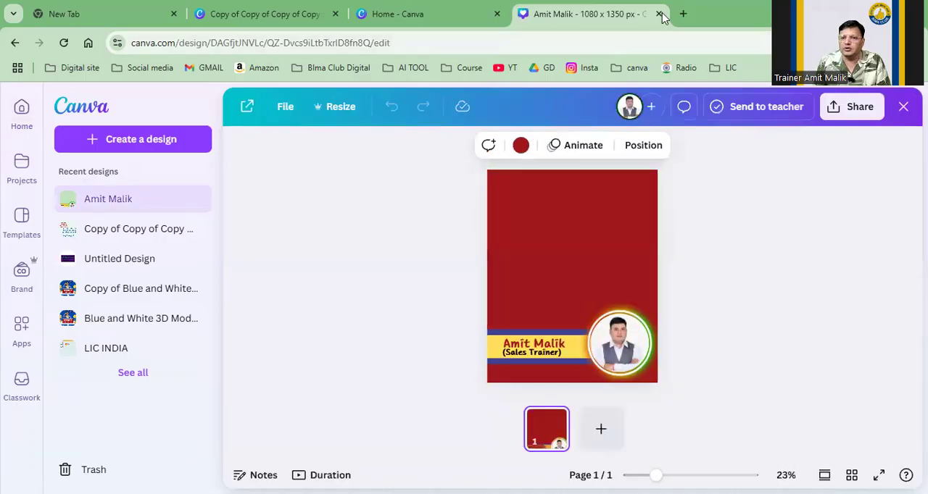
# Step: Close the original design and make a copy of it from the recent designs
pyautogui.click(658, 13)
pyautogui.scroll(-2, 348, 340)
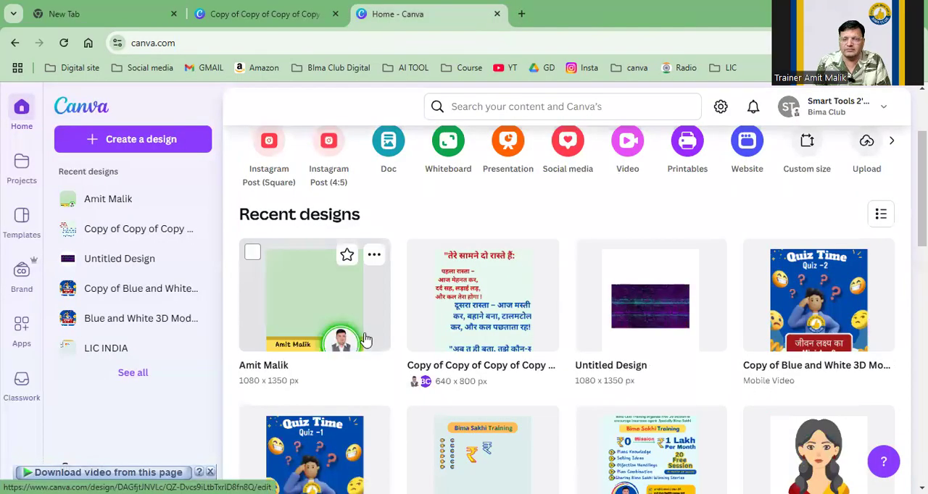
pyautogui.click(374, 258)
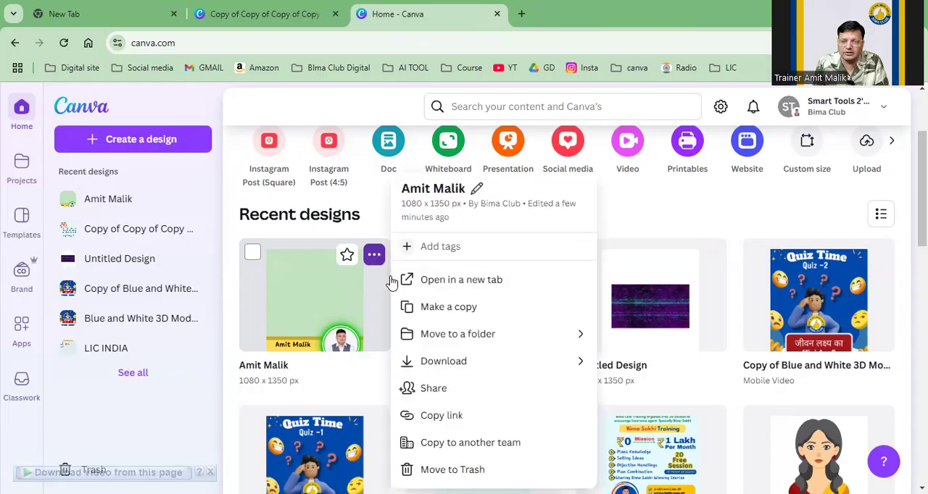
pyautogui.click(433, 308)
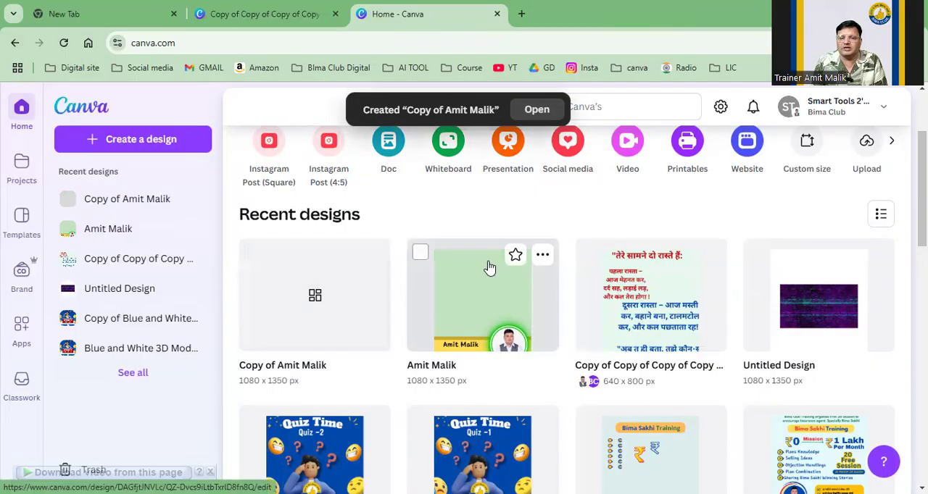
# Step: Open the copied design and replace its title with "Day"
pyautogui.click(305, 308)
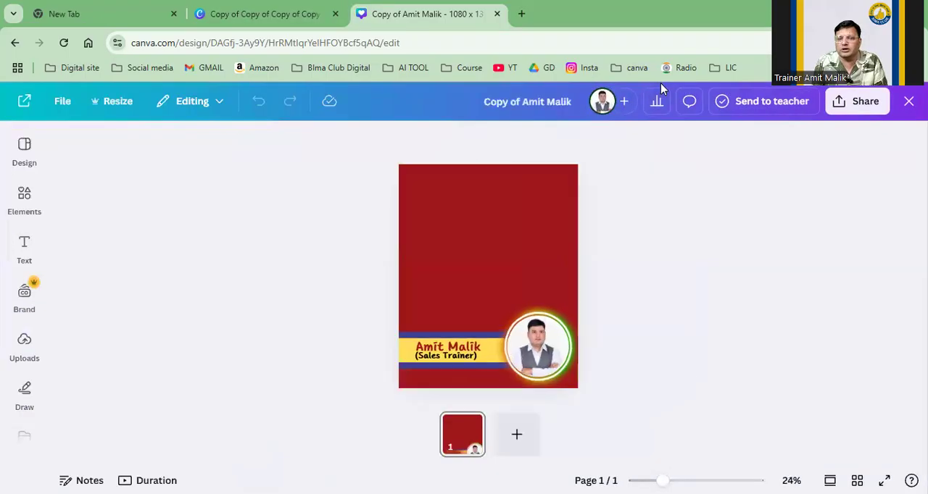
pyautogui.click(560, 102)
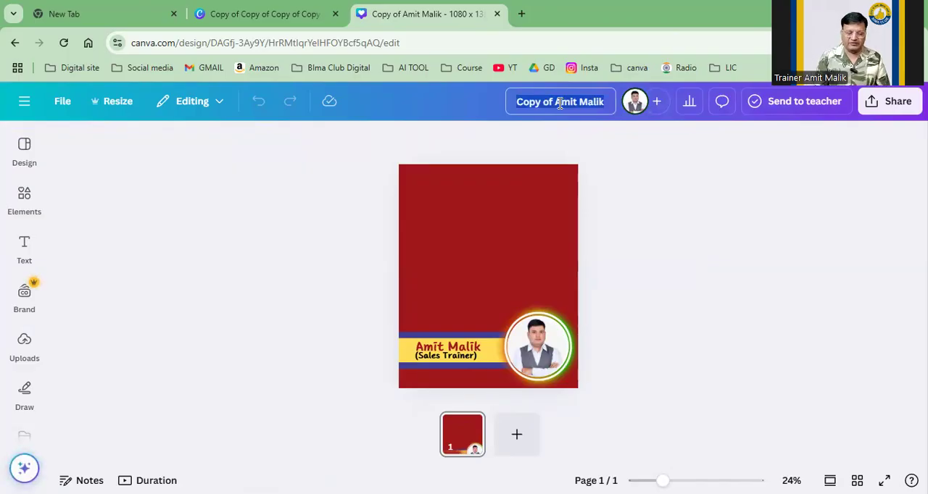
pyautogui.write('Day')
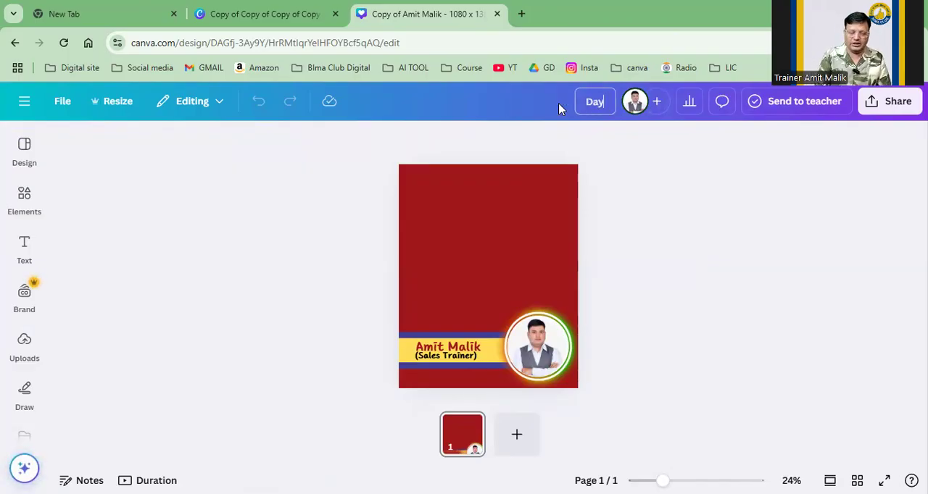
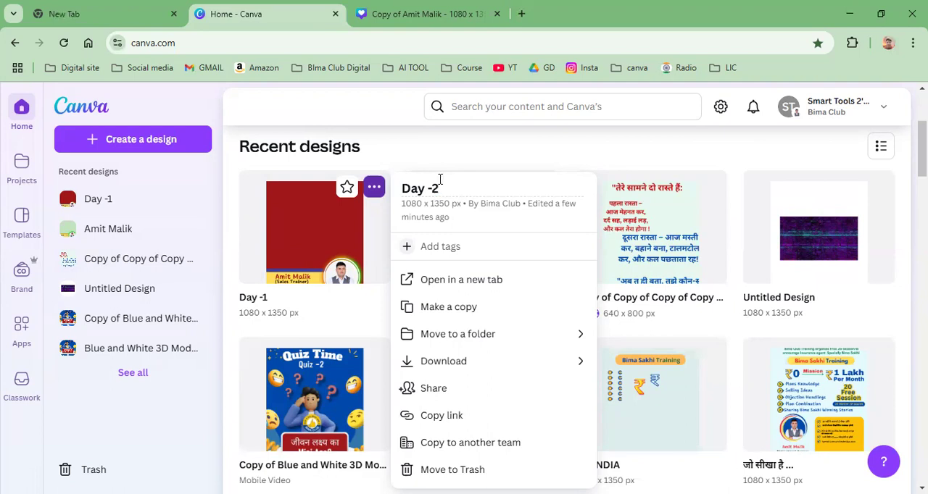
# Step: Reload the home page and open the "Day -1" design from the recent designs
pyautogui.click(464, 157)
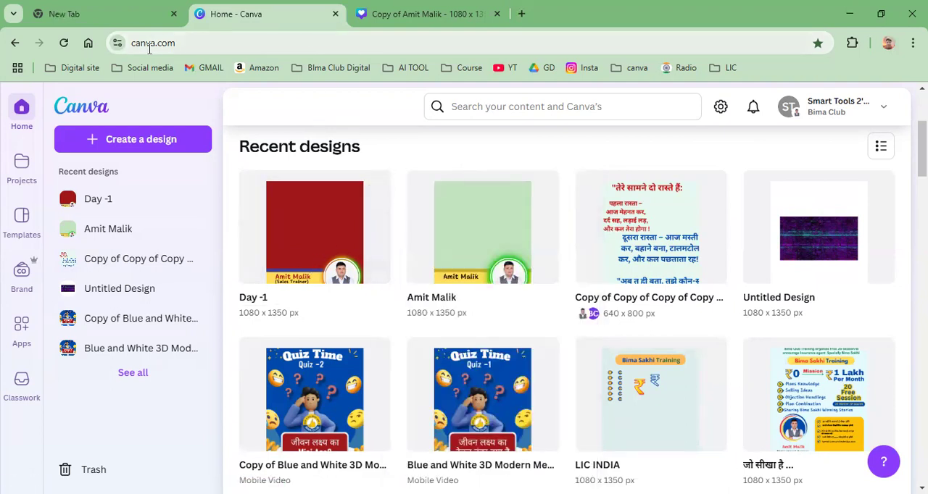
pyautogui.click(64, 43)
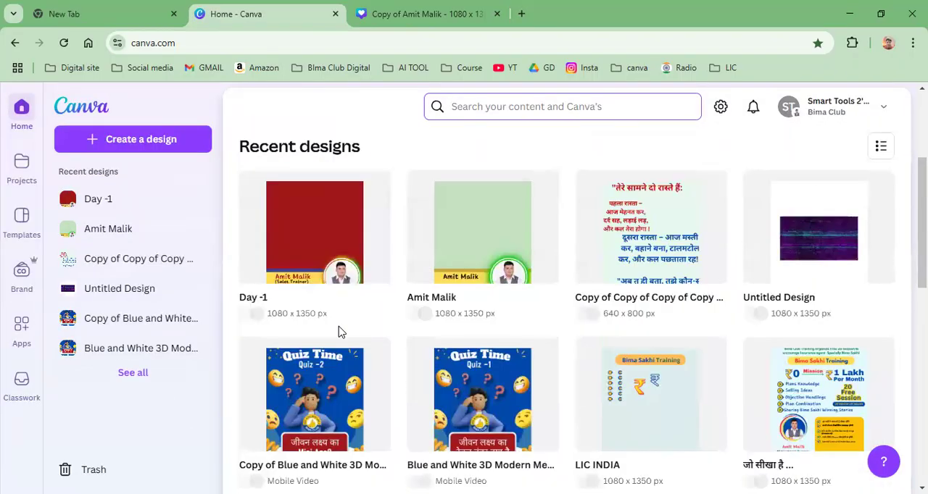
pyautogui.click(335, 228)
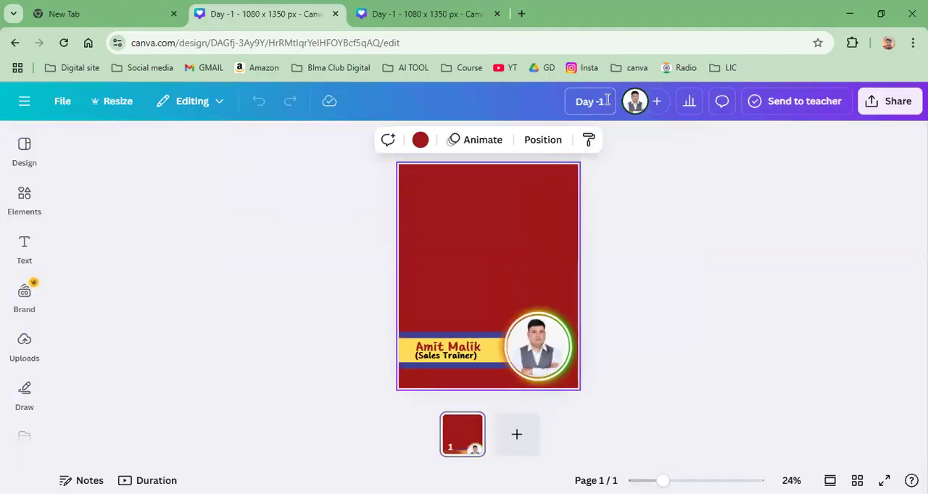
# Step: Rename the opened design to "Day -2"
pyautogui.click(606, 101)
pyautogui.press('BackSpace')
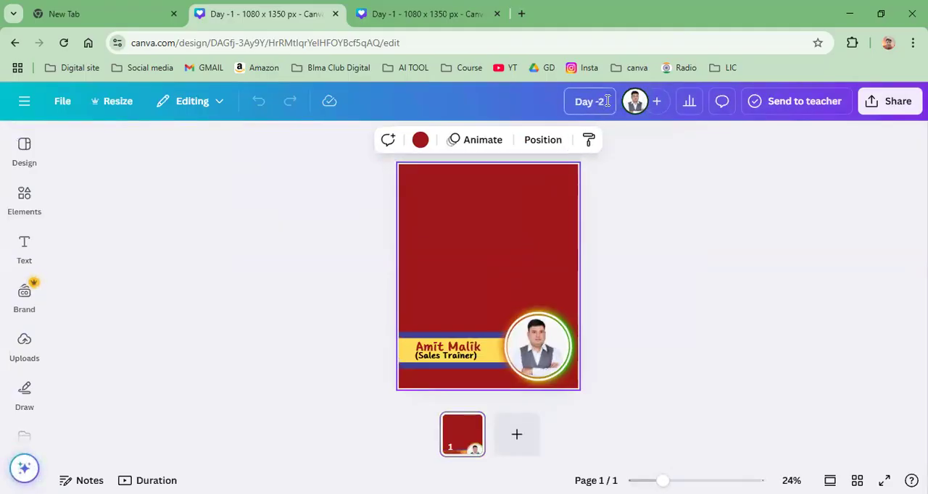
pyautogui.write('2')
pyautogui.click(668, 228)
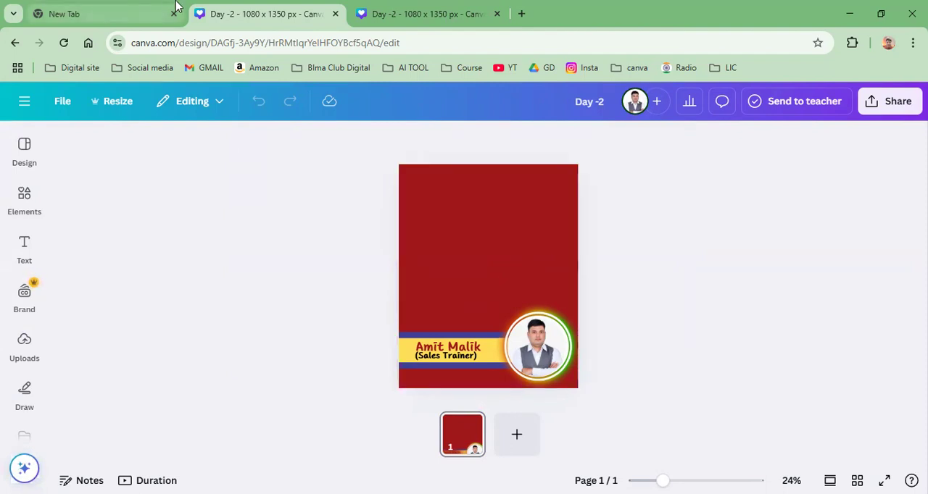
# Step: Return to the home page and open the original 1080 x 1350 px branding design from the recent designs
pyautogui.click(411, 10)
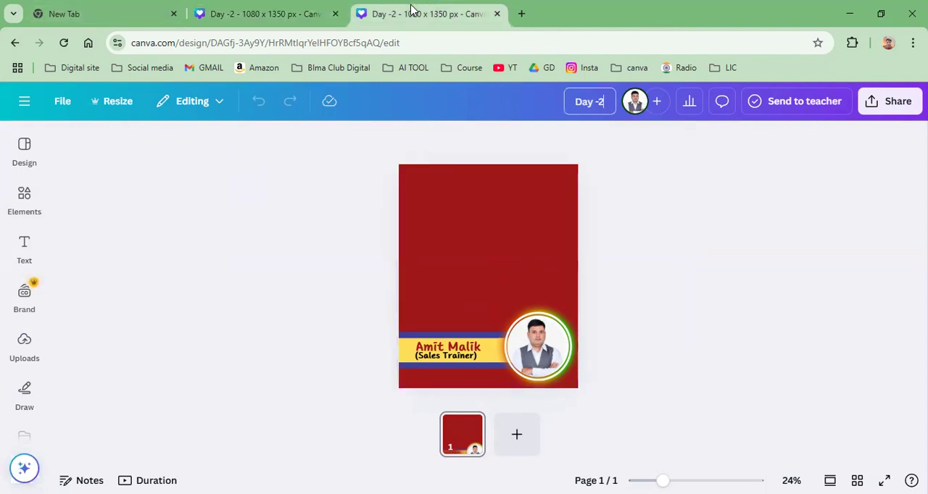
pyautogui.click(106, 20)
pyautogui.click(271, 22)
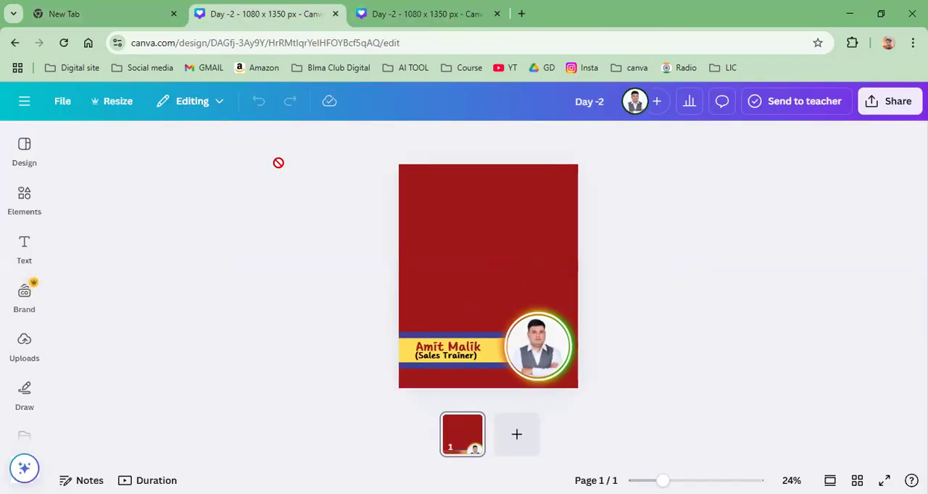
pyautogui.click(24, 103)
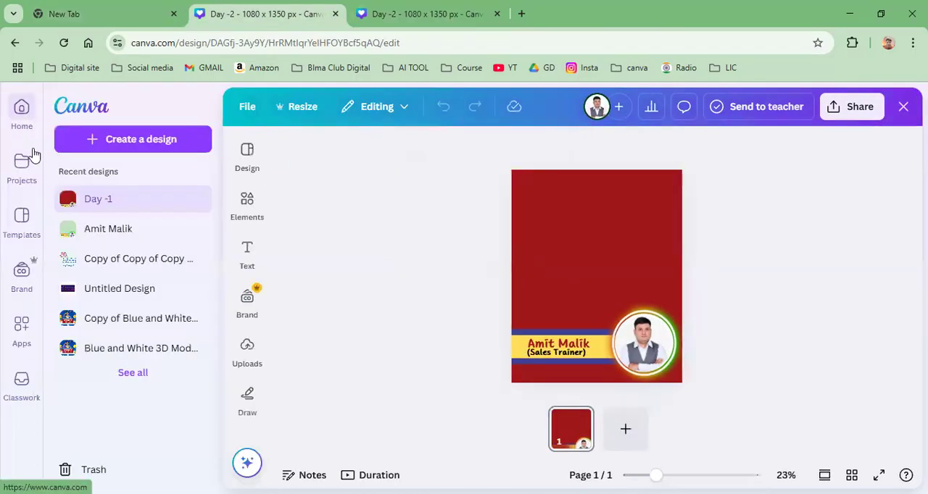
pyautogui.click(22, 129)
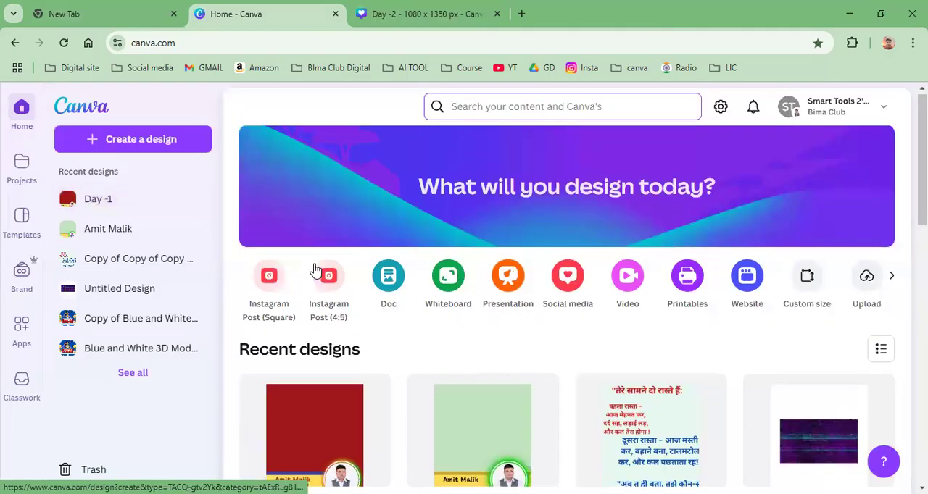
pyautogui.scroll(-3, 316, 270)
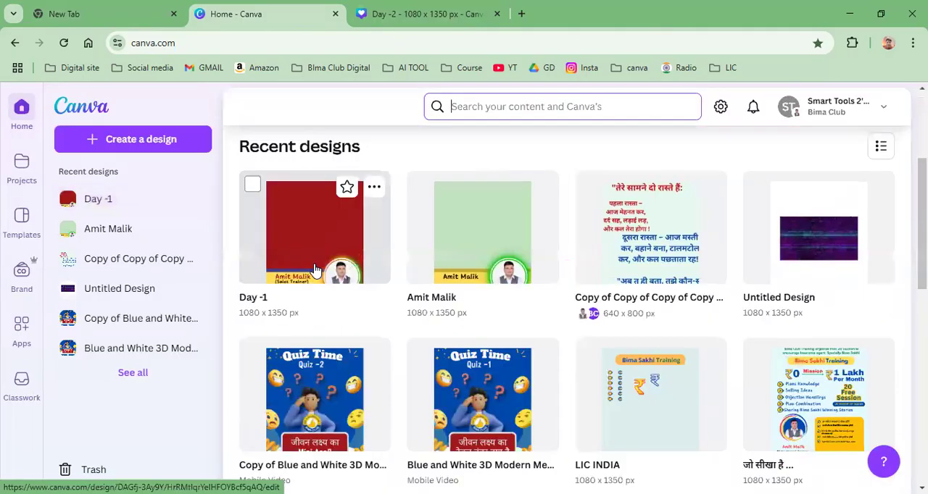
pyautogui.click(466, 241)
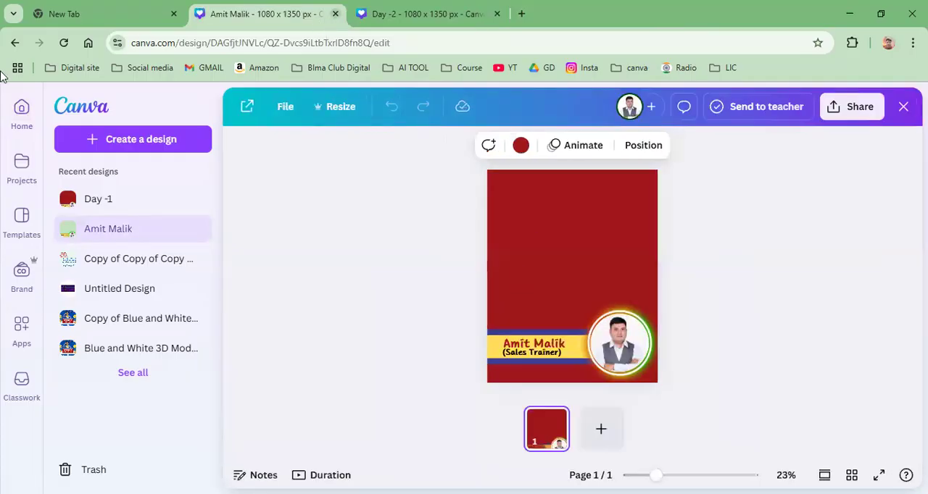
# Step: Go back to the home page, look through the recent designs and reopen the original branding design
pyautogui.click(14, 44)
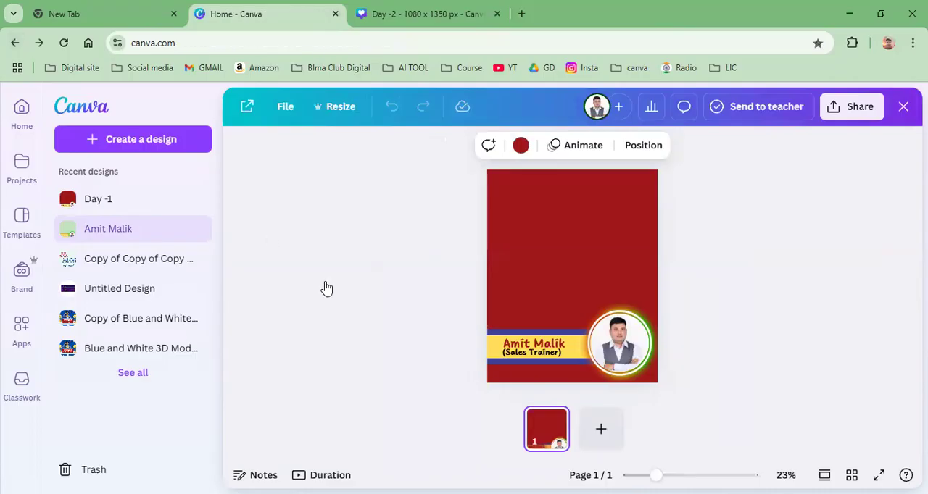
pyautogui.scroll(-3, 306, 234)
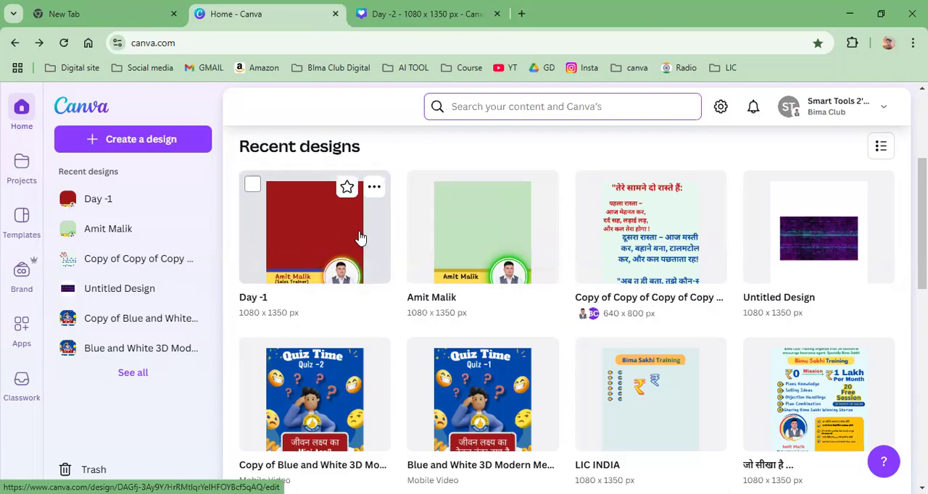
pyautogui.scroll(-1, 435, 272)
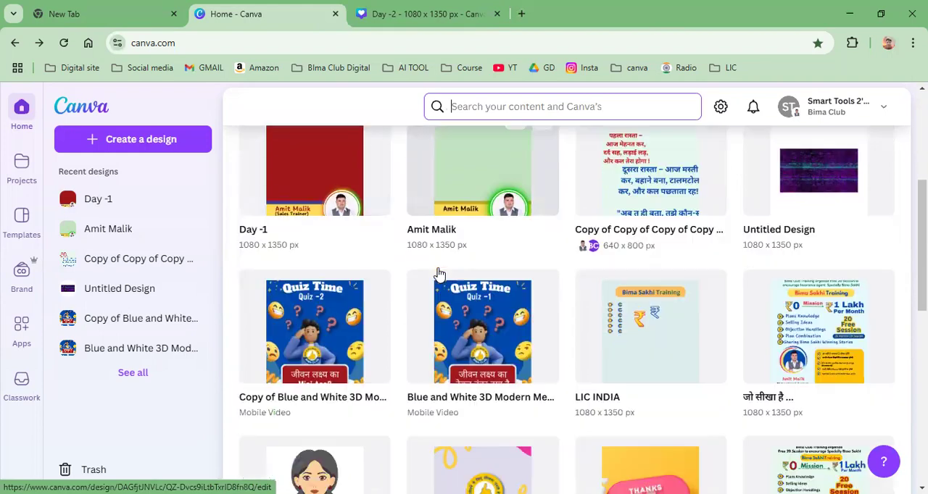
pyautogui.scroll(3, 352, 278)
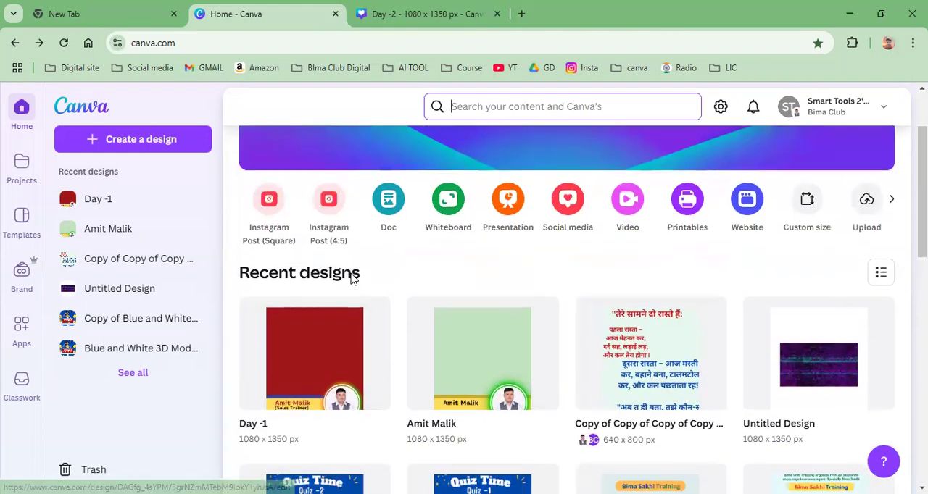
pyautogui.scroll(-3, 352, 277)
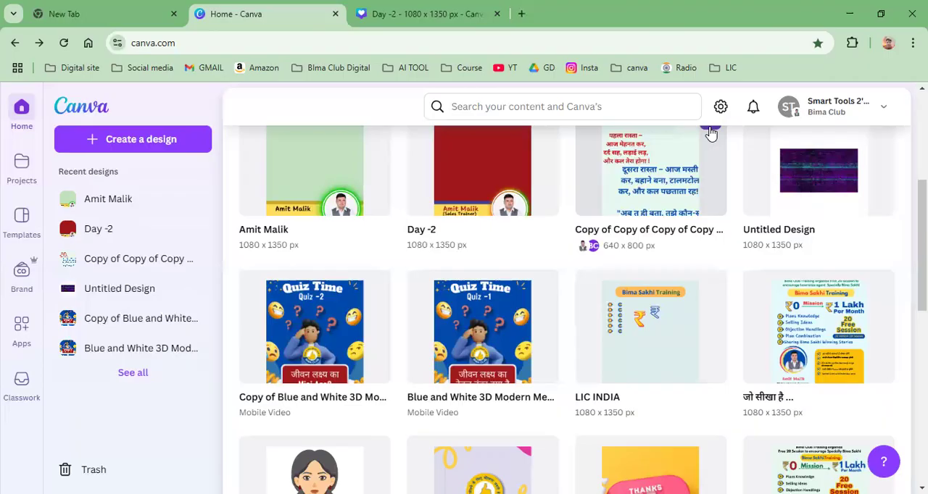
pyautogui.click(319, 157)
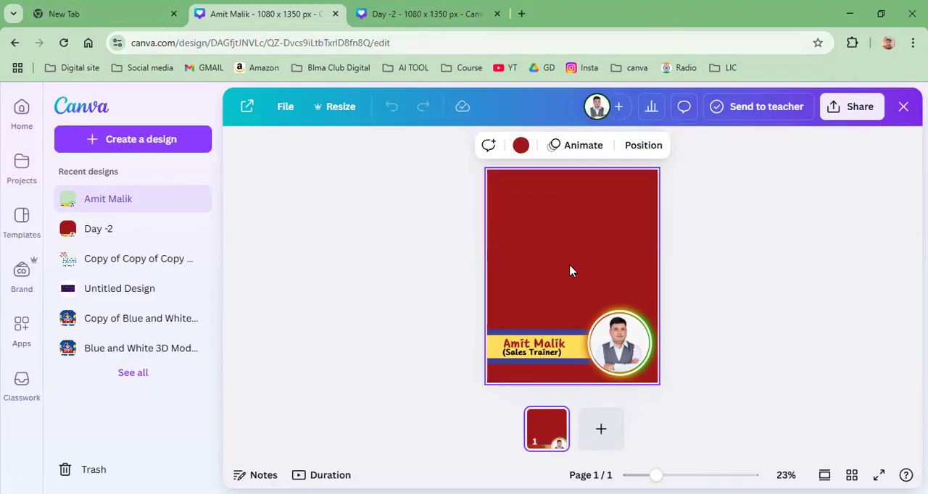
# Step: Change the original design's page background to the solid teal color #72CFBC
pyautogui.click(611, 276)
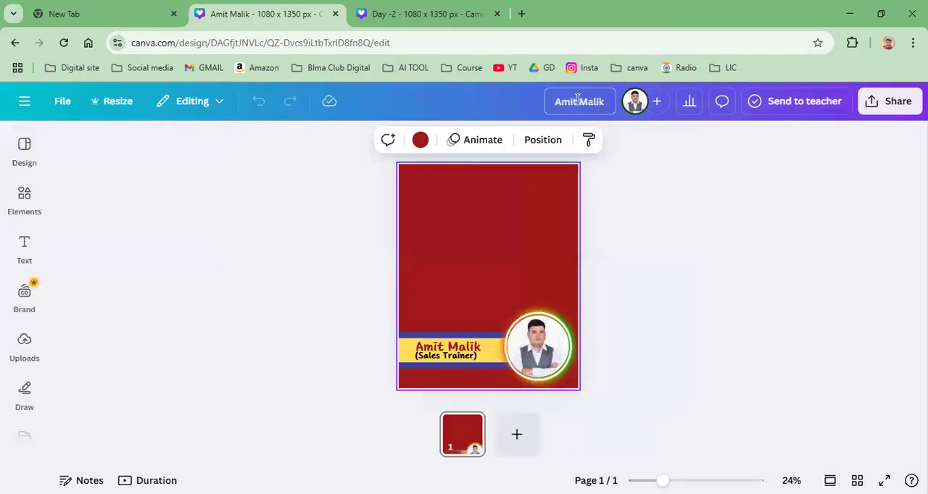
pyautogui.click(421, 141)
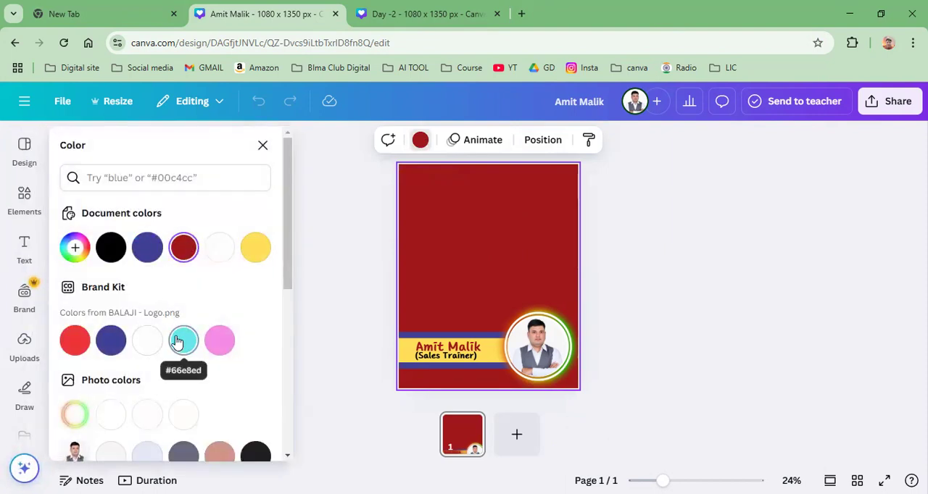
pyautogui.click(74, 249)
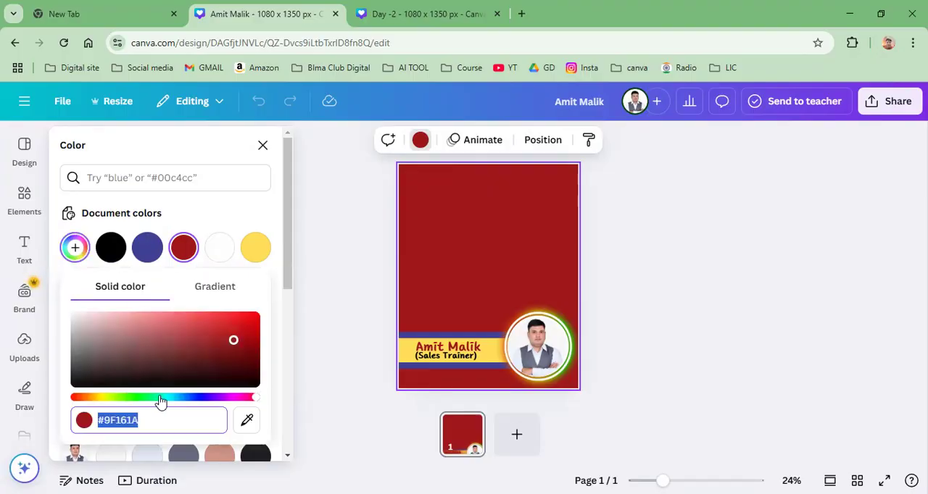
pyautogui.click(161, 398)
pyautogui.moveTo(232, 341); pyautogui.dragTo(155, 326)
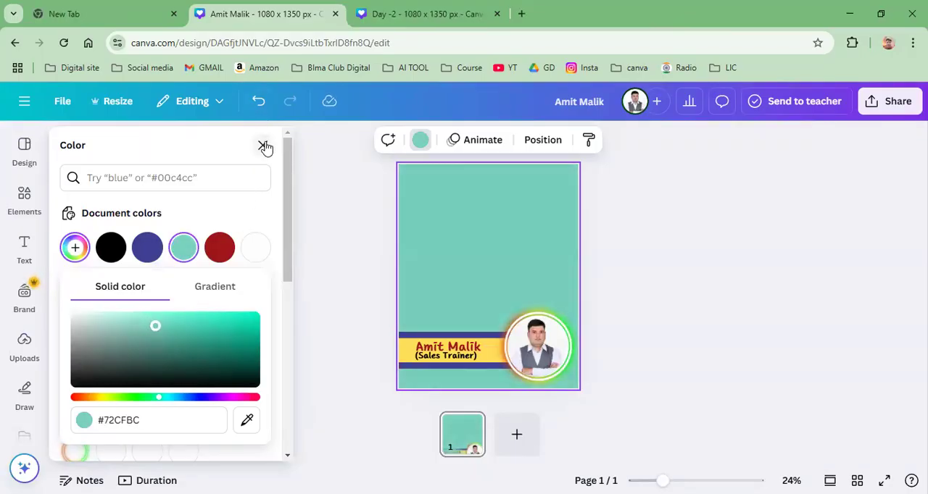
pyautogui.click(264, 146)
# Step: Make a copy of the original branding design from the home page's recent designs and open that copy
pyautogui.click(376, 13)
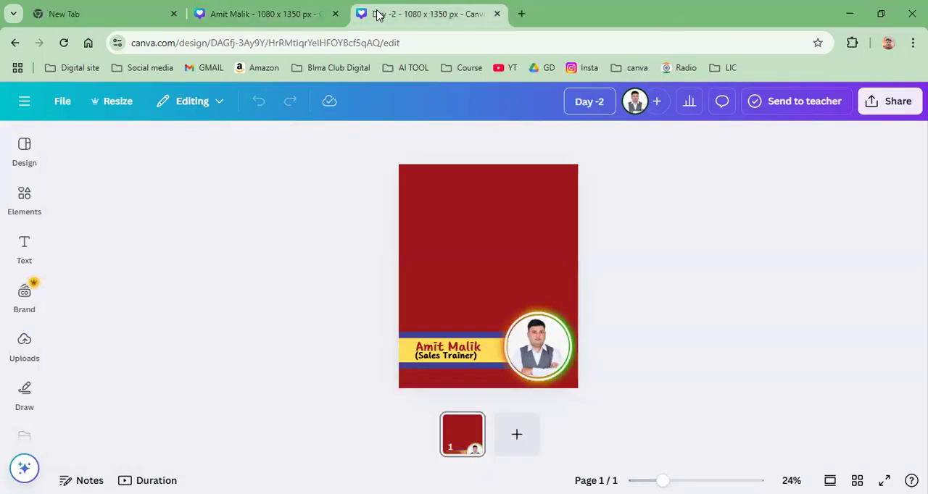
pyautogui.click(240, 15)
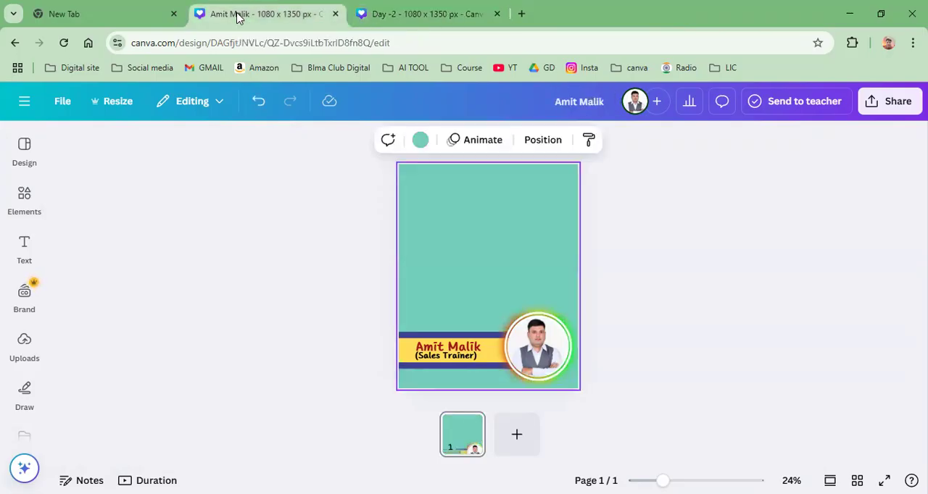
pyautogui.click(25, 102)
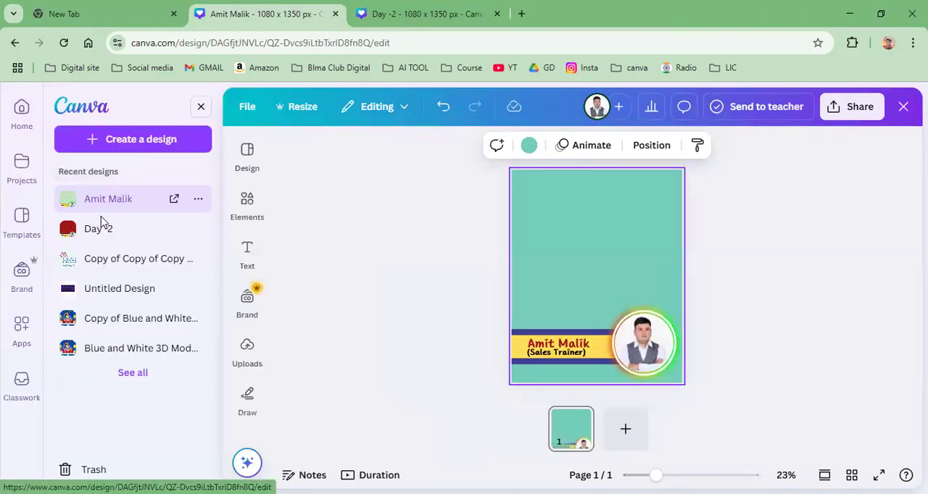
pyautogui.click(21, 110)
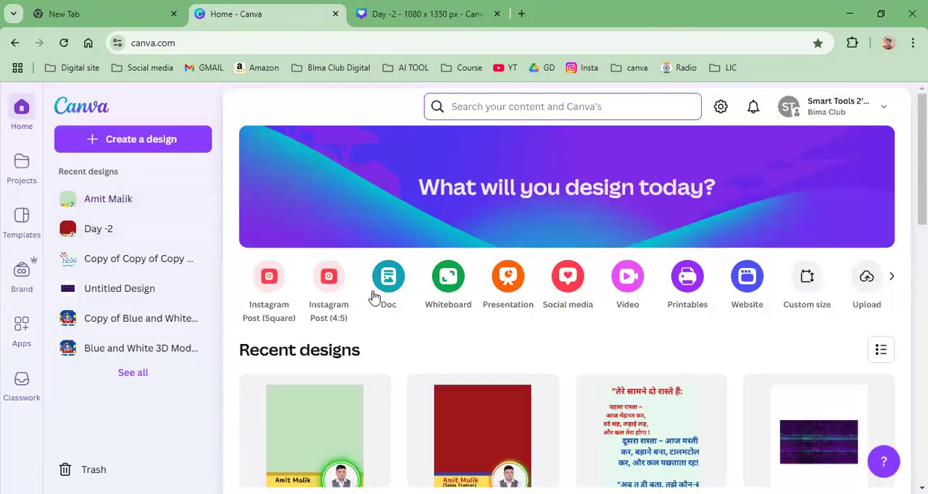
pyautogui.scroll(-2, 375, 297)
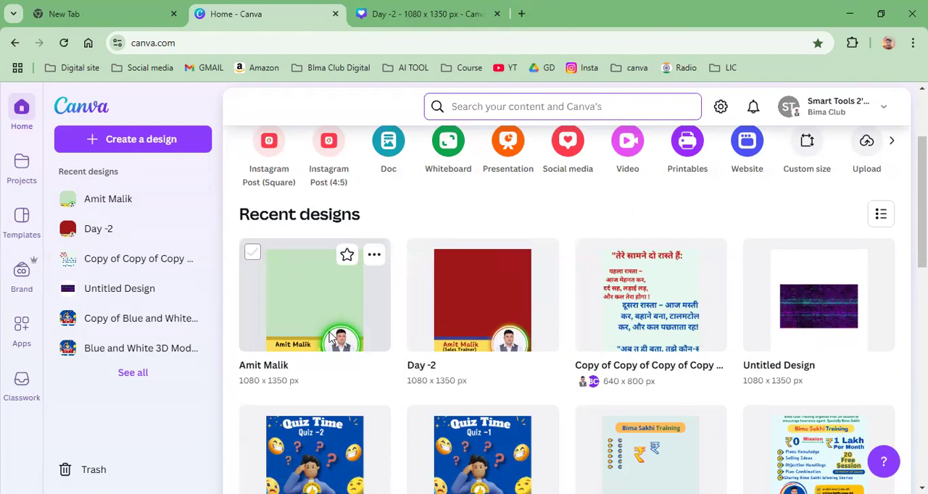
pyautogui.click(374, 256)
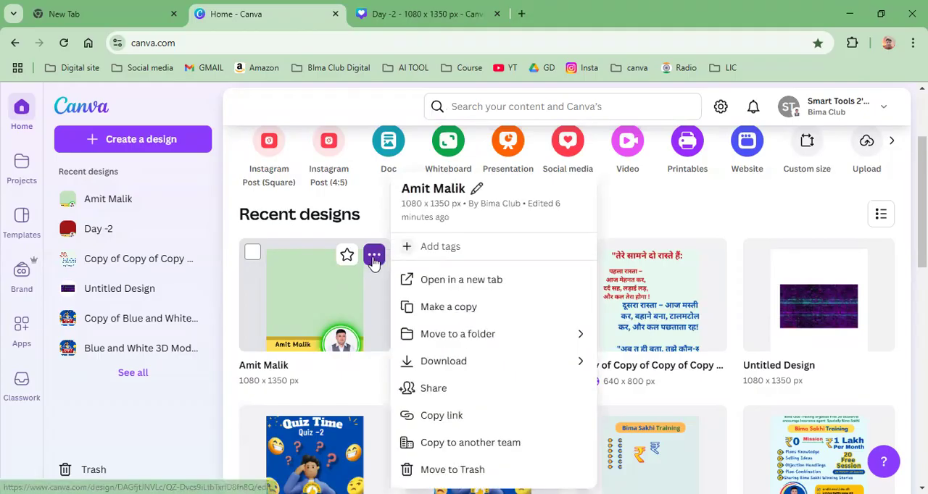
pyautogui.click(444, 309)
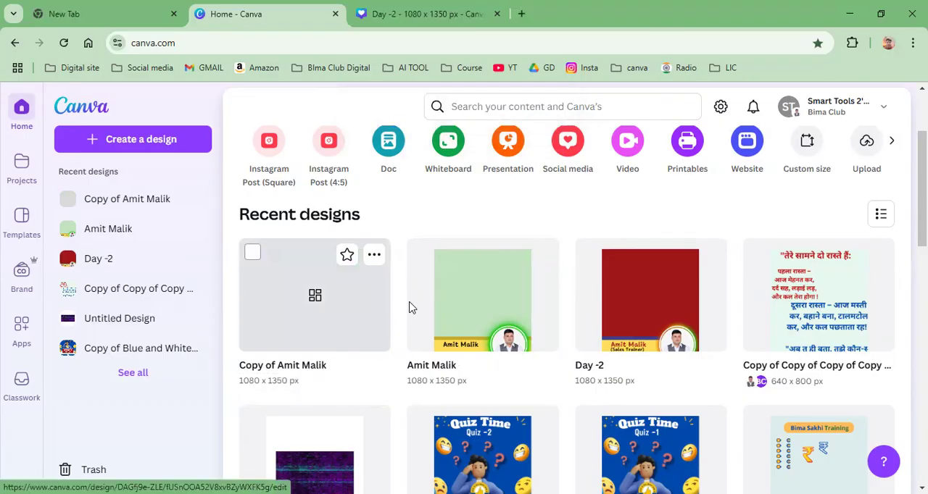
pyautogui.click(317, 296)
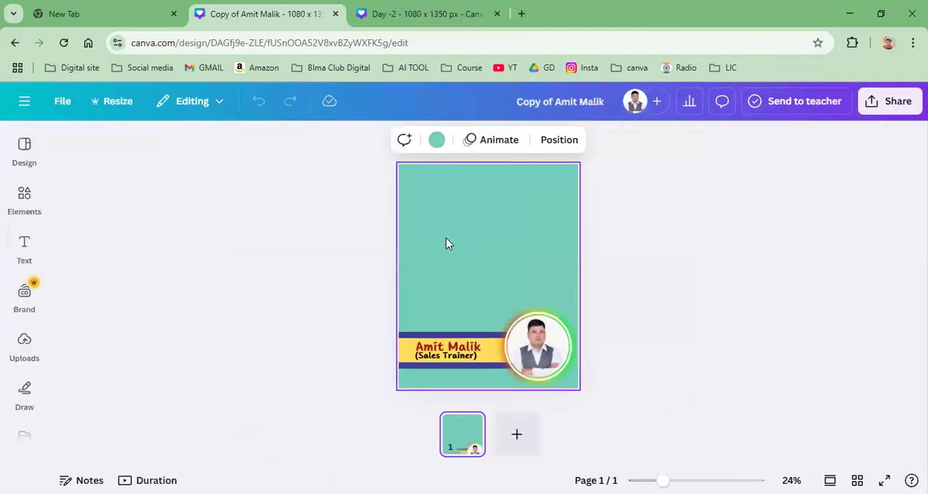
pyautogui.click(9, 217)
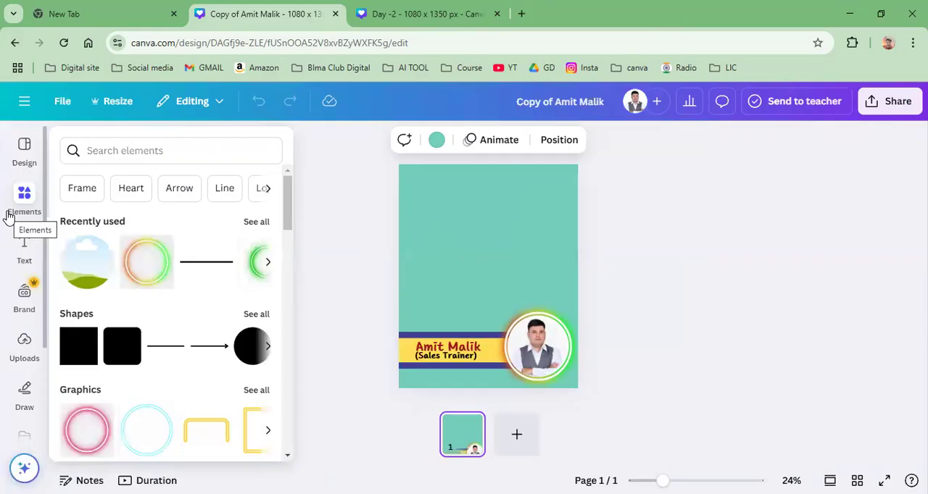
pyautogui.click(9, 216)
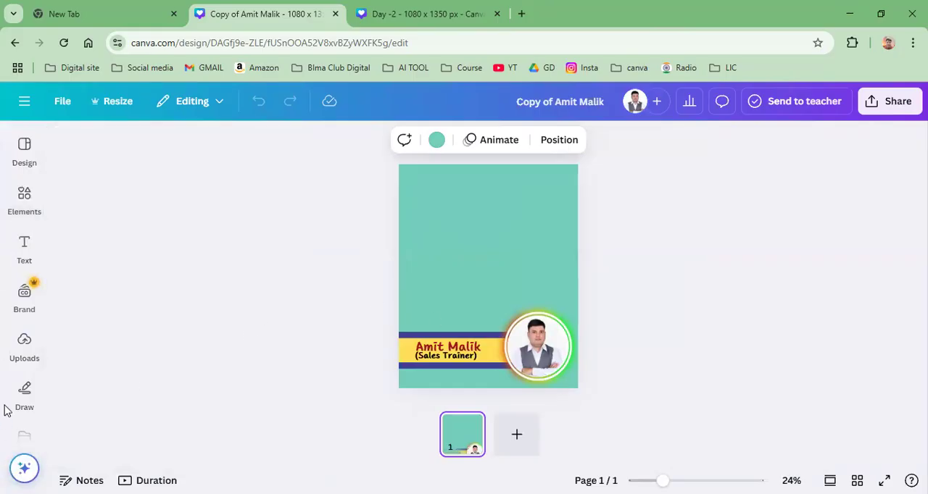
pyautogui.click(16, 248)
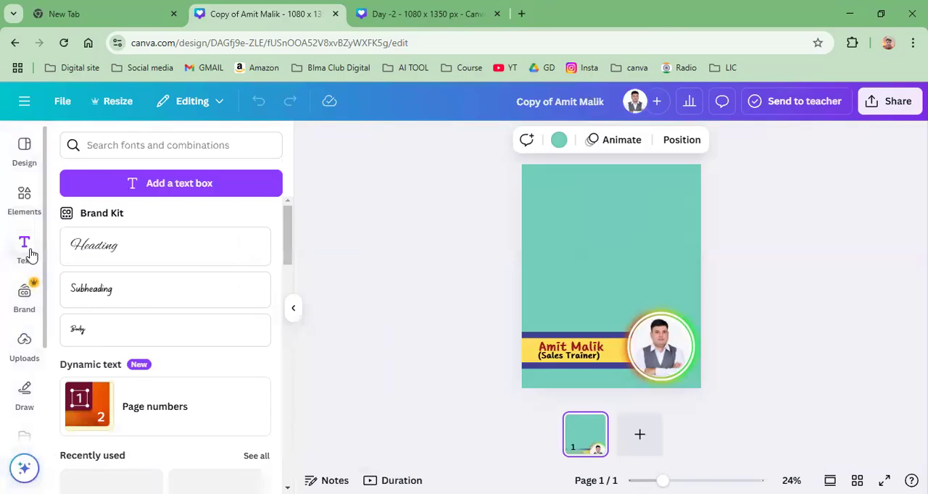
# Step: Duplicate the footer's name text, move the copy near the page's top, replace it with "बड़े सपने" and narrow its box
pyautogui.click(555, 349)
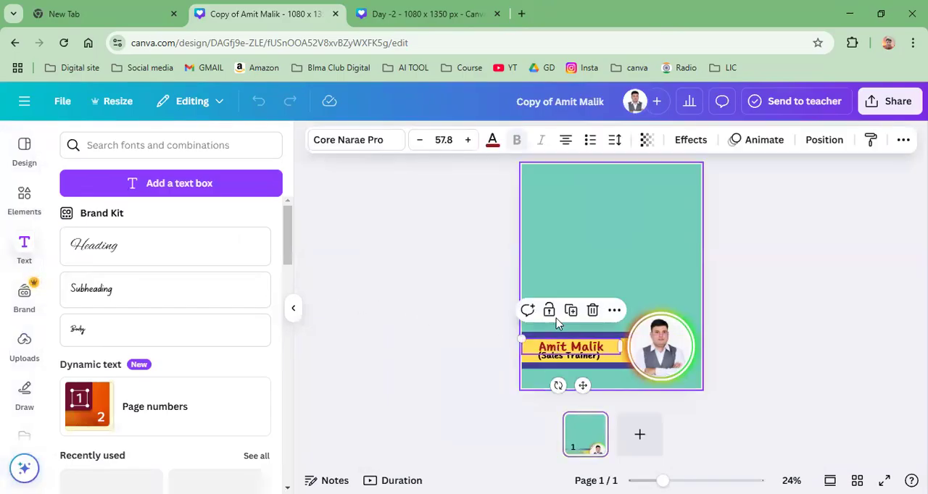
pyautogui.click(570, 310)
pyautogui.moveTo(570, 349); pyautogui.dragTo(588, 195)
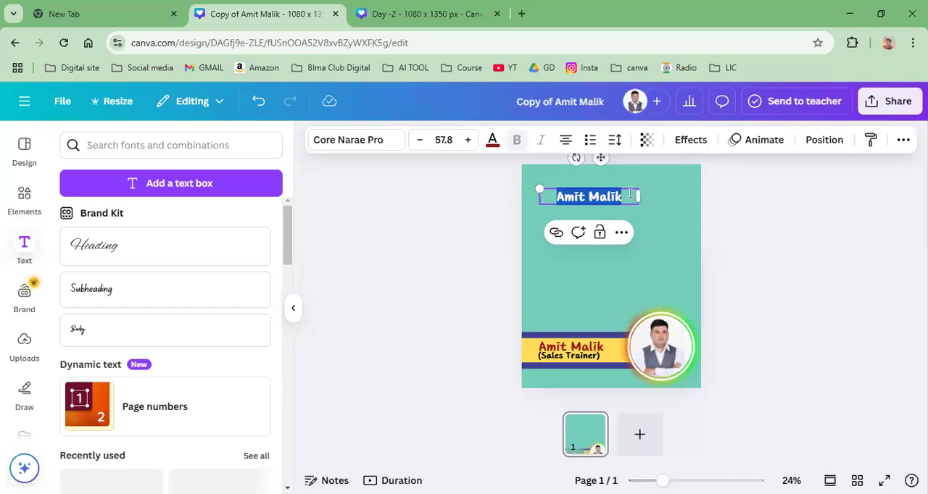
pyautogui.write('बड़े')
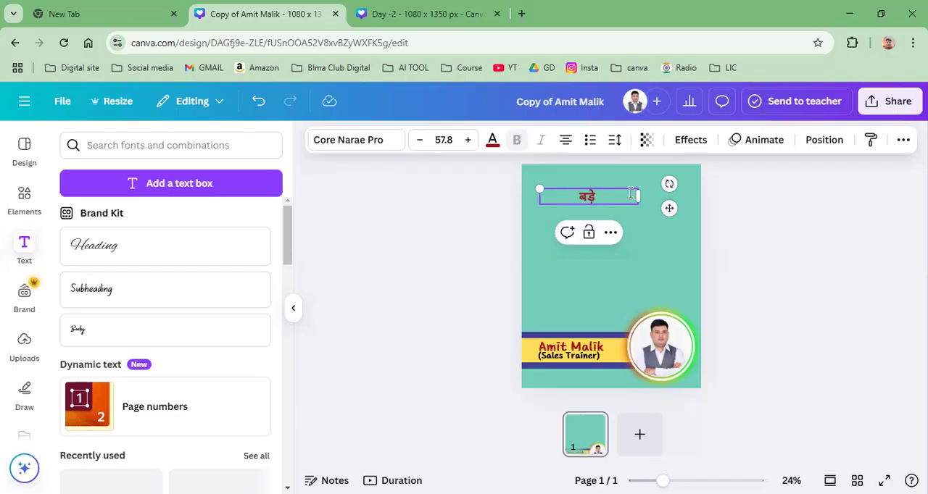
pyautogui.write(' सपने')
pyautogui.moveTo(628, 196); pyautogui.dragTo(602, 198)
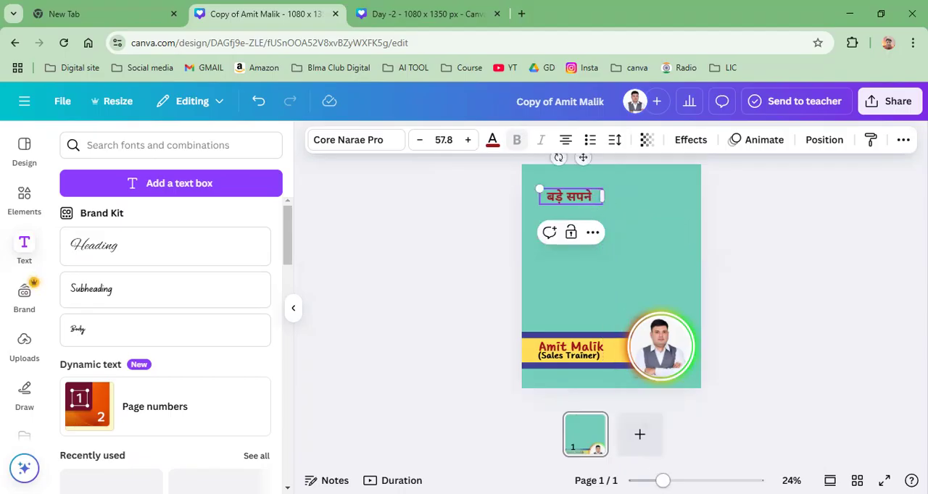
# Step: Reposition the "बड़े सपने" text near the horizontal center of the page's upper area
pyautogui.scroll(5, 607, 201)
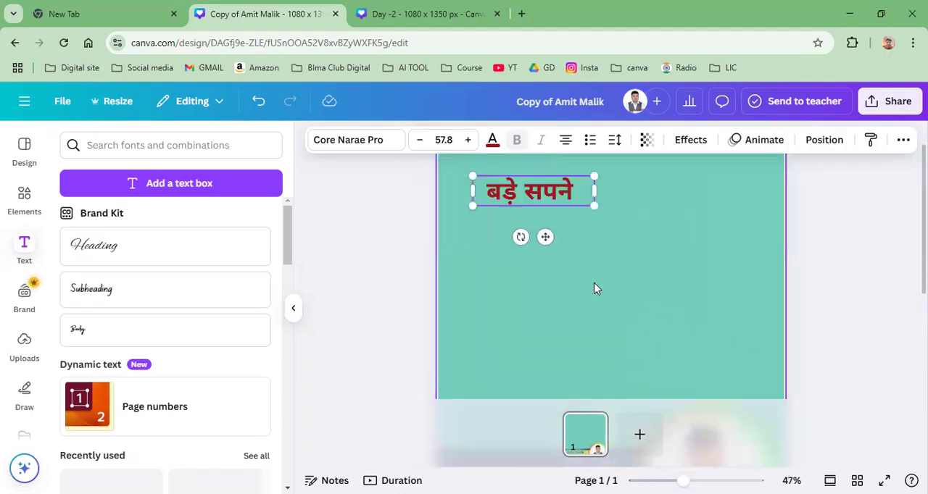
pyautogui.scroll(1, 596, 288)
pyautogui.moveTo(545, 272); pyautogui.dragTo(615, 271)
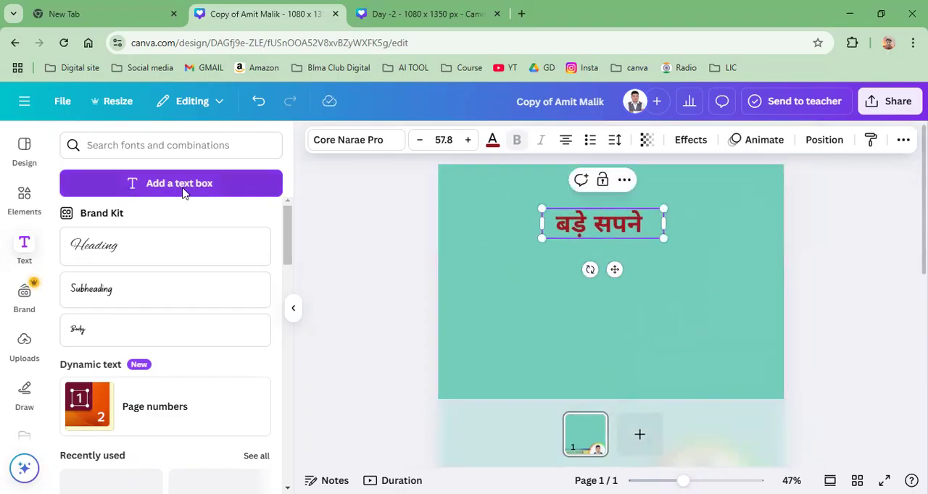
# Step: Try to recolor the "बड़े सपने" text with the dark blue default solid color
pyautogui.click(492, 141)
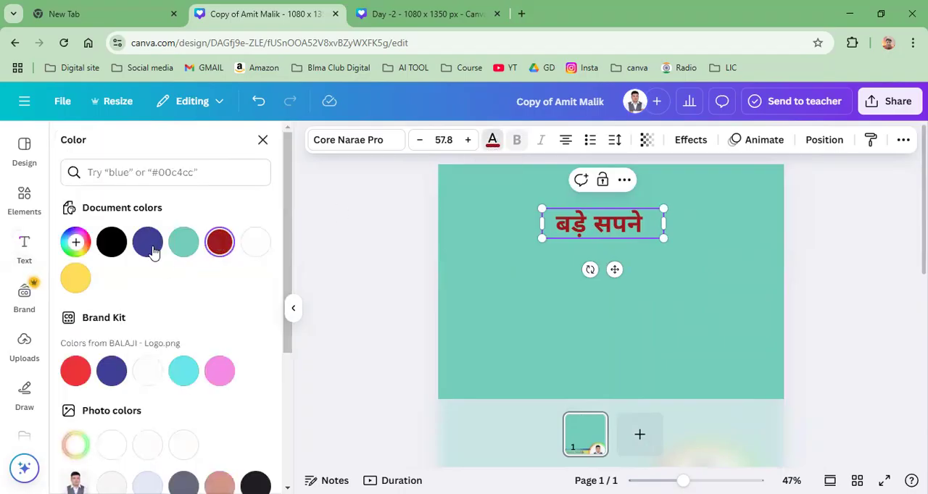
pyautogui.scroll(-3, 233, 343)
pyautogui.click(257, 432)
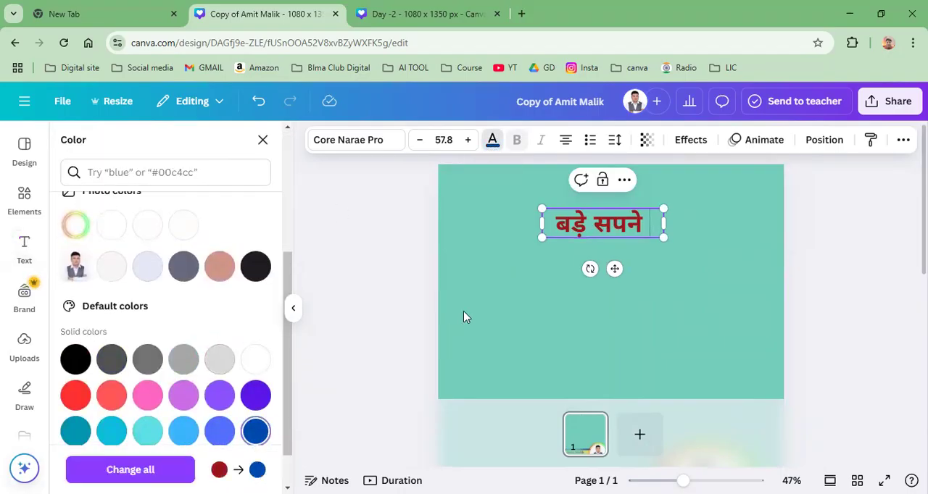
pyautogui.click(382, 330)
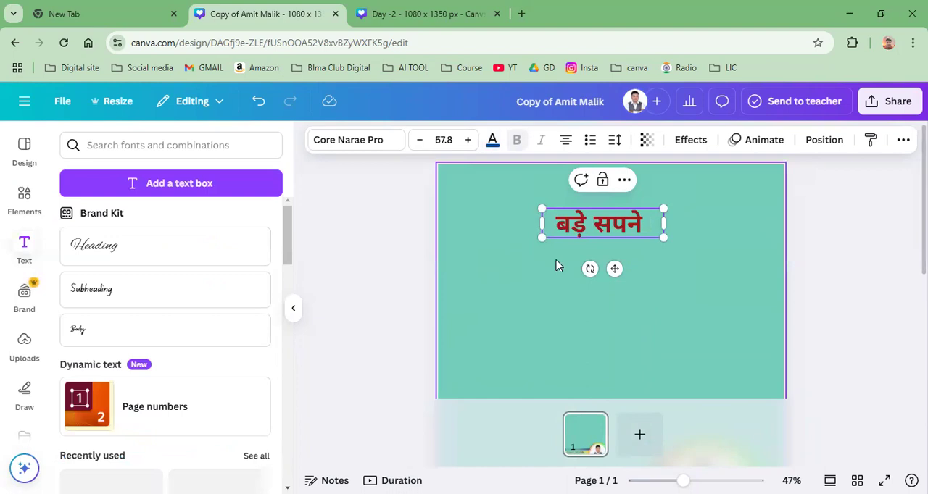
# Step: Select all the characters of "बड़े सपने" and set their color to the dark blue default solid color
pyautogui.doubleClick(584, 229)
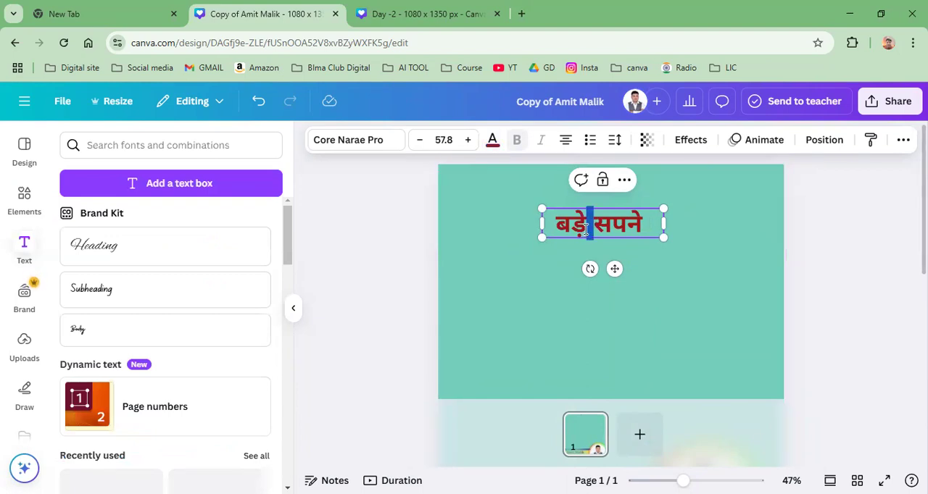
pyautogui.moveTo(558, 230); pyautogui.dragTo(645, 231)
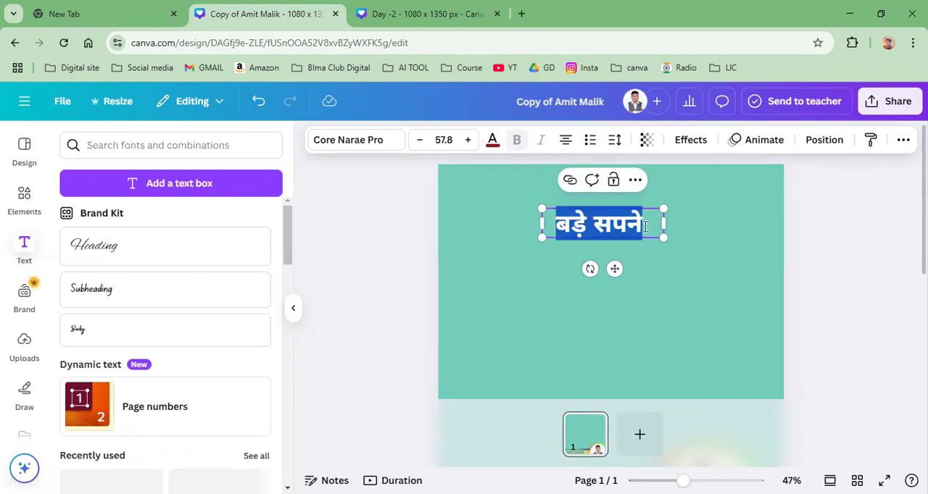
pyautogui.click(492, 140)
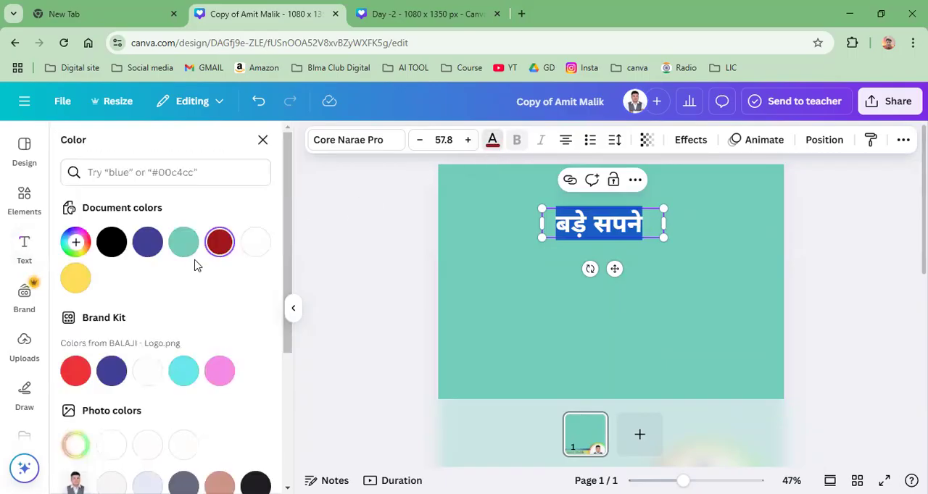
pyautogui.scroll(-3, 210, 373)
pyautogui.click(255, 431)
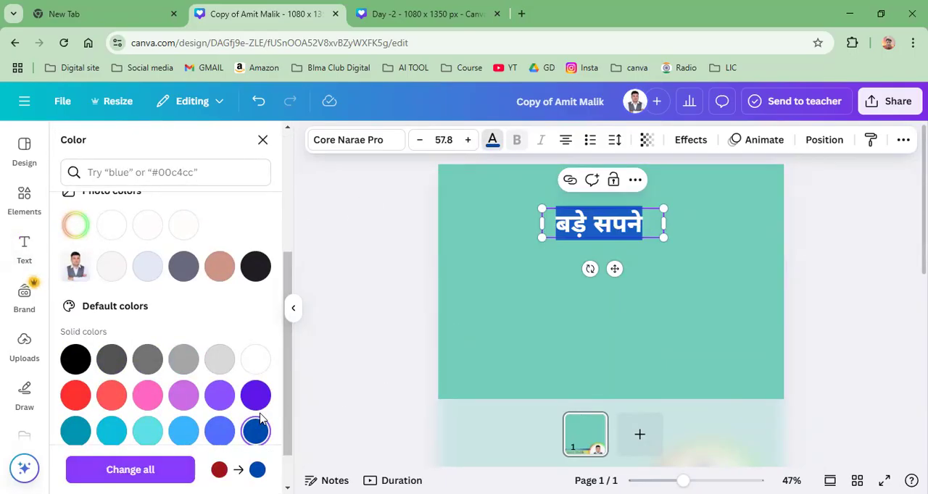
pyautogui.scroll(-1, 285, 422)
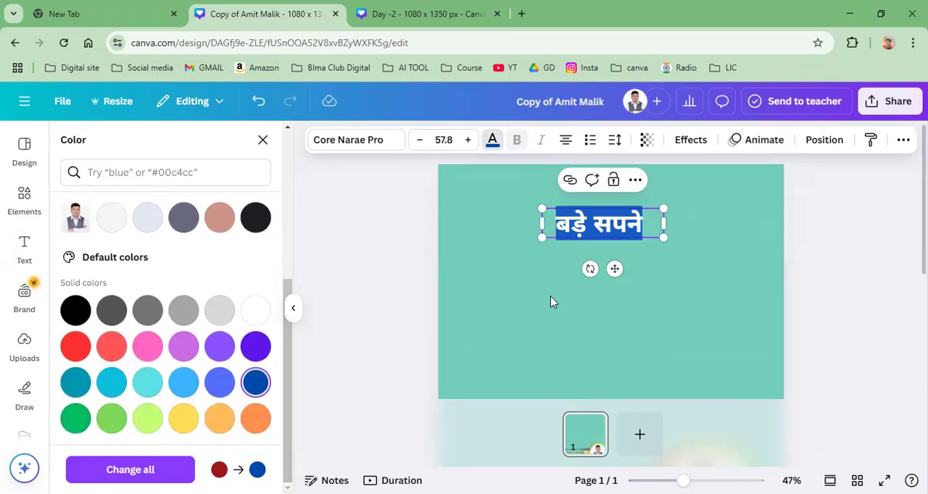
pyautogui.click(550, 296)
pyautogui.click(550, 297)
# Step: Enlarge the "बड़े सपने" heading to font size 83.6 and place it near the center of the page's upper area
pyautogui.click(574, 232)
pyautogui.moveTo(537, 209); pyautogui.dragTo(489, 197)
pyautogui.moveTo(603, 228); pyautogui.dragTo(633, 232)
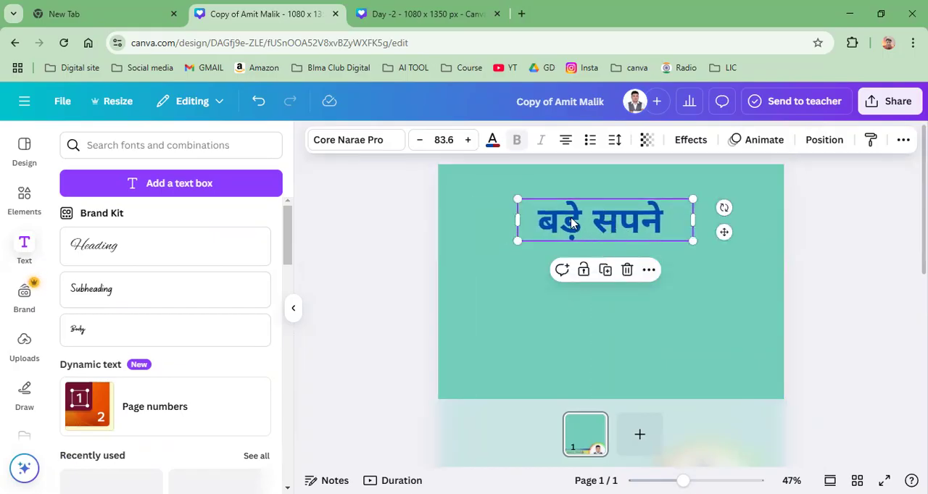
# Step: Duplicate the heading directly below itself and replace the copy's text with "बड़ा" and "बलिदान" on two lines
pyautogui.click(605, 270)
pyautogui.moveTo(612, 255); pyautogui.dragTo(613, 271)
pyautogui.doubleClick(614, 271)
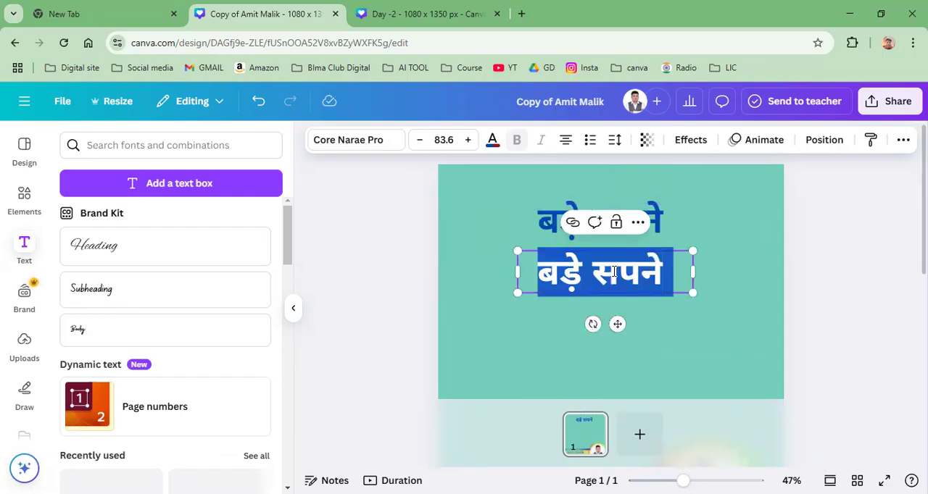
pyautogui.write('बड़ा')
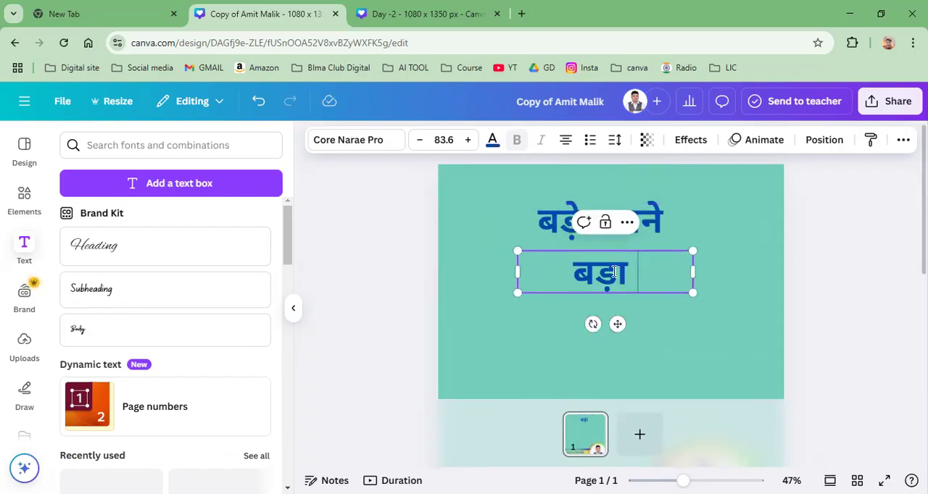
pyautogui.click(667, 333)
pyautogui.click(632, 275)
pyautogui.click(631, 274)
pyautogui.press('Return')
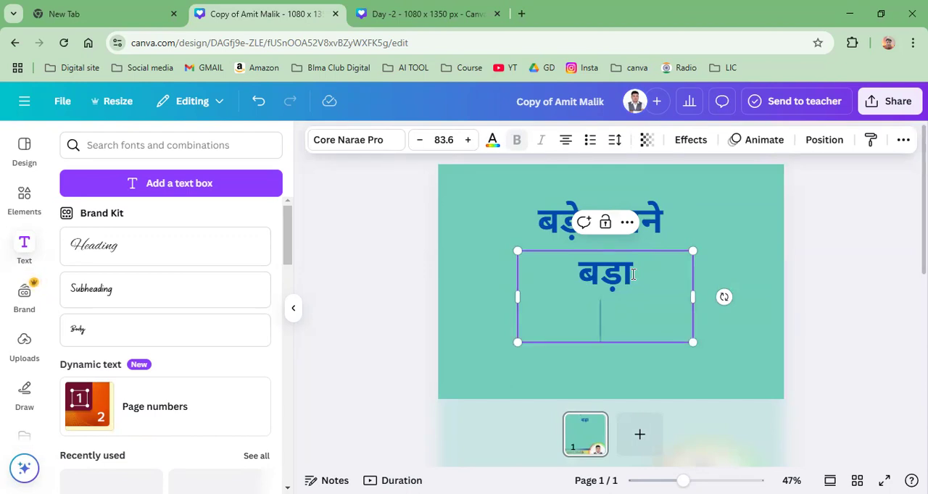
pyautogui.write('बलिदान')
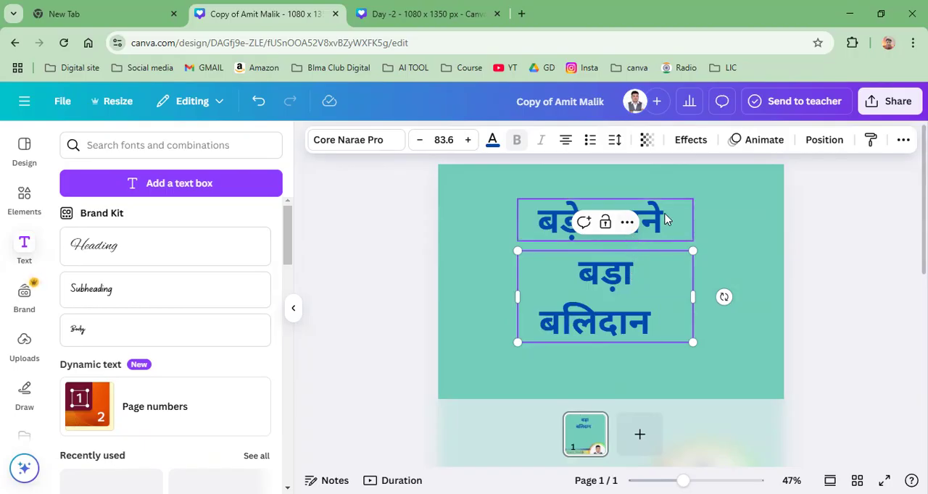
# Step: Duplicate the "बड़े सपने" heading, place the copy below "बलिदान" and replace its text with "मांगते है"
pyautogui.click(627, 207)
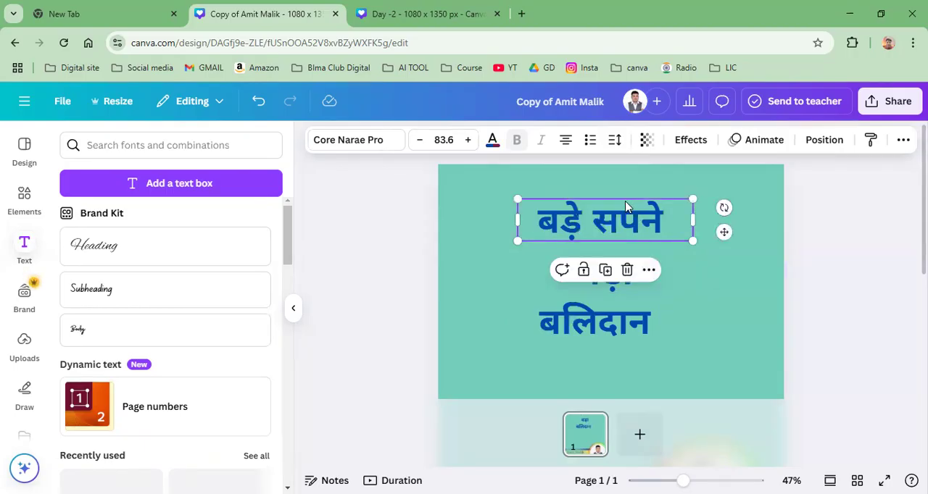
pyautogui.click(605, 269)
pyautogui.moveTo(627, 238); pyautogui.dragTo(621, 356)
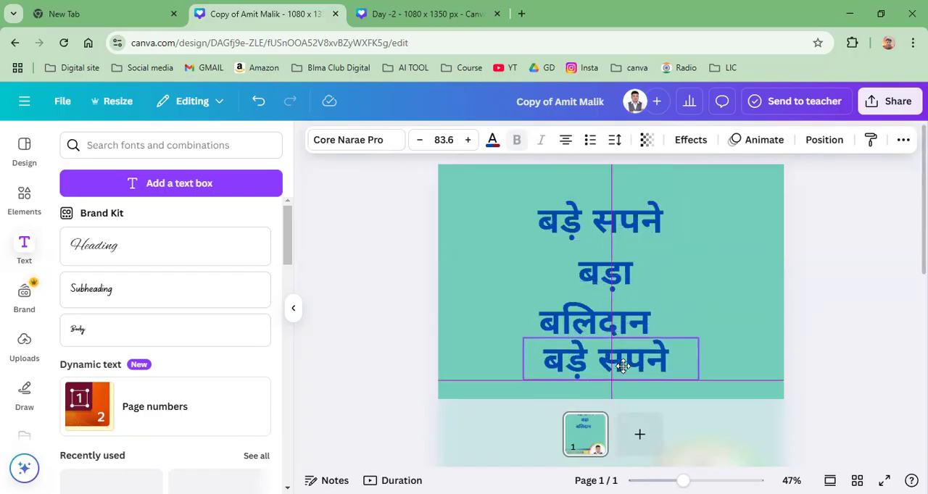
pyautogui.doubleClick(620, 367)
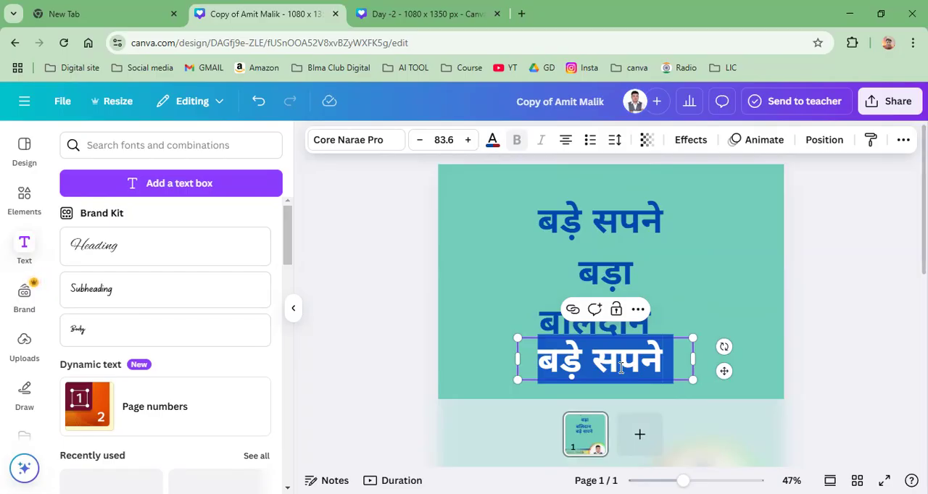
pyautogui.write('मांगते है')
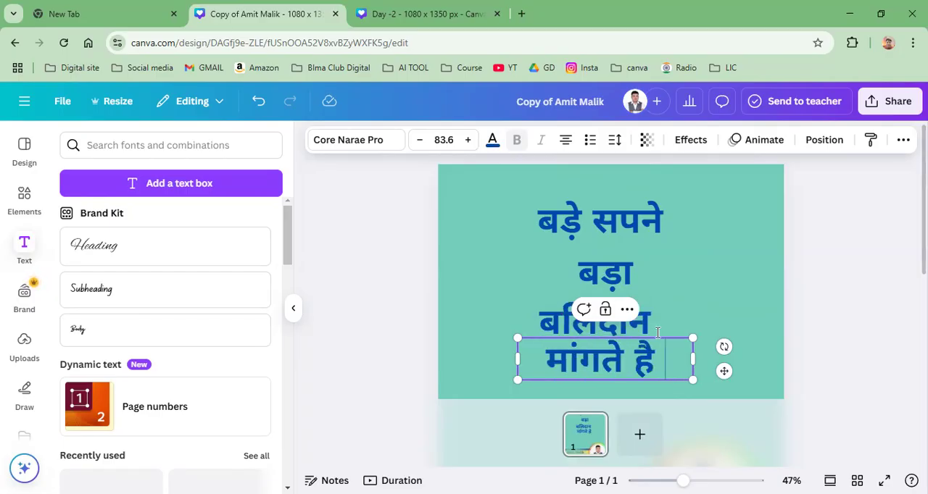
# Step: Enlarge the two-line "बड़ा बलिदान" text to font size 123
pyautogui.scroll(-3, 666, 327)
pyautogui.scroll(3, 664, 341)
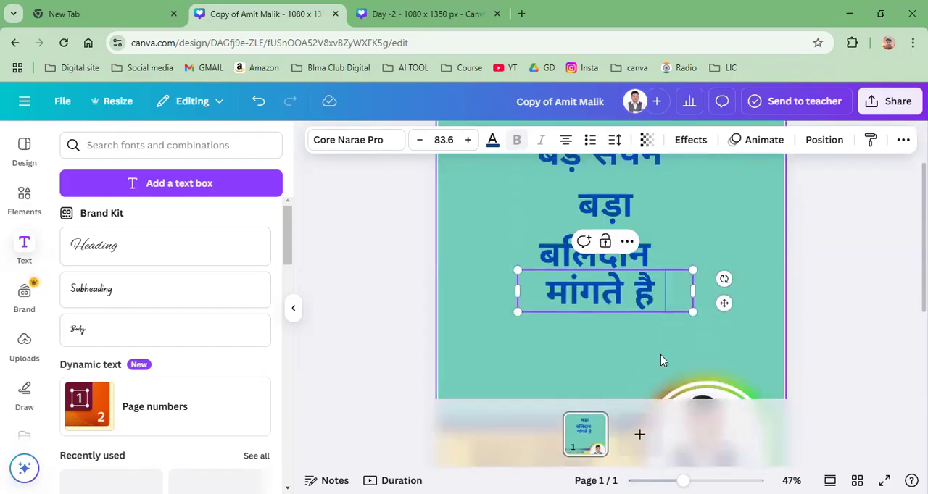
pyautogui.scroll(-2, 645, 391)
pyautogui.keyDown('ctrl'); pyautogui.scroll(-3, 610, 290); pyautogui.keyUp('ctrl')
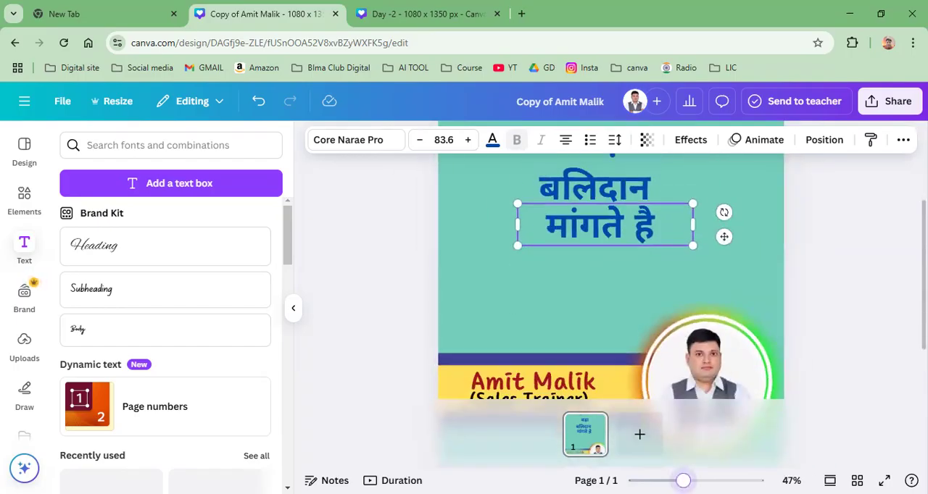
pyautogui.keyDown('ctrl'); pyautogui.scroll(-2, 659, 205); pyautogui.keyUp('ctrl')
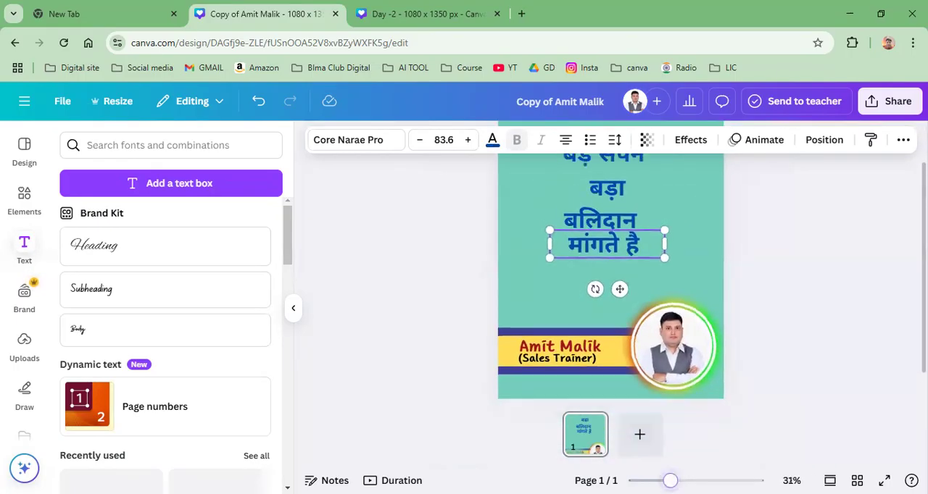
pyautogui.scroll(1, 663, 206)
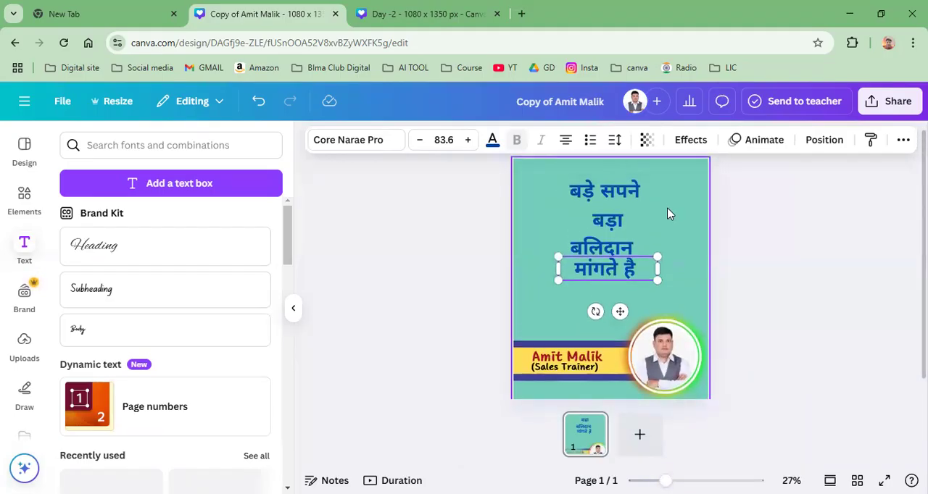
pyautogui.click(602, 205)
pyautogui.click(679, 236)
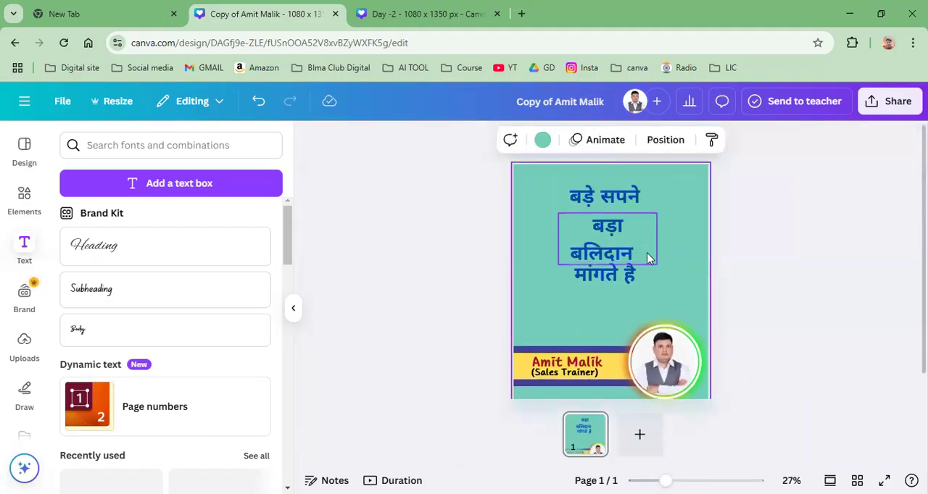
pyautogui.click(614, 254)
pyautogui.moveTo(656, 265); pyautogui.dragTo(648, 237)
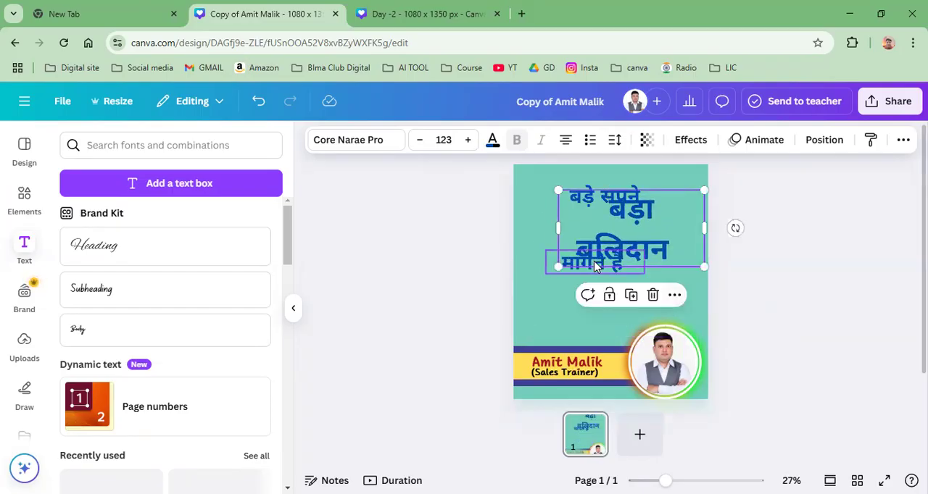
# Step: Move "मांगते है" just above the footer and place "बड़ा बलिदान" between it and the "बड़े सपने" heading
pyautogui.moveTo(608, 262); pyautogui.dragTo(656, 255)
pyautogui.moveTo(588, 264); pyautogui.dragTo(587, 314)
pyautogui.moveTo(667, 239); pyautogui.dragTo(592, 259)
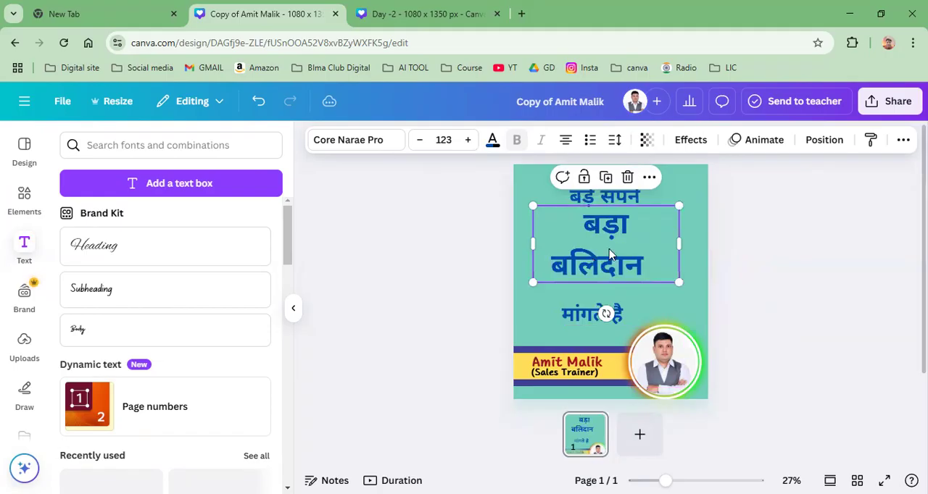
# Step: Reduce the line spacing of the two-line "बड़ा बलिदान" text so its lines sit closer together
pyautogui.click(614, 142)
pyautogui.moveTo(590, 247); pyautogui.dragTo(581, 245)
pyautogui.click(737, 244)
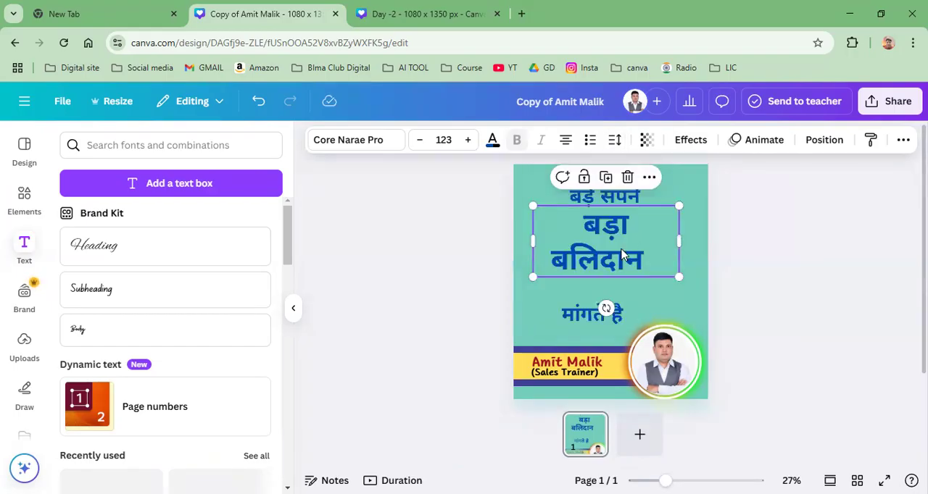
pyautogui.click(614, 140)
pyautogui.moveTo(586, 245); pyautogui.dragTo(574, 245)
pyautogui.click(754, 236)
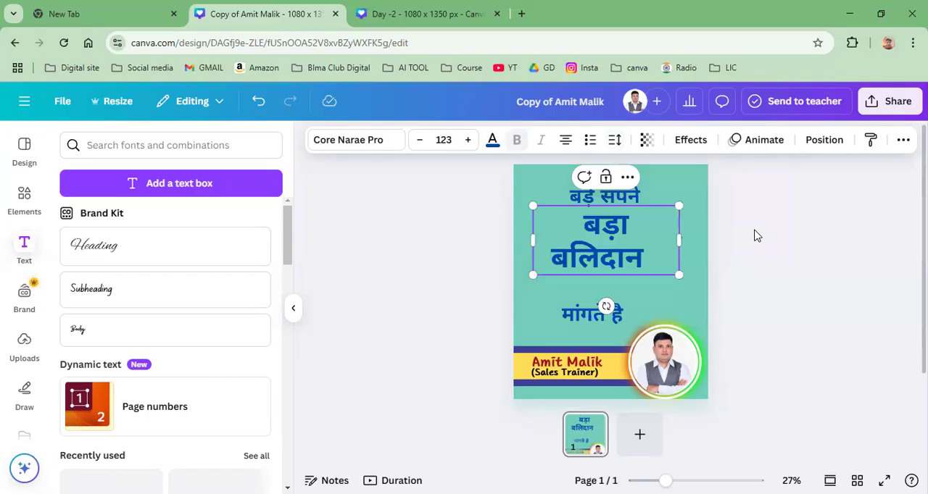
pyautogui.click(649, 260)
pyautogui.click(722, 254)
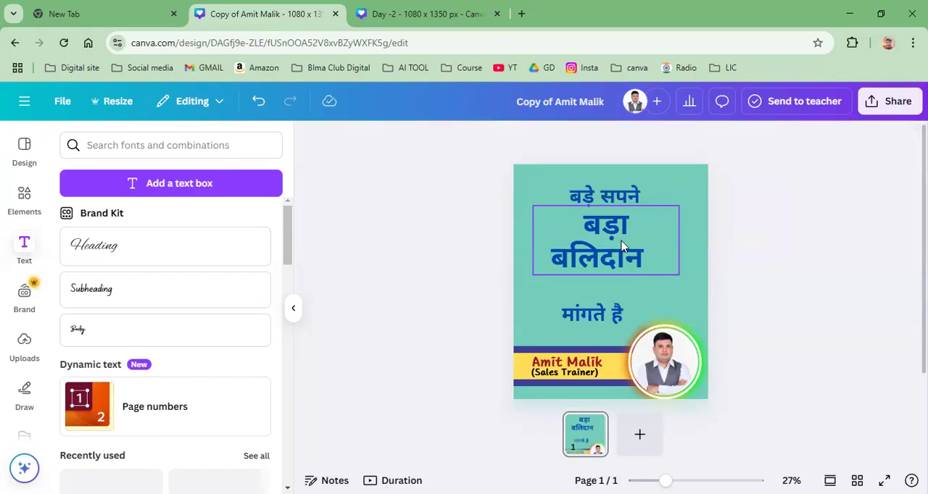
# Step: Center the "बड़े सपने" heading horizontally on the page and select the "बड़ा बलिदान" text
pyautogui.click(621, 192)
pyautogui.moveTo(622, 192); pyautogui.dragTo(623, 191)
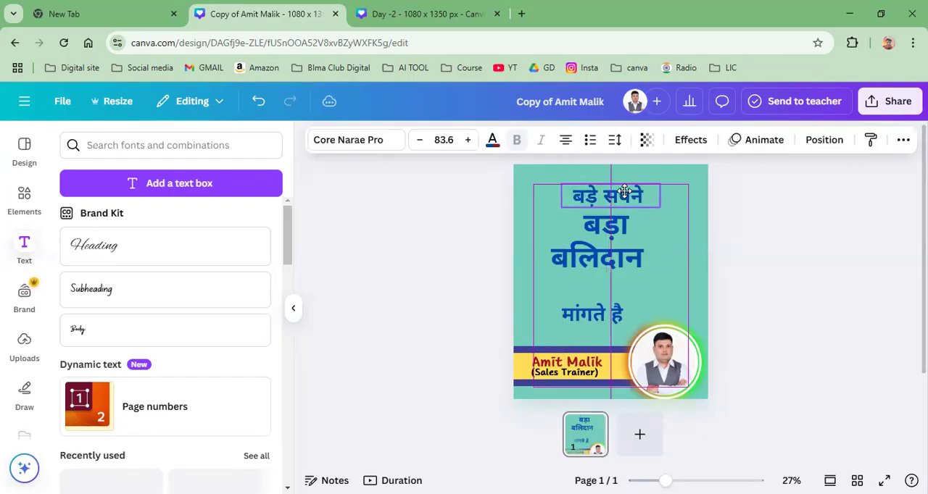
pyautogui.click(670, 266)
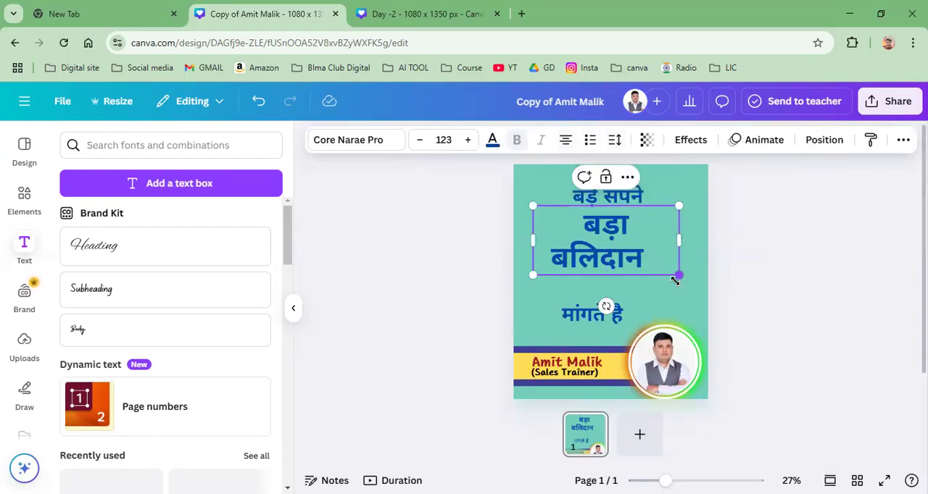
# Step: Remove the trailing spaces after "बलिदान" so the word lines up centrally under "बड़ा"
pyautogui.press('BackSpace')
pyautogui.press('BackSpace')
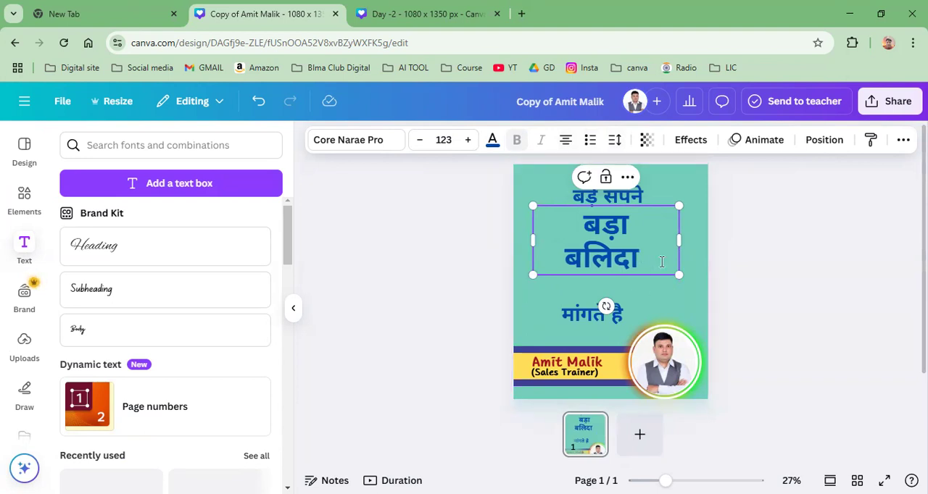
pyautogui.hotkey('ctrl', 'z')
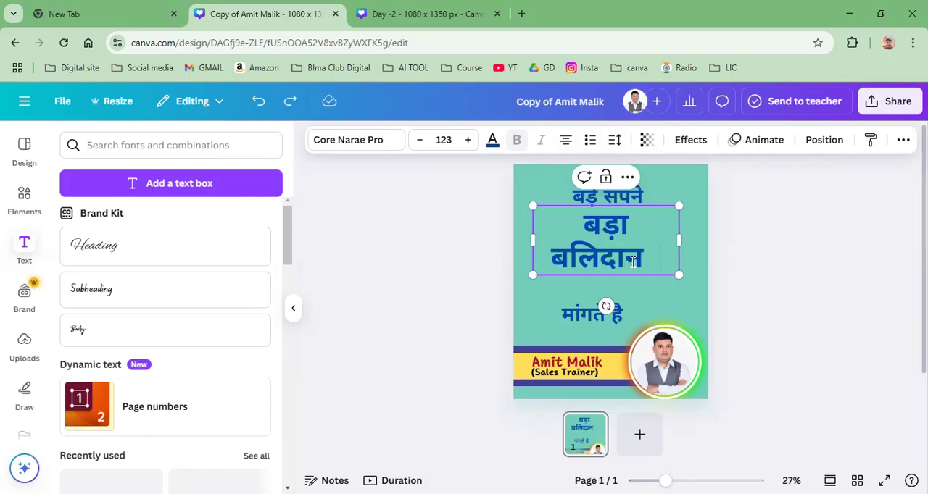
pyautogui.press('BackSpace')
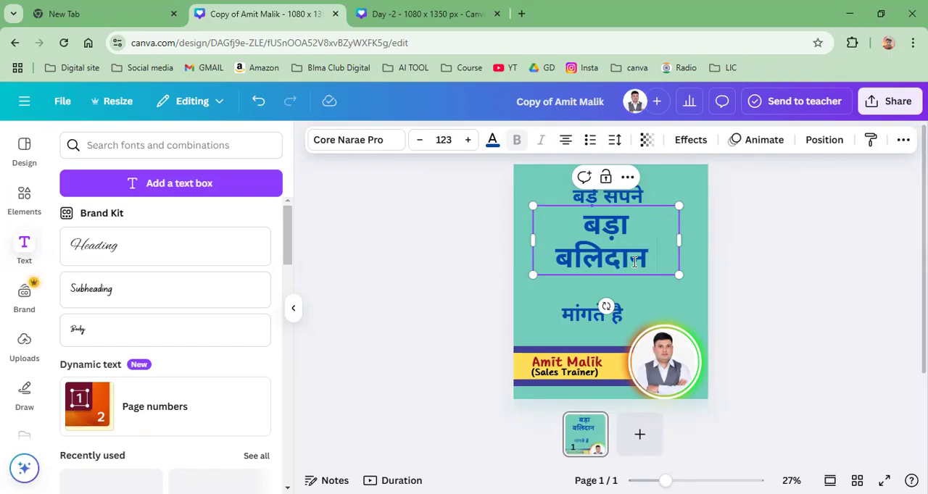
pyautogui.press('BackSpace')
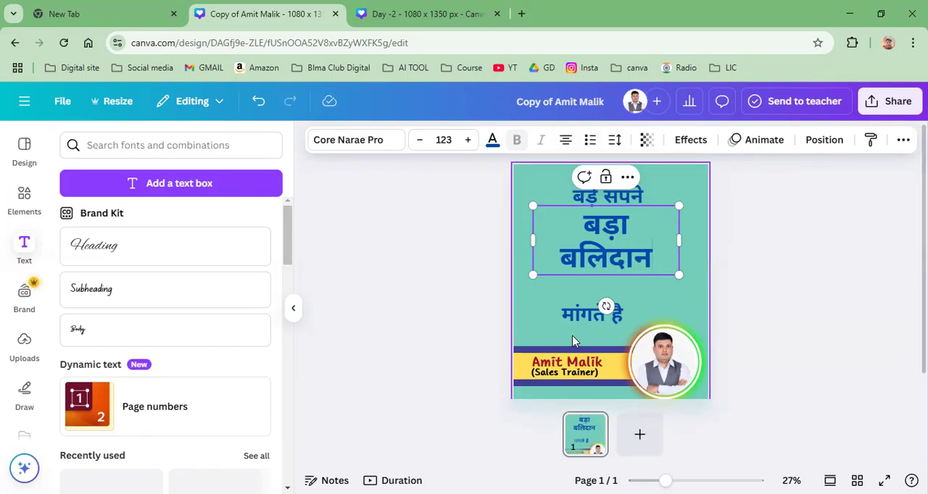
# Step: Tighten the quote by moving "बड़े सपने" and "बड़ा बलिदान" slightly up and placing "मांगते है" directly beneath them
pyautogui.moveTo(579, 327); pyautogui.dragTo(599, 289)
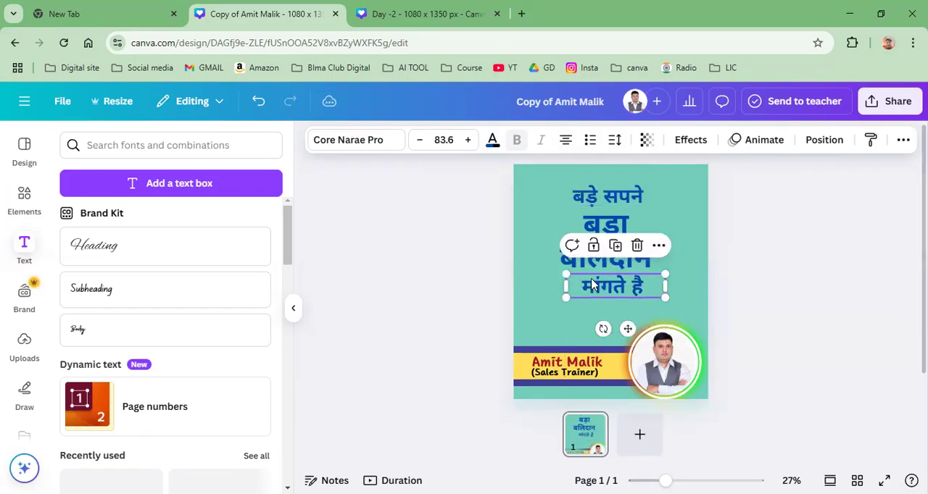
pyautogui.click(607, 193)
pyautogui.moveTo(615, 234); pyautogui.dragTo(617, 238)
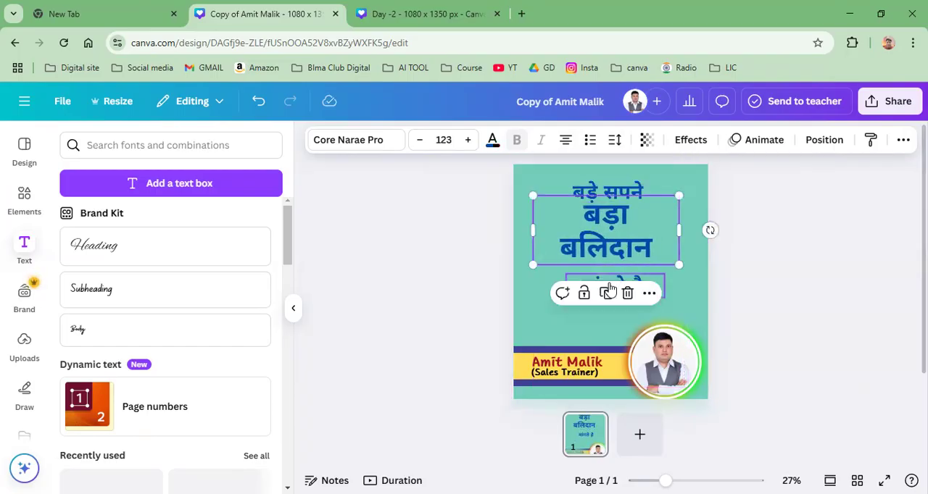
pyautogui.click(734, 286)
pyautogui.moveTo(609, 286); pyautogui.dragTo(608, 277)
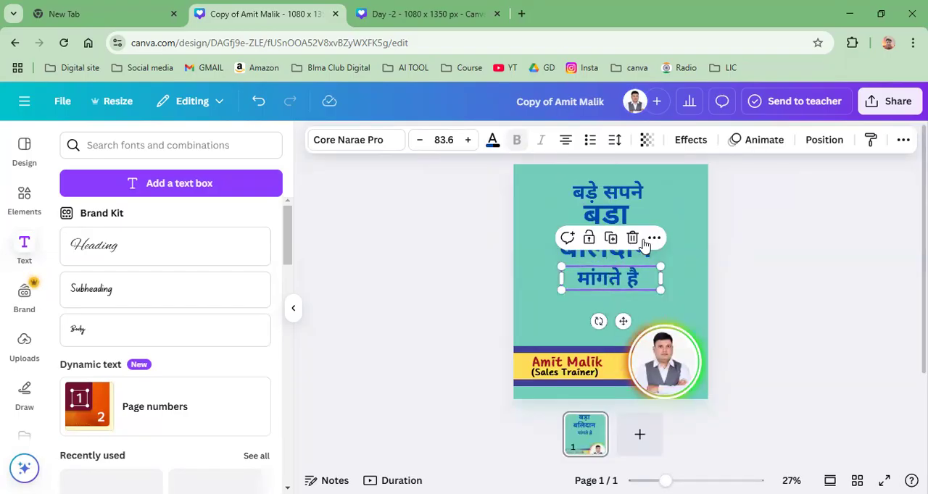
# Step: Recolor the "बड़ा बलिदान" text dark red from the document colors
pyautogui.click(652, 209)
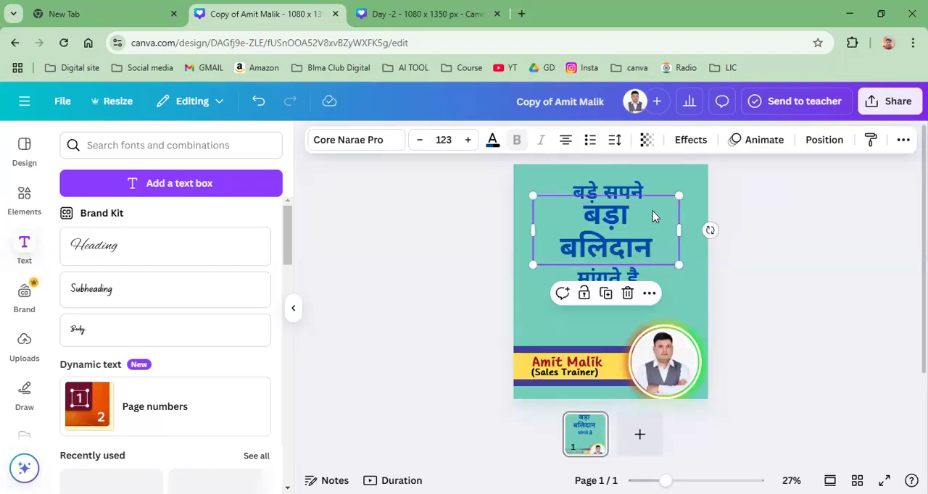
pyautogui.click(492, 140)
pyautogui.click(256, 242)
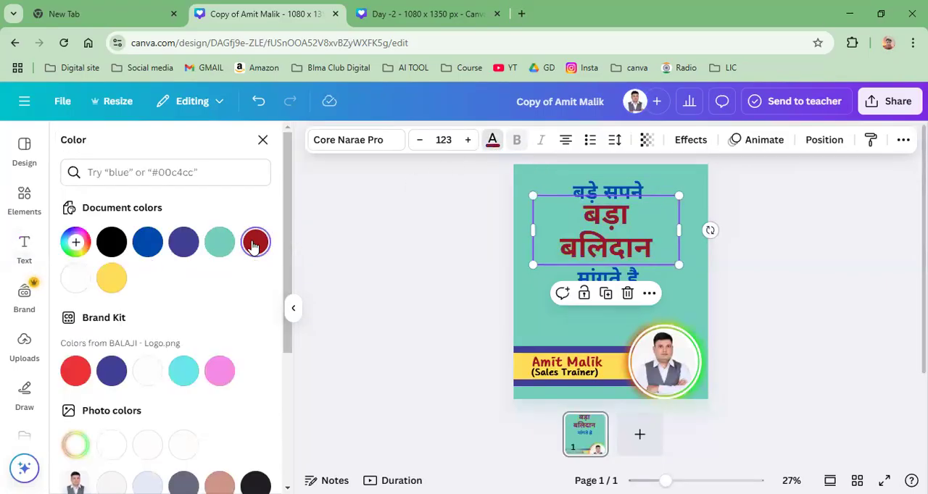
pyautogui.click(601, 194)
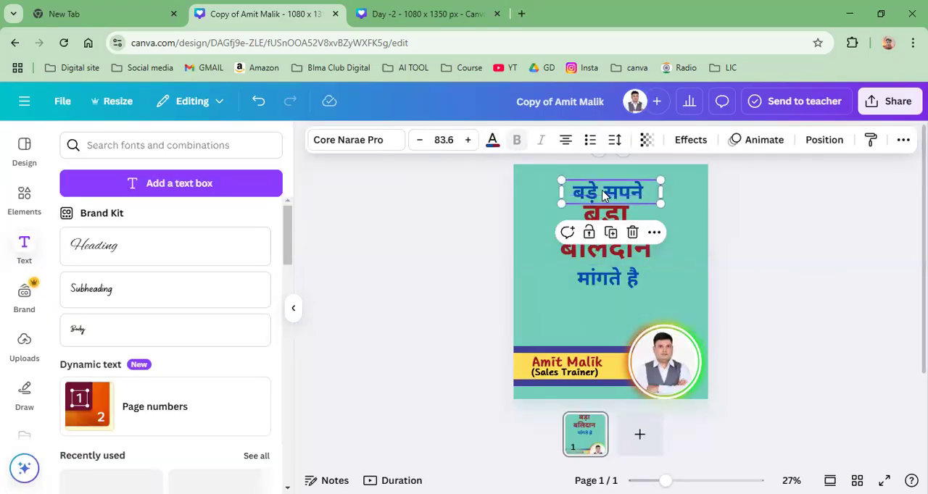
# Step: Lighten the page background from its teal shade to a pale mint
pyautogui.click(524, 317)
pyautogui.click(542, 142)
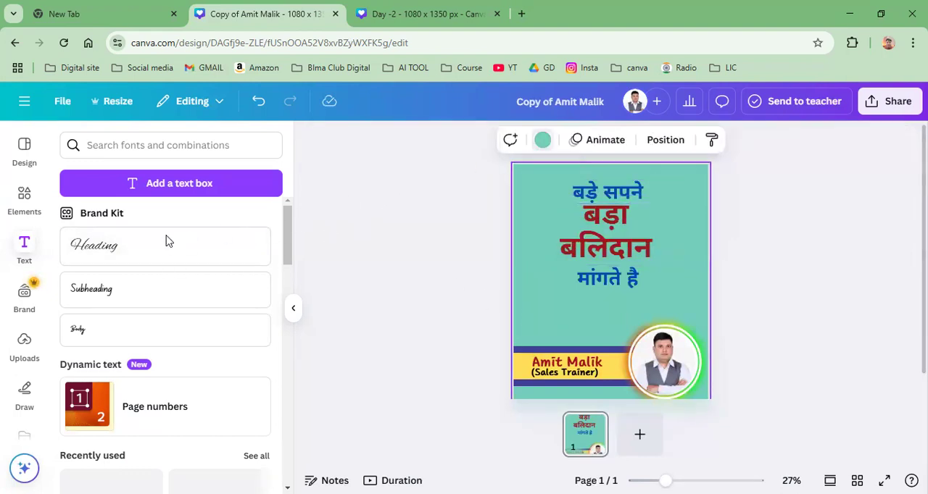
pyautogui.click(219, 245)
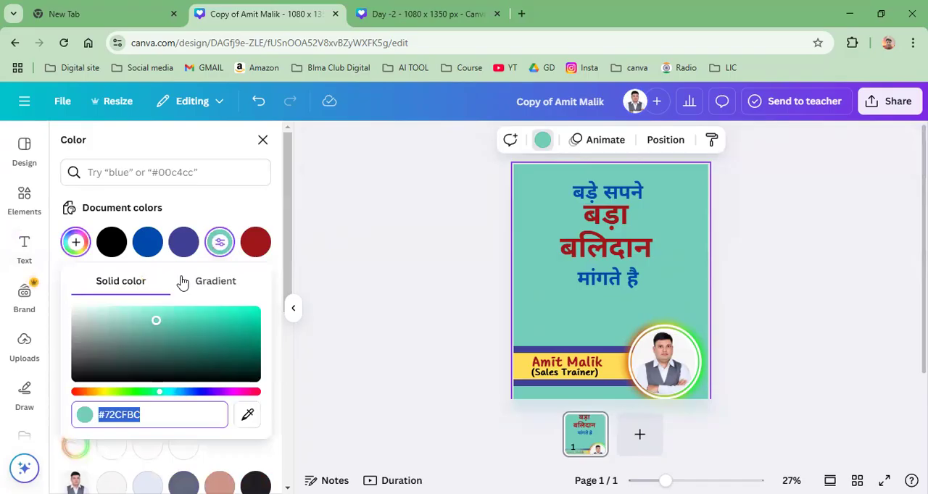
pyautogui.moveTo(155, 321); pyautogui.dragTo(131, 310)
pyautogui.click(356, 242)
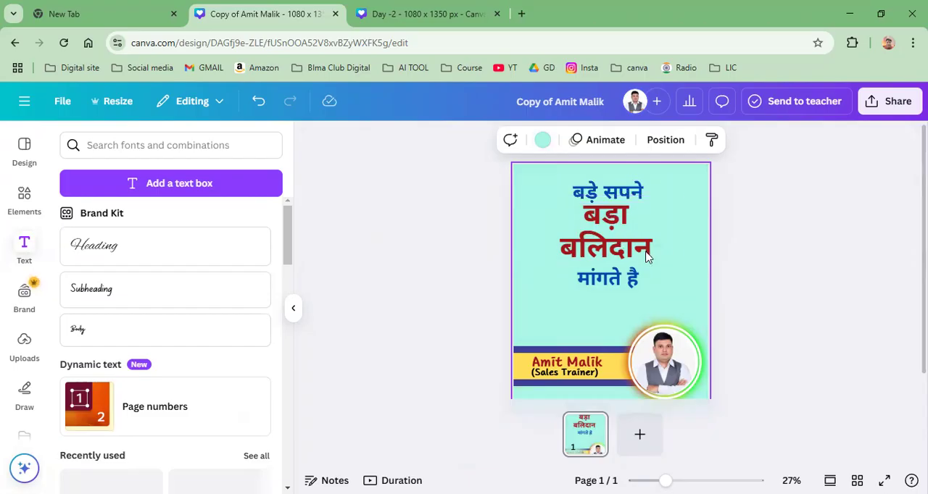
# Step: Join "बड़ा" and "बलिदान" on a single line with a space between them and widen their text box
pyautogui.click(566, 252)
pyautogui.click(559, 247)
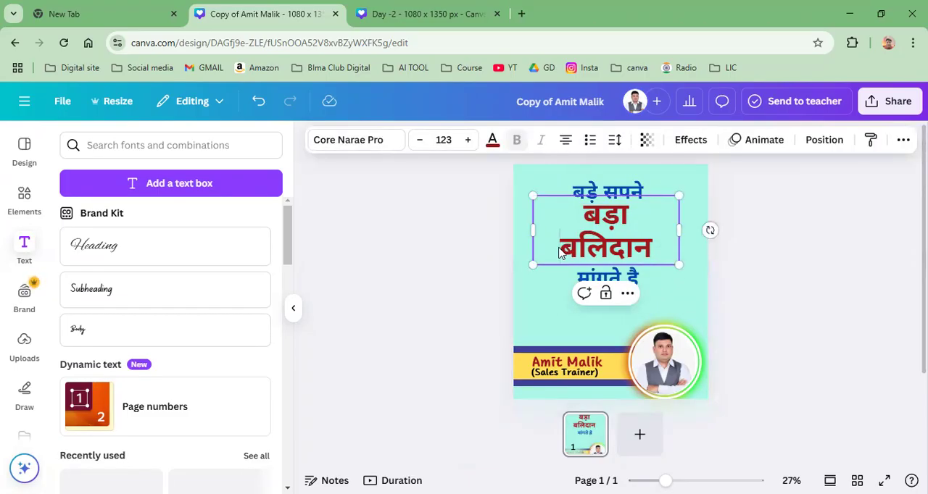
pyautogui.press('BackSpace')
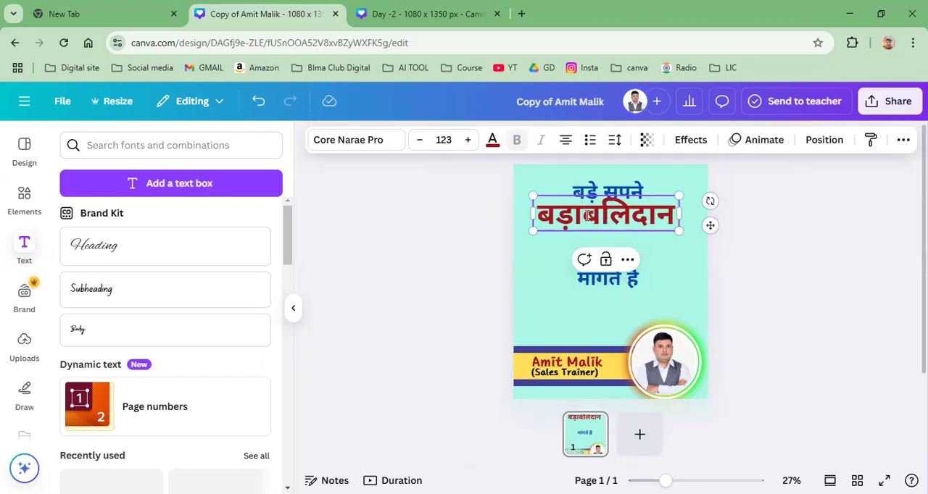
pyautogui.press('Return')
pyautogui.moveTo(678, 231); pyautogui.dragTo(714, 230)
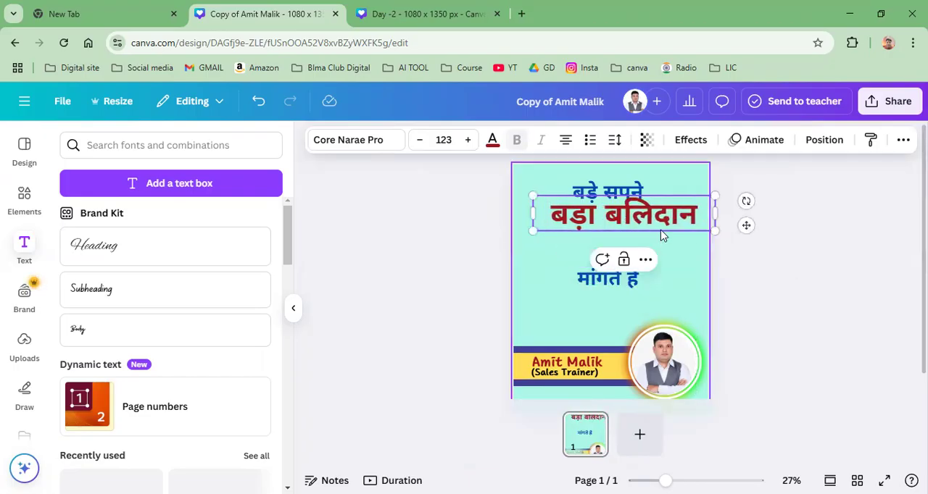
pyautogui.click(729, 266)
# Step: Position "बड़ा बलिदान" centrally below the "बड़े सपने" heading and move "मांगते है" up directly beneath it
pyautogui.moveTo(622, 226); pyautogui.dragTo(614, 225)
pyautogui.moveTo(595, 280); pyautogui.dragTo(595, 253)
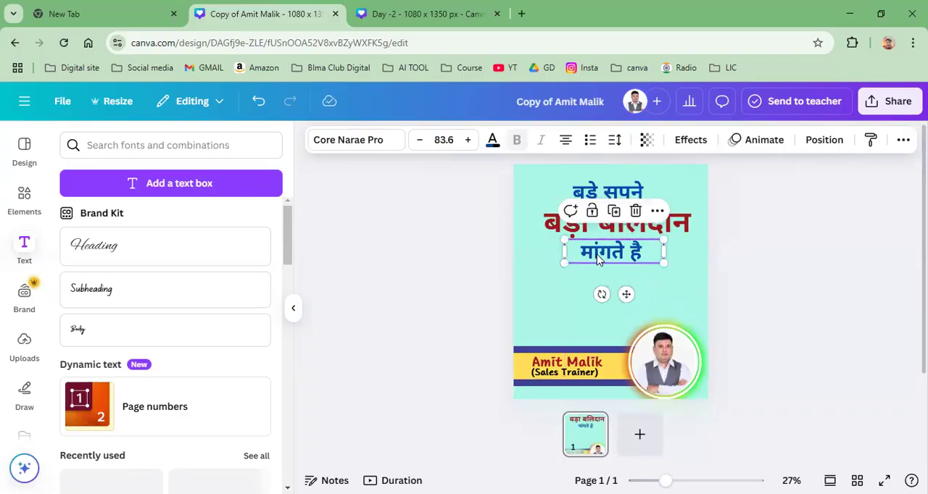
pyautogui.click(788, 212)
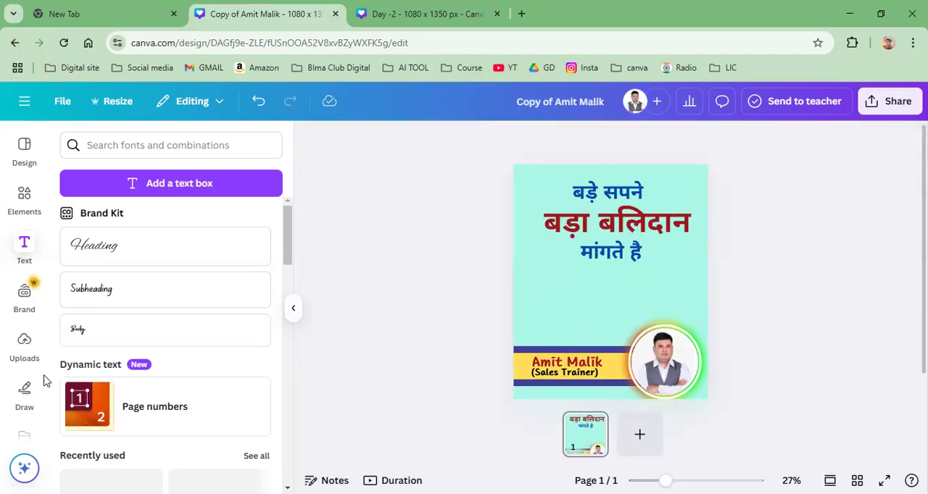
# Step: Search the elements for "winner team" graphics and add the black silhouette of a cheering crowd lifting a trophy
pyautogui.click(24, 207)
pyautogui.click(115, 147)
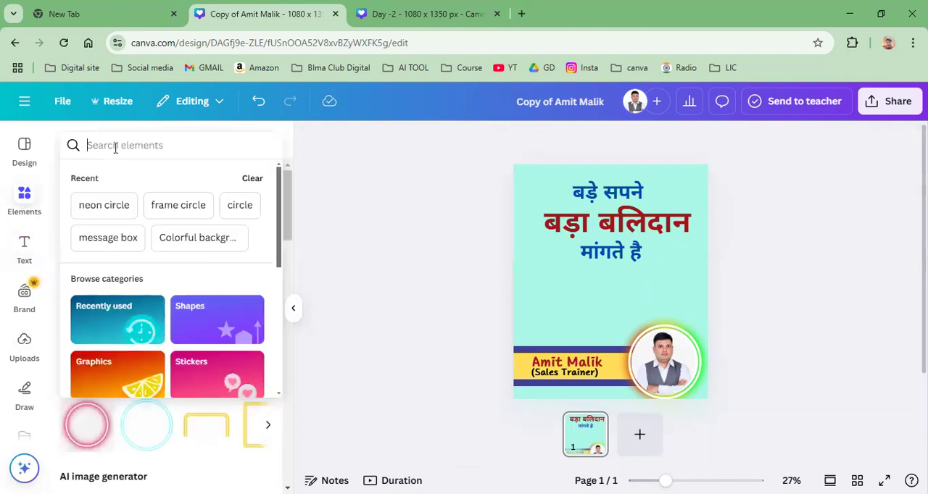
pyautogui.write('winner')
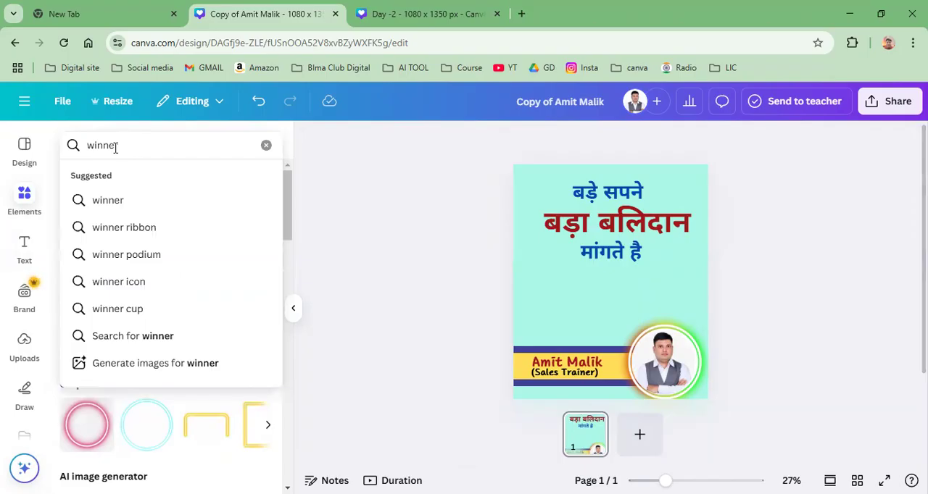
pyautogui.write(' team')
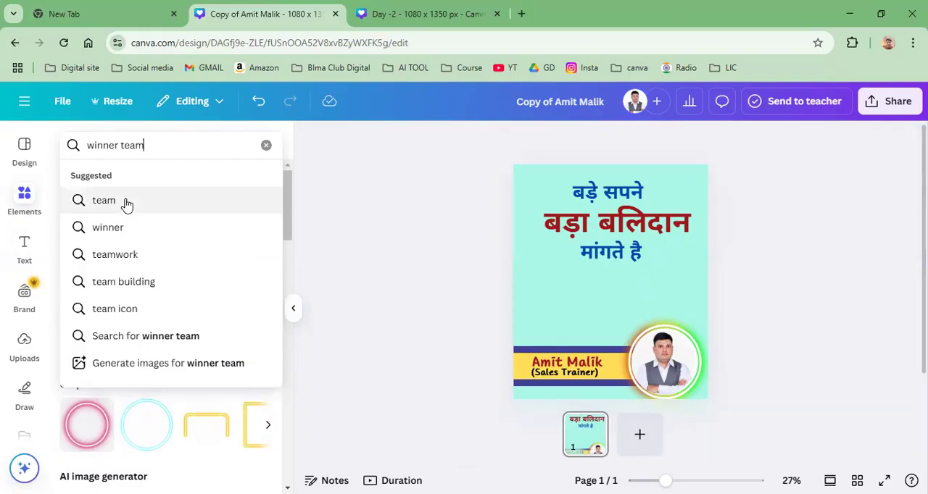
pyautogui.press('Return')
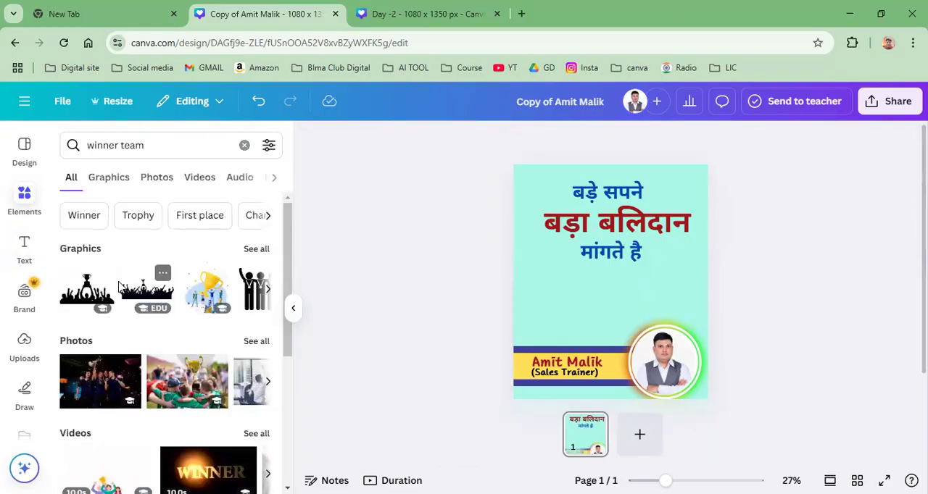
pyautogui.click(254, 250)
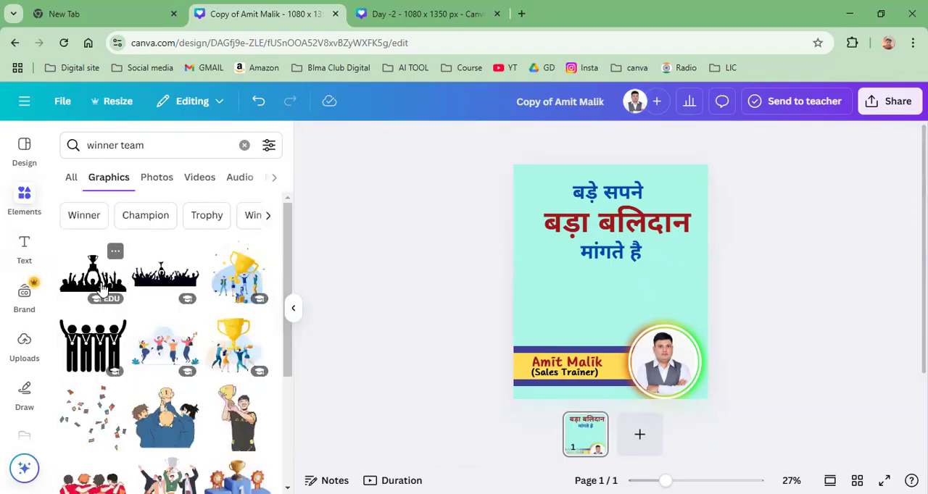
pyautogui.click(102, 289)
# Step: Resize the crowd silhouette and place it on the footer's upper edge, flush with the page's left edge beside the portrait
pyautogui.moveTo(574, 312); pyautogui.dragTo(511, 288)
pyautogui.moveTo(621, 288); pyautogui.dragTo(625, 286)
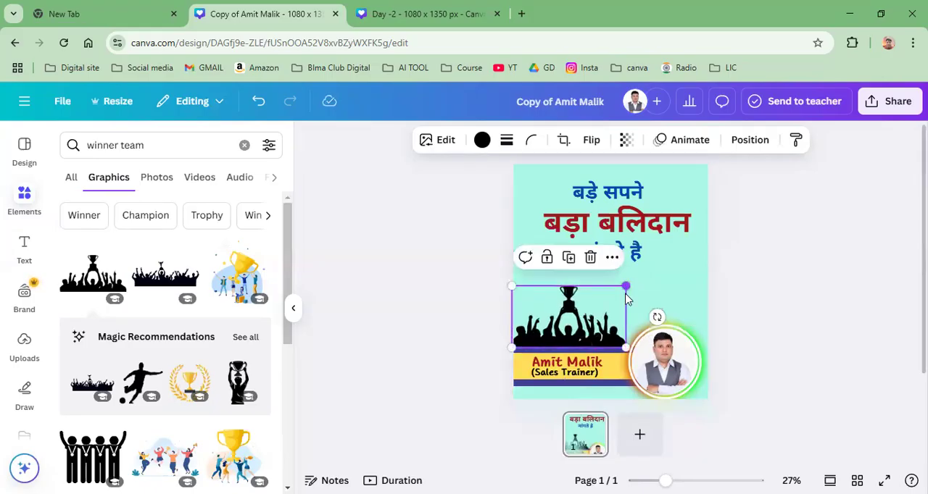
pyautogui.click(706, 282)
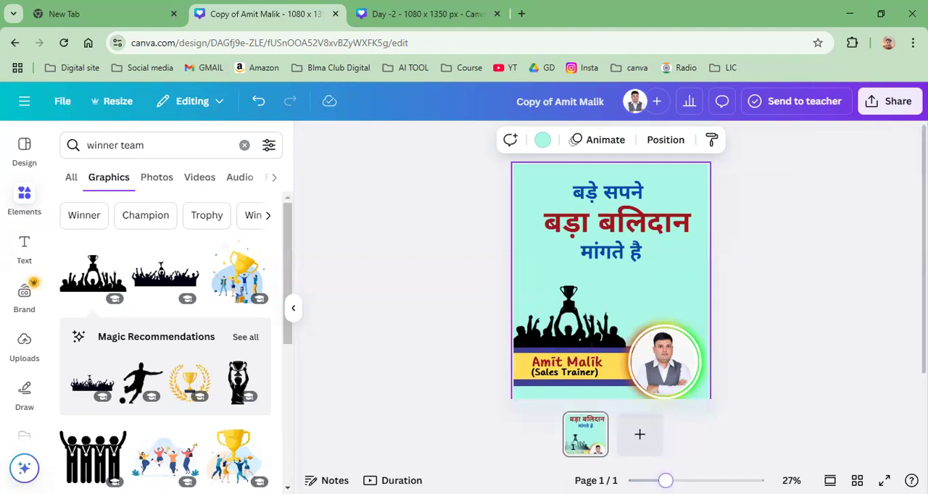
pyautogui.keyDown('ctrl'); pyautogui.scroll(5, 610, 279); pyautogui.keyUp('ctrl')
pyautogui.scroll(-2, 616, 337)
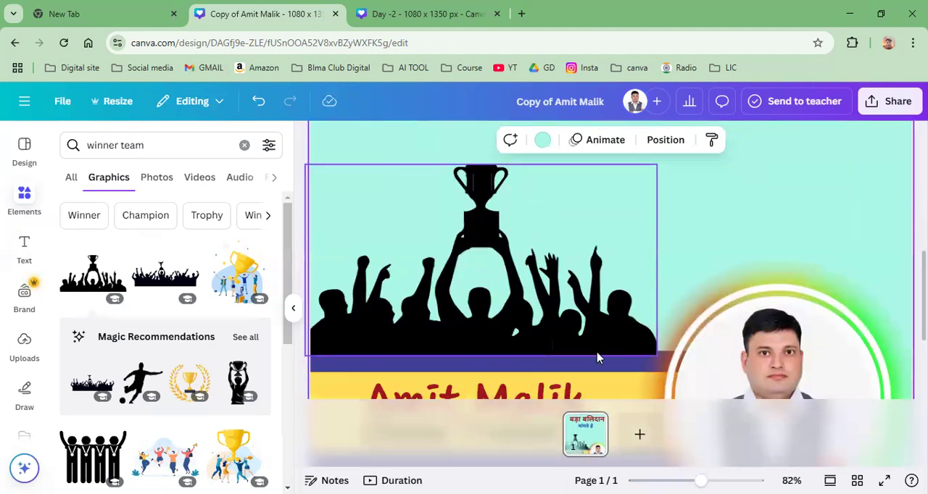
pyautogui.moveTo(578, 328)
pyautogui.mouseDown()
pyautogui.moveTo(584, 314)
pyautogui.moveTo(587, 334)
pyautogui.mouseUp()
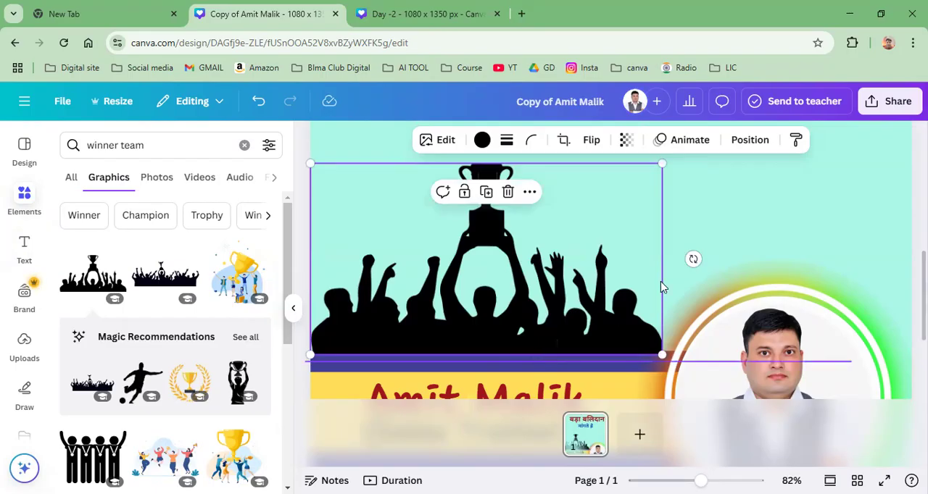
# Step: Recolor both purple footer stripes blue to match the heading text
pyautogui.scroll(-4, 661, 287)
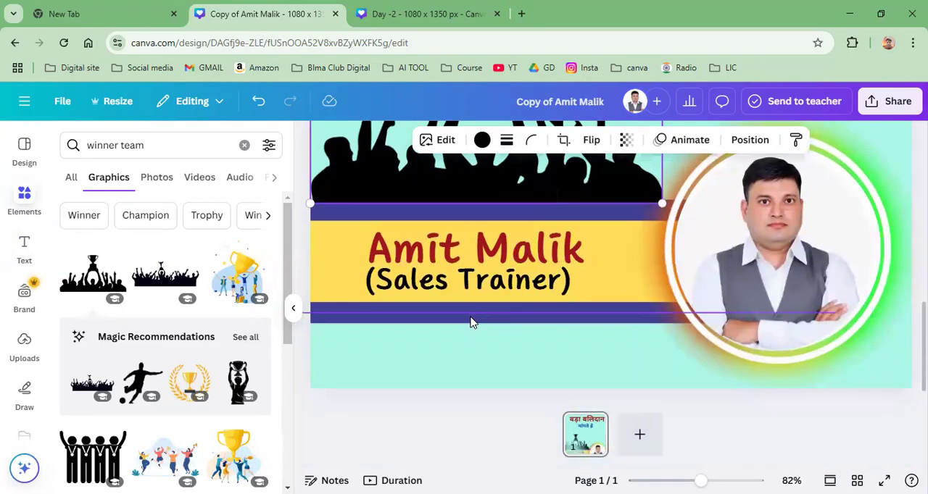
pyautogui.click(468, 323)
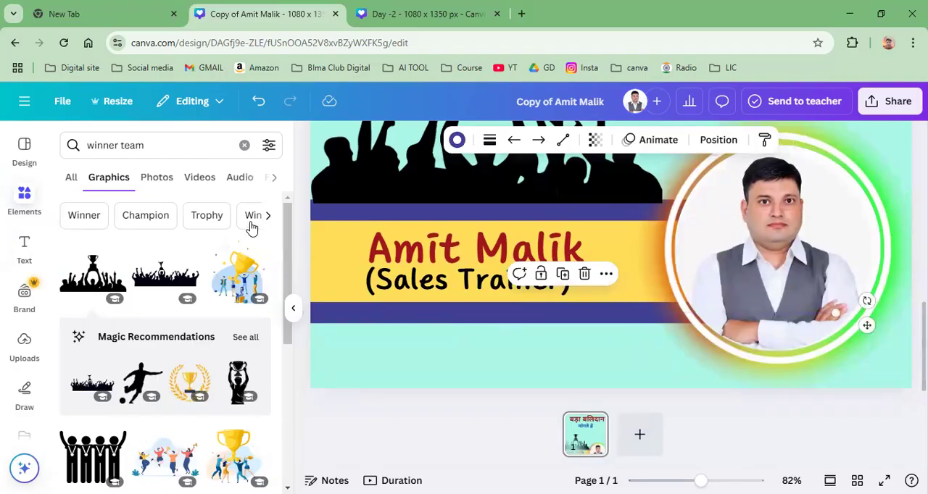
pyautogui.click(457, 140)
pyautogui.click(147, 242)
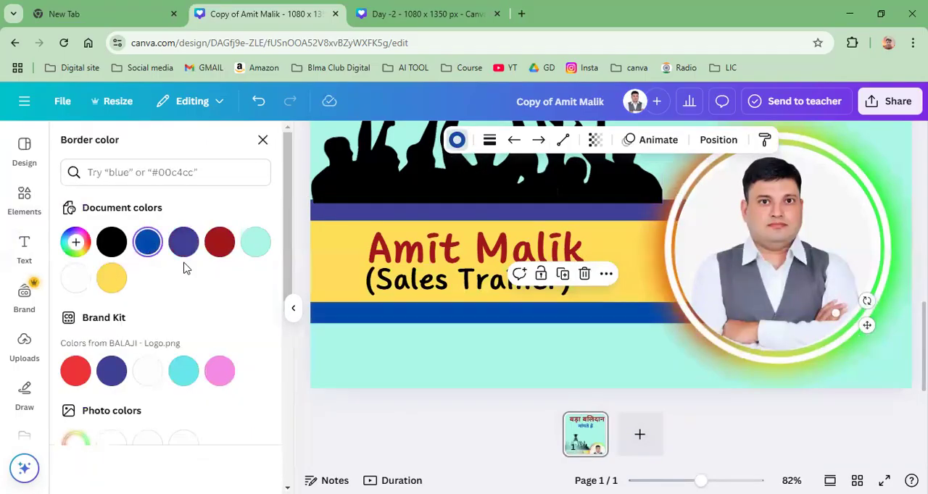
pyautogui.click(320, 212)
pyautogui.click(158, 245)
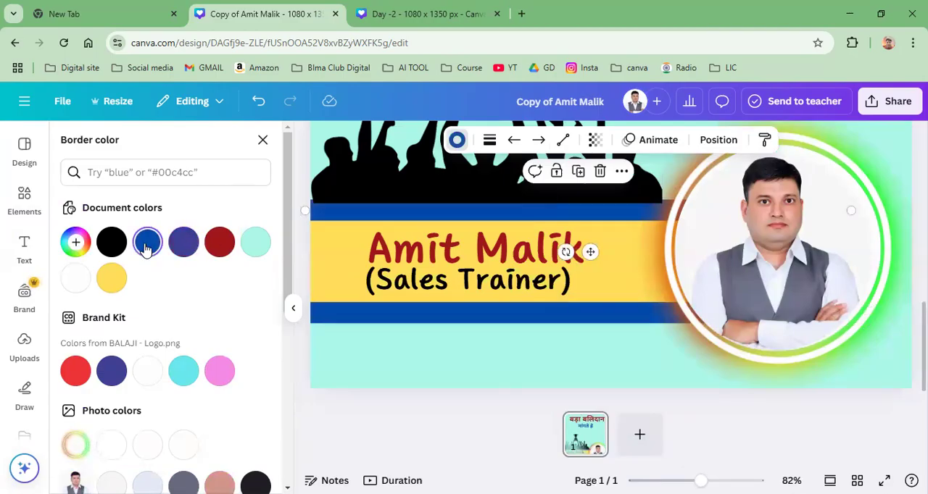
# Step: Change the crowd silhouette's color from black to the blue in the document colors
pyautogui.click(388, 187)
pyautogui.scroll(1, 431, 250)
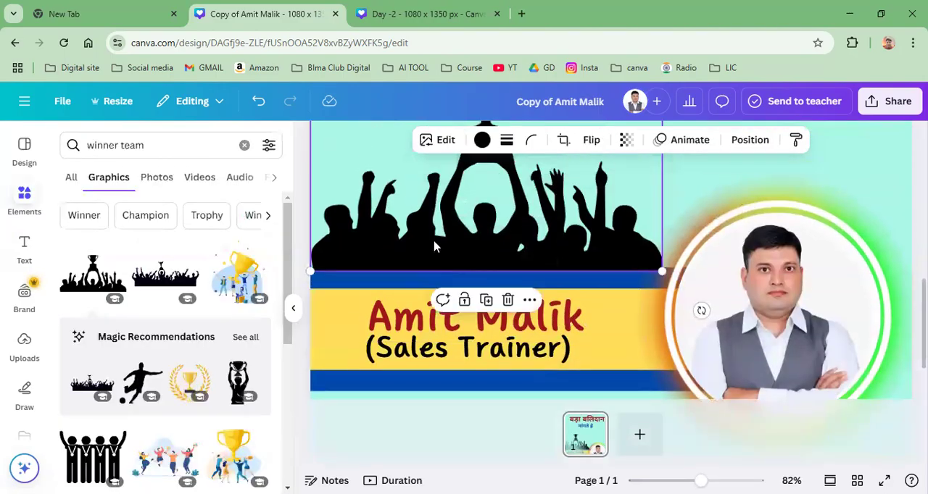
pyautogui.scroll(1, 433, 247)
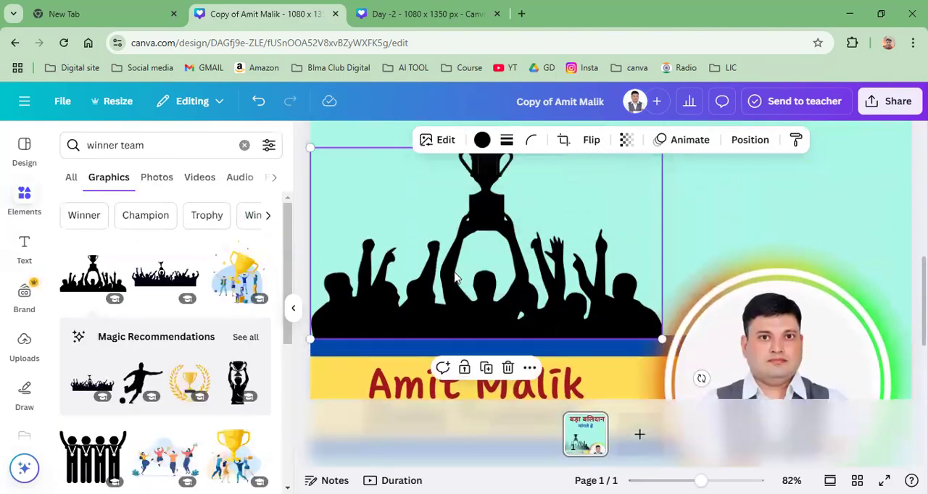
pyautogui.click(483, 142)
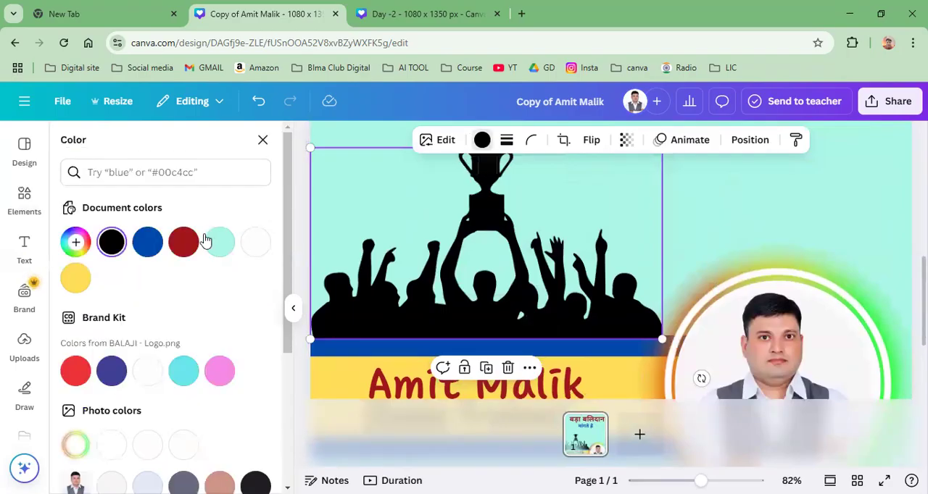
pyautogui.click(149, 242)
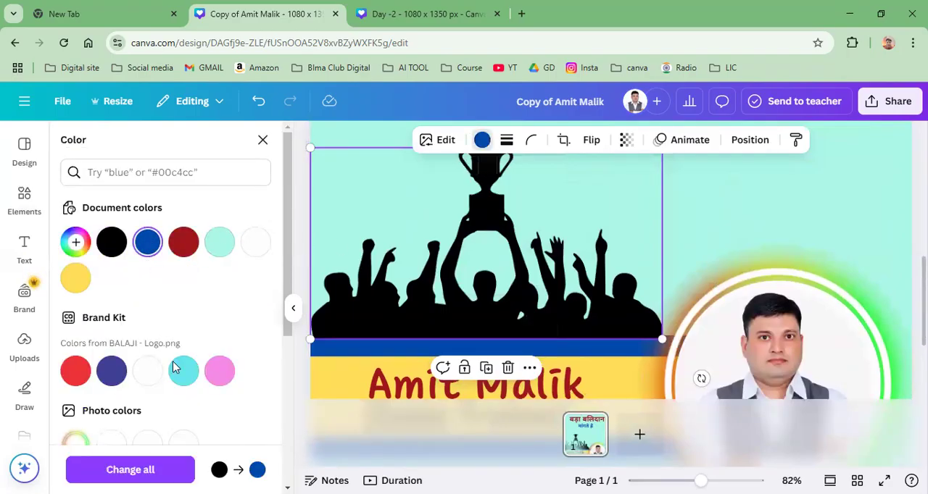
# Step: Enlarge the blue crowd silhouette proportionally, keeping it anchored to the page edge, until it overlaps the portrait circle
pyautogui.click(845, 205)
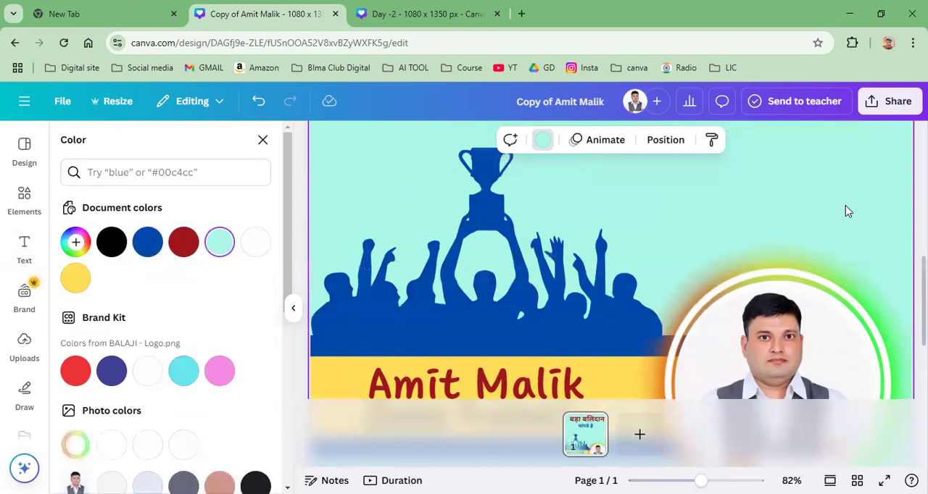
pyautogui.moveTo(700, 480); pyautogui.dragTo(676, 480)
pyautogui.scroll(2, 794, 339)
pyautogui.scroll(-1, 739, 405)
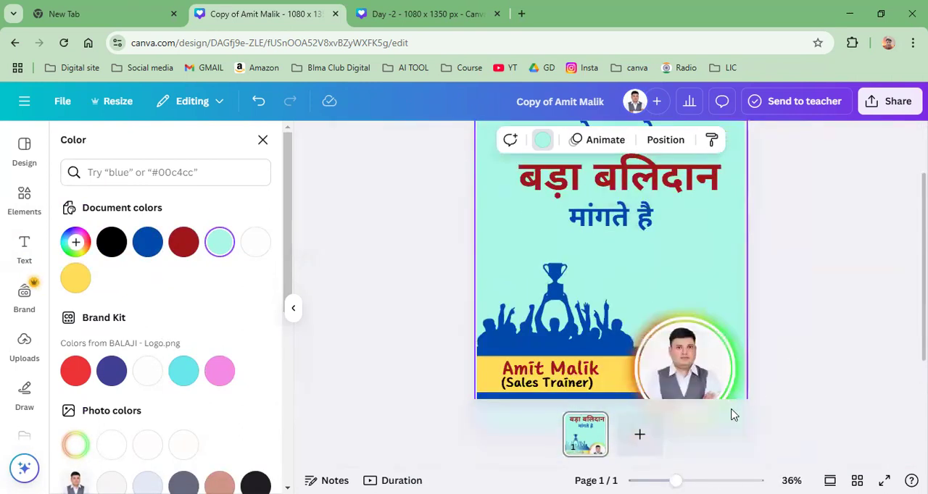
pyautogui.scroll(-3, 578, 379)
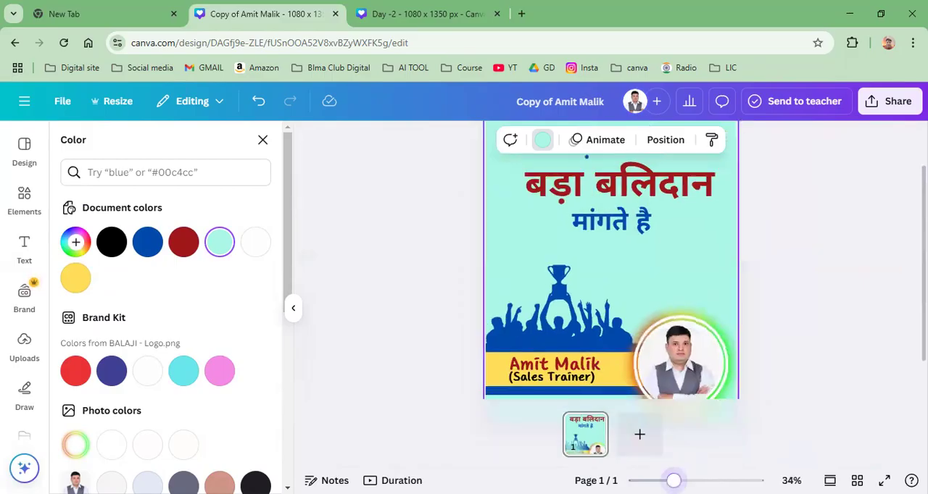
pyautogui.click(572, 326)
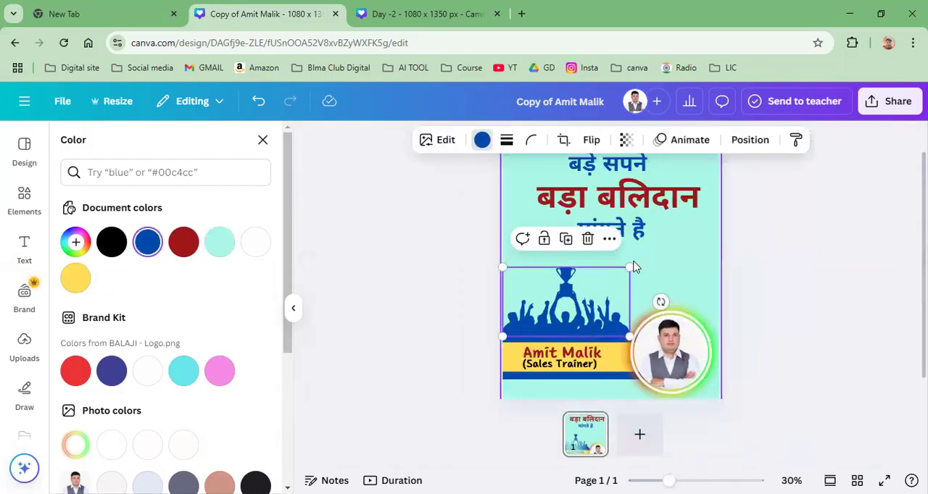
pyautogui.moveTo(628, 267); pyautogui.dragTo(648, 260)
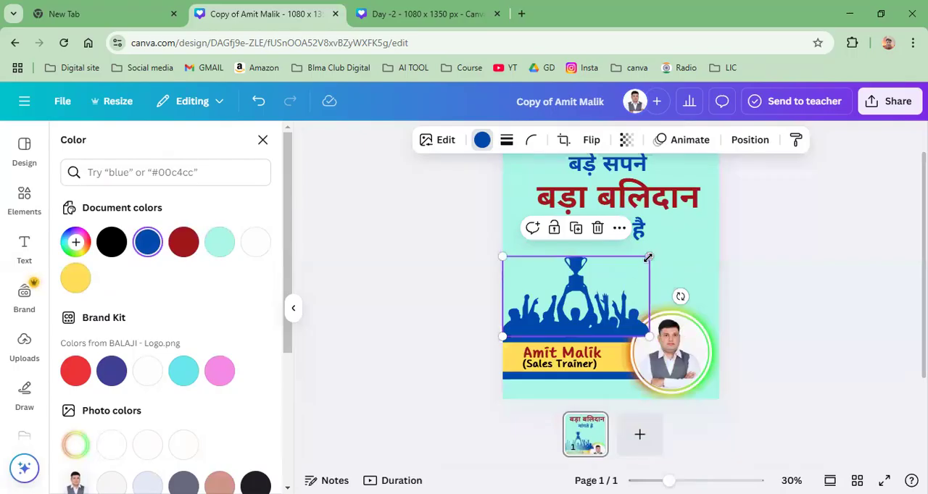
pyautogui.moveTo(673, 252); pyautogui.dragTo(675, 243)
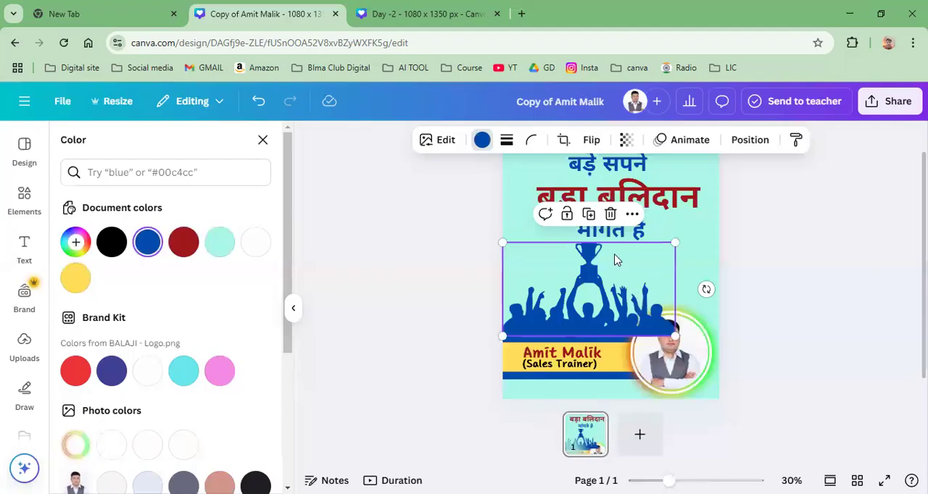
# Step: Send the enlarged crowd silhouette one layer backward relative to the portrait circle
pyautogui.click(632, 213)
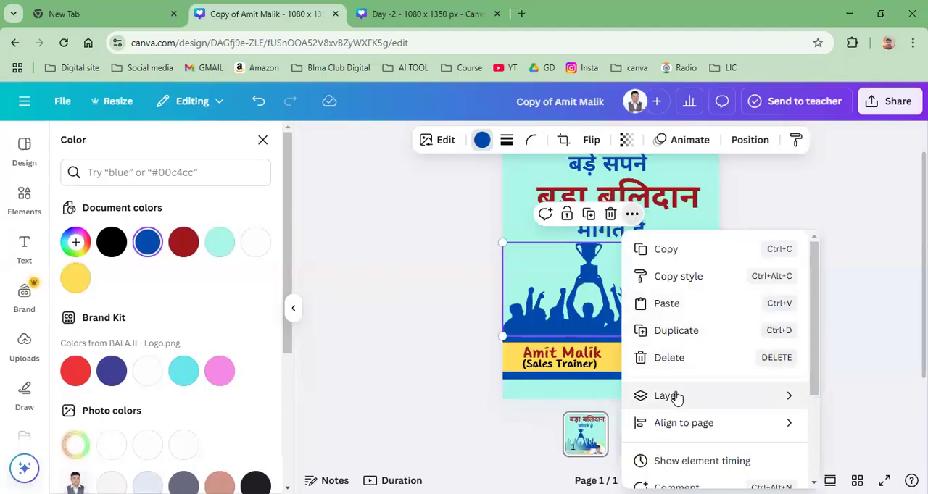
pyautogui.moveTo(671, 395)
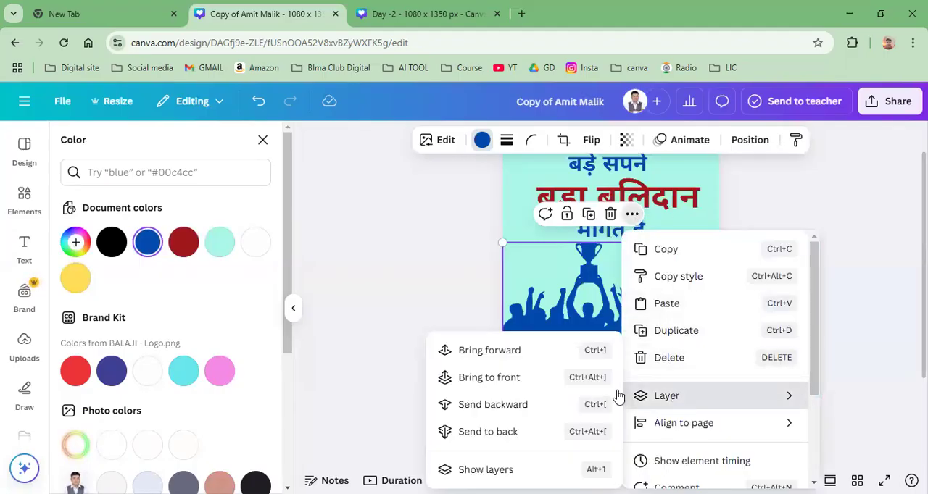
pyautogui.click(492, 405)
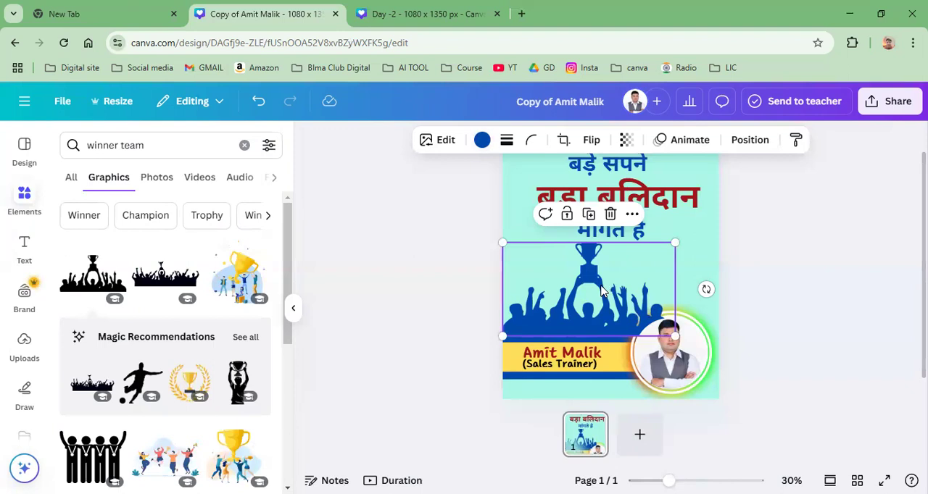
# Step: Shift the crowd silhouette partly off the page away from the portrait and send it to the back of the layers
pyautogui.moveTo(600, 290); pyautogui.dragTo(582, 284)
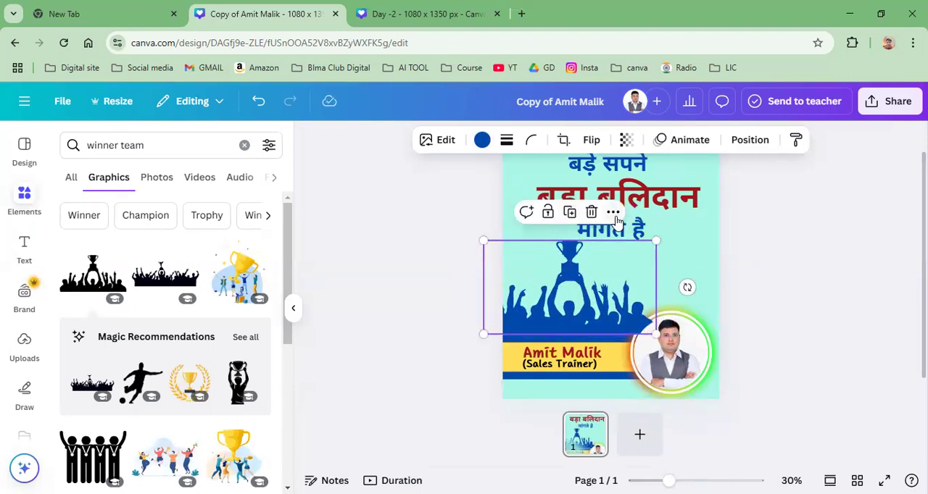
pyautogui.click(612, 212)
pyautogui.moveTo(642, 395)
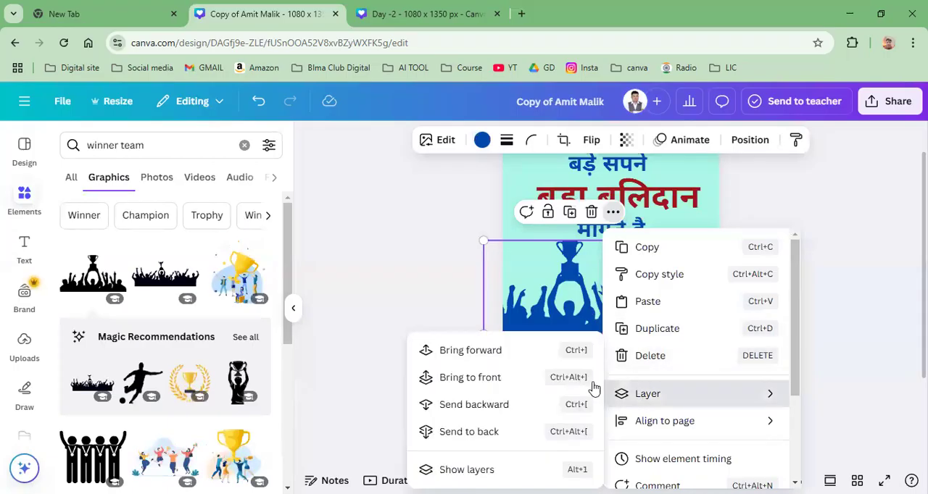
pyautogui.click(451, 408)
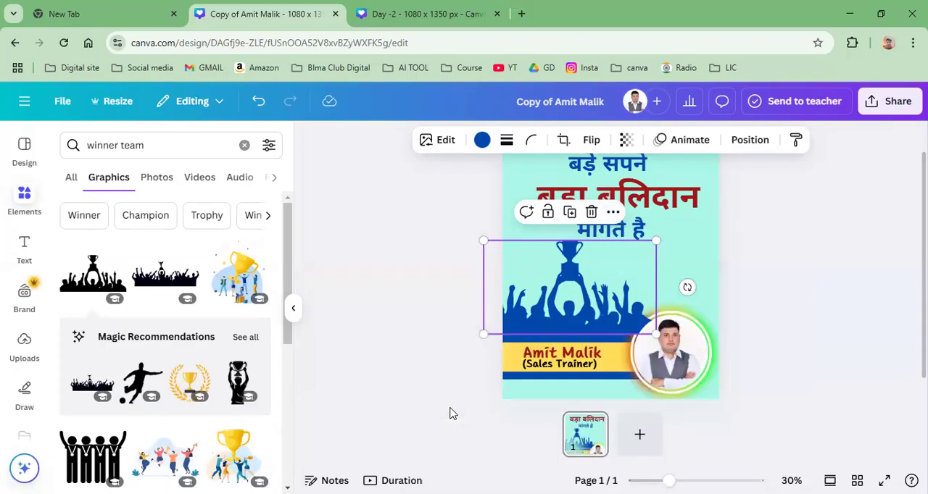
pyautogui.click(612, 213)
pyautogui.moveTo(652, 395)
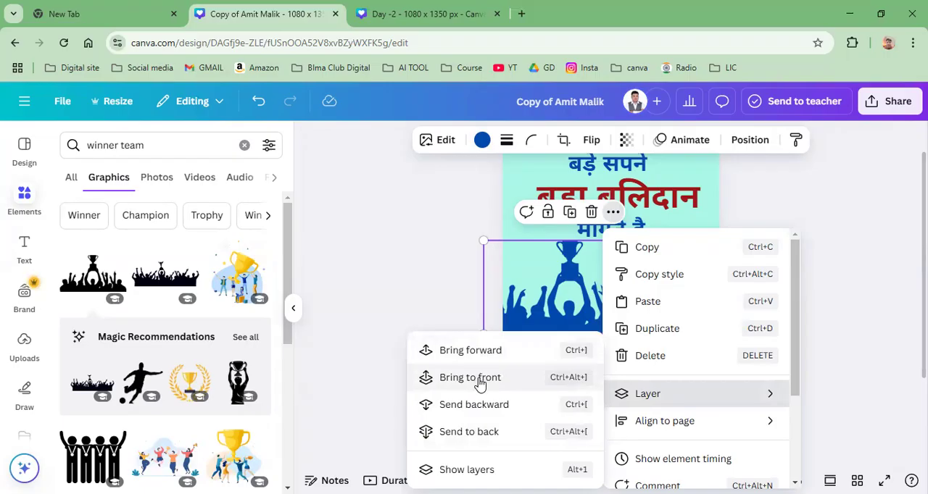
pyautogui.click(476, 430)
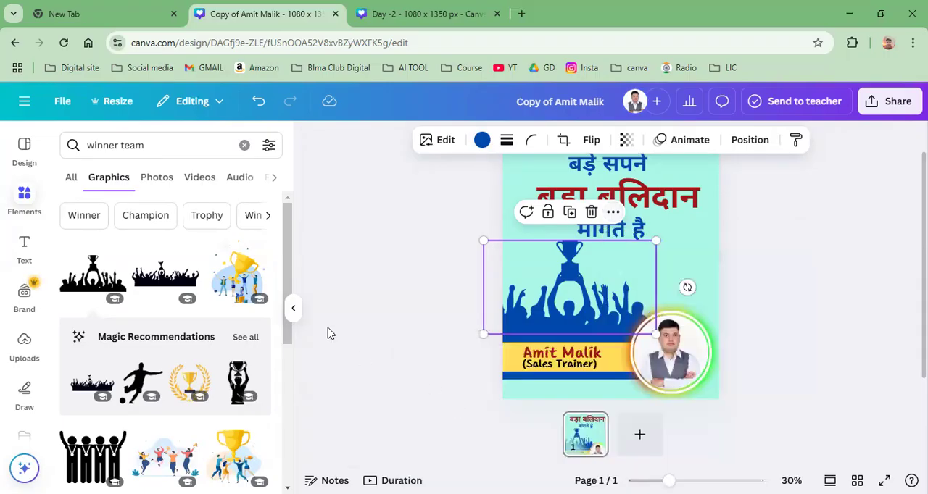
# Step: Move the crowd silhouette back toward the portrait onto the footer's upper edge and shrink it slightly
pyautogui.moveTo(587, 303); pyautogui.dragTo(594, 300)
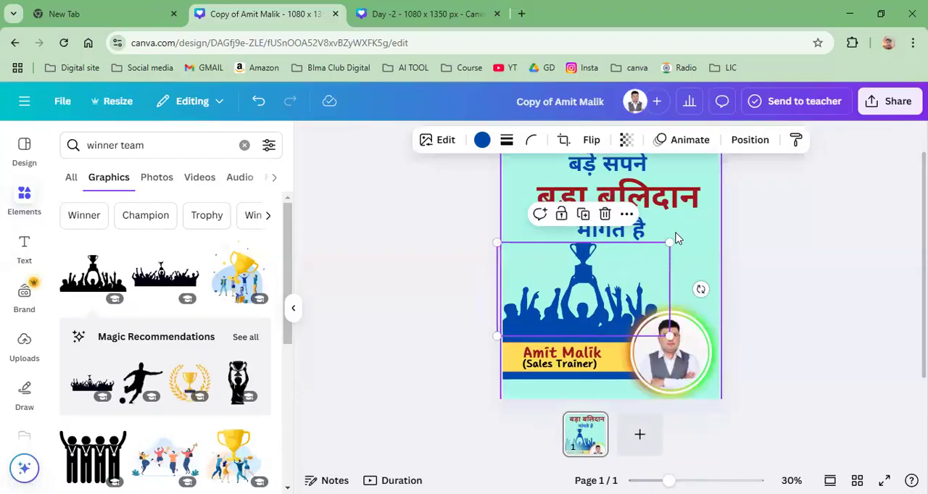
pyautogui.moveTo(669, 244); pyautogui.dragTo(647, 258)
pyautogui.click(380, 291)
pyautogui.scroll(-1, 381, 291)
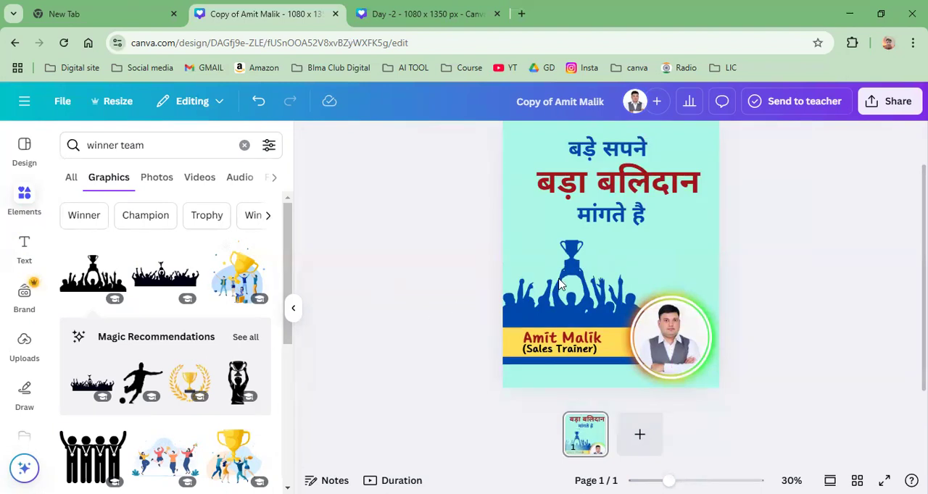
# Step: Download the finished quote post as a JPG at 1,080 × 1,350 px
pyautogui.click(890, 102)
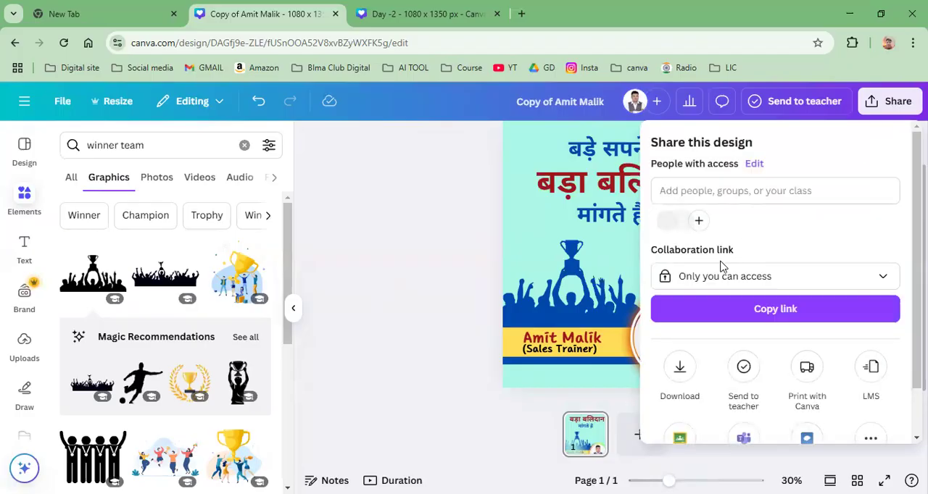
pyautogui.scroll(-2, 685, 312)
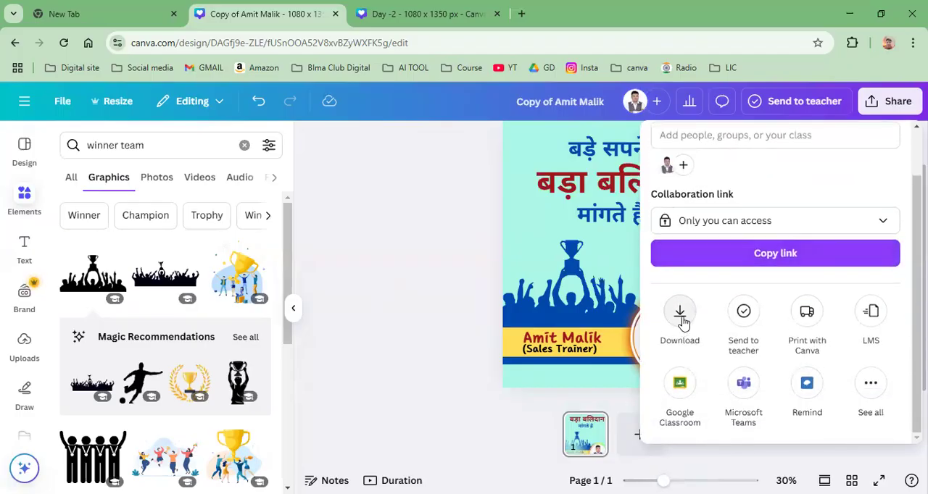
pyautogui.click(681, 322)
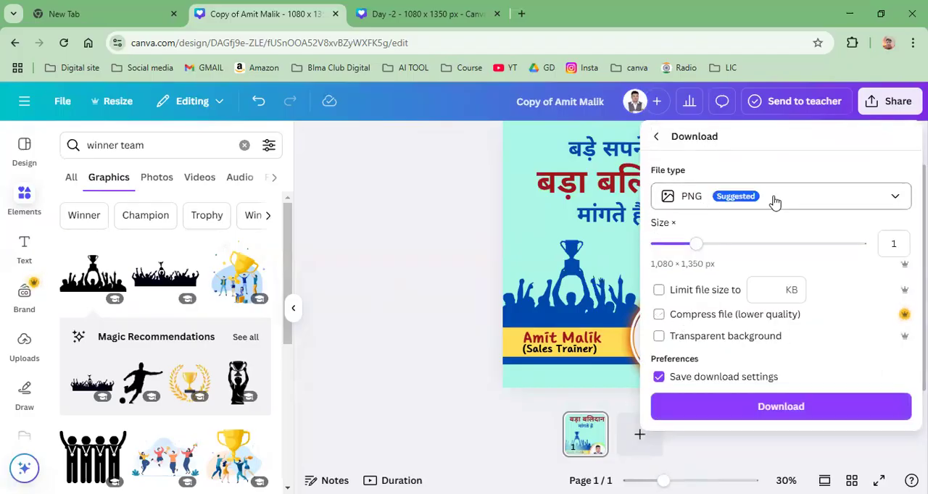
pyautogui.click(774, 202)
pyautogui.click(706, 250)
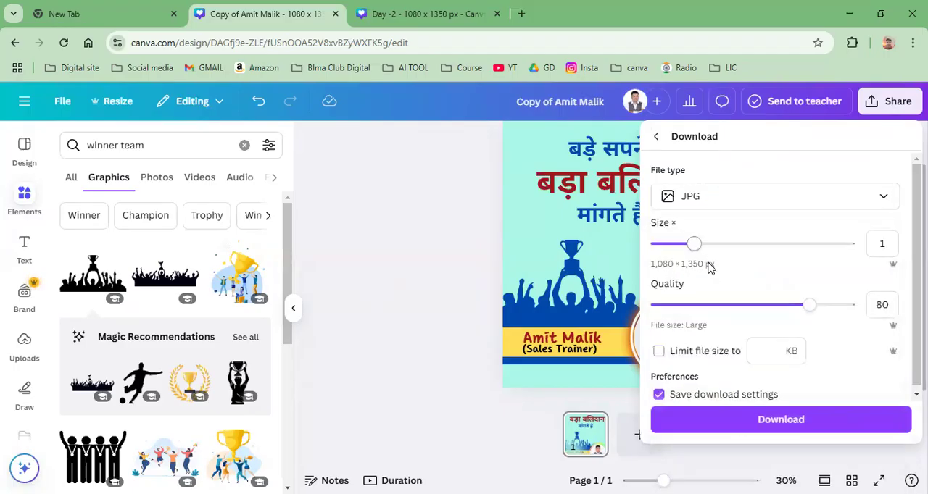
pyautogui.click(738, 424)
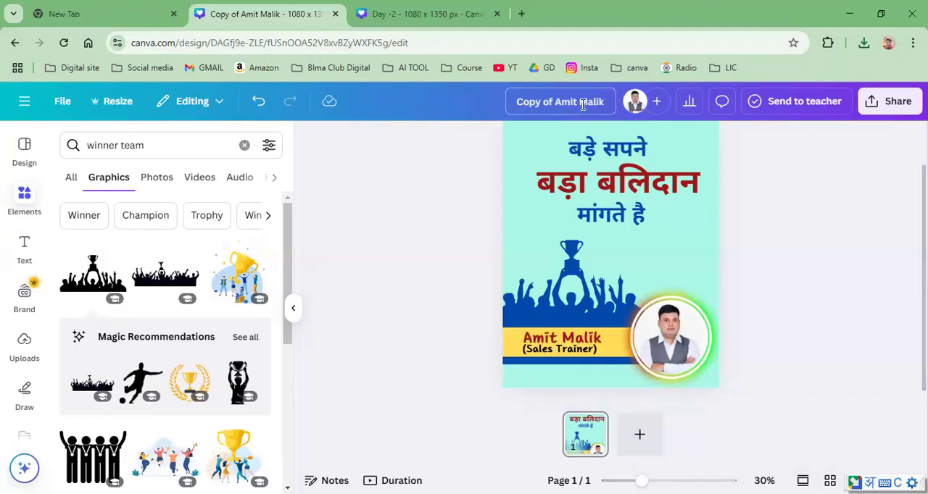
# Step: Rename the quote post design as "Day-3"
pyautogui.moveTo(604, 105); pyautogui.dragTo(467, 99)
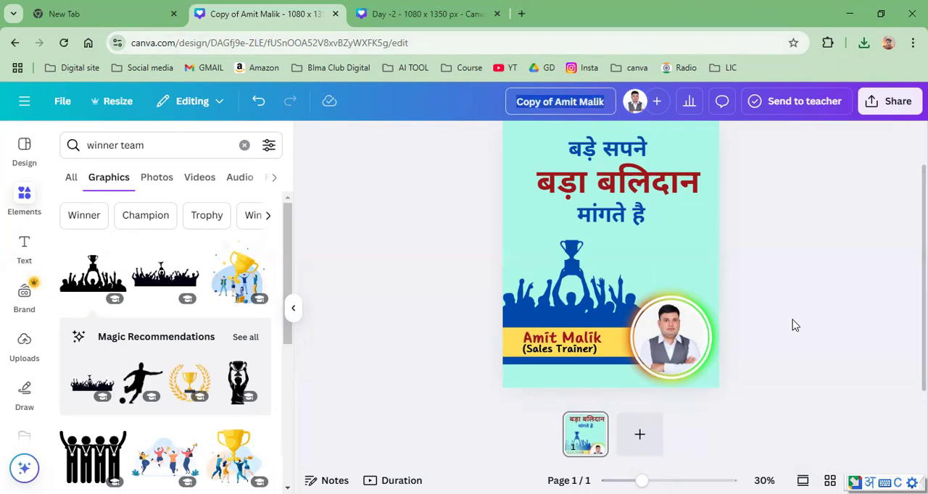
pyautogui.write('Day')
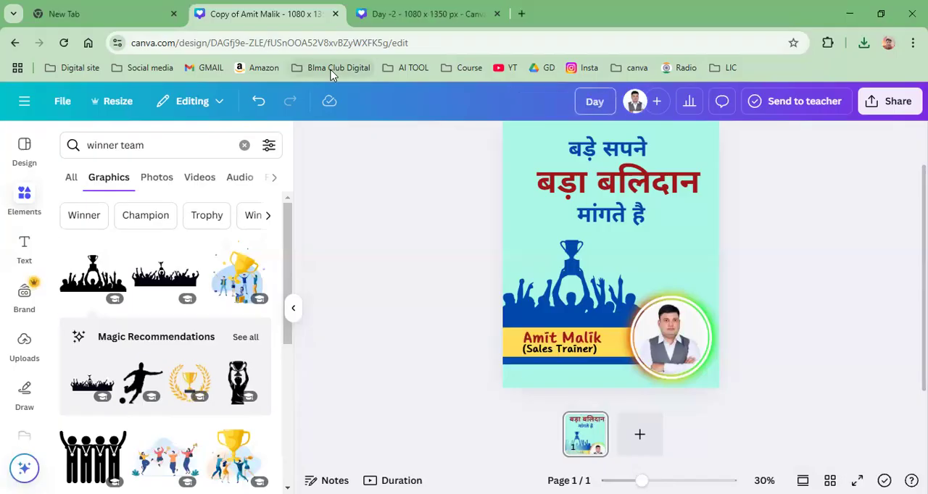
pyautogui.write('-3')
pyautogui.click(784, 223)
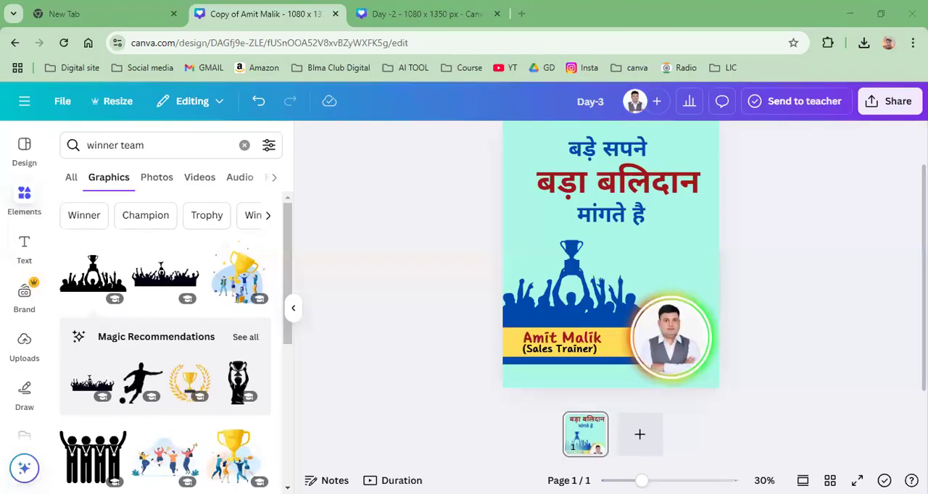
# Step: Switch to WhatsApp and check the reactions to the quote image posted in the "CANVA- Paid Course" group
pyautogui.hotkey('alt', 'Tab')
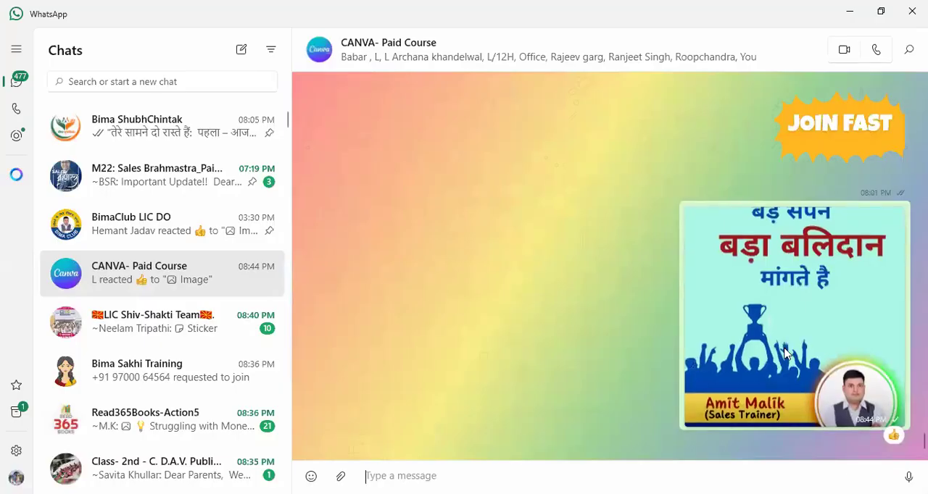
pyautogui.doubleClick(795, 319)
pyautogui.doubleClick(850, 318)
pyautogui.click(890, 438)
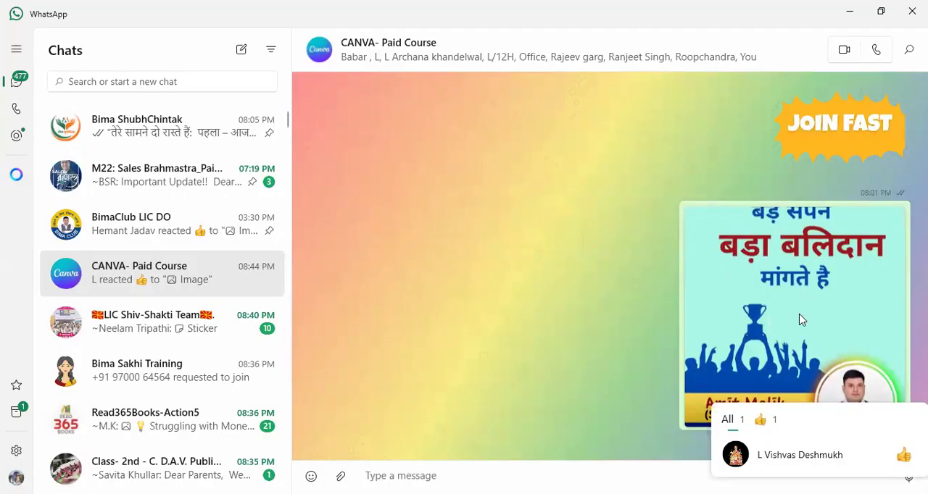
pyautogui.click(542, 319)
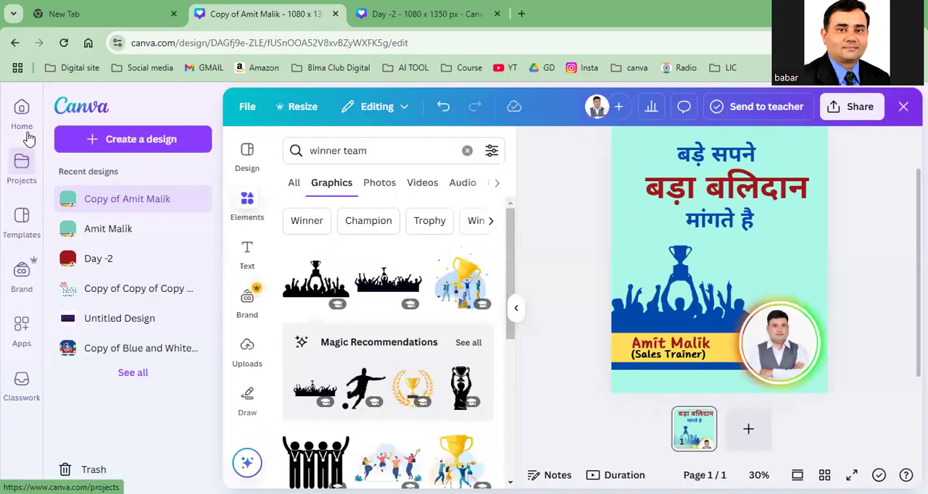
# Step: Return to the Canva home page and make a copy of the first design under Recent designs
pyautogui.click(21, 109)
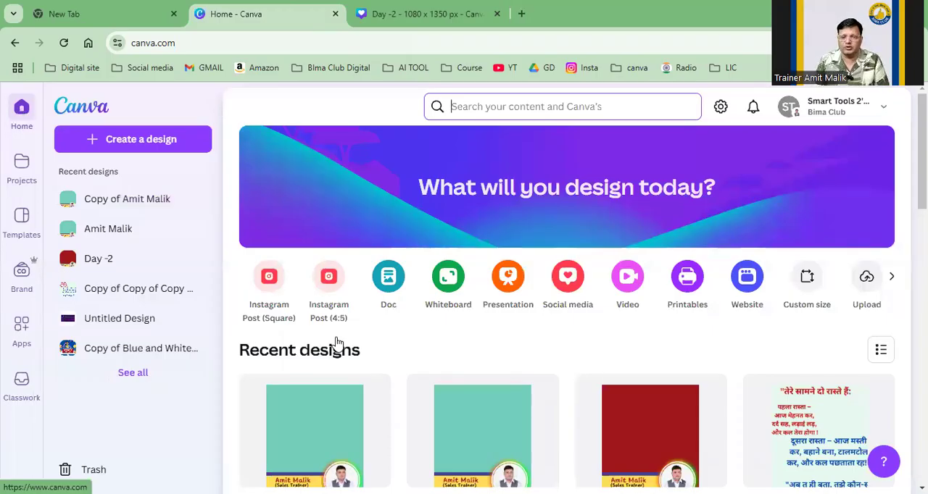
pyautogui.scroll(-2, 335, 347)
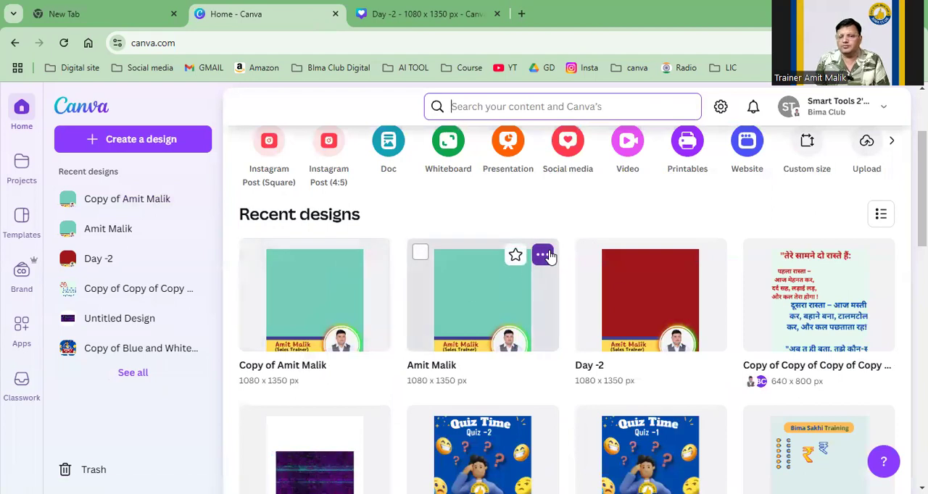
pyautogui.click(374, 257)
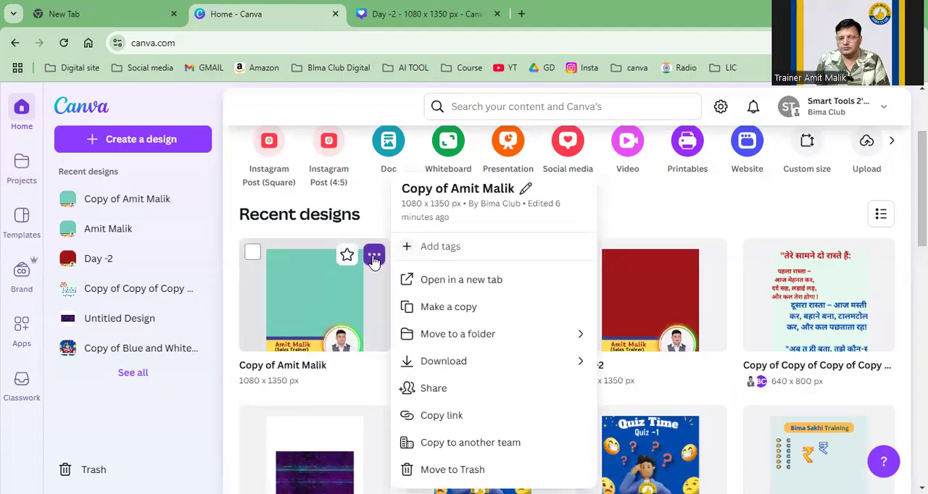
pyautogui.click(437, 314)
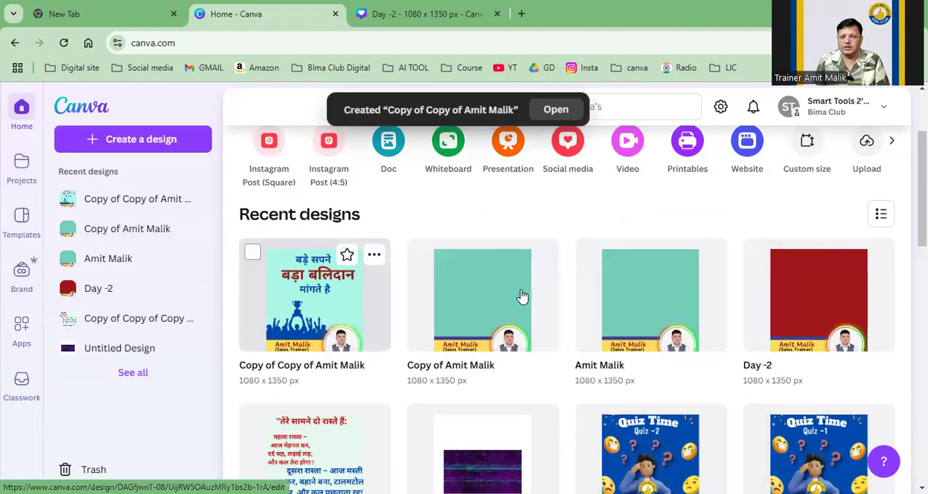
# Step: Open the newly duplicated quote post for editing, leaving its red heading deselected
pyautogui.click(333, 313)
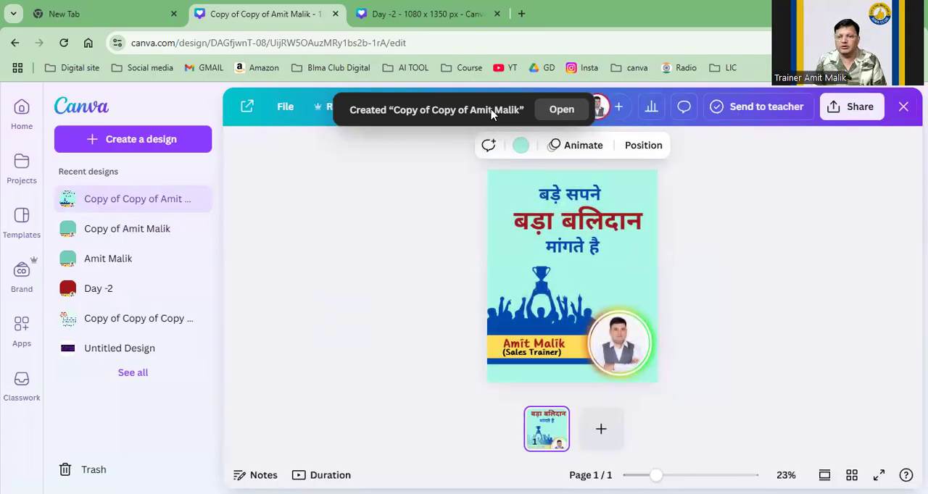
pyautogui.click(571, 221)
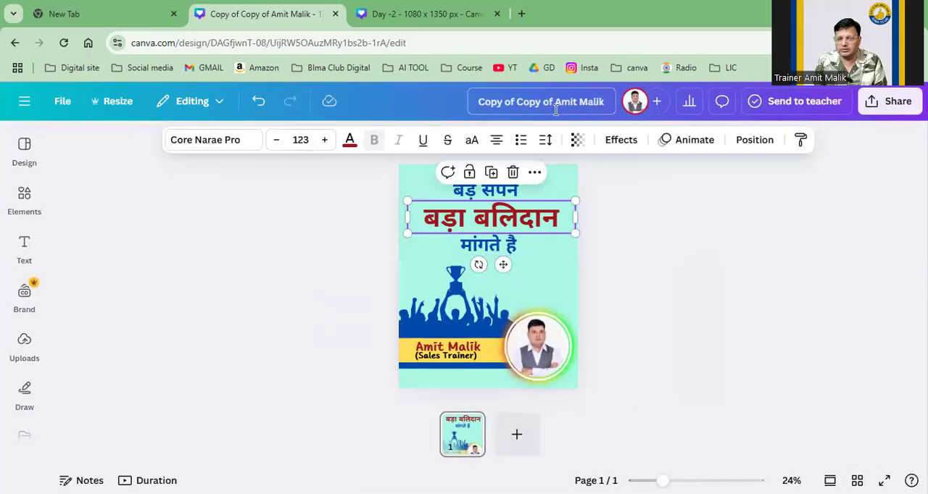
pyautogui.click(527, 262)
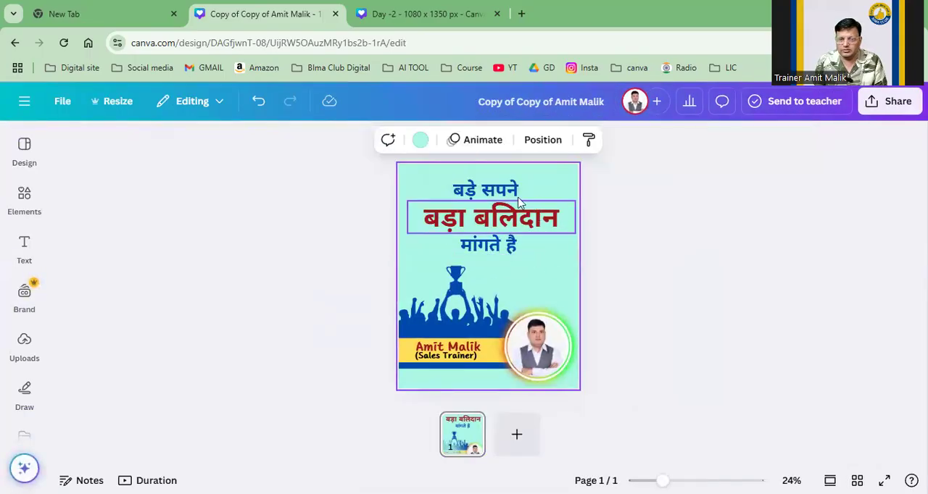
# Step: Clear the two upper heading lines and the trophy crowd graphic off the page, moving "मांगते है" to the page's upper edge
pyautogui.moveTo(513, 192); pyautogui.dragTo(751, 181)
pyautogui.moveTo(529, 215); pyautogui.dragTo(740, 218)
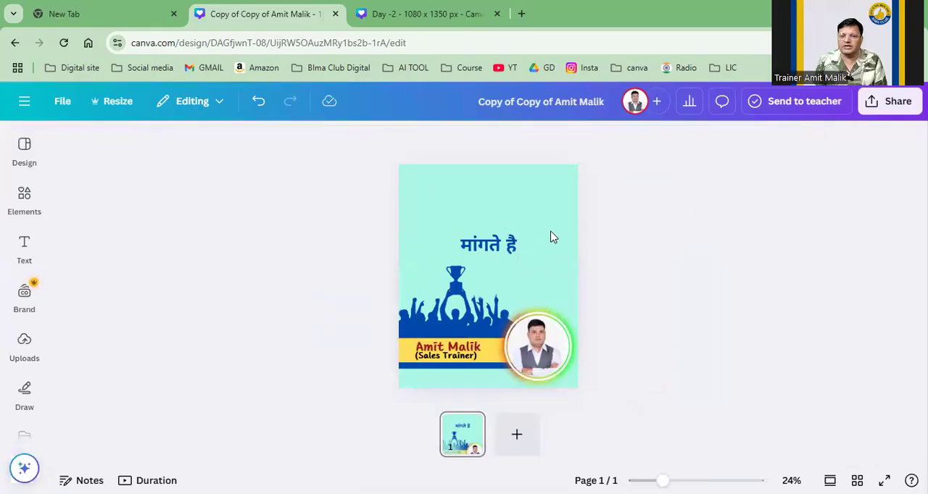
pyautogui.moveTo(499, 247); pyautogui.dragTo(499, 167)
pyautogui.moveTo(457, 307); pyautogui.dragTo(174, 288)
# Step: Set the page background to the dark red from the document colors
pyautogui.click(472, 279)
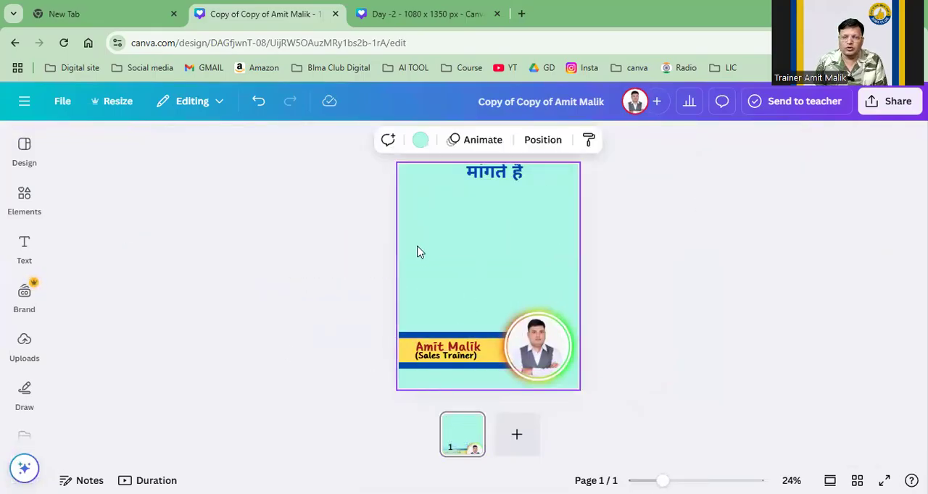
pyautogui.click(421, 141)
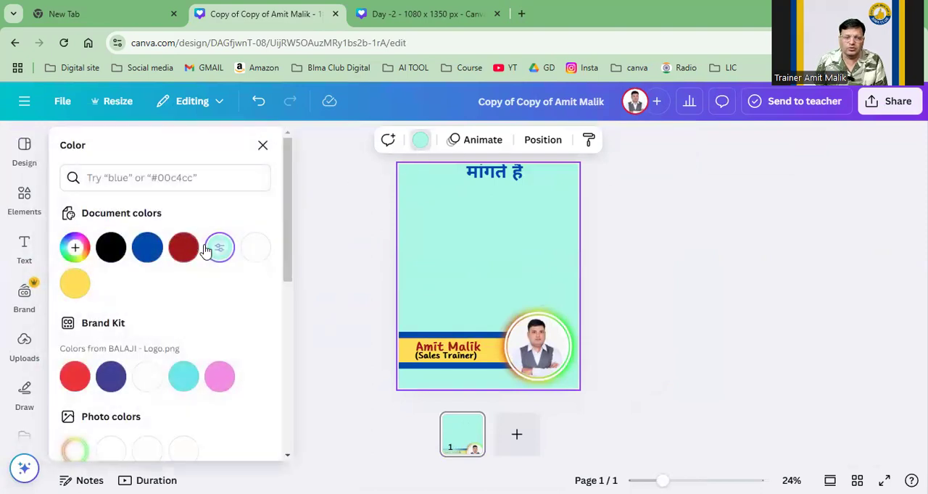
pyautogui.click(185, 249)
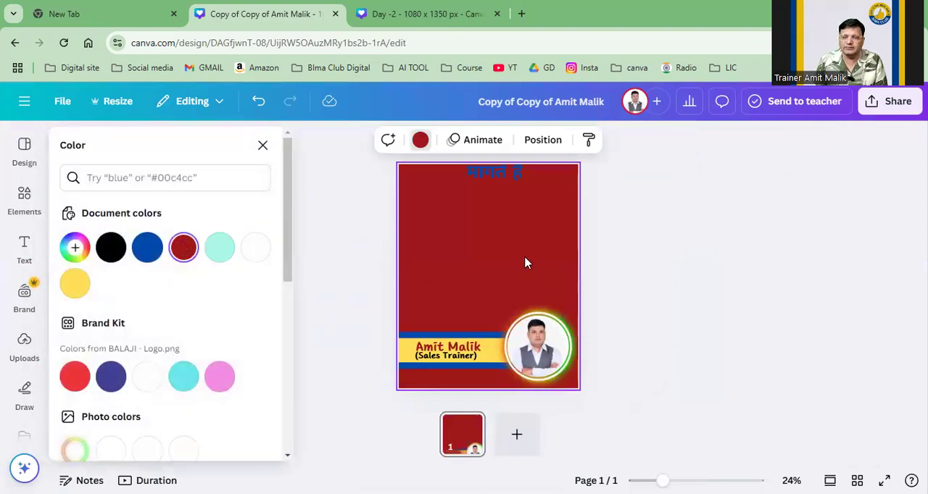
# Step: Move the remaining blue text line down onto the page and replace its text with "जीतने के लिए सीखना जरुरी है"
pyautogui.moveTo(511, 182); pyautogui.dragTo(462, 214)
pyautogui.doubleClick(510, 222)
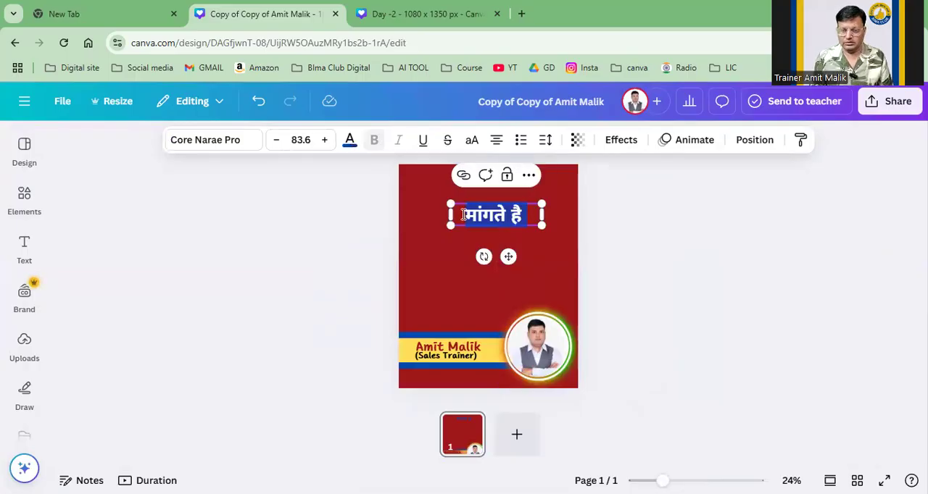
pyautogui.press('BackSpace')
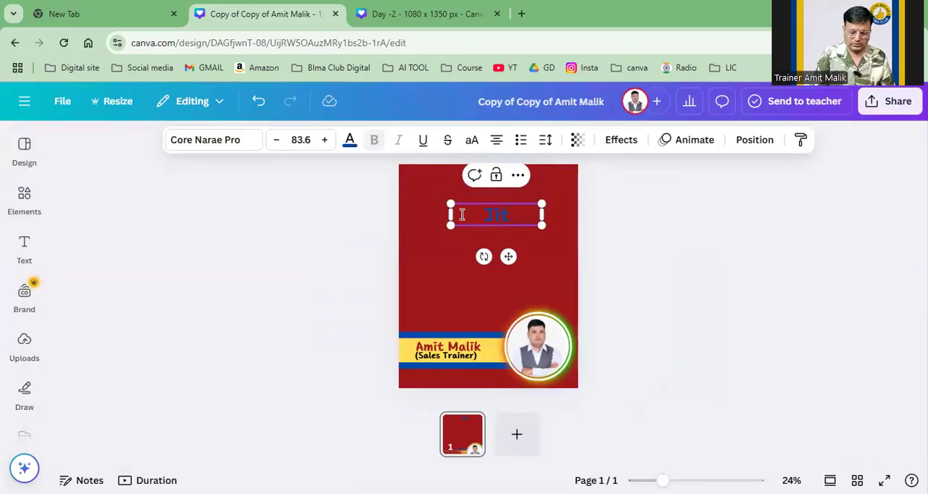
pyautogui.write('Jitne ke liye')
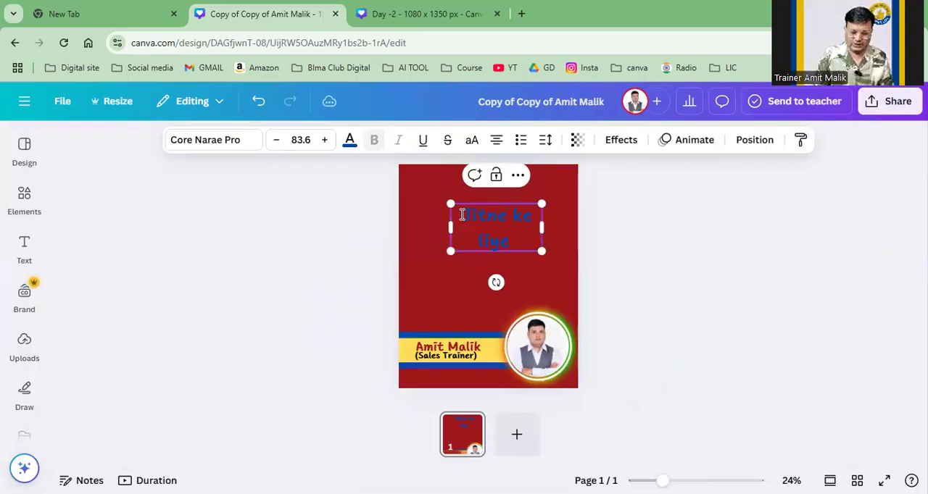
pyautogui.hotkey('ctrl', 'a')
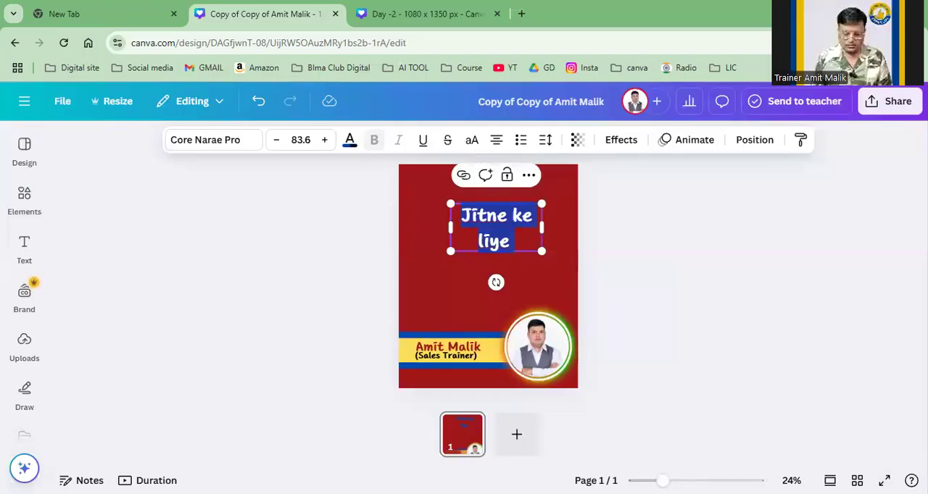
pyautogui.write('जीतने')
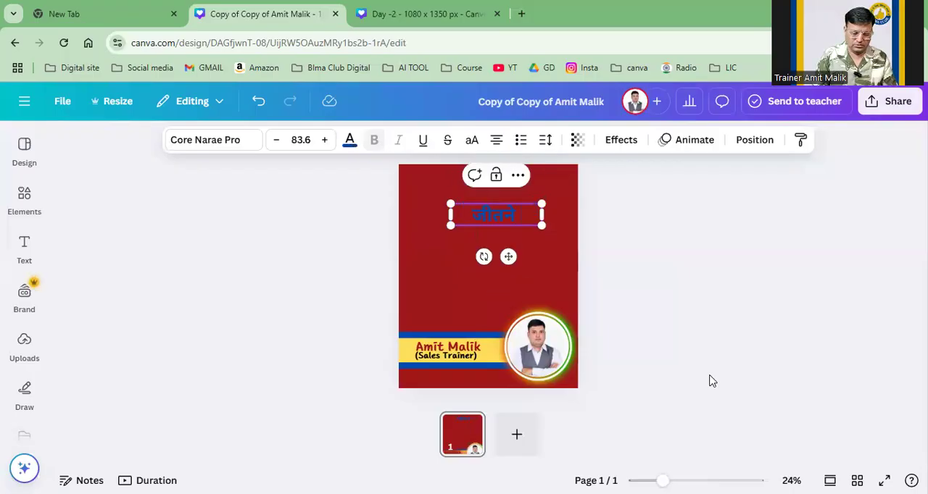
pyautogui.write(' के लिए सीखना')
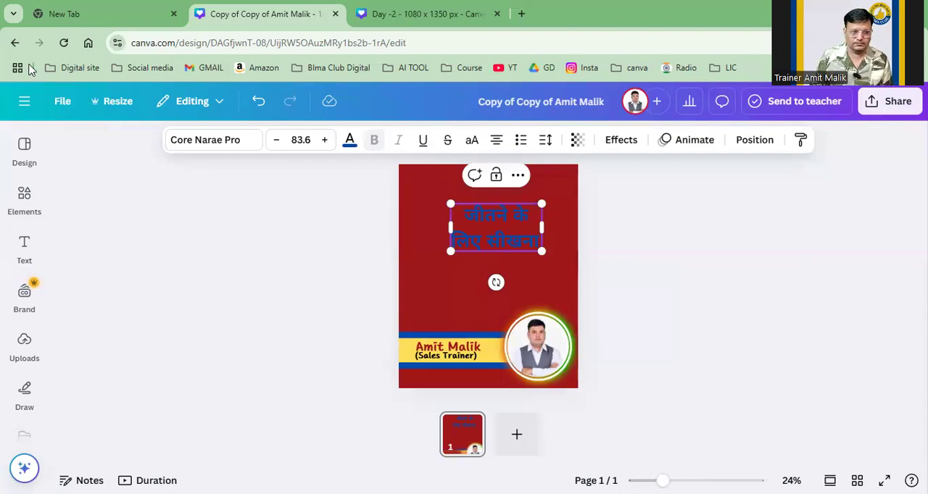
pyautogui.write('जरुरी')
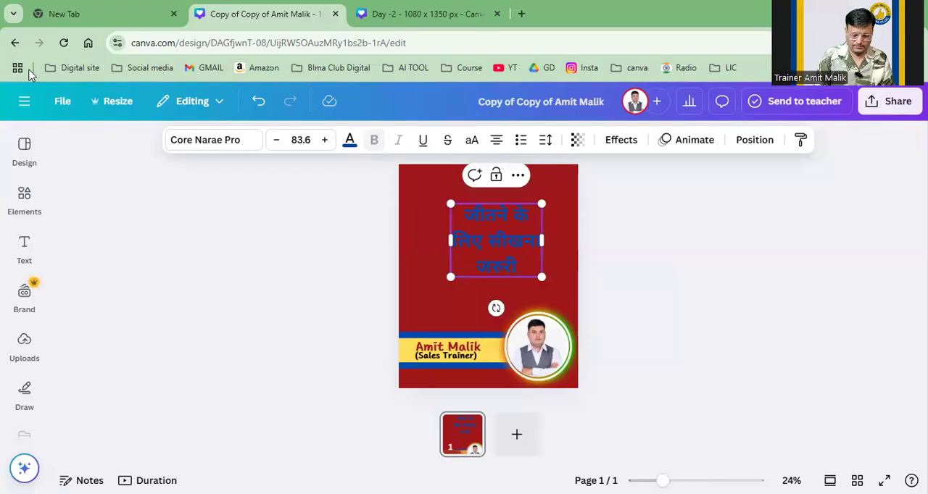
pyautogui.write(' है')
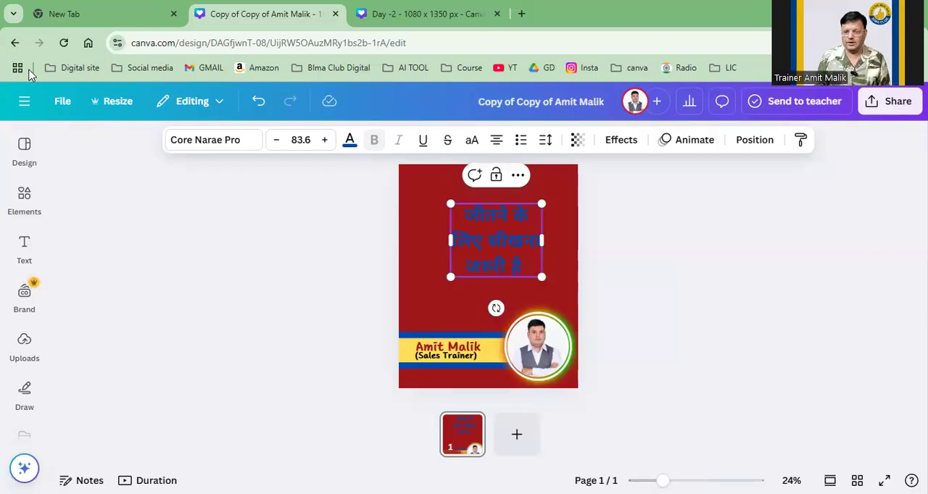
# Step: Try to recolor the quote text turquoise and white without selecting its characters
pyautogui.click(351, 142)
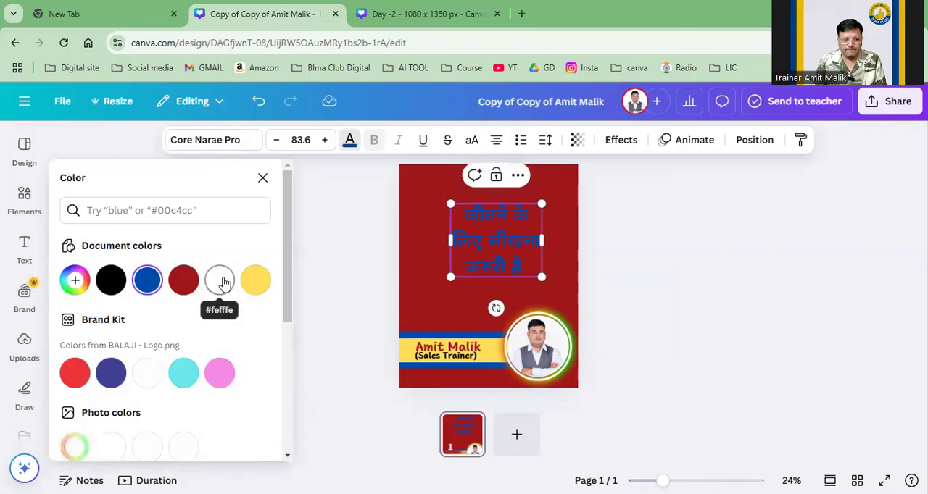
pyautogui.click(186, 375)
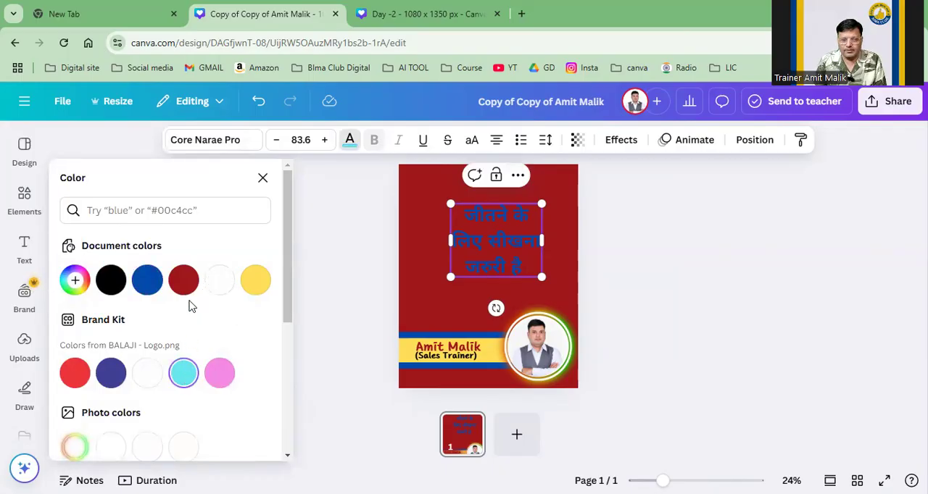
pyautogui.click(217, 282)
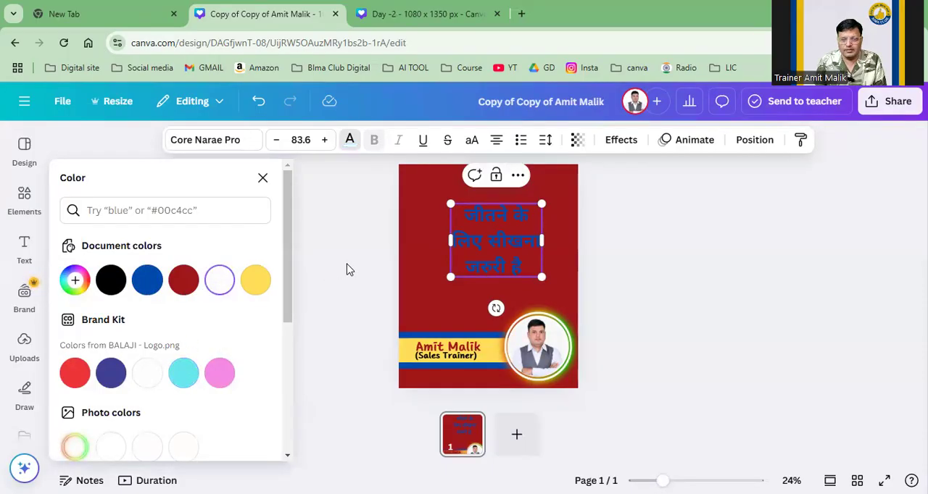
pyautogui.click(305, 346)
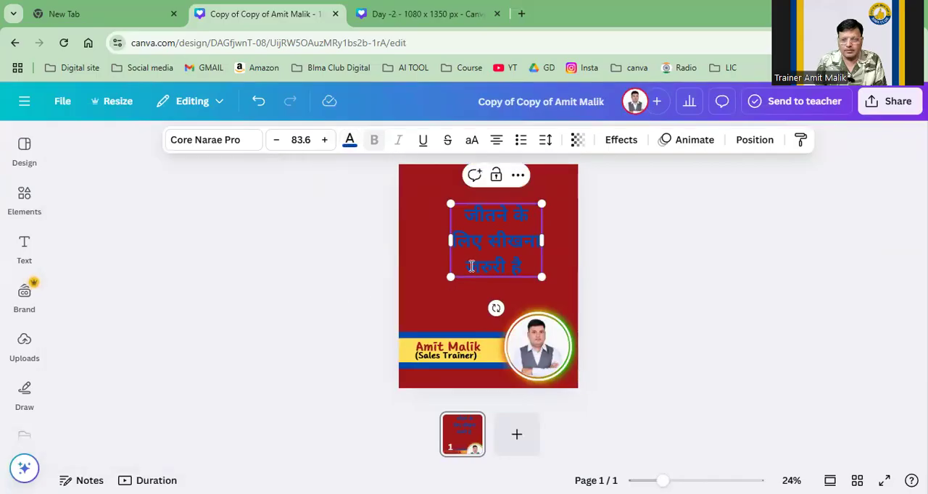
pyautogui.click(349, 141)
pyautogui.click(218, 281)
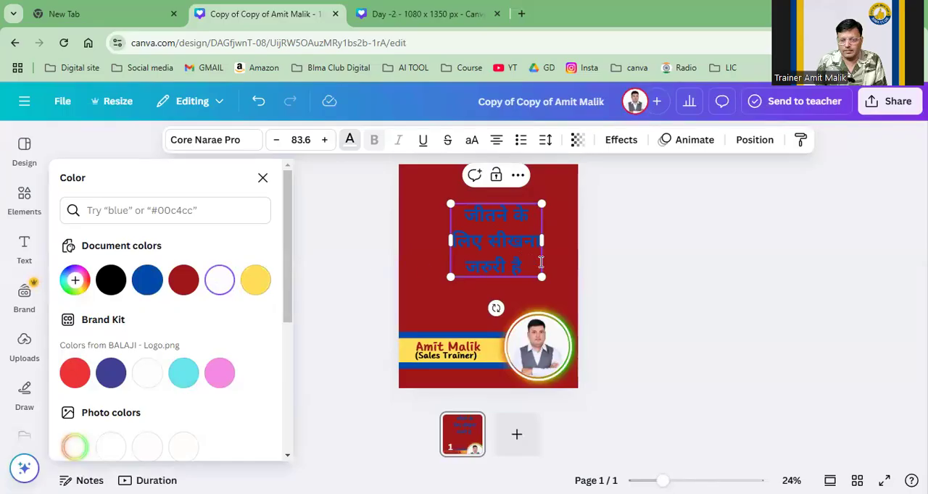
pyautogui.click(612, 267)
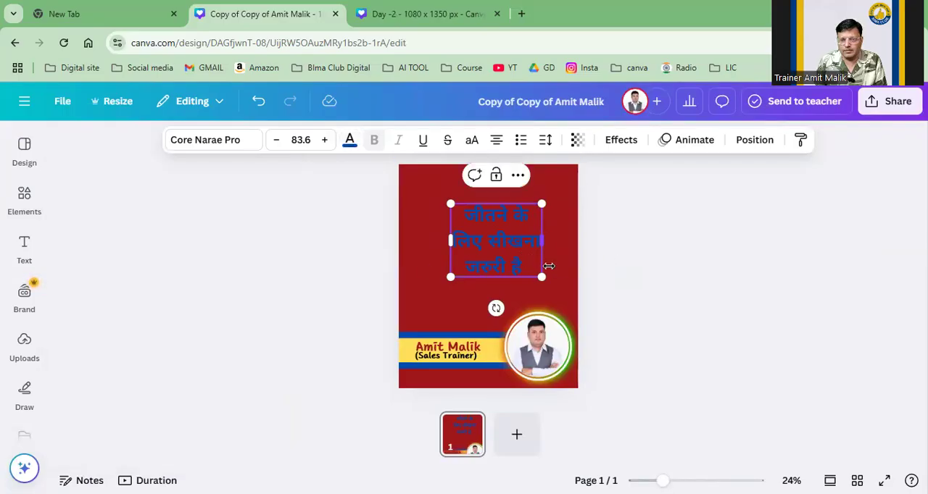
# Step: Select the entire quote text and set its color to the document white #fefffe
pyautogui.moveTo(530, 269); pyautogui.dragTo(430, 194)
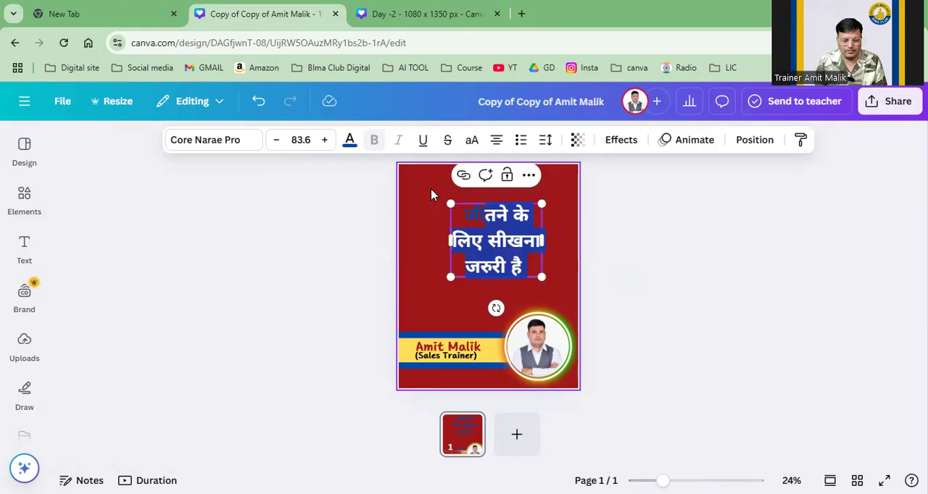
pyautogui.click(347, 144)
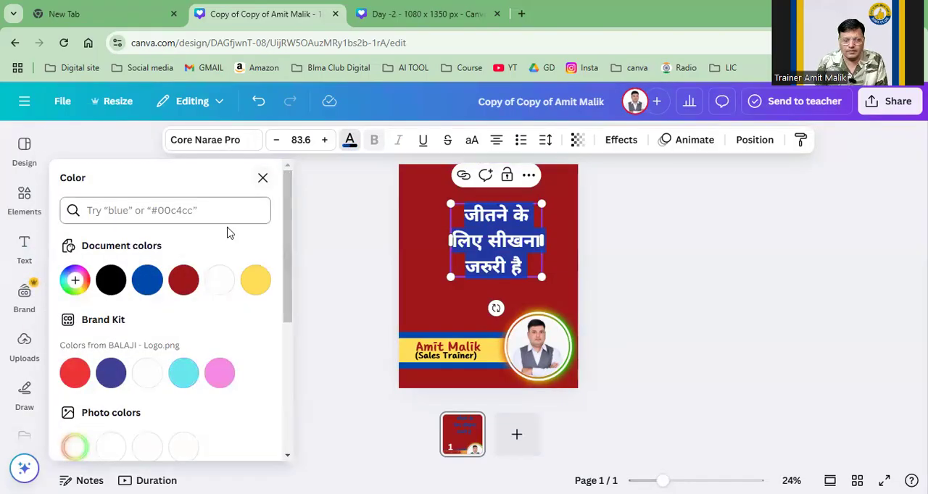
pyautogui.click(219, 280)
pyautogui.click(352, 276)
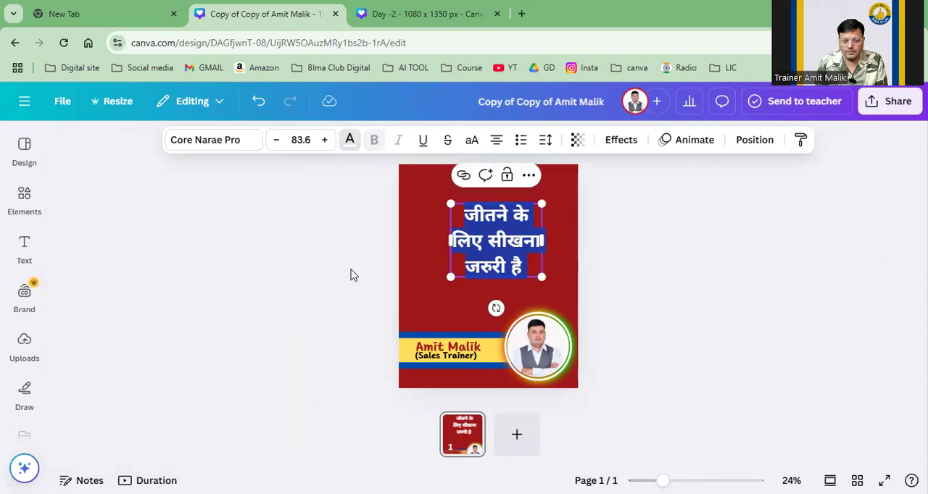
# Step: Enlarge the quote text to a size of about 88.5 and shift it up and left on the page
pyautogui.click(530, 250)
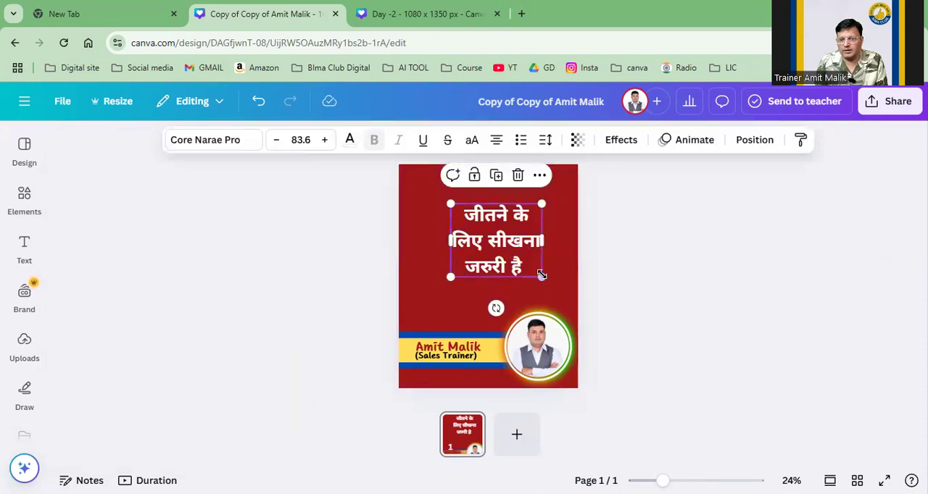
pyautogui.moveTo(541, 274); pyautogui.dragTo(529, 246)
pyautogui.moveTo(548, 281); pyautogui.dragTo(523, 259)
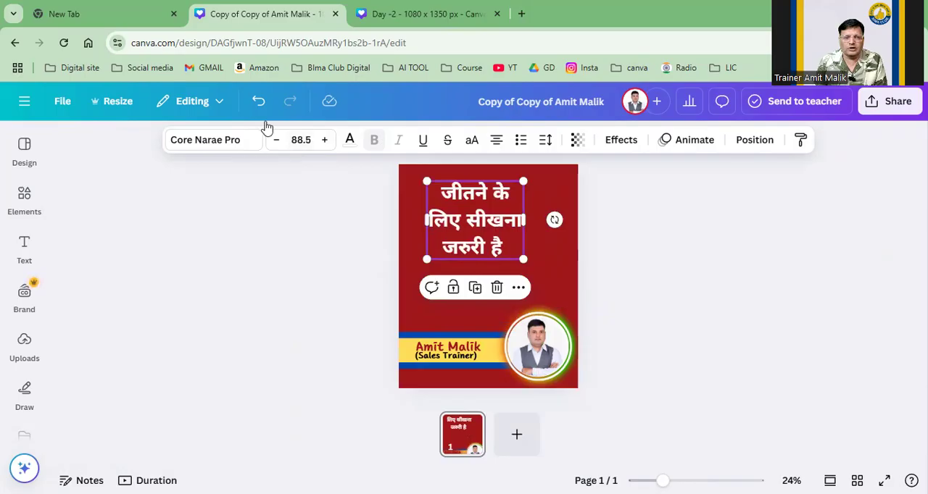
# Step: Search the elements for "learning" and limit the results to graphics
pyautogui.click(20, 207)
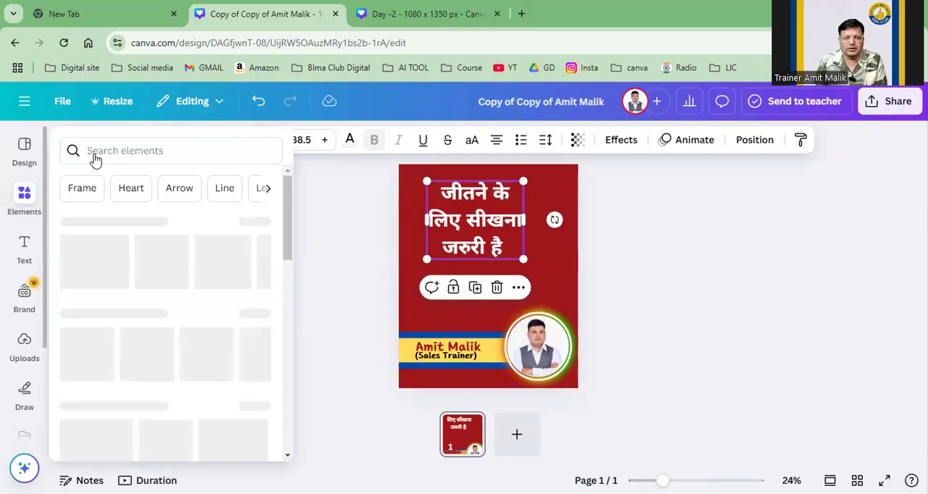
pyautogui.click(131, 142)
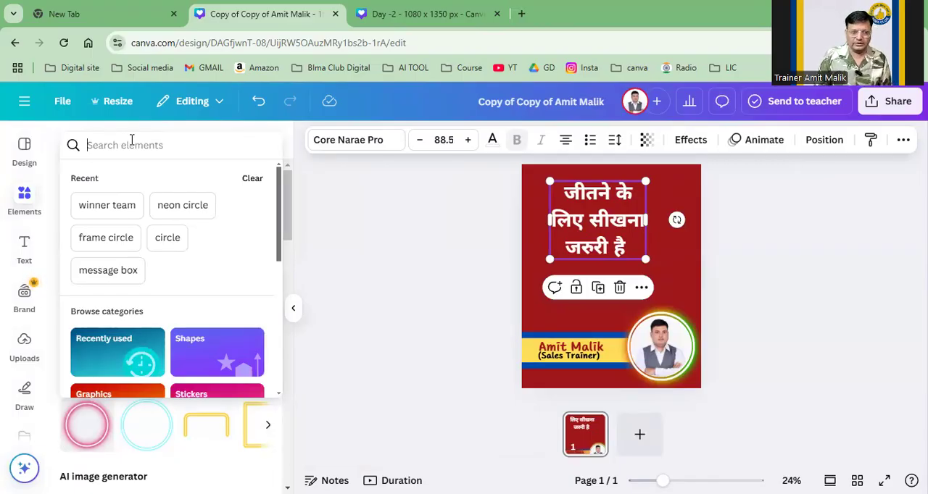
pyautogui.write('learning')
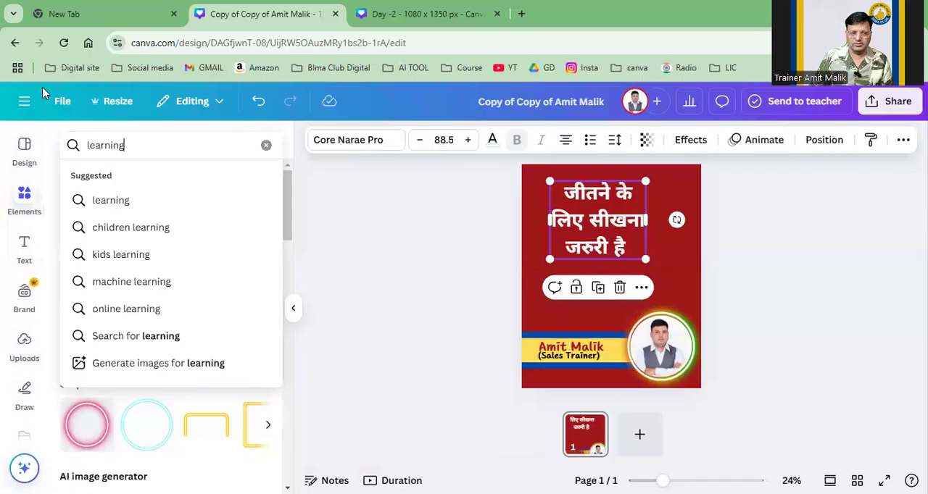
pyautogui.click(116, 201)
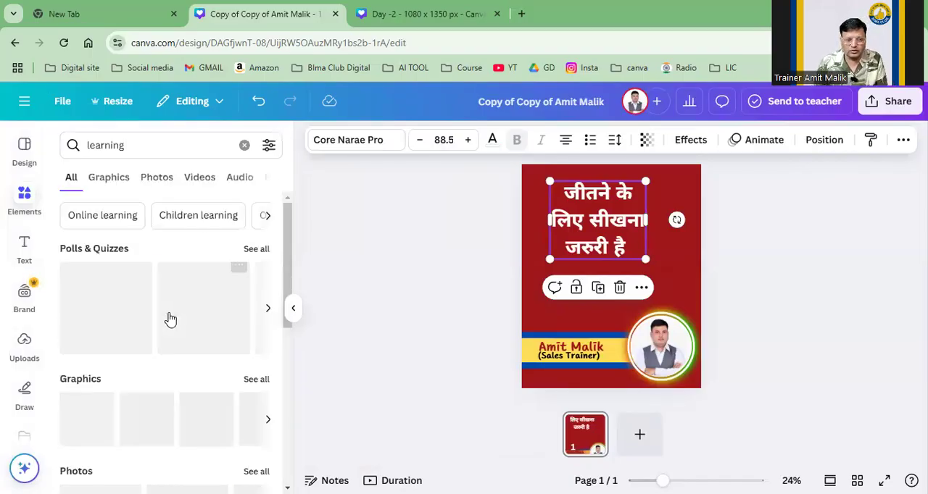
pyautogui.click(108, 182)
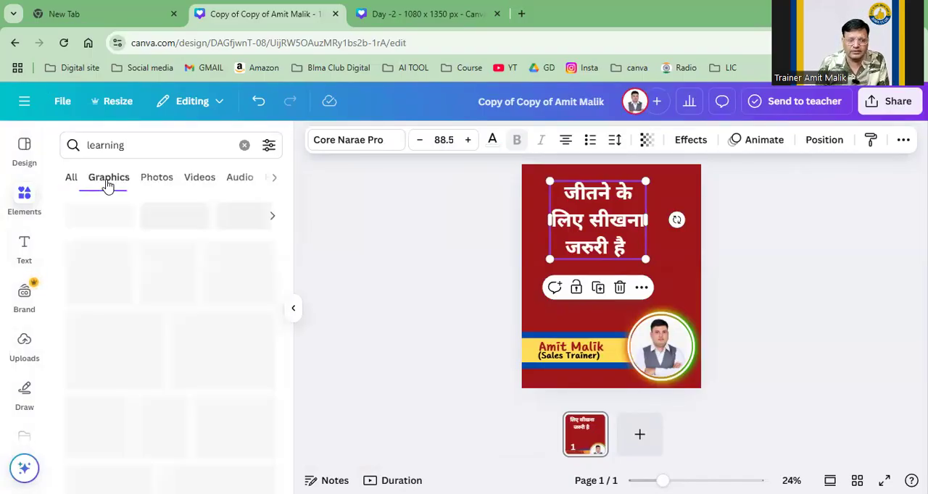
# Step: Add the black figure with globe, book and graduation cap, place it just above the name banner and enlarge it slightly
pyautogui.scroll(-1, 248, 295)
pyautogui.scroll(1, 248, 295)
pyautogui.scroll(-1, 240, 290)
pyautogui.scroll(1, 100, 284)
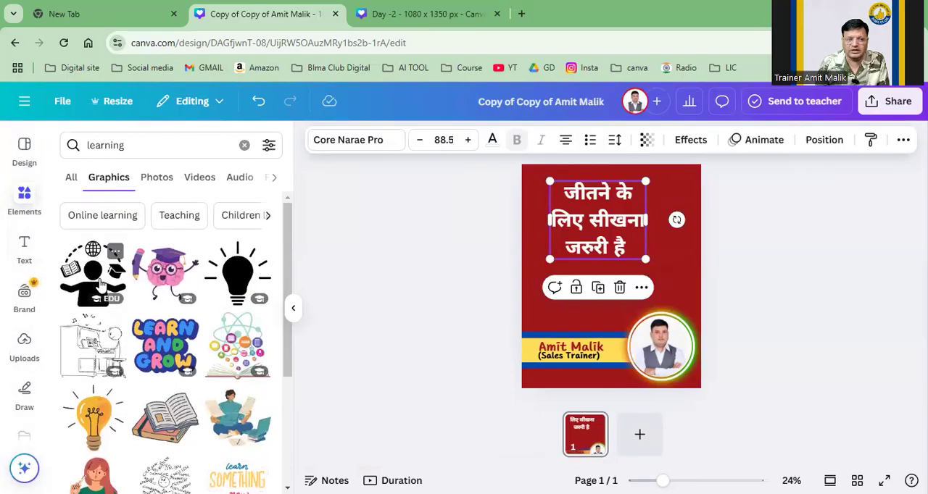
pyautogui.click(100, 284)
pyautogui.moveTo(648, 242); pyautogui.dragTo(634, 254)
pyautogui.click(582, 303)
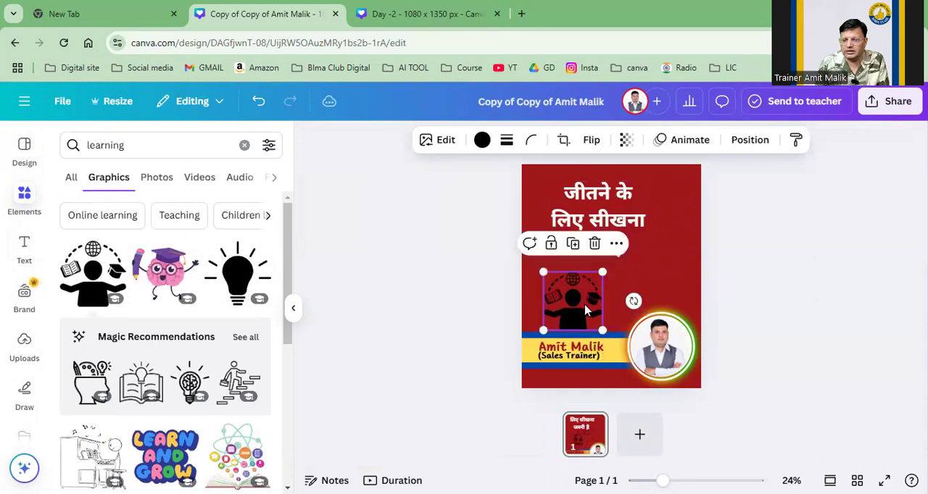
pyautogui.moveTo(602, 272)
pyautogui.mouseDown()
pyautogui.moveTo(617, 255)
pyautogui.moveTo(606, 268)
pyautogui.mouseUp()
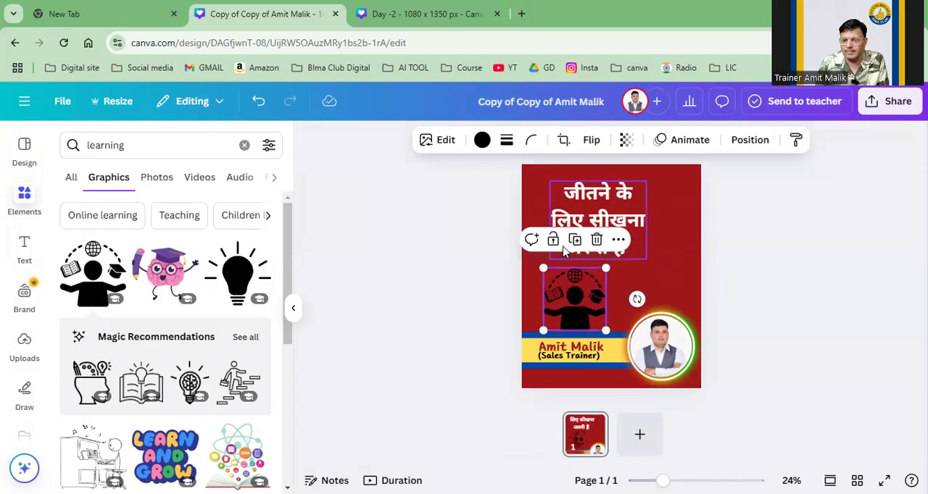
# Step: Recolor the learning figure to the document white and deselect it
pyautogui.click(482, 140)
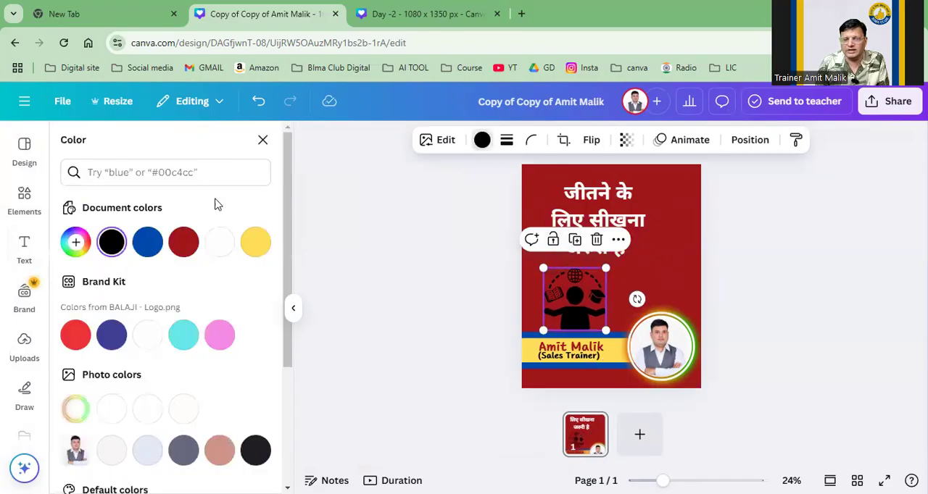
pyautogui.click(217, 244)
pyautogui.click(379, 261)
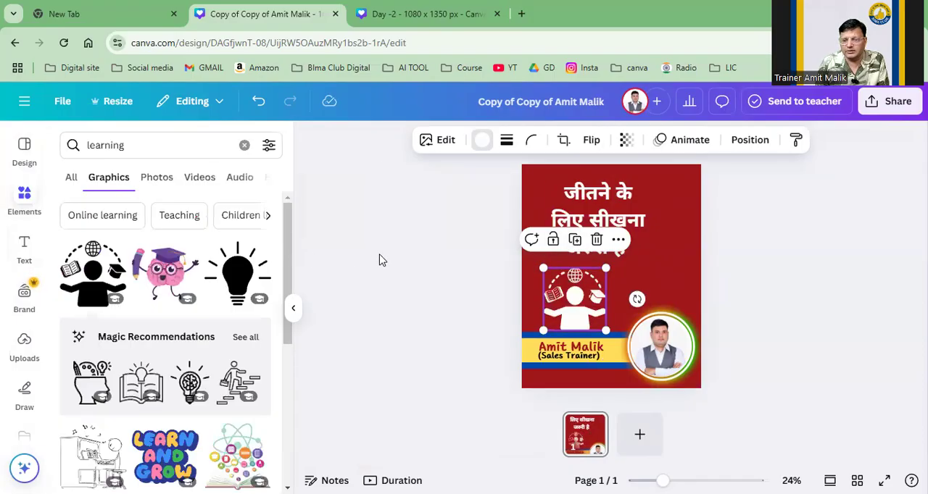
pyautogui.click(867, 302)
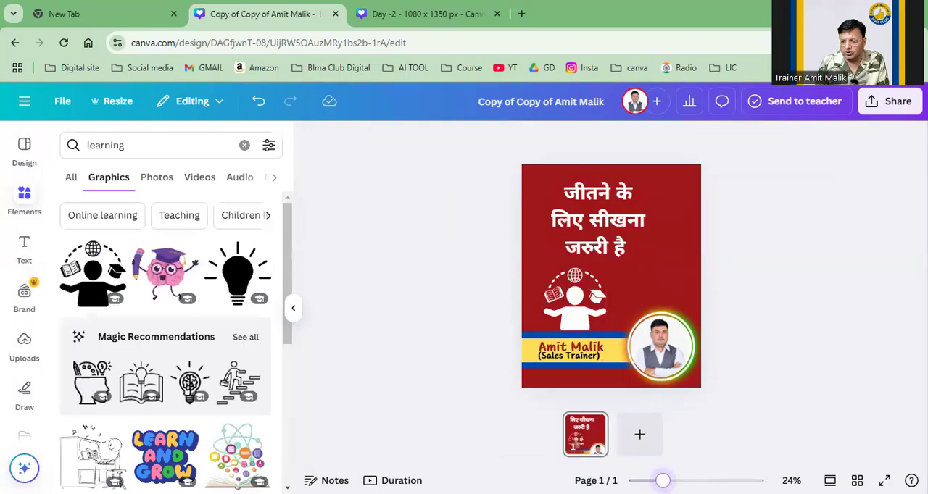
pyautogui.scroll(2, 609, 337)
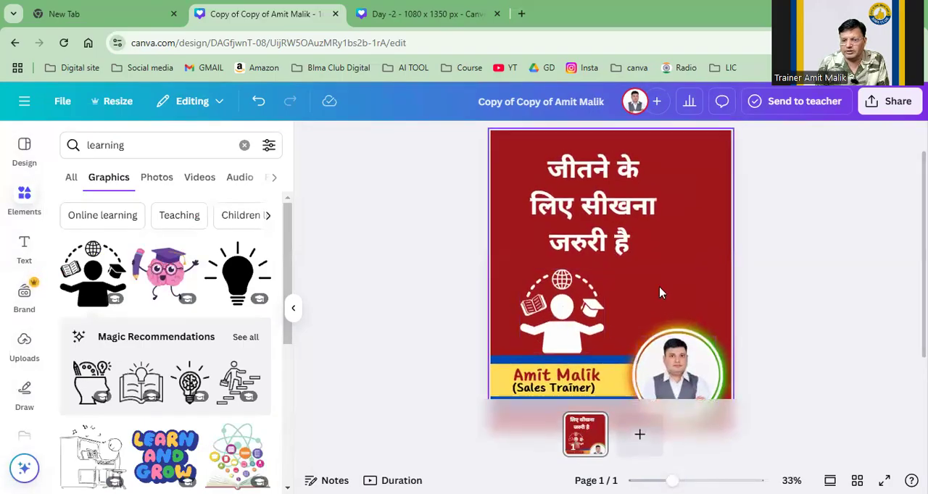
# Step: Move the portrait up off the white circle in the footer ring and recolor that circle to the document's dark red #9f161a
pyautogui.scroll(-1, 615, 332)
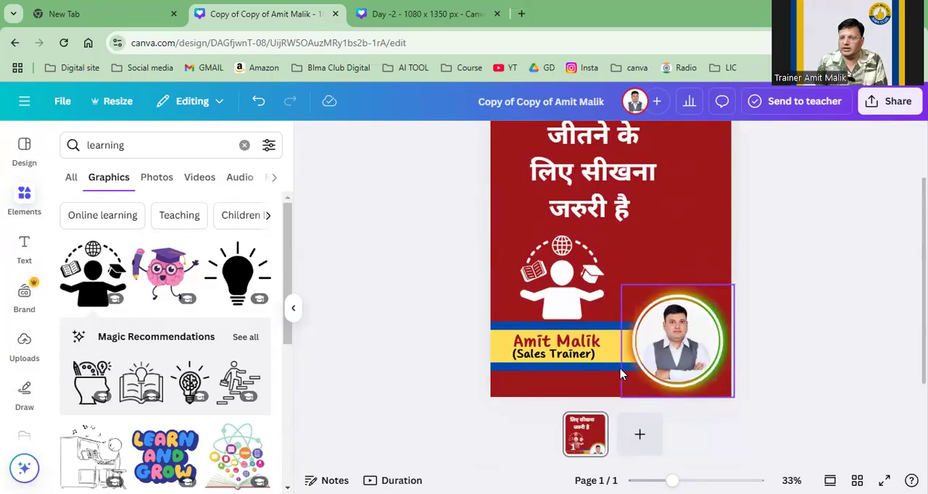
pyautogui.moveTo(672, 350); pyautogui.dragTo(675, 263)
pyautogui.click(663, 348)
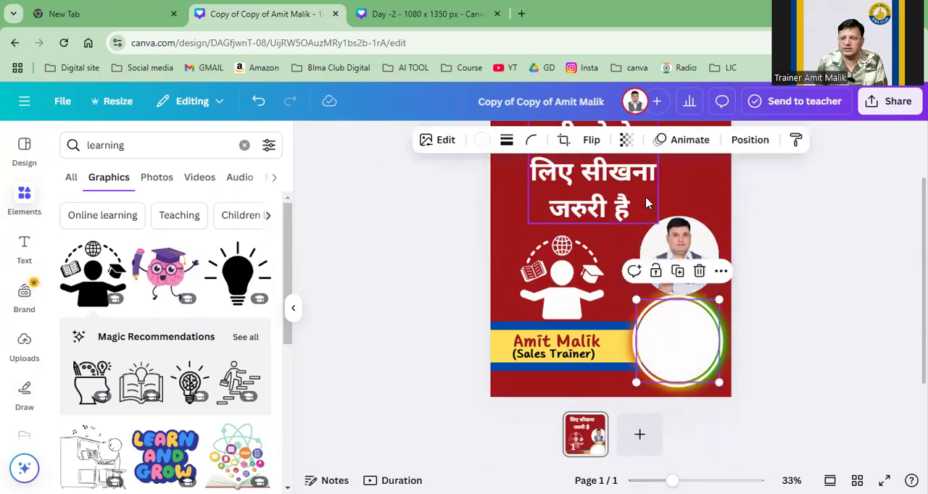
pyautogui.click(430, 143)
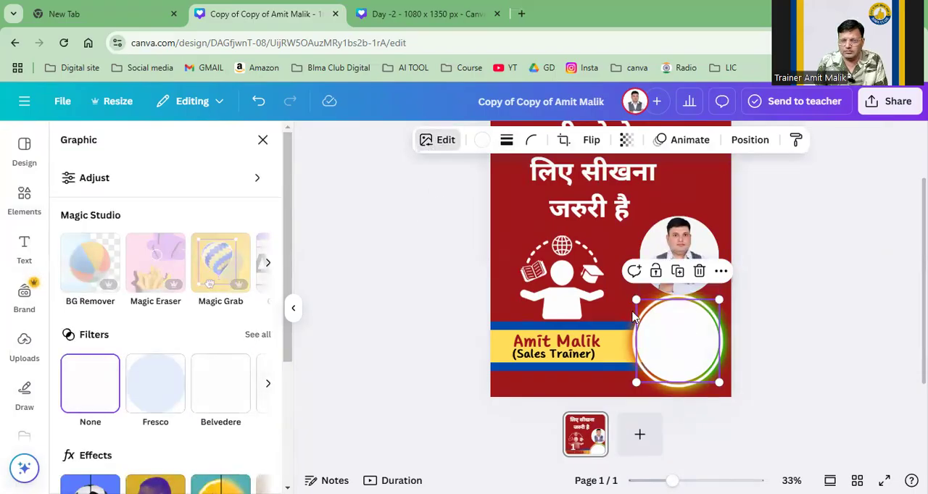
pyautogui.click(706, 347)
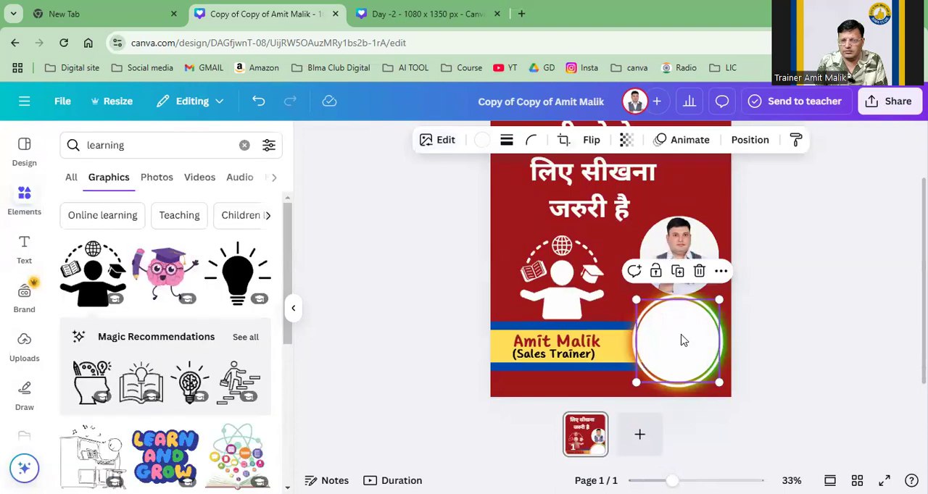
pyautogui.click(481, 140)
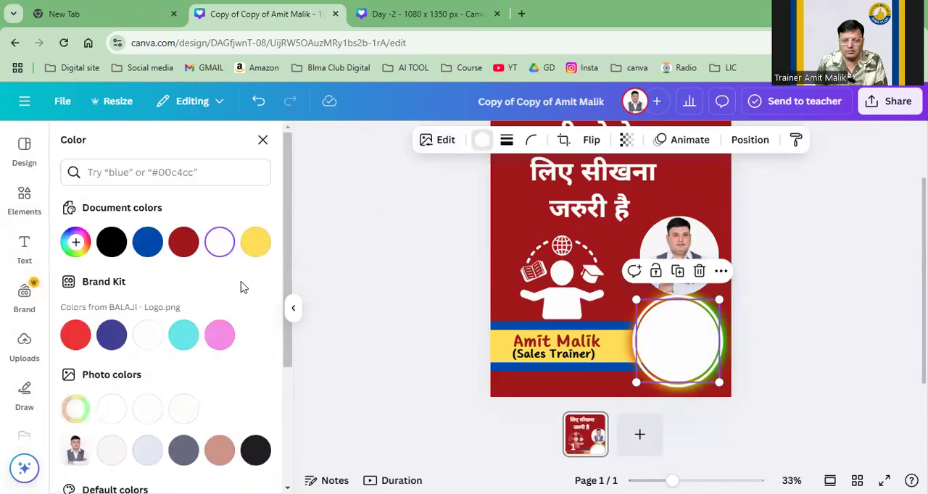
pyautogui.click(184, 243)
# Step: Place the portrait back inside the glowing ring, remove its background, and nudge it slightly to fit the circle
pyautogui.moveTo(683, 248); pyautogui.dragTo(677, 328)
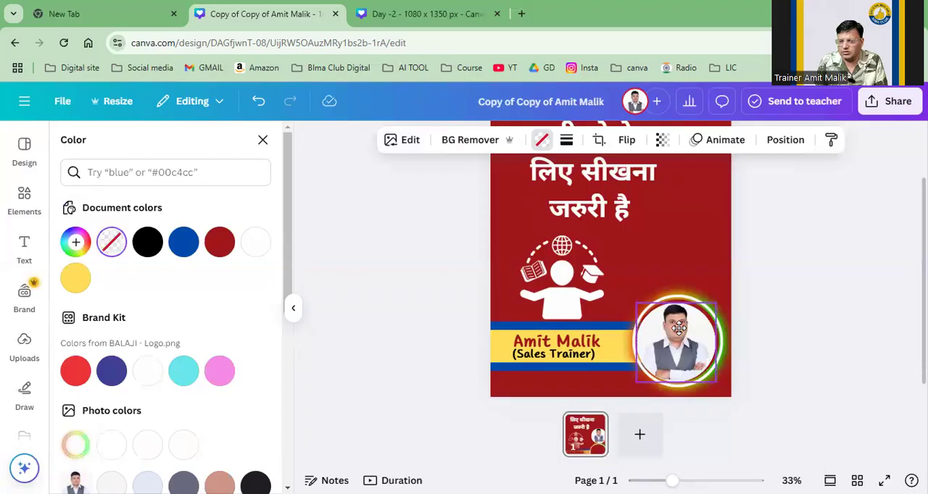
pyautogui.click(678, 328)
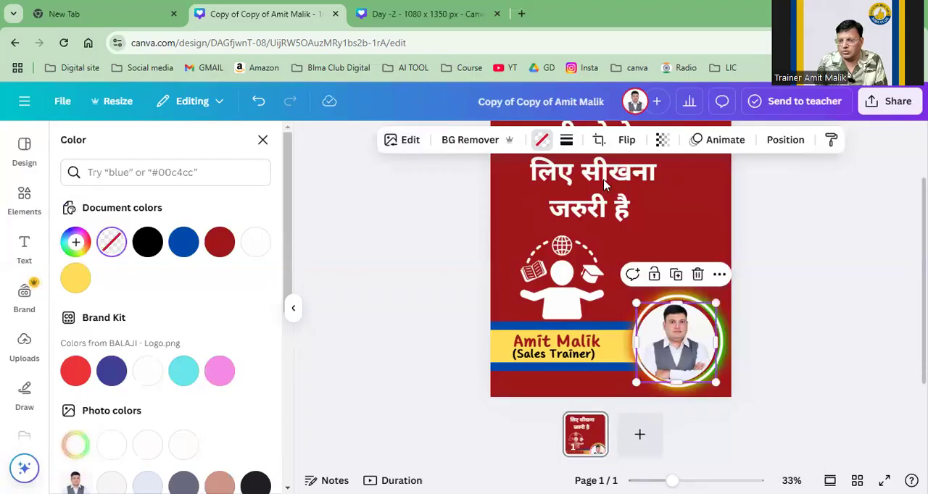
pyautogui.click(467, 140)
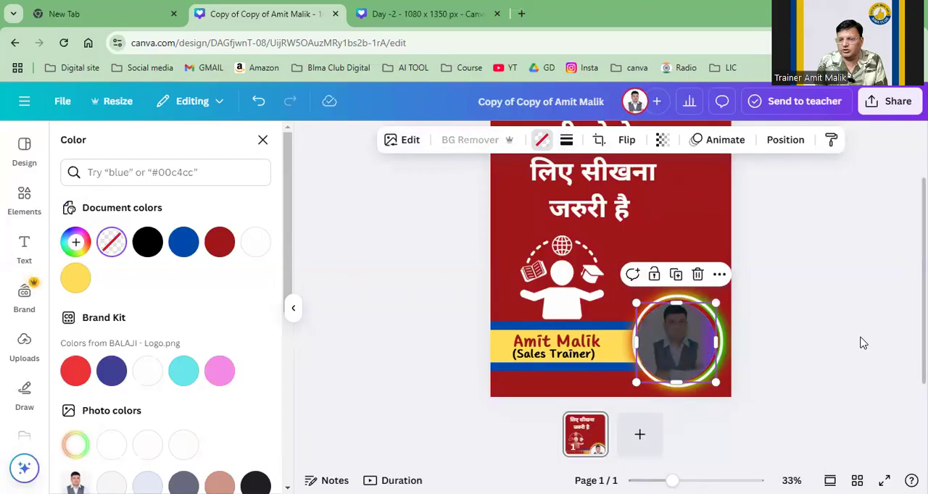
pyautogui.moveTo(674, 366); pyautogui.dragTo(676, 366)
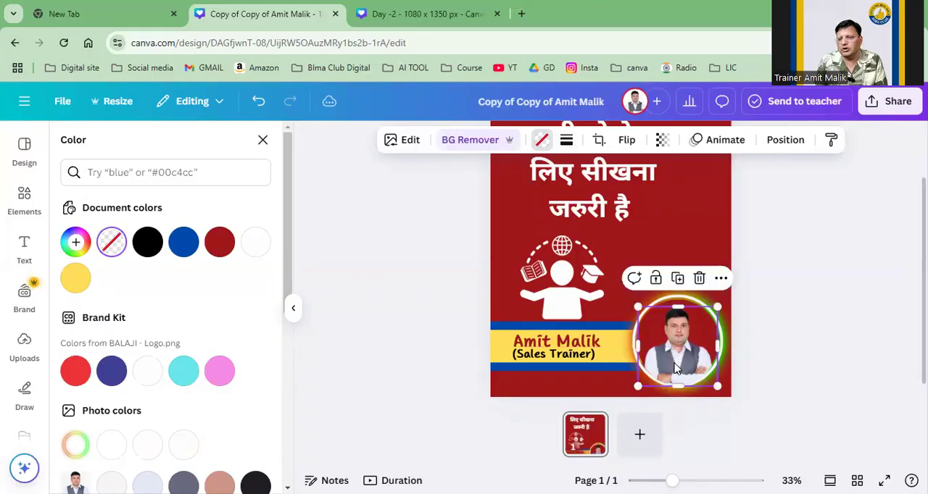
pyautogui.click(826, 331)
pyautogui.click(814, 318)
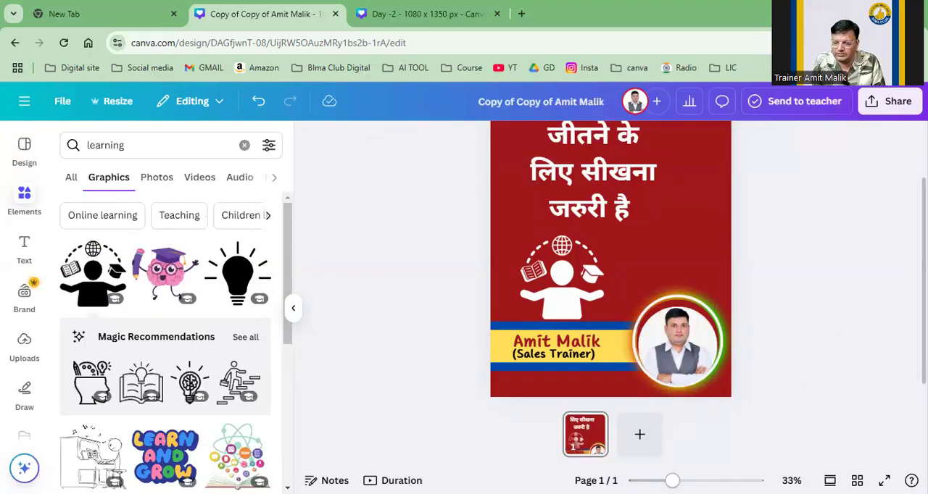
# Step: Examine the cut-out portrait, the learning figure and the quote text up close
pyautogui.scroll(3, 724, 332)
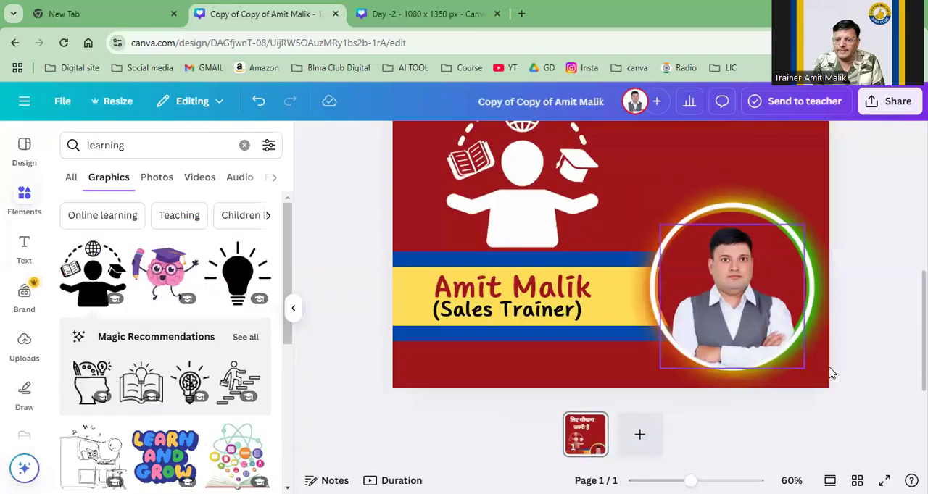
pyautogui.click(767, 323)
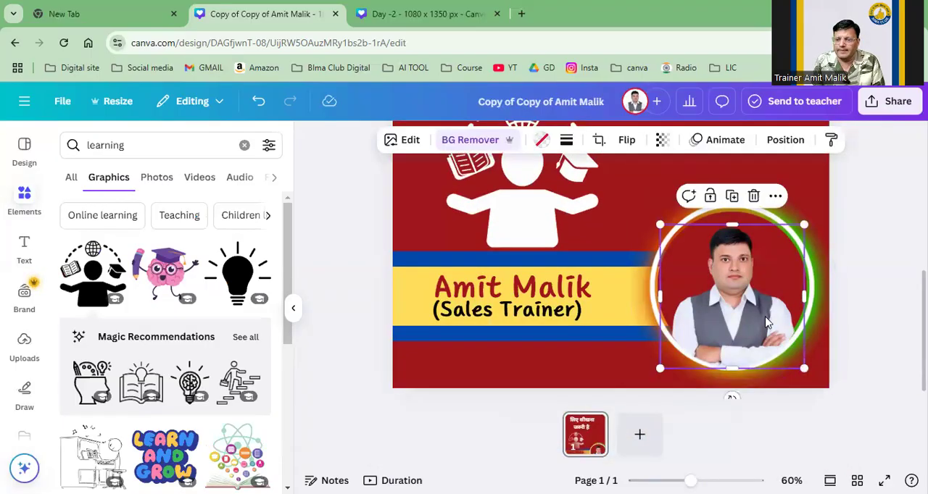
pyautogui.click(879, 331)
pyautogui.scroll(2, 879, 331)
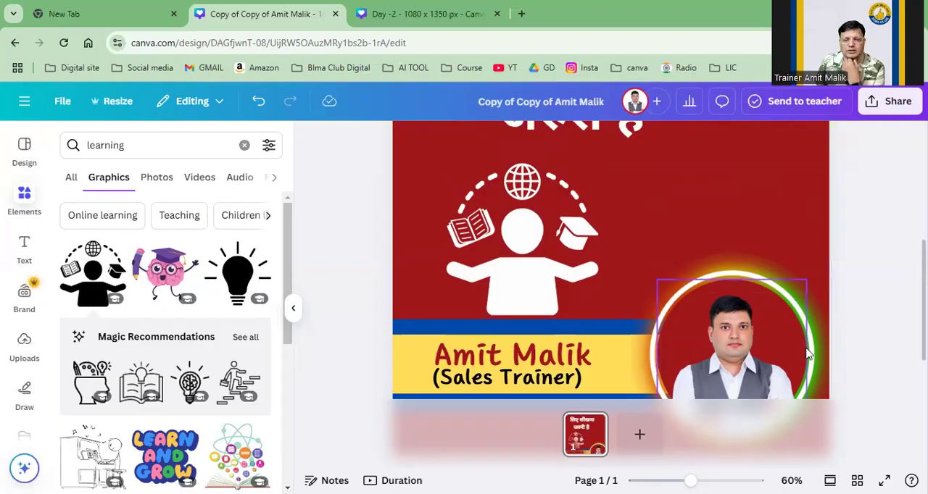
pyautogui.scroll(4, 839, 341)
pyautogui.scroll(2, 749, 290)
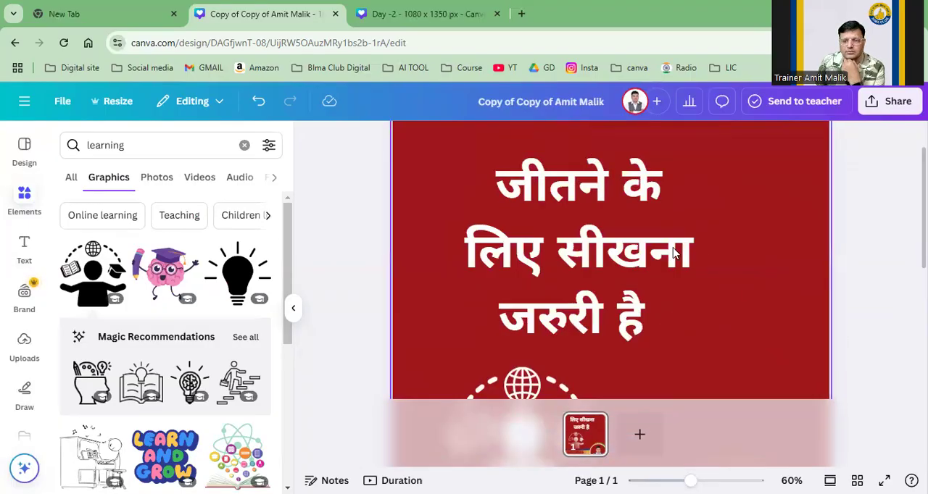
pyautogui.scroll(2, 716, 311)
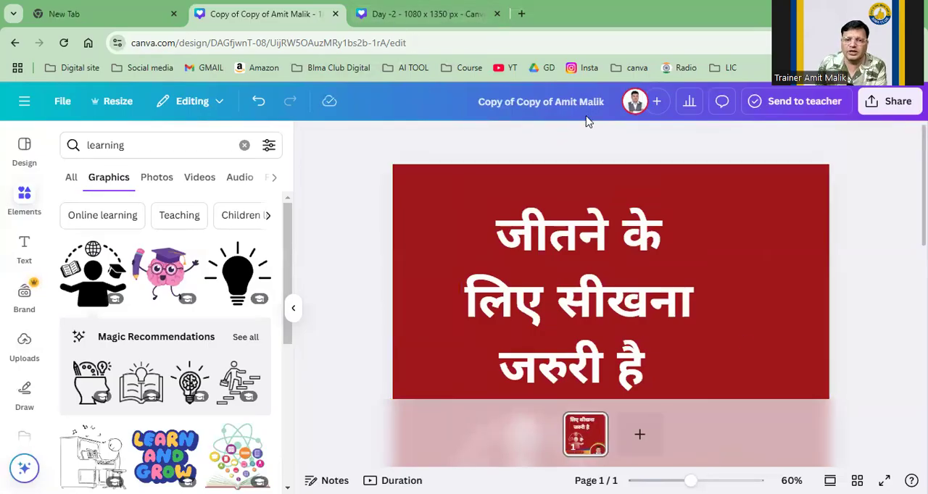
# Step: Rename the design as "Day -4"
pyautogui.click(593, 87)
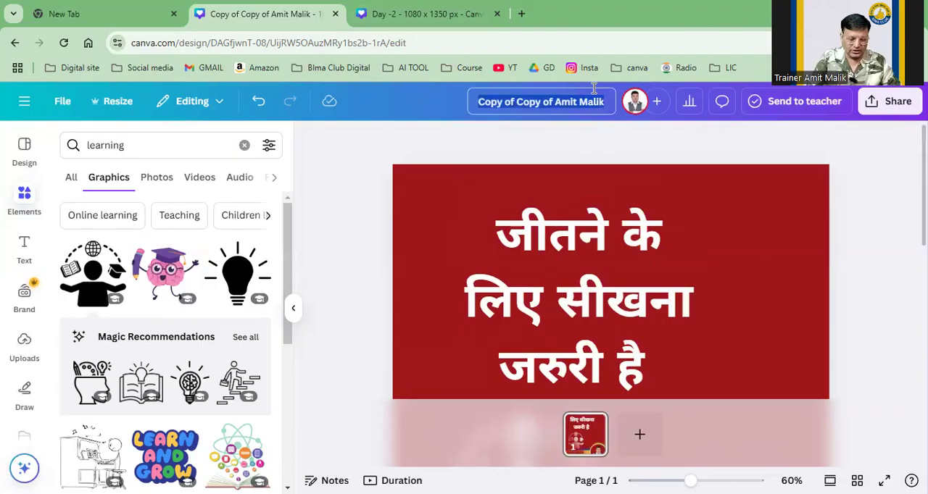
pyautogui.press('BackSpace')
pyautogui.write('डे-4')
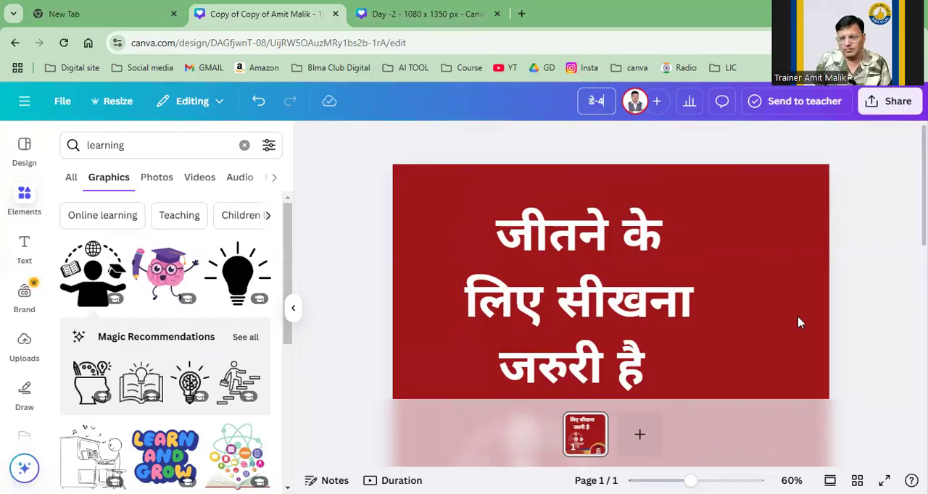
pyautogui.click(612, 106)
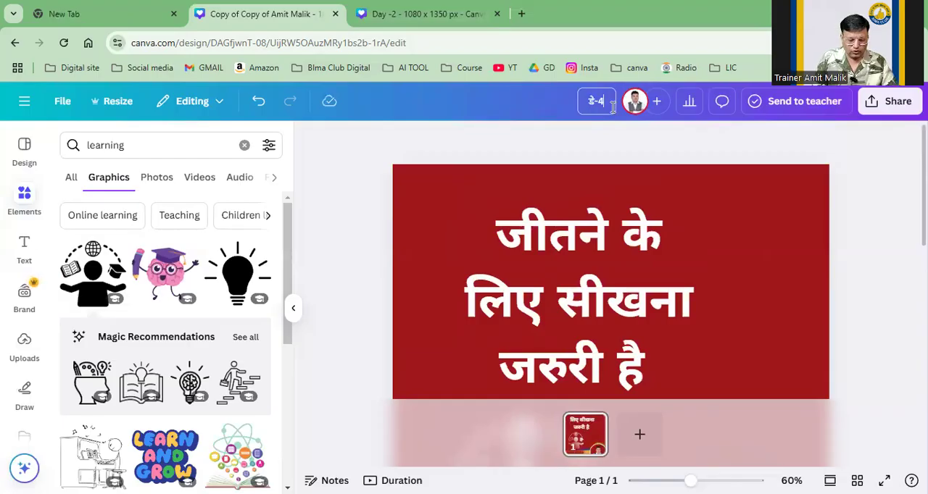
pyautogui.press('BackSpace')
pyautogui.press('BackSpace')
pyautogui.press('BackSpace')
pyautogui.write('Day -')
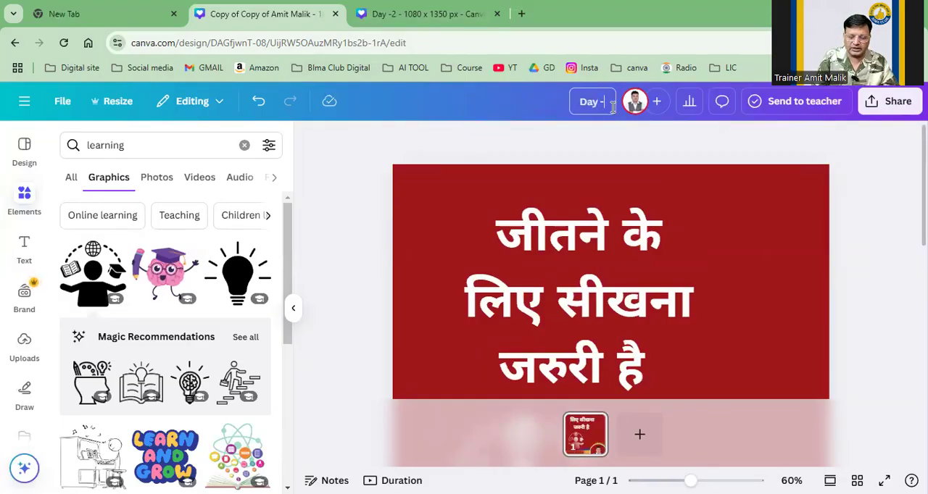
pyautogui.write('4')
pyautogui.click(658, 145)
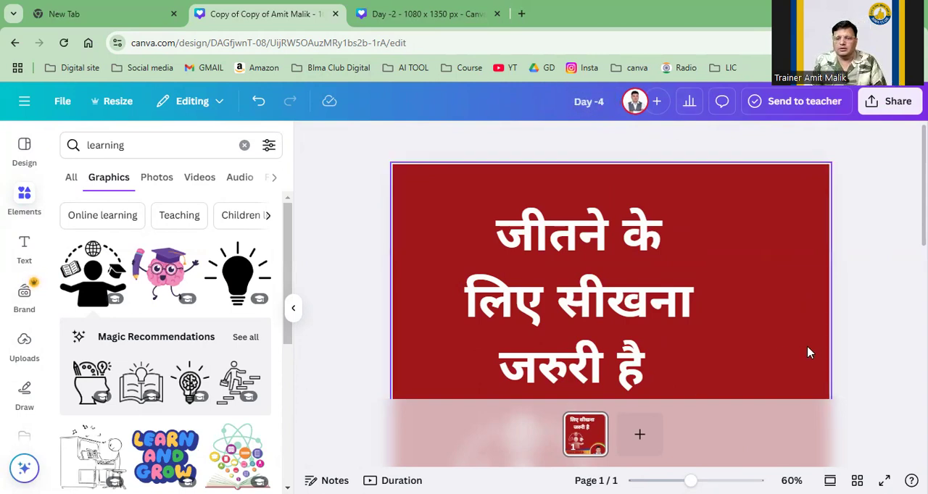
pyautogui.scroll(-3, 796, 316)
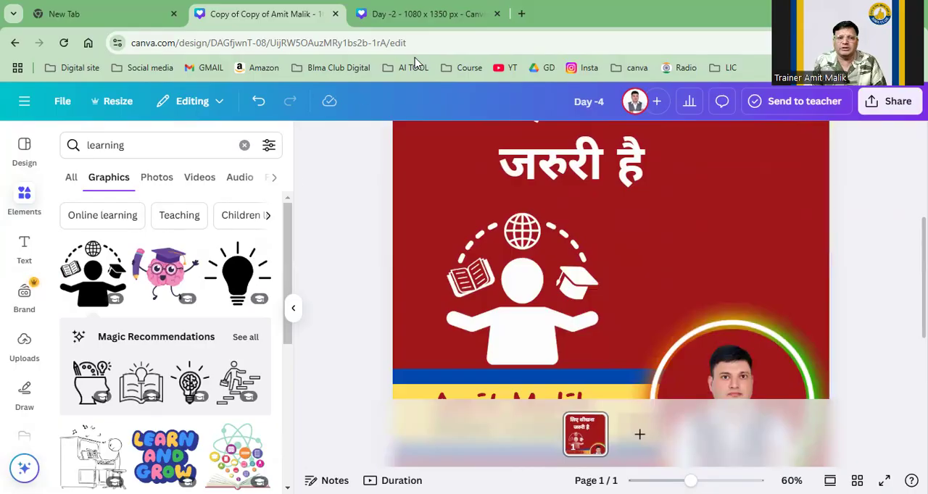
pyautogui.scroll(-2, 494, 308)
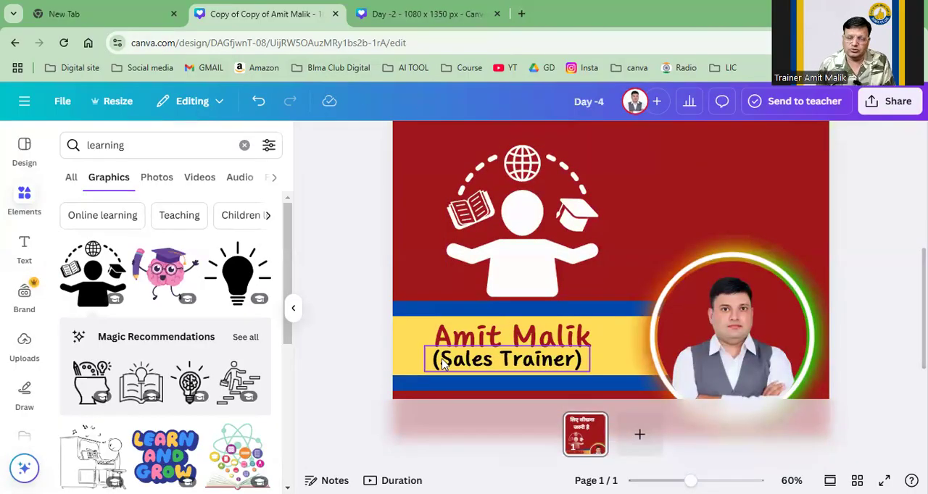
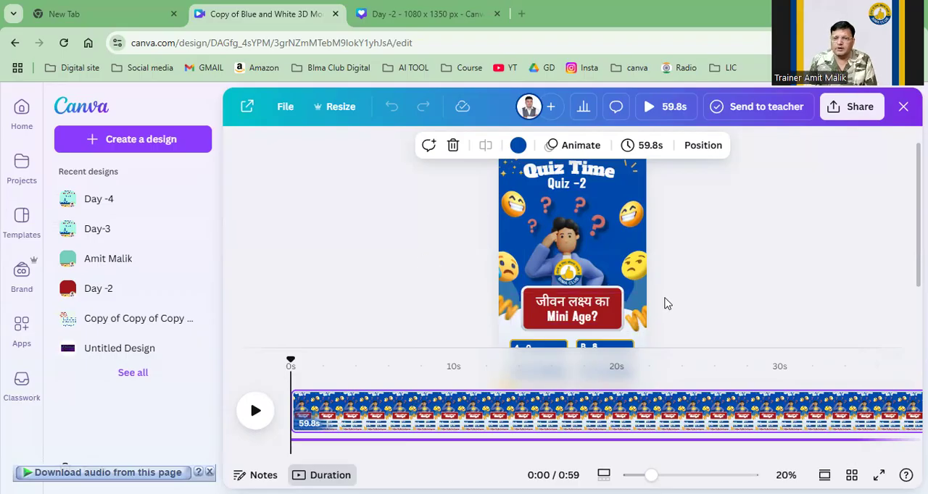
# Step: Examine the Quiz Time Quiz -2 video design from title to answer options and preview its playback
pyautogui.scroll(1, 667, 303)
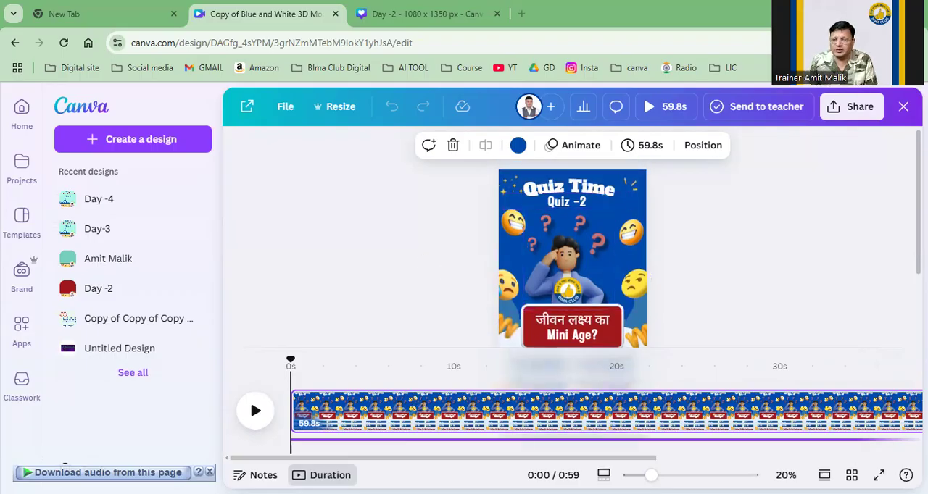
pyautogui.scroll(2, 671, 357)
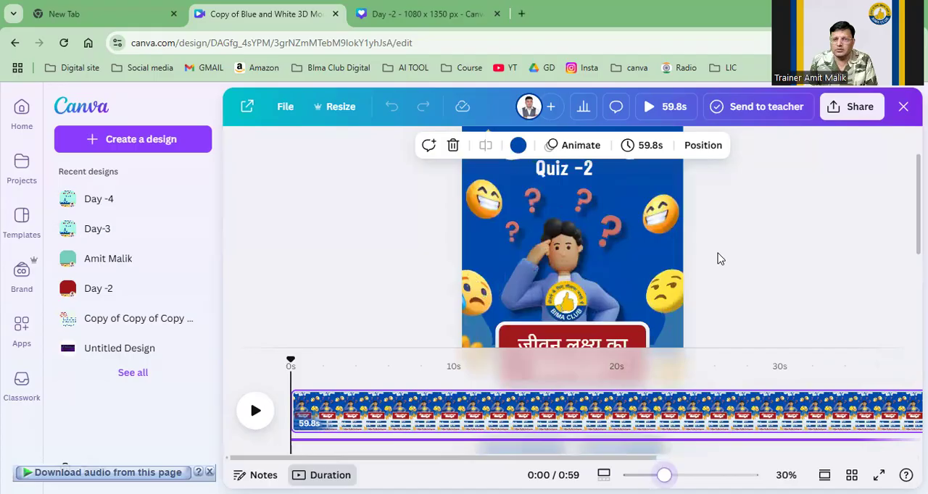
pyautogui.scroll(-3, 719, 259)
pyautogui.scroll(-3, 719, 259)
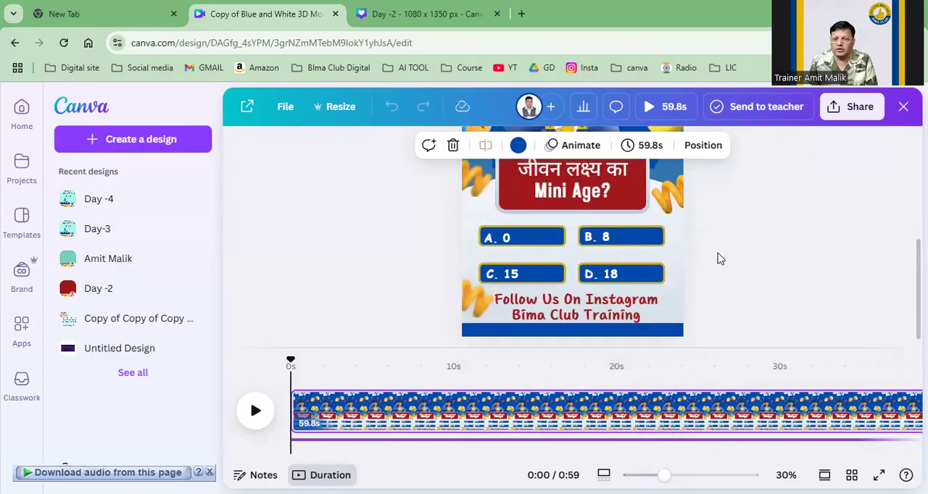
pyautogui.scroll(6, 719, 259)
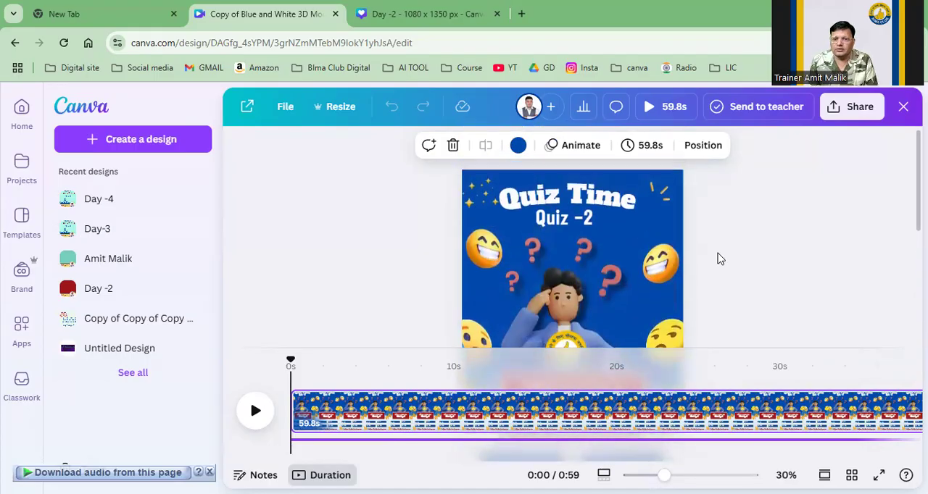
pyautogui.scroll(-6, 719, 259)
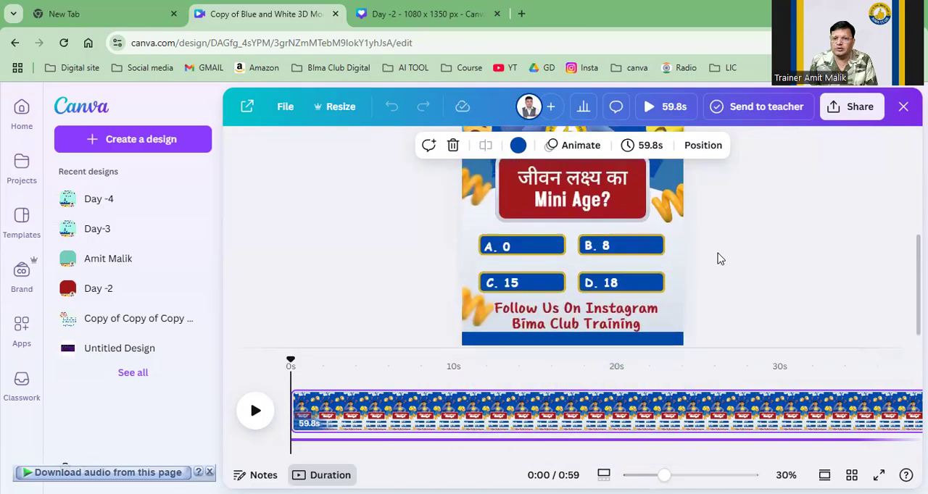
pyautogui.scroll(6, 720, 259)
pyautogui.scroll(-3, 720, 259)
pyautogui.scroll(3, 719, 258)
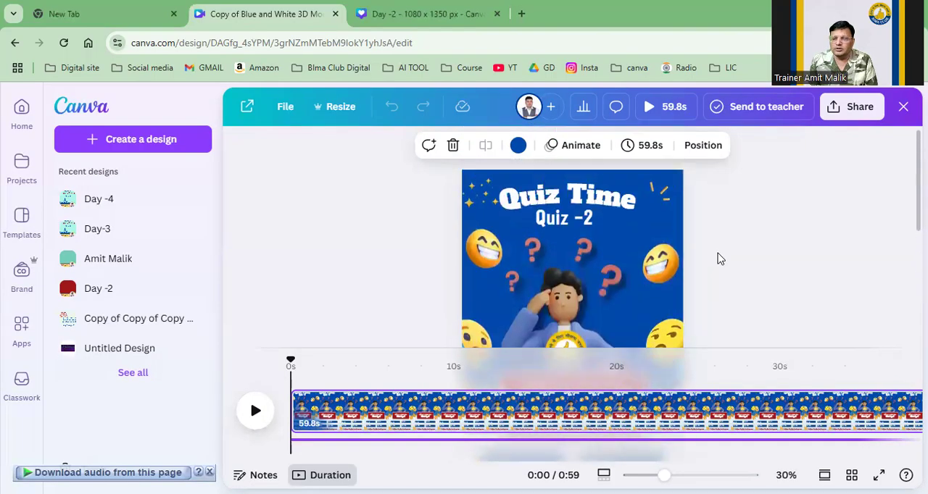
pyautogui.click(649, 109)
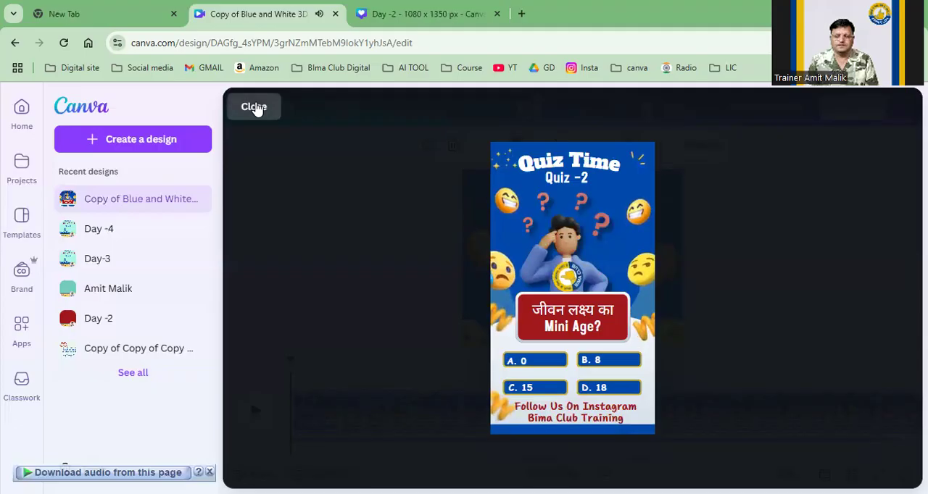
pyautogui.click(254, 107)
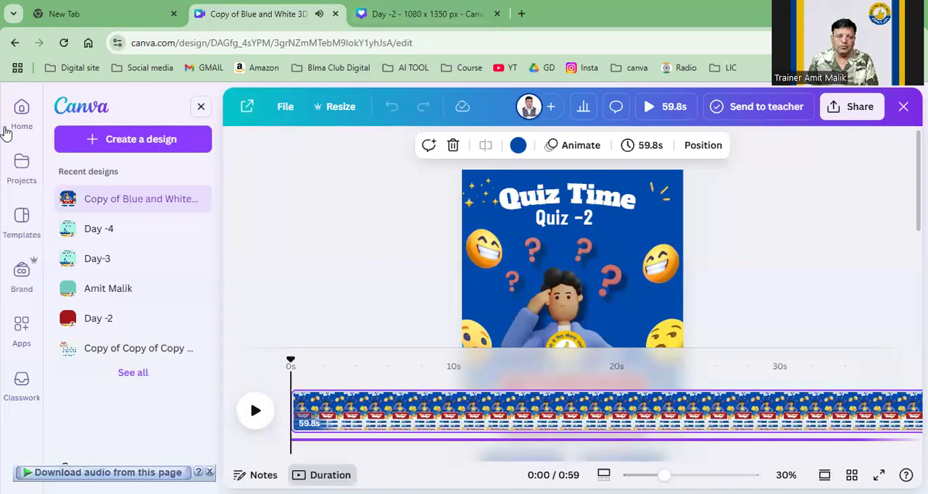
# Step: Return to the home page and browse the recent designs
pyautogui.click(27, 116)
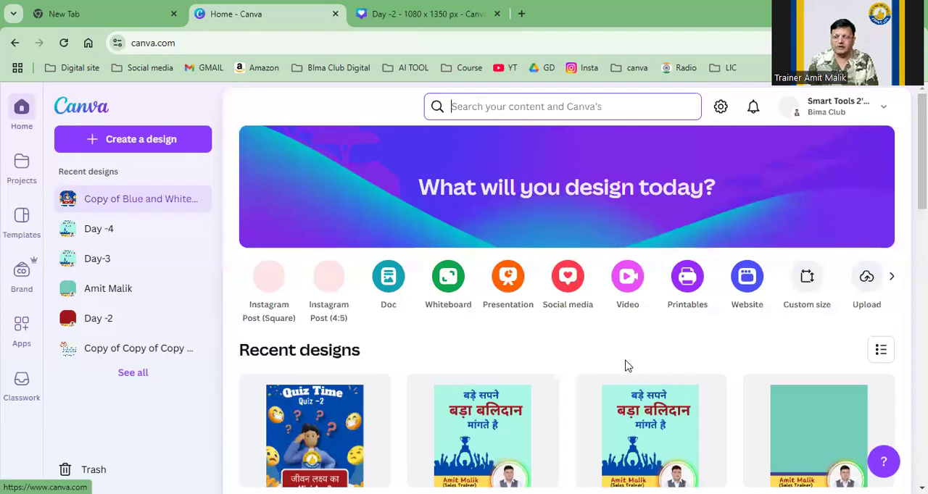
pyautogui.scroll(-5, 628, 366)
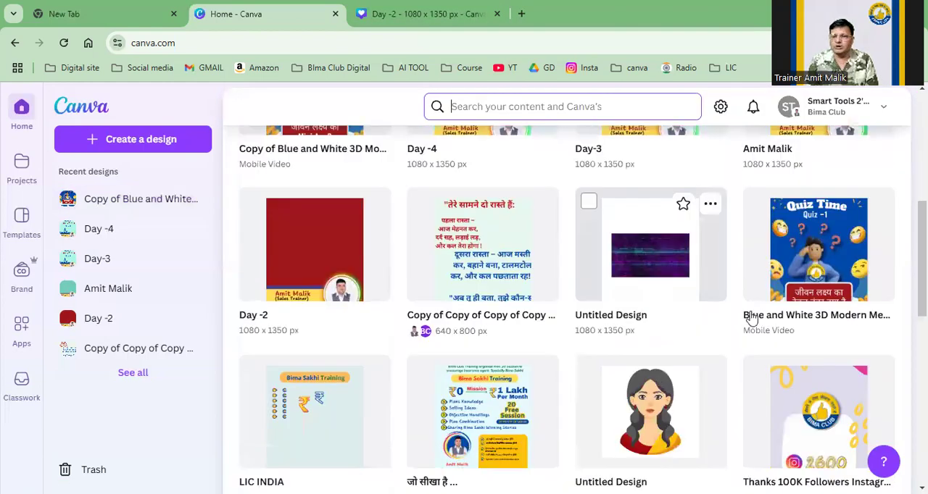
pyautogui.scroll(2, 839, 262)
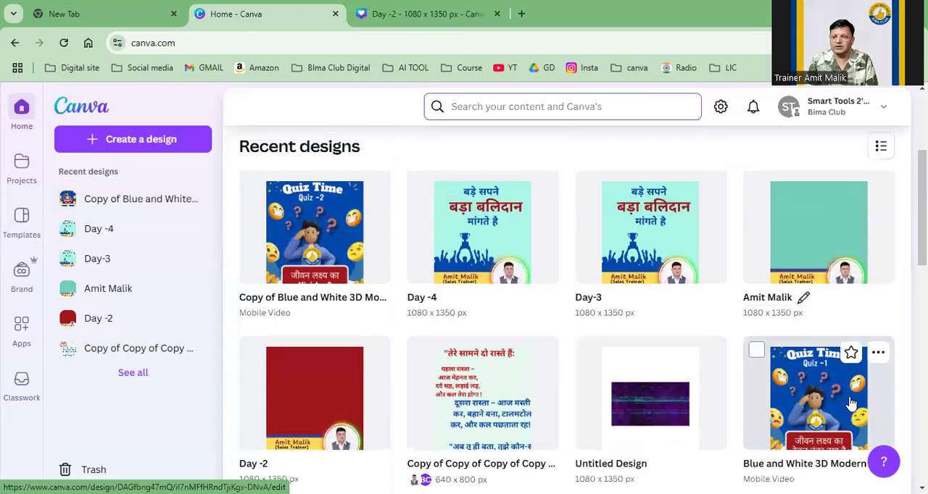
pyautogui.scroll(-5, 577, 395)
pyautogui.scroll(2, 577, 395)
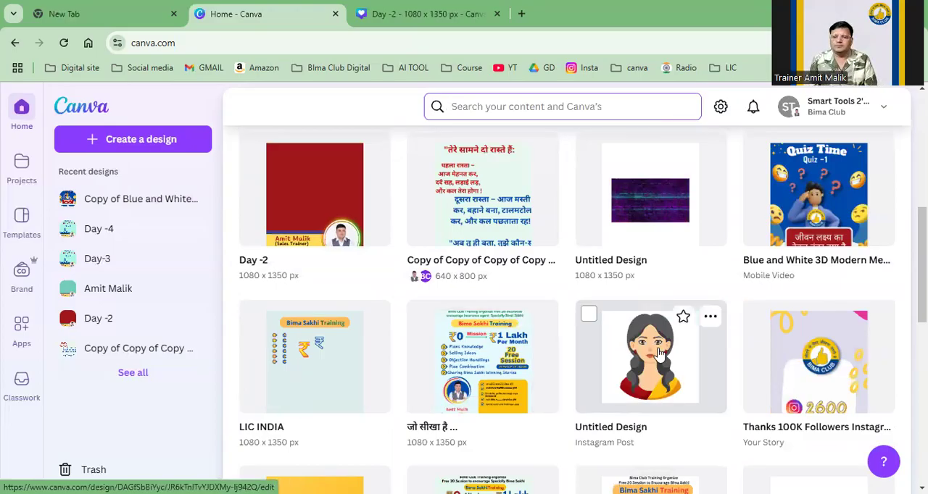
pyautogui.scroll(3, 482, 356)
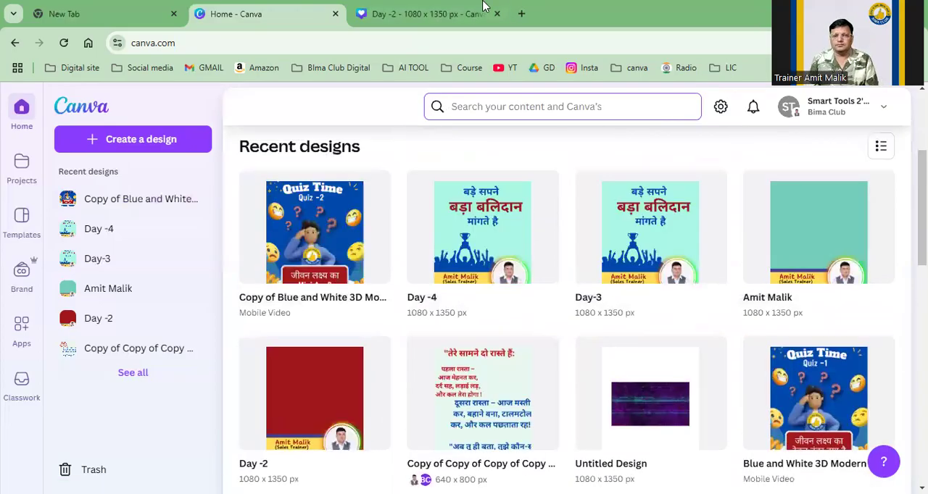
# Step: Switch to the Day -2 design and move the footer's upper blue line up, clear of the yellow band
pyautogui.click(417, 14)
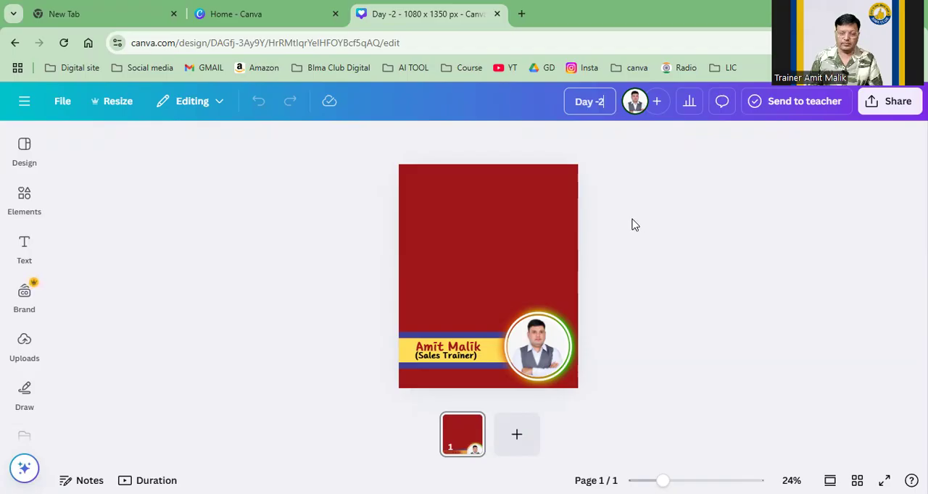
pyautogui.click(739, 287)
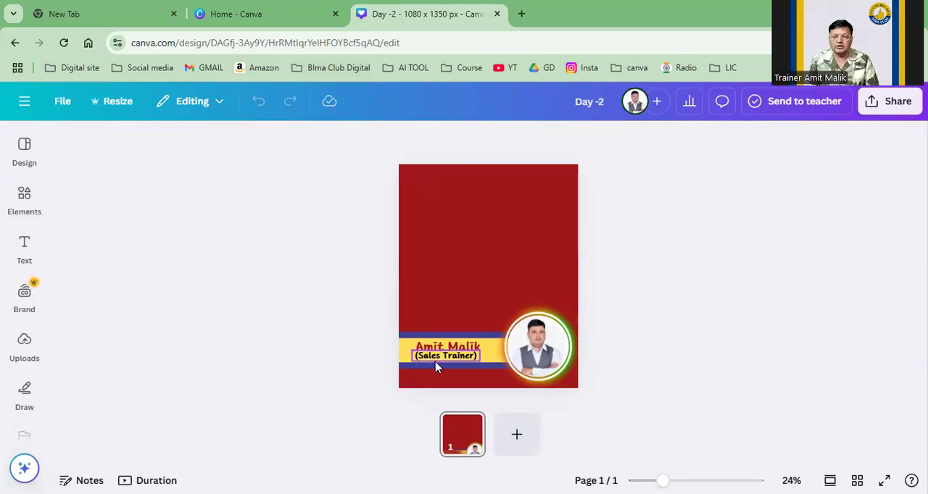
pyautogui.click(478, 337)
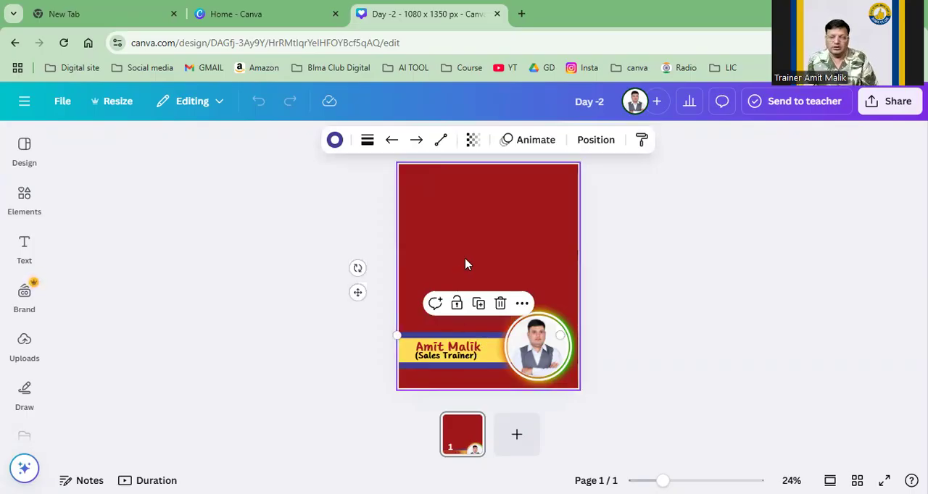
pyautogui.click(466, 264)
pyautogui.click(472, 337)
pyautogui.moveTo(473, 337); pyautogui.dragTo(472, 300)
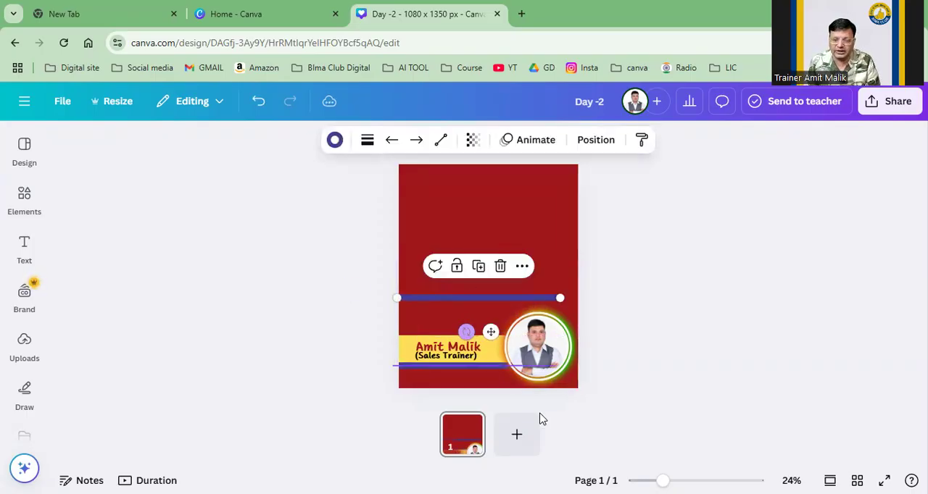
# Step: Extend the yellow footer band upward to a height of about 287 px
pyautogui.scroll(4, 613, 294)
pyautogui.scroll(-2, 627, 269)
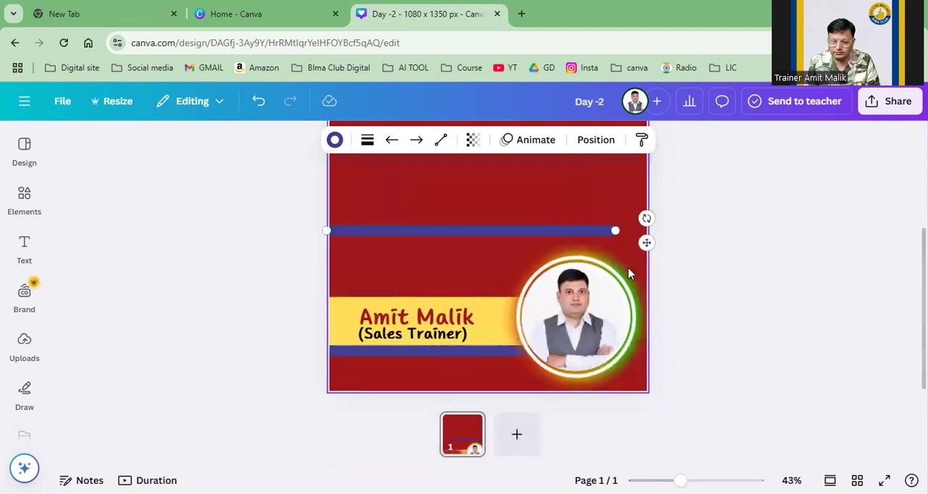
pyautogui.click(435, 292)
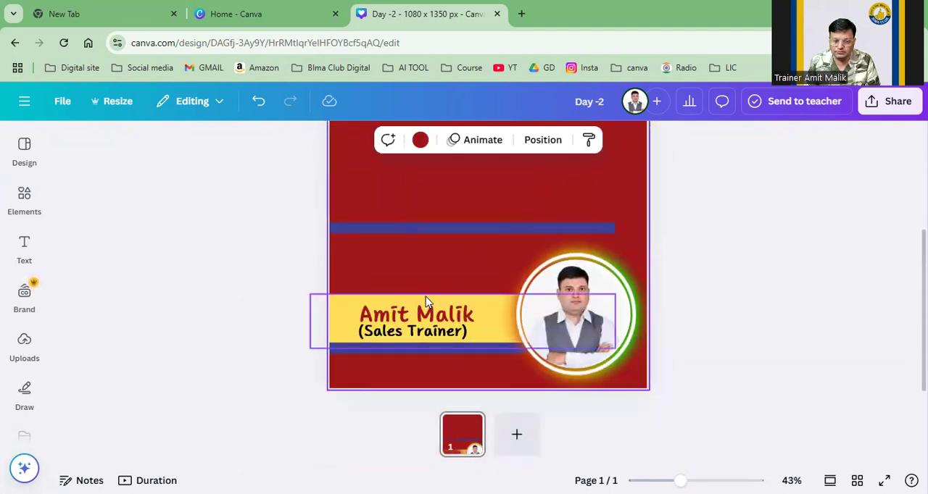
pyautogui.click(491, 302)
pyautogui.moveTo(463, 294); pyautogui.dragTo(468, 265)
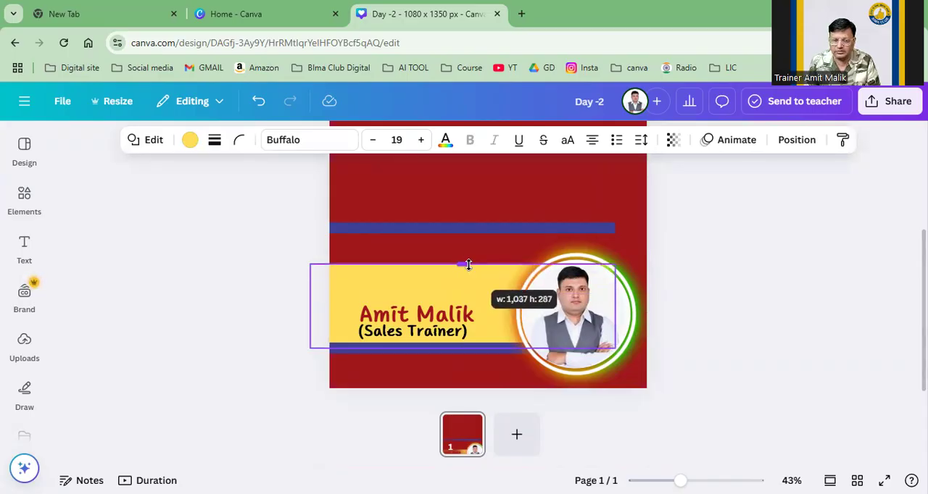
# Step: Shift the yellow band down slightly and place the two blue lines along its upper and lower edges
pyautogui.moveTo(363, 290); pyautogui.dragTo(363, 297)
pyautogui.moveTo(357, 348); pyautogui.dragTo(370, 358)
pyautogui.moveTo(427, 228); pyautogui.dragTo(422, 275)
# Step: Move the name and job title up in the band and replace the job title with "Insurance Advisior"
pyautogui.moveTo(404, 311); pyautogui.dragTo(404, 288)
pyautogui.moveTo(382, 339); pyautogui.dragTo(384, 321)
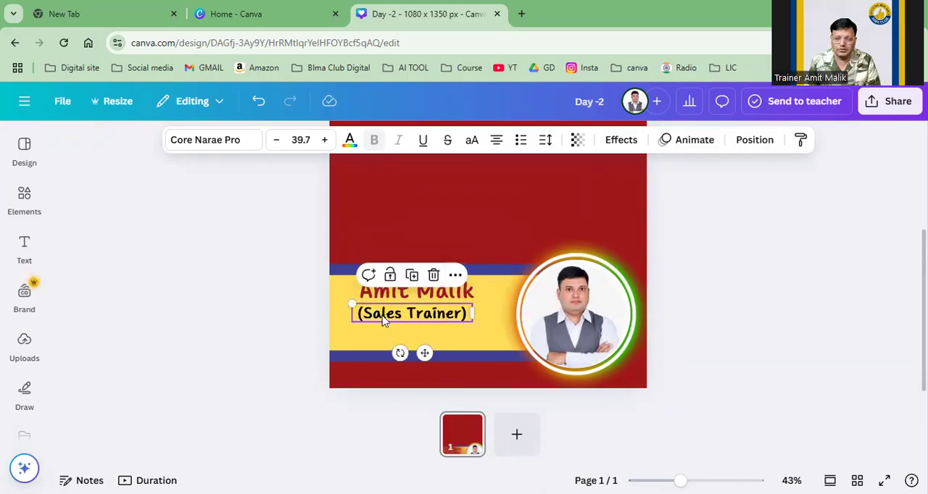
pyautogui.doubleClick(385, 313)
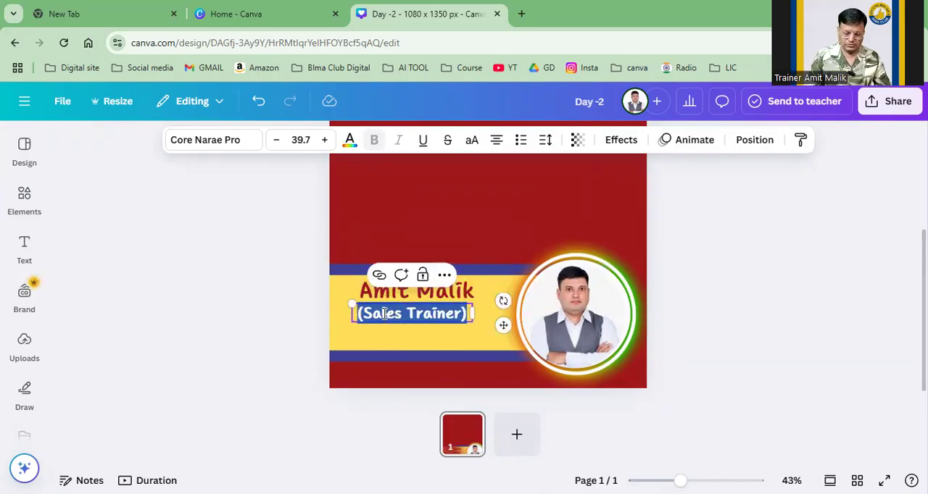
pyautogui.write('Insy')
pyautogui.press('BackSpace')
pyautogui.write('uran')
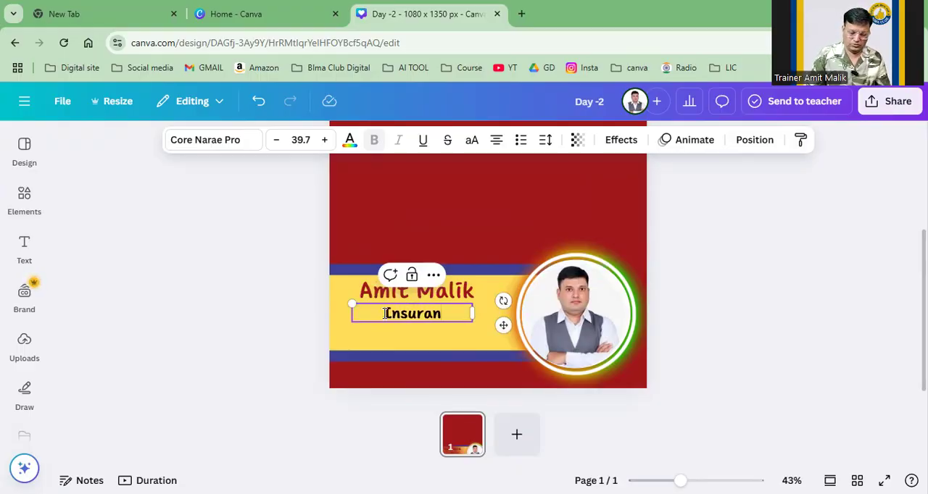
pyautogui.write('ce A')
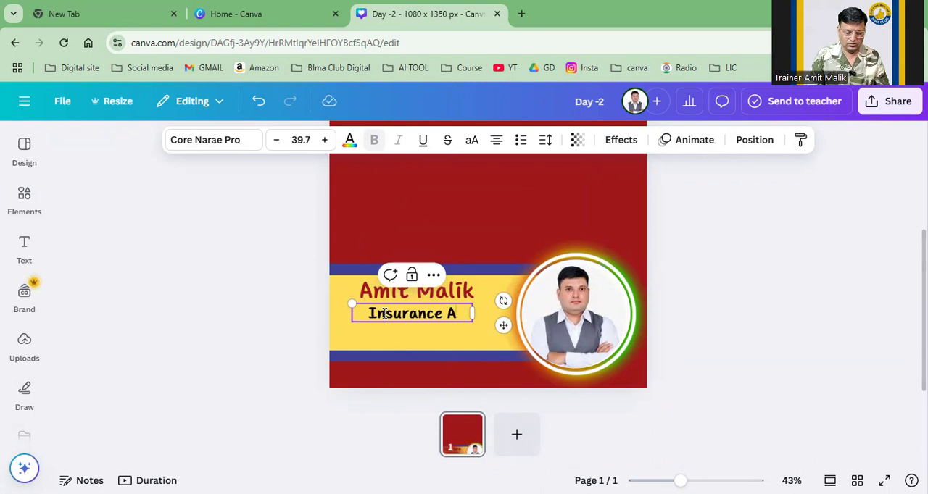
pyautogui.write('dvisior')
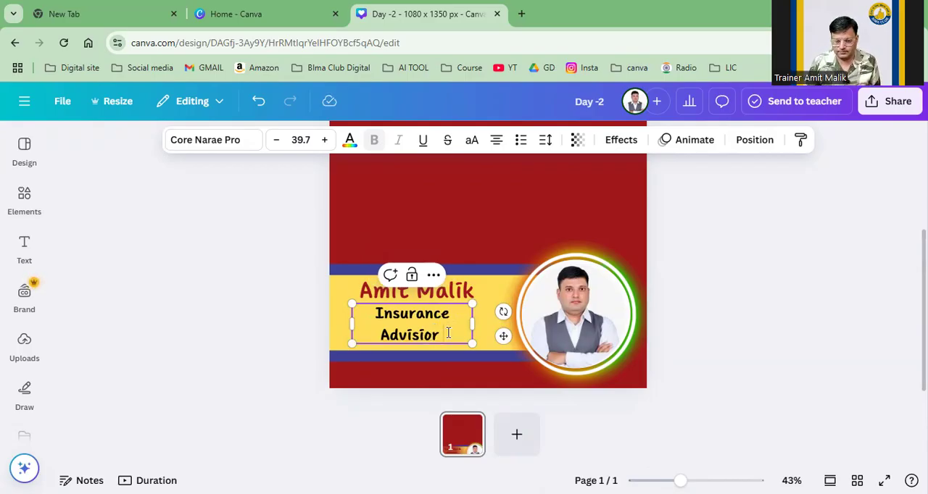
# Step: Fit the job title on one line just under the name and place a duplicate of it directly below
pyautogui.moveTo(472, 323); pyautogui.dragTo(427, 340)
pyautogui.click(491, 321)
pyautogui.click(482, 316)
pyautogui.click(468, 291)
pyautogui.click(466, 328)
pyautogui.click(469, 320)
pyautogui.click(422, 280)
# Step: Replace the duplicated line's text with the contact phone number and nudge it down slightly
pyautogui.doubleClick(428, 341)
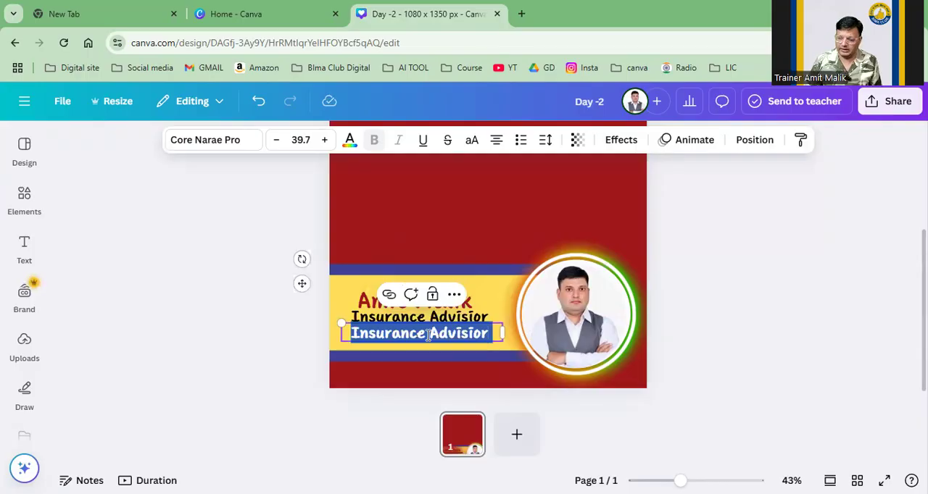
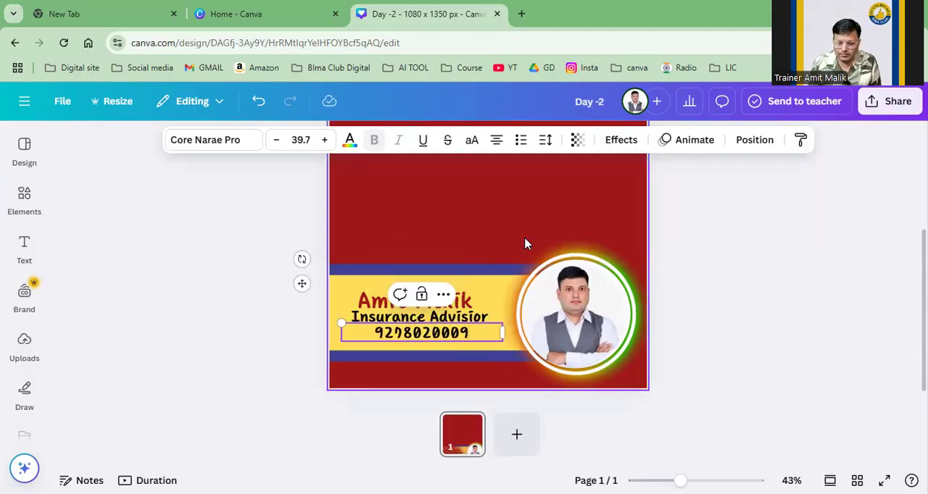
pyautogui.click(541, 220)
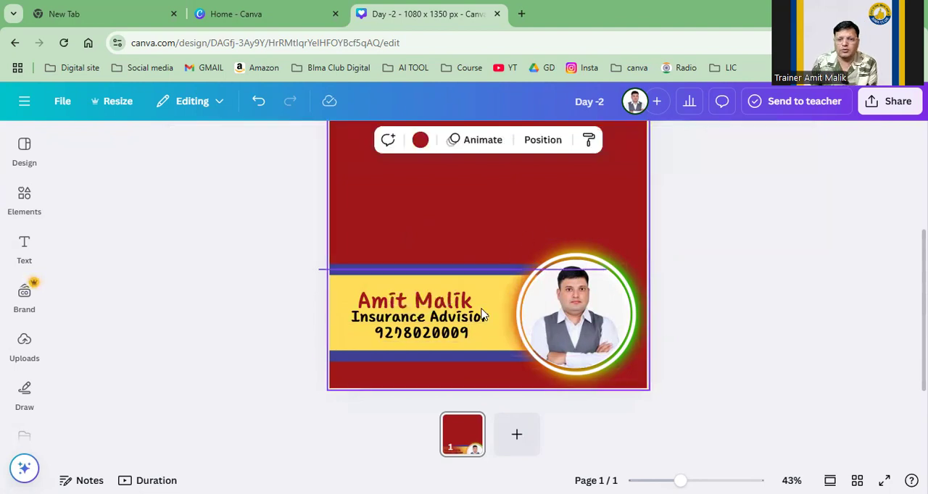
pyautogui.moveTo(466, 335)
pyautogui.mouseDown()
pyautogui.moveTo(469, 345)
pyautogui.moveTo(465, 338)
pyautogui.mouseUp()
pyautogui.click(506, 210)
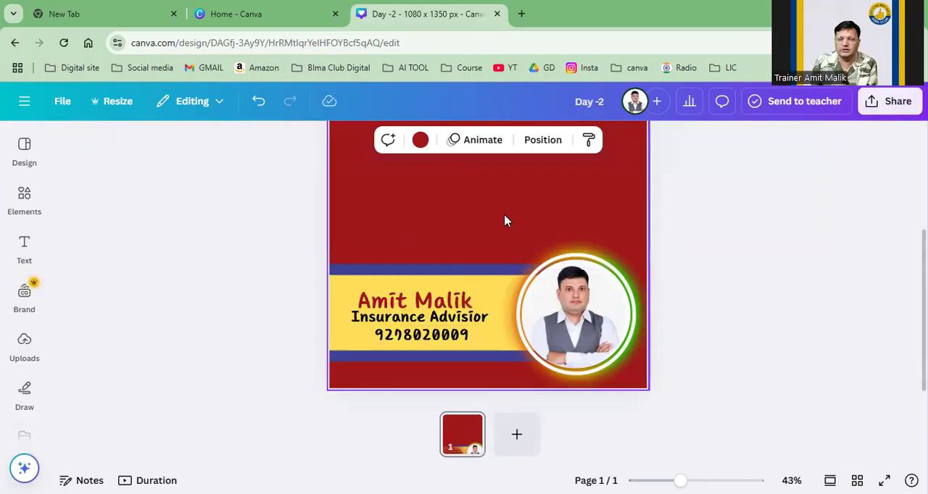
# Step: Recolor the yellow footer band to the document's white
pyautogui.click(335, 342)
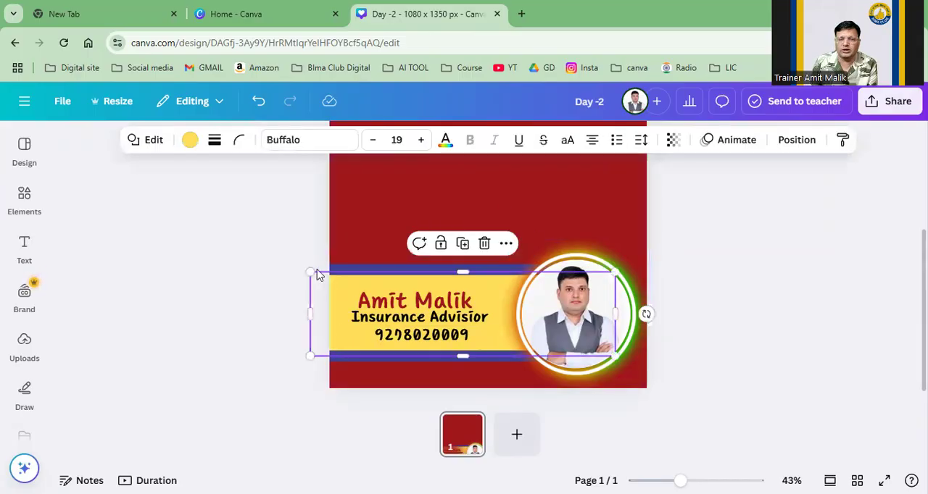
pyautogui.click(190, 140)
pyautogui.click(254, 285)
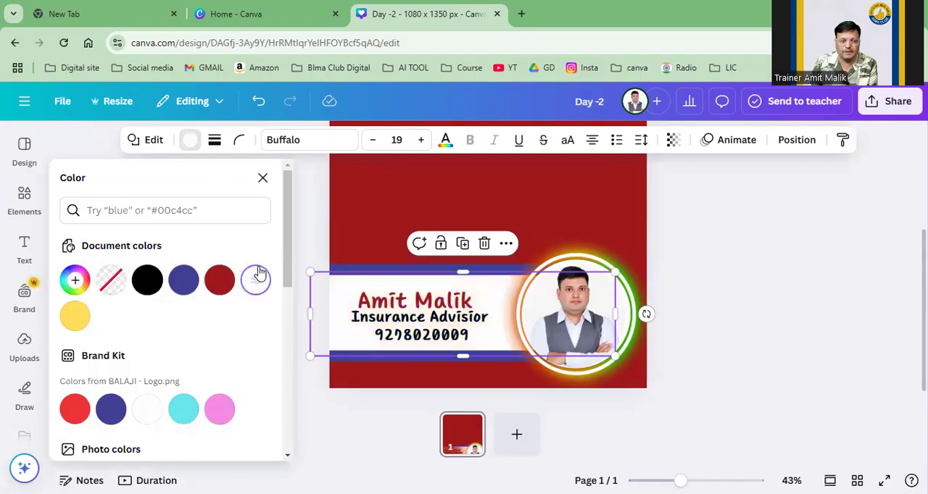
pyautogui.click(790, 269)
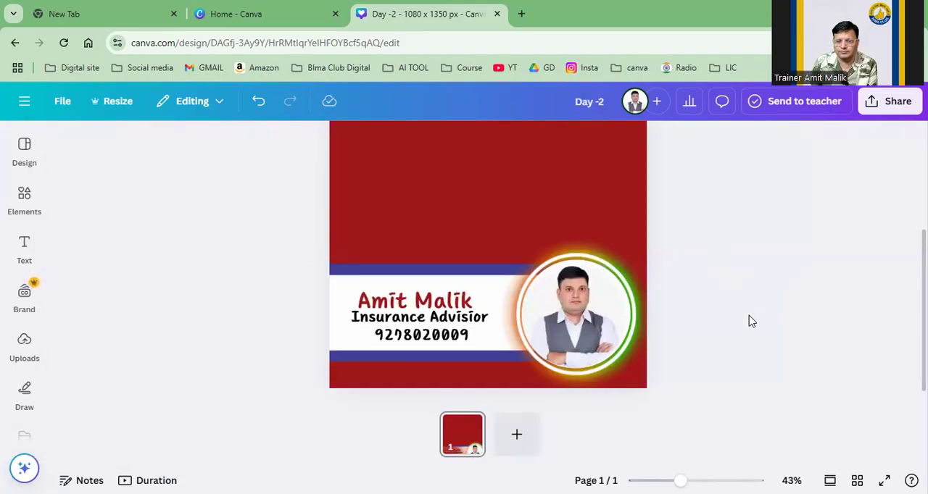
# Step: Recolor the phone number to the document's blue and move the name up slightly within the footer band
pyautogui.click(410, 346)
pyautogui.click(349, 140)
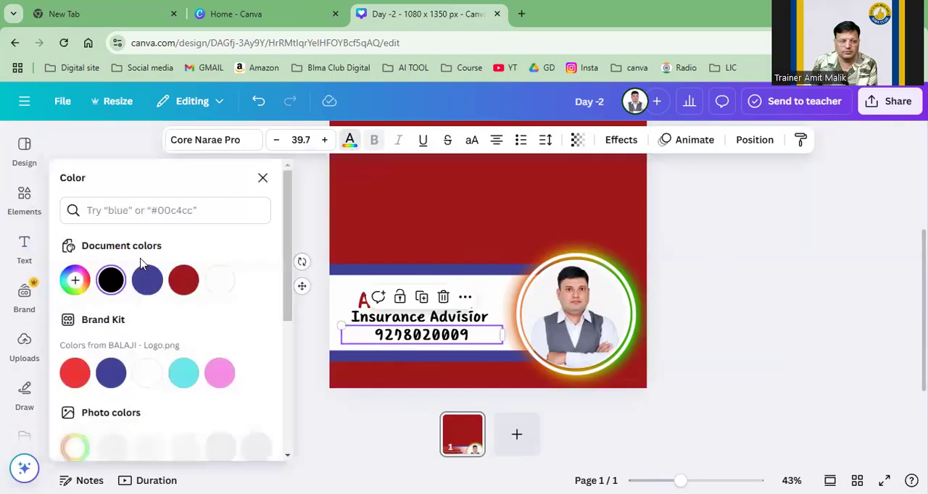
pyautogui.click(421, 201)
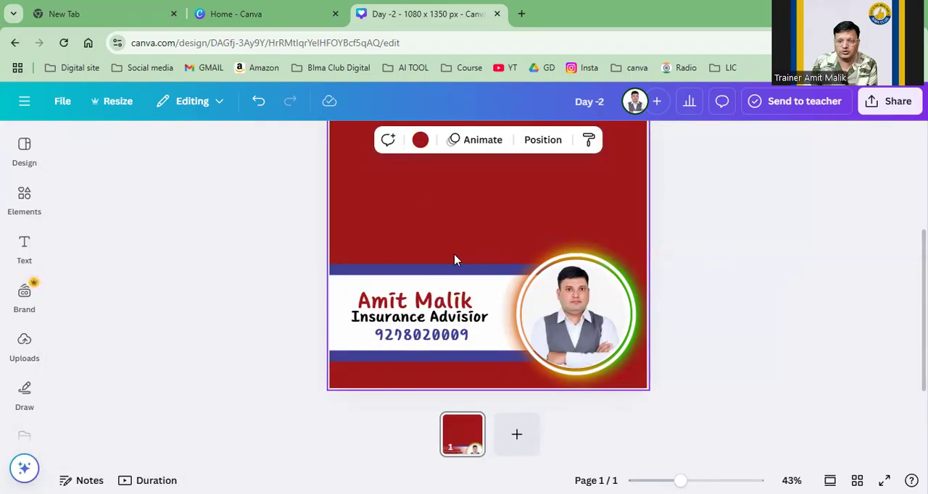
pyautogui.click(453, 292)
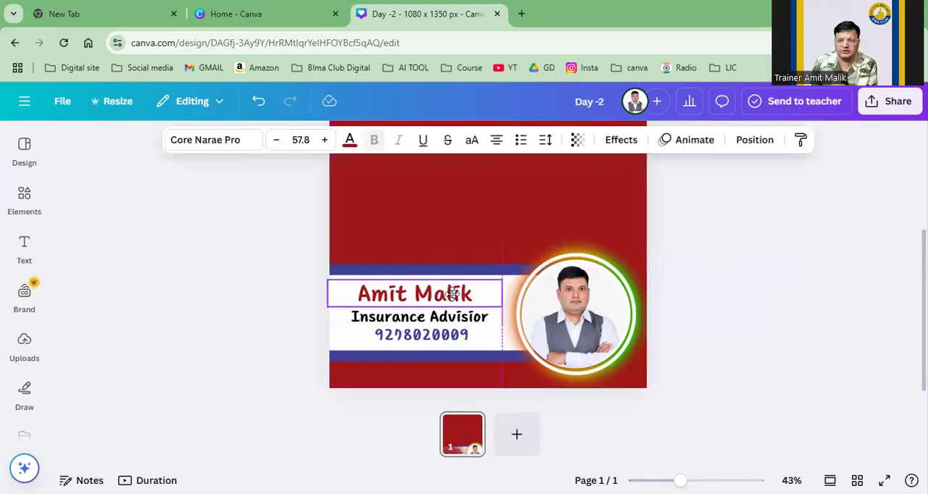
# Step: Position the name just above the job title and shift the phone number slightly down and left within the white footer band
pyautogui.moveTo(452, 295); pyautogui.dragTo(455, 294)
pyautogui.click(449, 342)
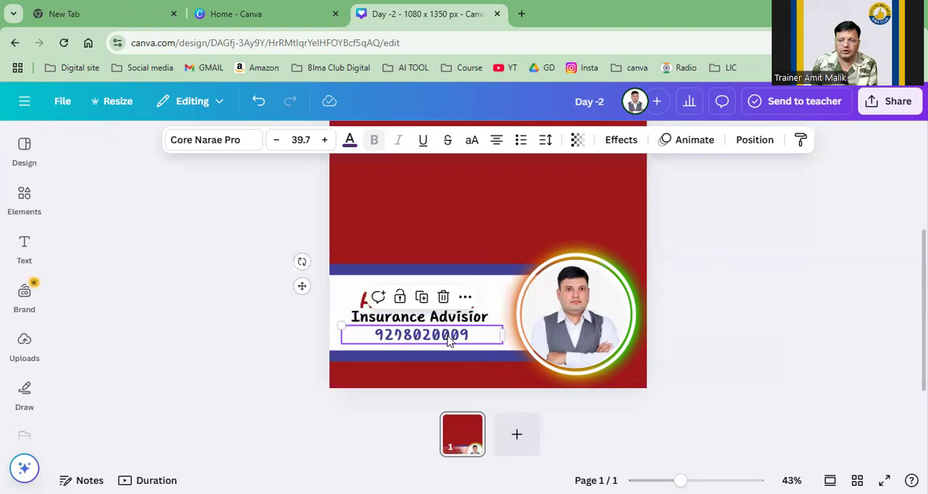
pyautogui.moveTo(449, 342); pyautogui.dragTo(444, 345)
pyautogui.scroll(1, 472, 265)
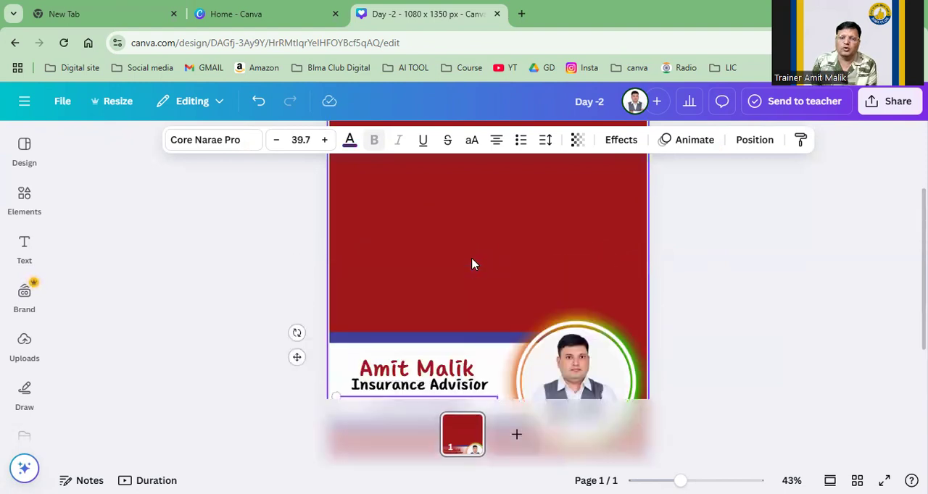
pyautogui.scroll(-1, 475, 261)
pyautogui.click(823, 300)
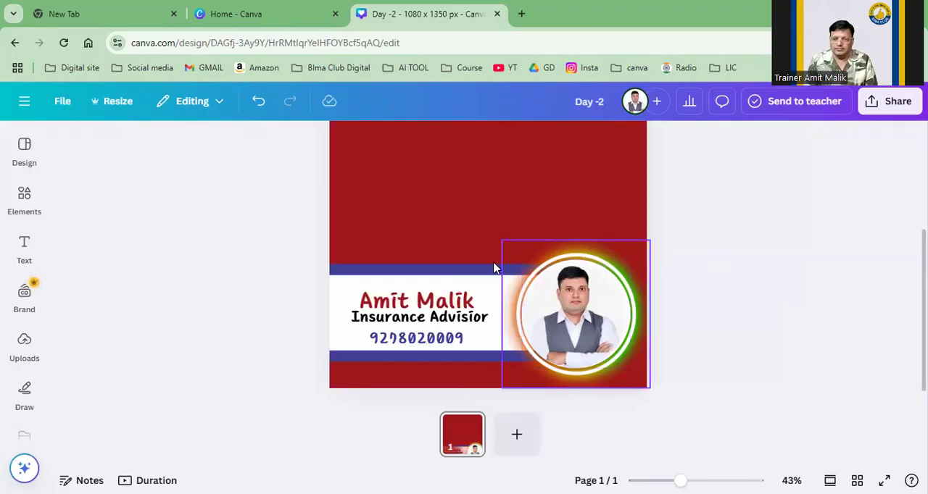
pyautogui.click(455, 270)
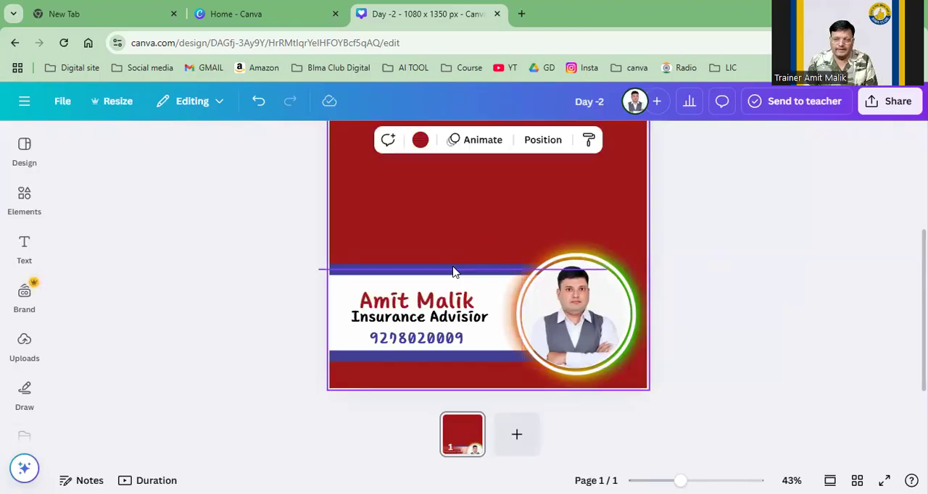
pyautogui.click(840, 288)
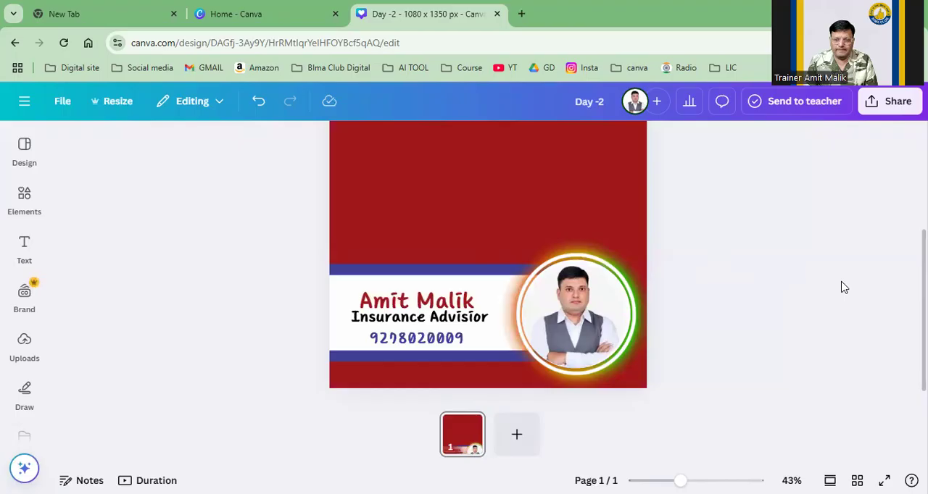
pyautogui.click(635, 218)
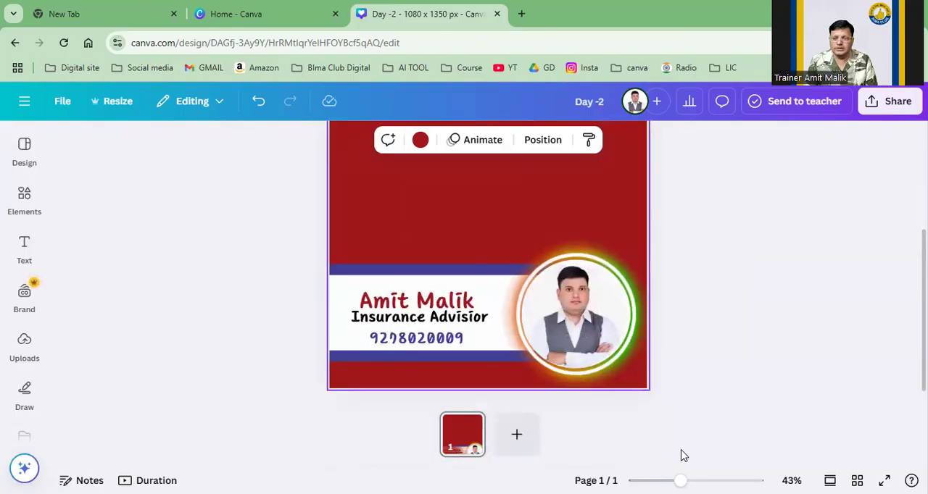
pyautogui.moveTo(679, 480); pyautogui.dragTo(699, 480)
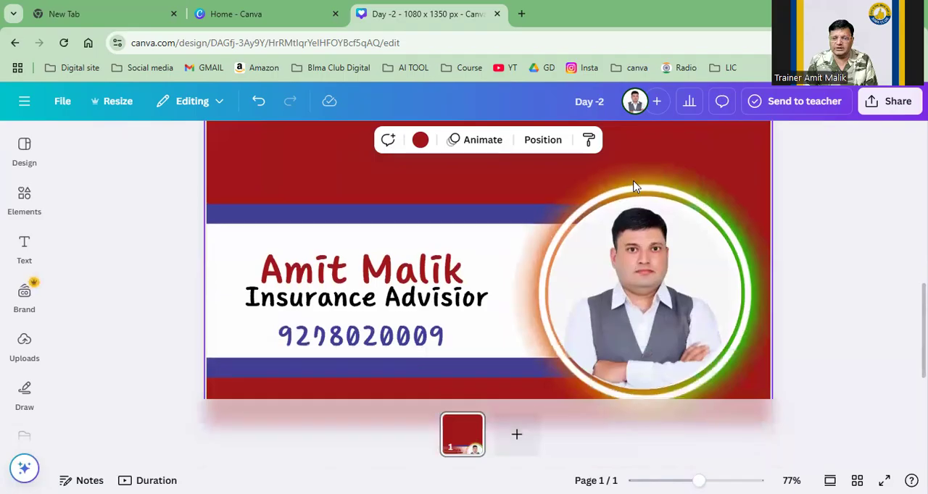
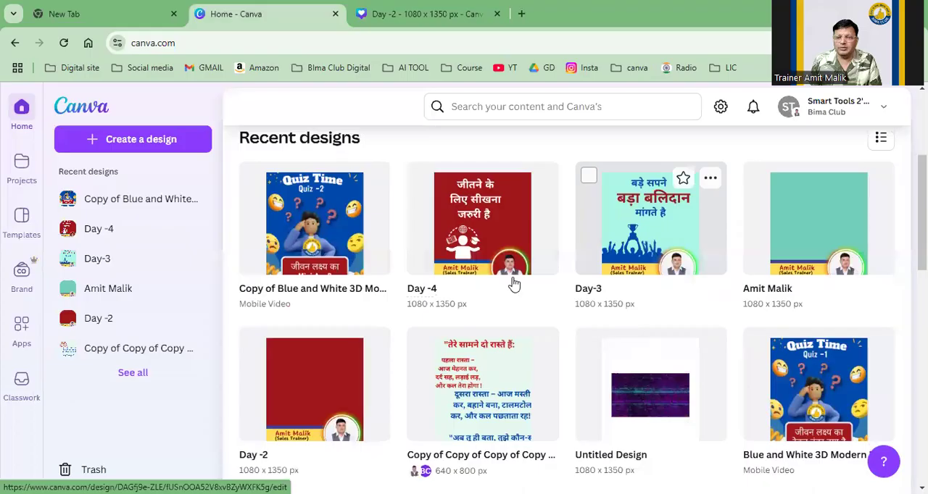
# Step: Open the 640 x 800 px design with the Hindi "two paths" quote from the recent designs in the full editor
pyautogui.click(513, 370)
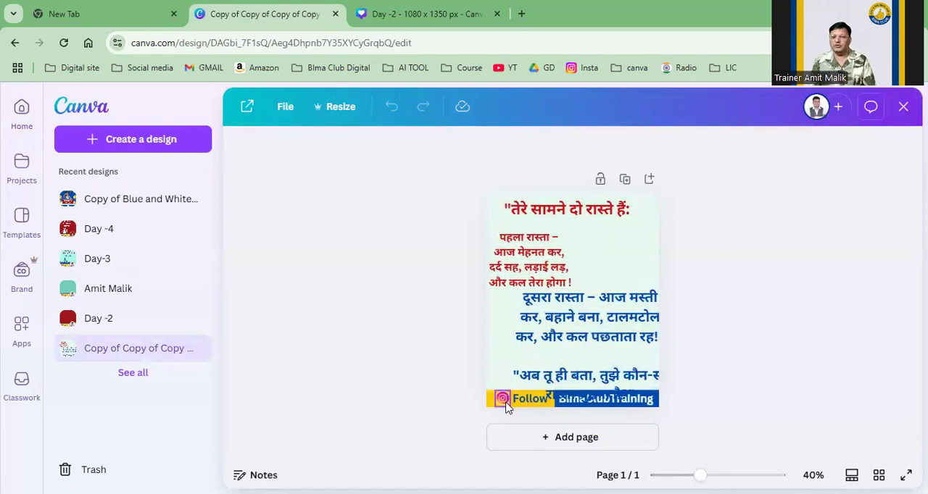
pyautogui.click(594, 378)
pyautogui.click(726, 358)
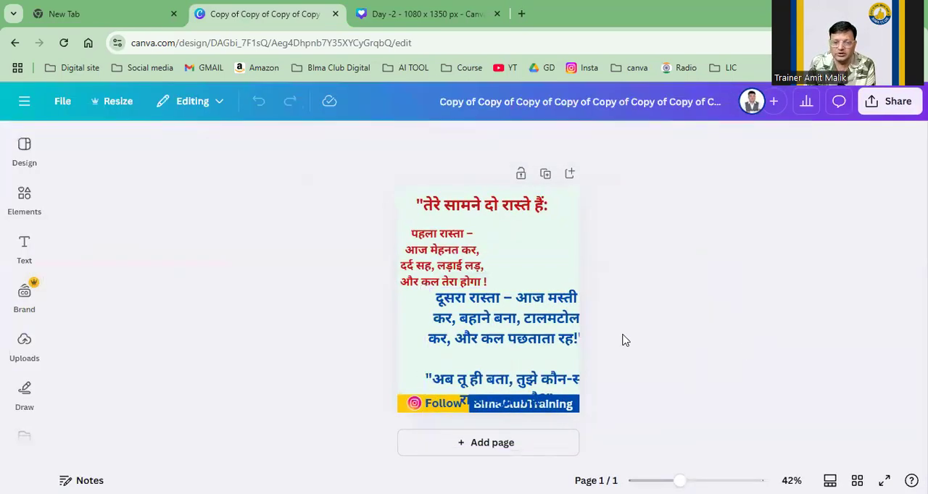
# Step: Break the blue second-path paragraph into five short lines, splitting after "दूसरा रास्ता –", "आज मस्ती कर,", "बहाने बना," and "टालमटोल कर,"
pyautogui.click(545, 342)
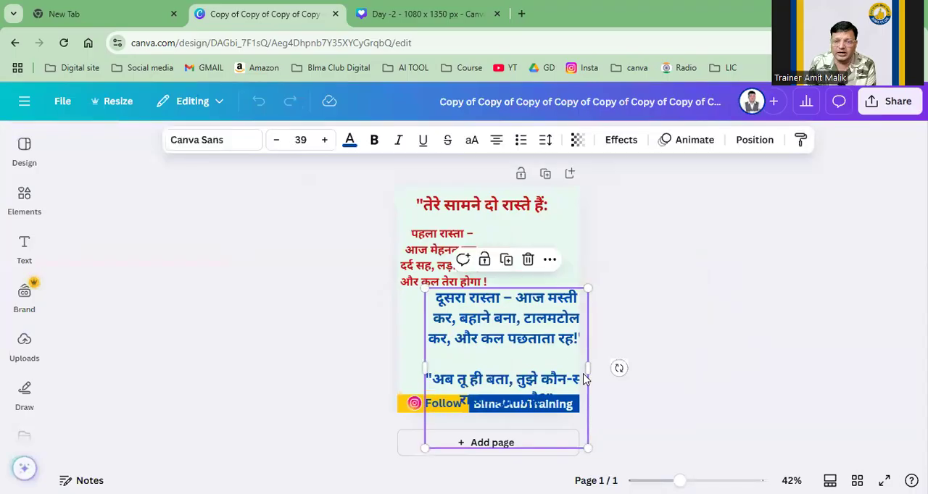
pyautogui.click(445, 381)
pyautogui.click(499, 392)
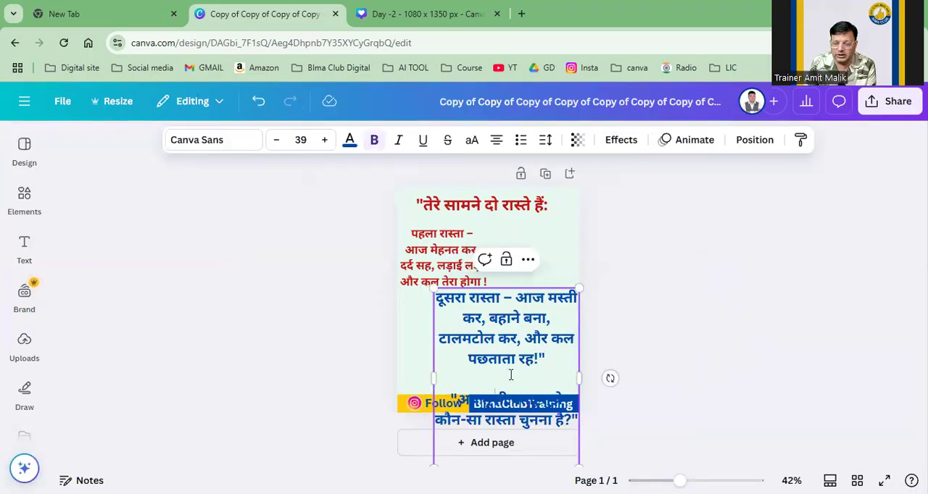
pyautogui.click(517, 300)
pyautogui.press('Return')
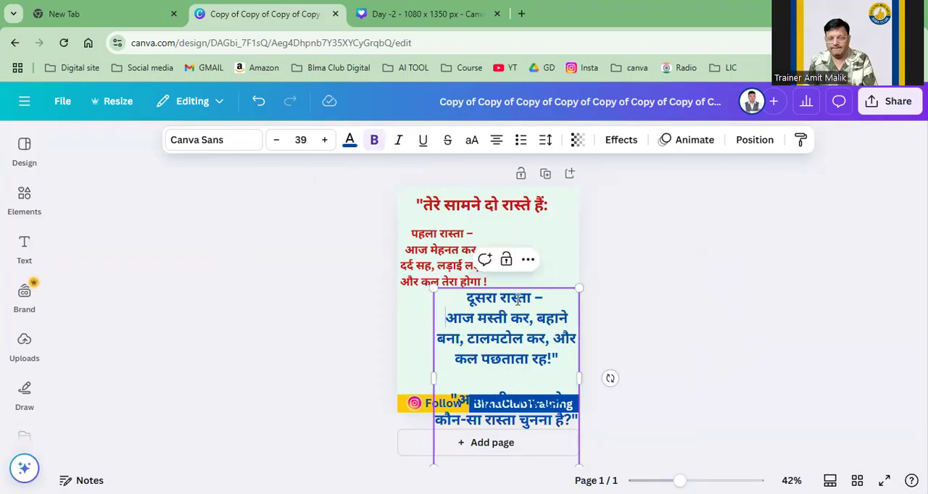
pyautogui.click(536, 317)
pyautogui.press('Return')
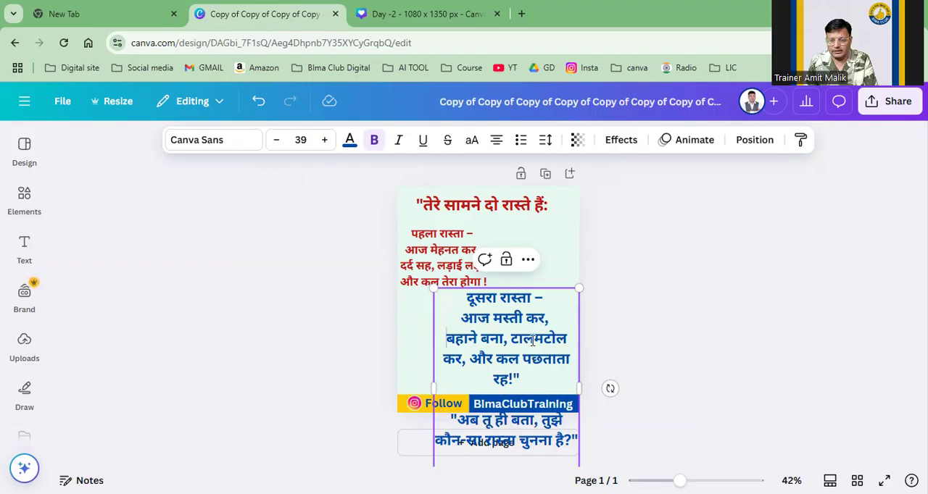
pyautogui.click(513, 338)
pyautogui.press('Return')
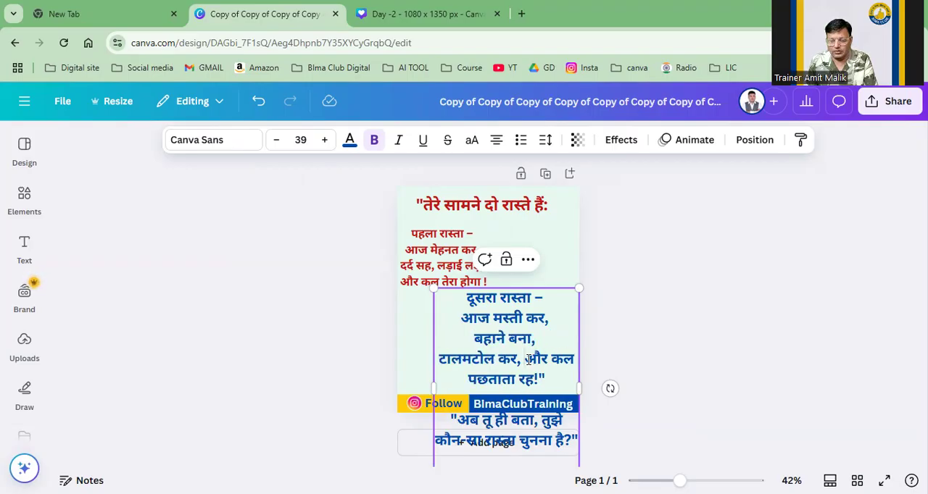
pyautogui.click(527, 360)
pyautogui.press('Return')
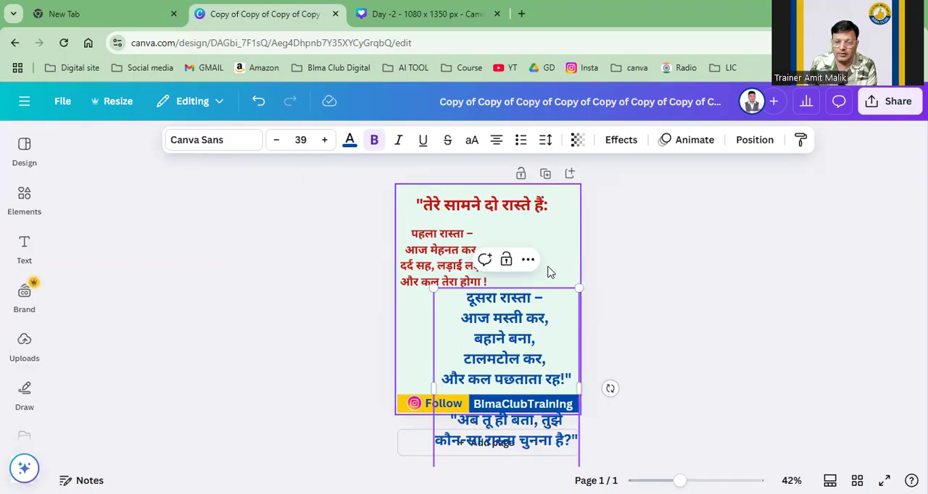
# Step: Reduce the blue paragraph's font size to 30.5 and move it up near the end of the red paragraph
pyautogui.moveTo(434, 289); pyautogui.dragTo(444, 288)
pyautogui.click(444, 286)
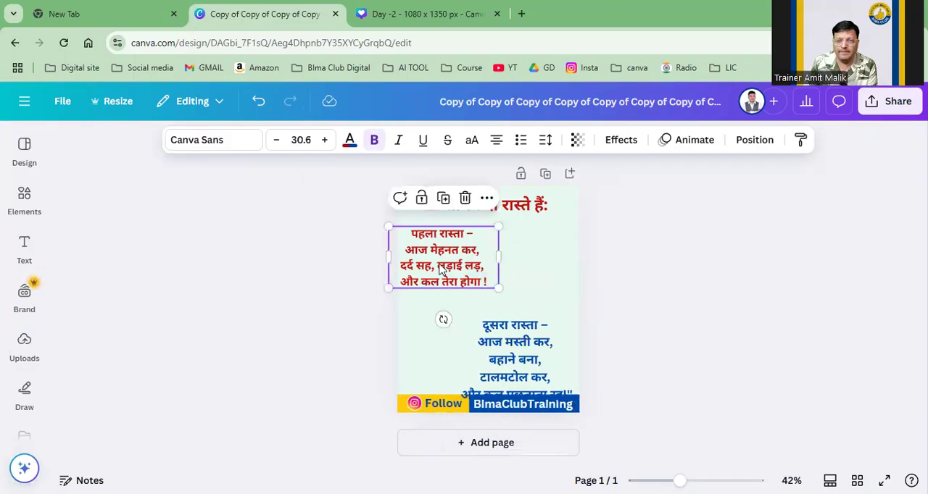
pyautogui.click(547, 370)
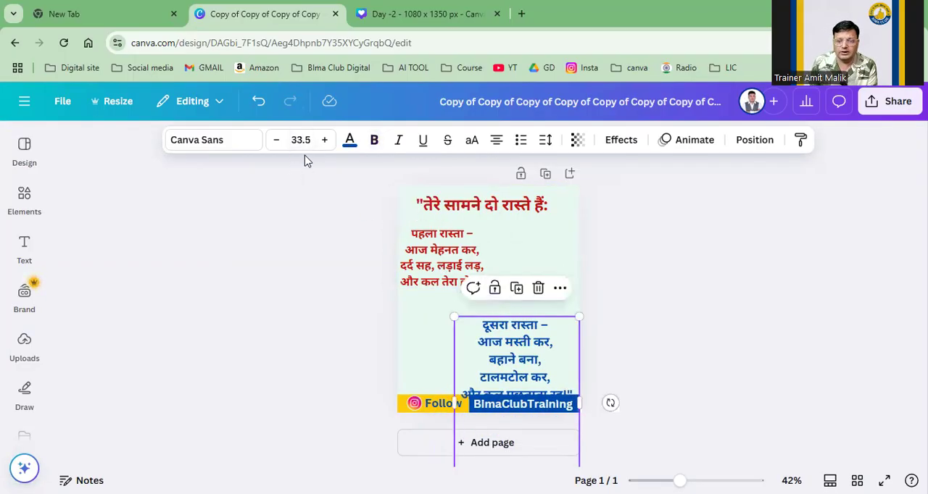
pyautogui.click(300, 140)
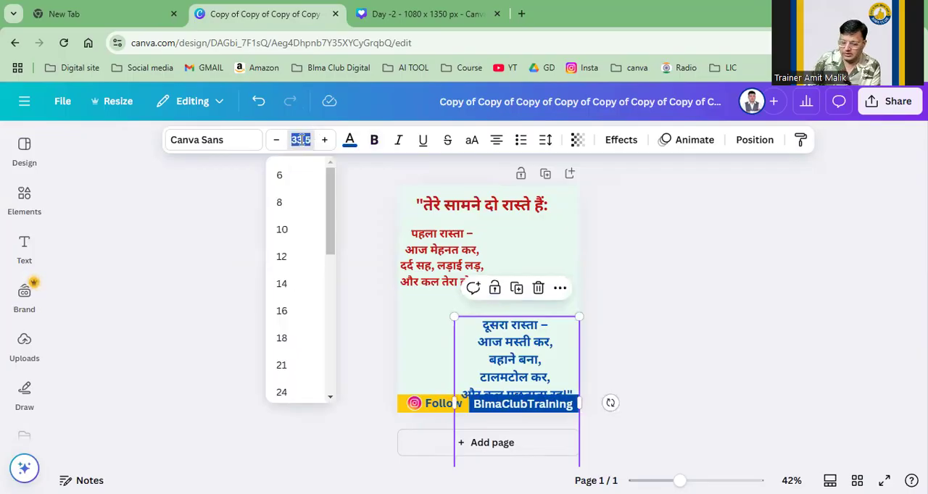
pyautogui.click(277, 140)
pyautogui.click(276, 140)
pyautogui.click(277, 140)
pyautogui.click(276, 140)
pyautogui.click(324, 140)
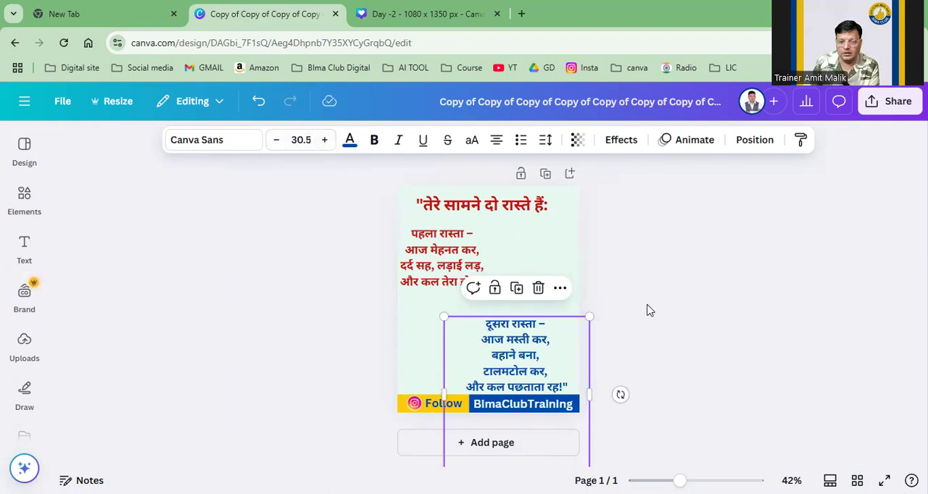
pyautogui.click(611, 327)
pyautogui.moveTo(575, 351); pyautogui.dragTo(575, 313)
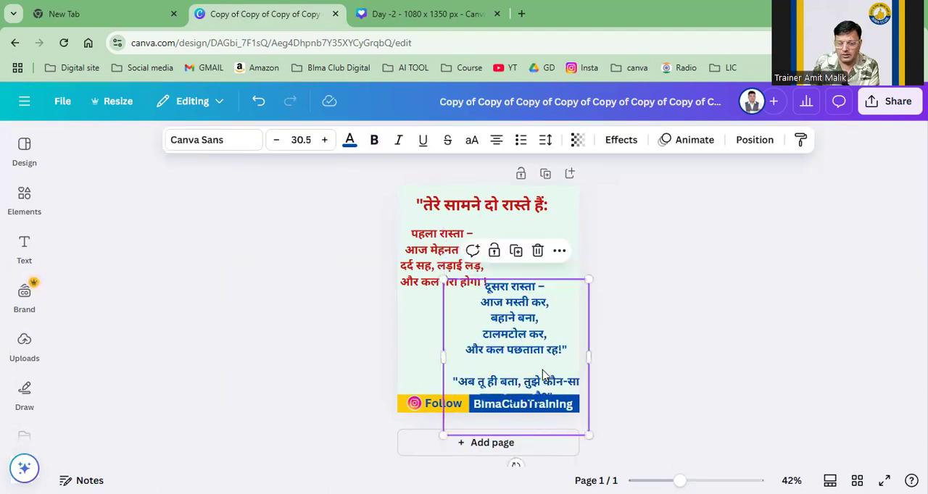
# Step: Cut the closing question "अब तू ही बता, तुझे कौन-सा रास्ता चुनना है?" from the blue paragraph and remove the blank lines after "रह!"
pyautogui.click(464, 382)
pyautogui.moveTo(462, 381); pyautogui.dragTo(572, 400)
pyautogui.hotkey('ctrl', 'c')
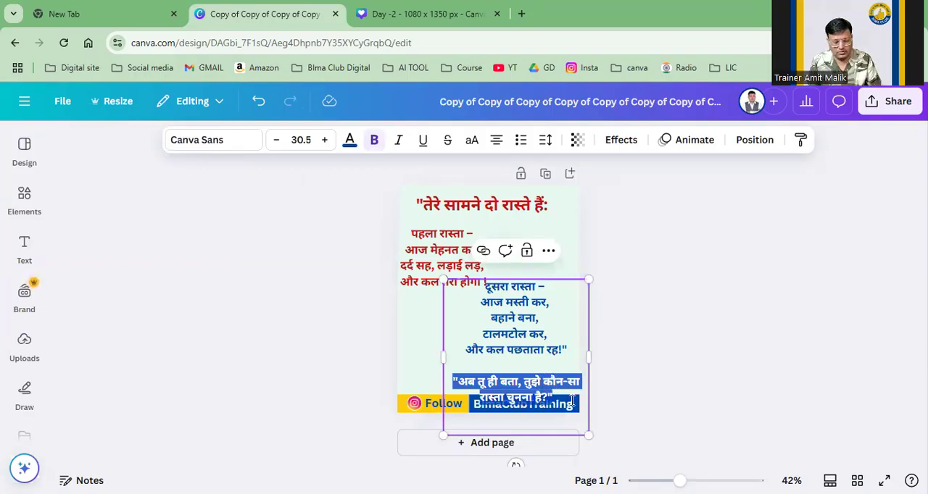
pyautogui.press('BackSpace')
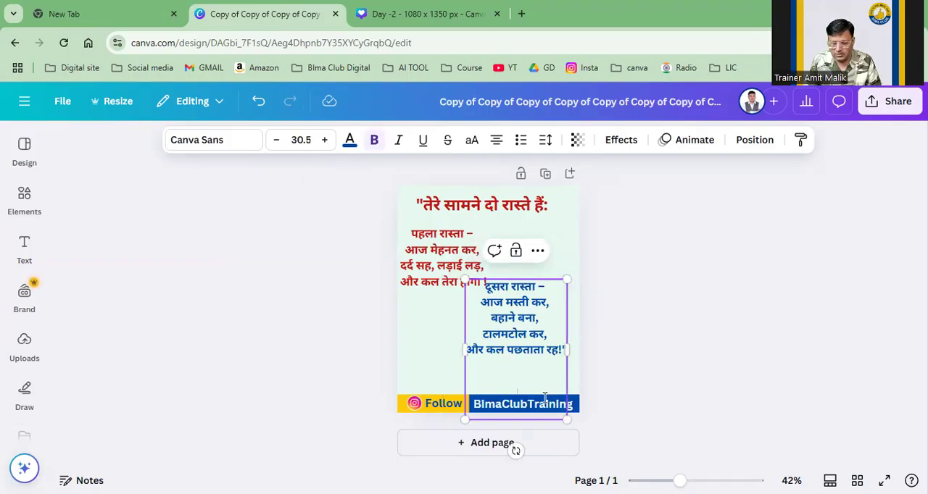
pyautogui.press('BackSpace')
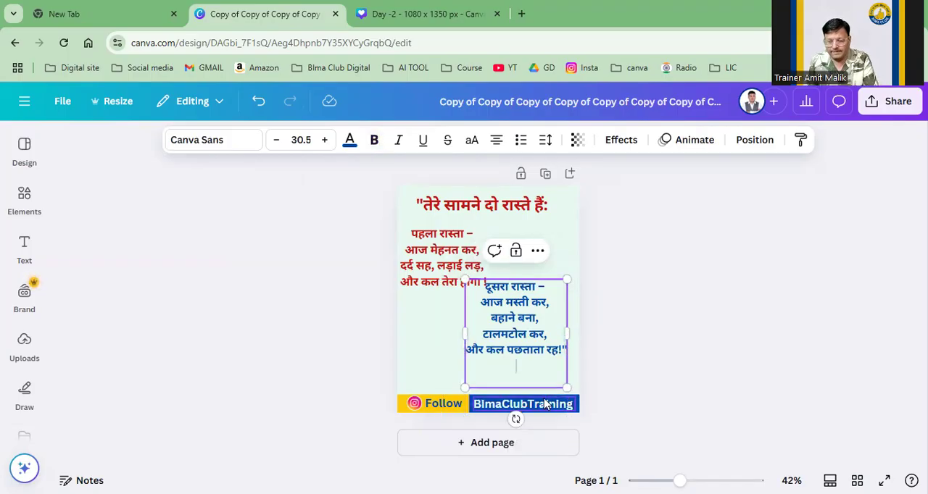
pyautogui.press('BackSpace')
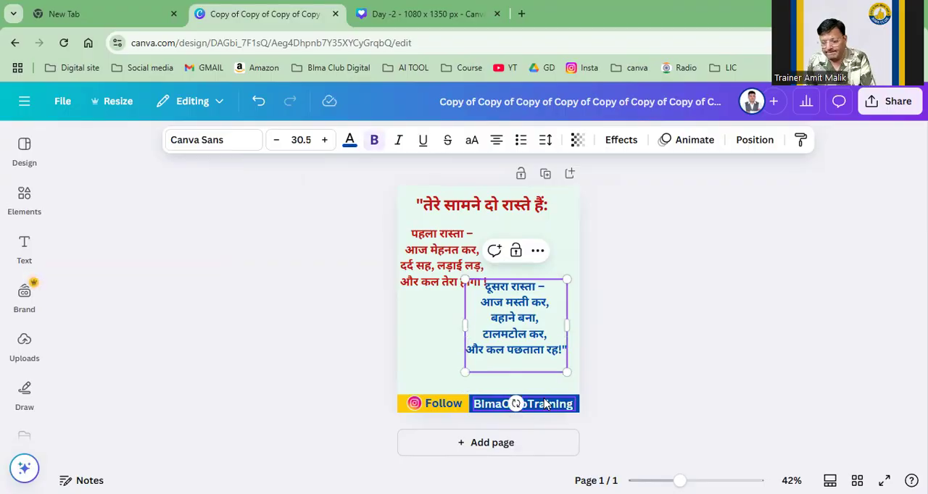
# Step: Try the red and blue paragraphs side by side, then arrange the blue one diagonally below the red one
pyautogui.moveTo(533, 316)
pyautogui.mouseDown()
pyautogui.moveTo(536, 339)
pyautogui.moveTo(471, 335)
pyautogui.moveTo(534, 312)
pyautogui.moveTo(534, 321)
pyautogui.mouseUp()
pyautogui.moveTo(494, 285); pyautogui.dragTo(489, 297)
pyautogui.moveTo(510, 341); pyautogui.dragTo(517, 292)
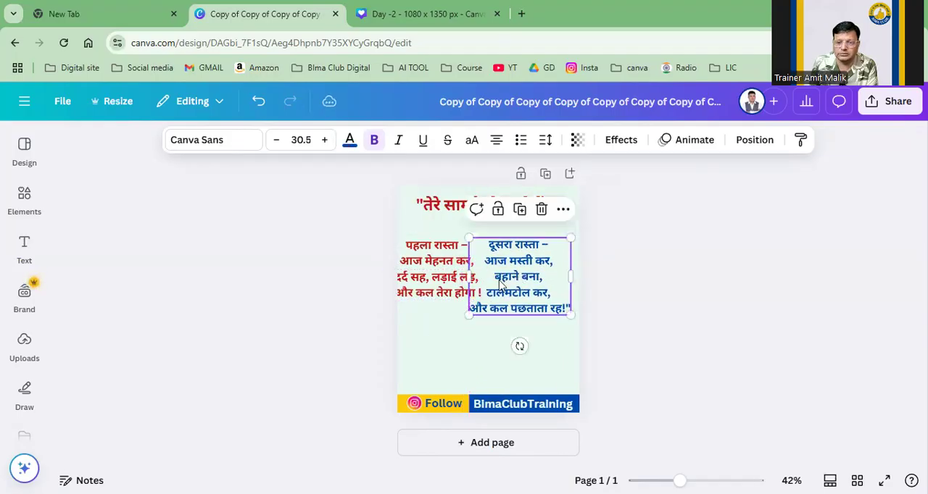
pyautogui.moveTo(454, 281); pyautogui.dragTo(460, 281)
pyautogui.moveTo(518, 284); pyautogui.dragTo(508, 356)
pyautogui.click(439, 278)
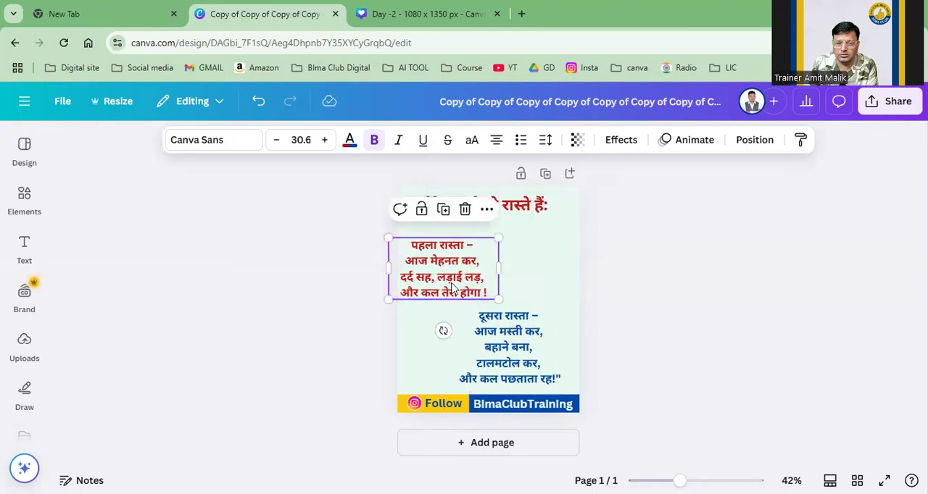
pyautogui.click(473, 287)
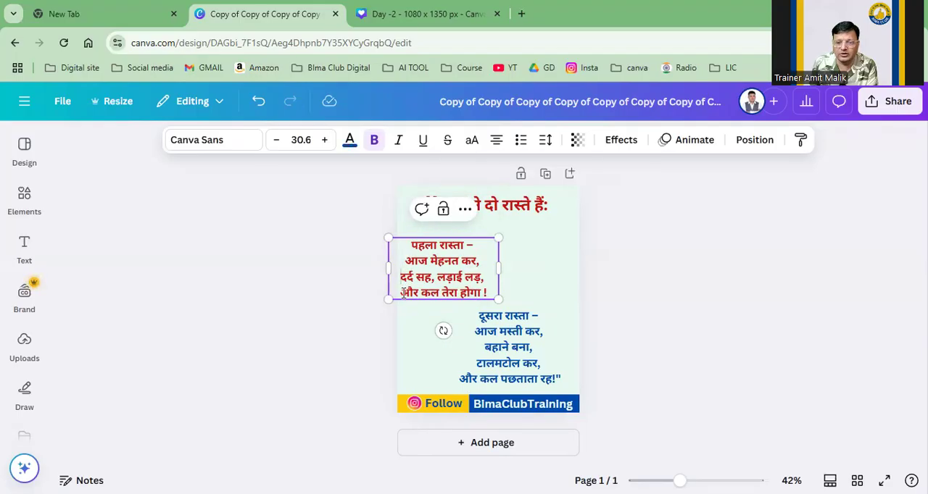
pyautogui.click(530, 344)
pyautogui.moveTo(519, 350); pyautogui.dragTo(528, 347)
pyautogui.click(526, 346)
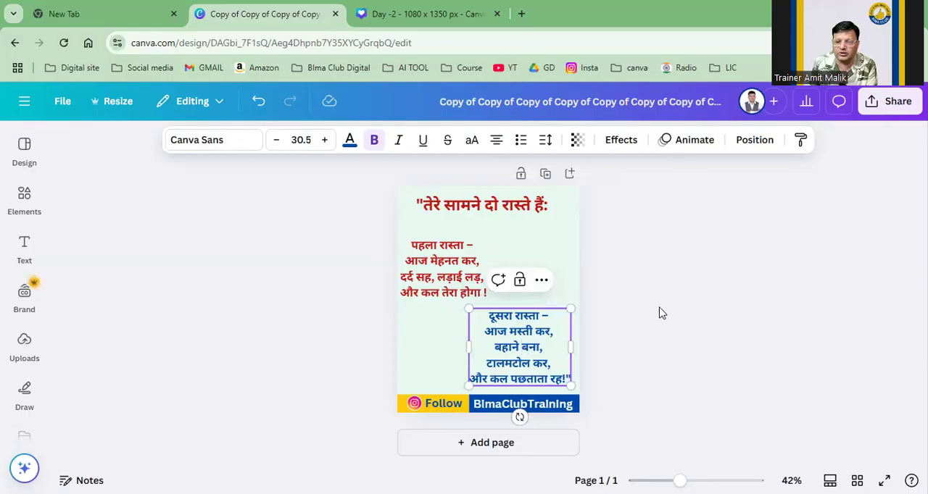
pyautogui.click(588, 329)
# Step: Shrink both paragraphs, the blue one to size 24.2, and place them side by side below the heading
pyautogui.moveTo(553, 345); pyautogui.dragTo(558, 293)
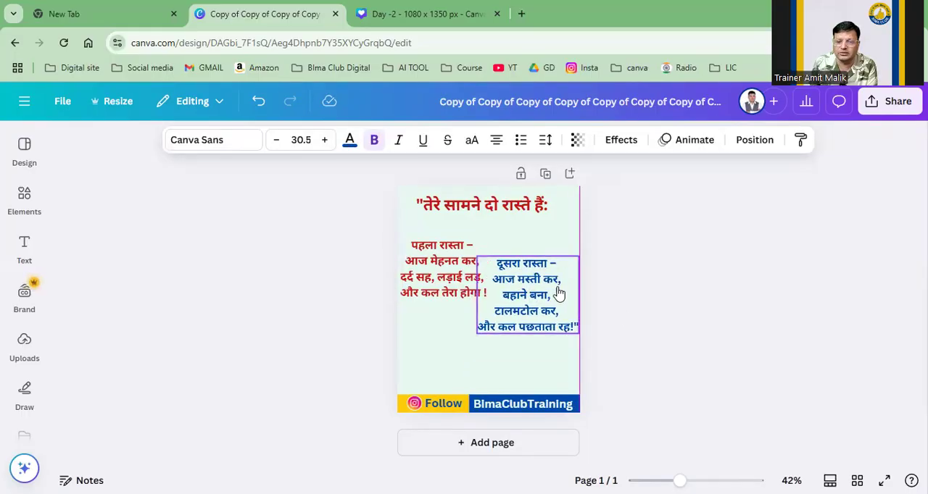
pyautogui.moveTo(576, 331); pyautogui.dragTo(550, 279)
pyautogui.click(469, 293)
pyautogui.moveTo(495, 299); pyautogui.dragTo(460, 280)
pyautogui.click(522, 289)
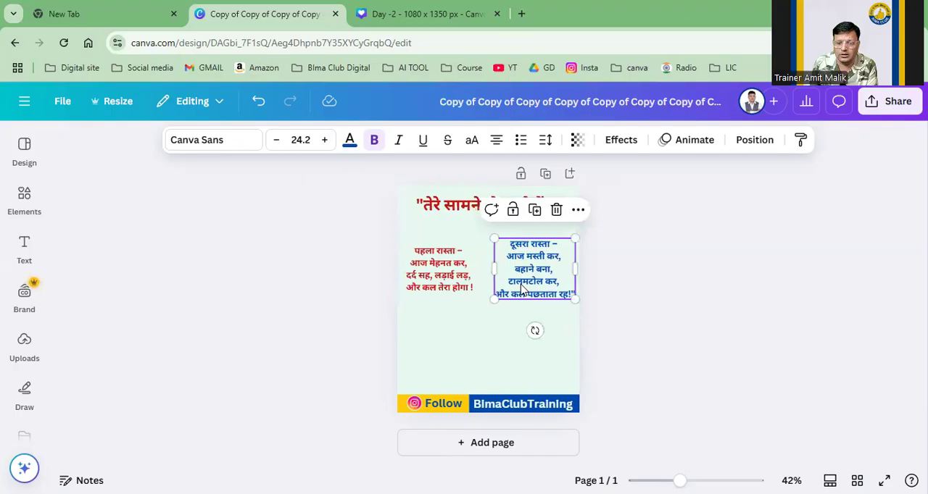
pyautogui.moveTo(520, 289); pyautogui.dragTo(516, 290)
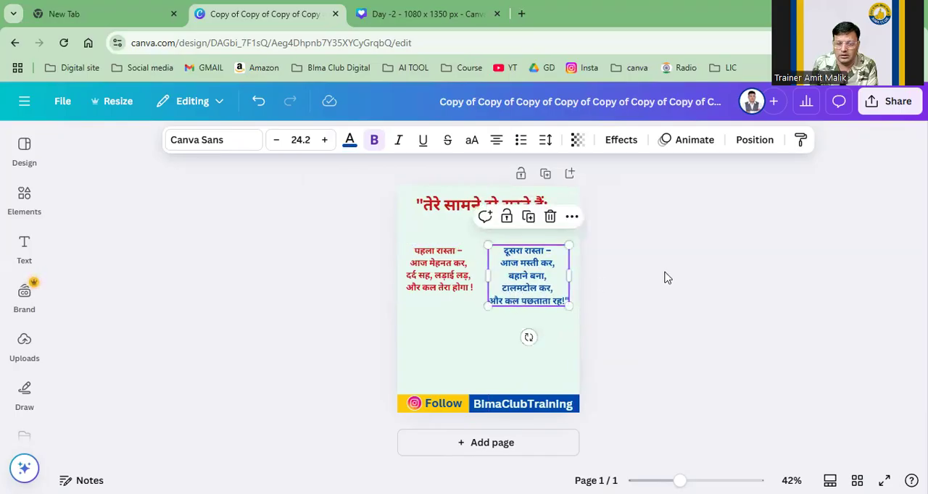
pyautogui.click(665, 276)
pyautogui.click(528, 297)
pyautogui.click(666, 285)
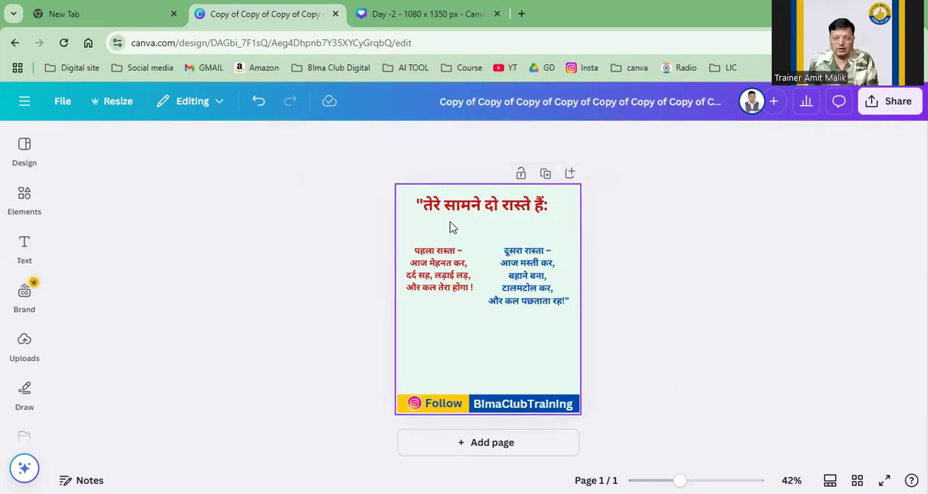
# Step: Duplicate the heading below the two paragraphs and replace its text with "अब तू ही बता, तुझे कौन-सा रास्ता चुनना है?"
pyautogui.click(474, 206)
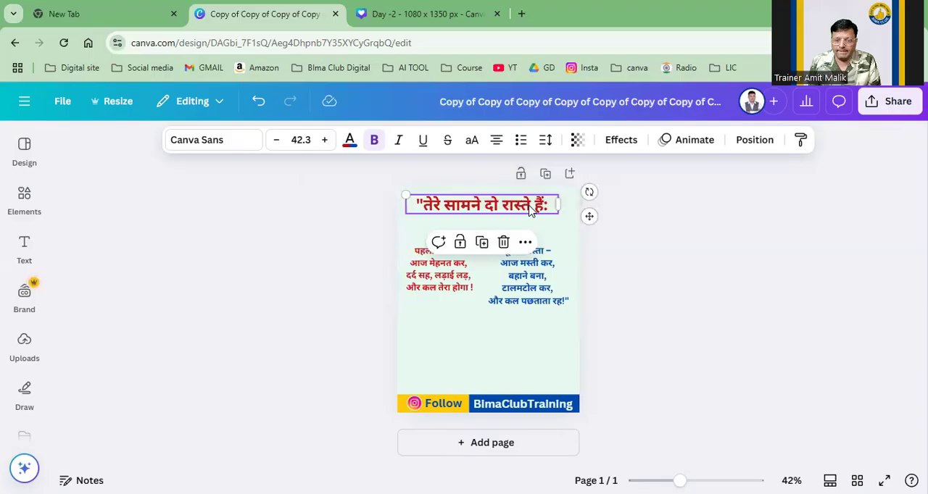
pyautogui.click(726, 251)
pyautogui.click(529, 210)
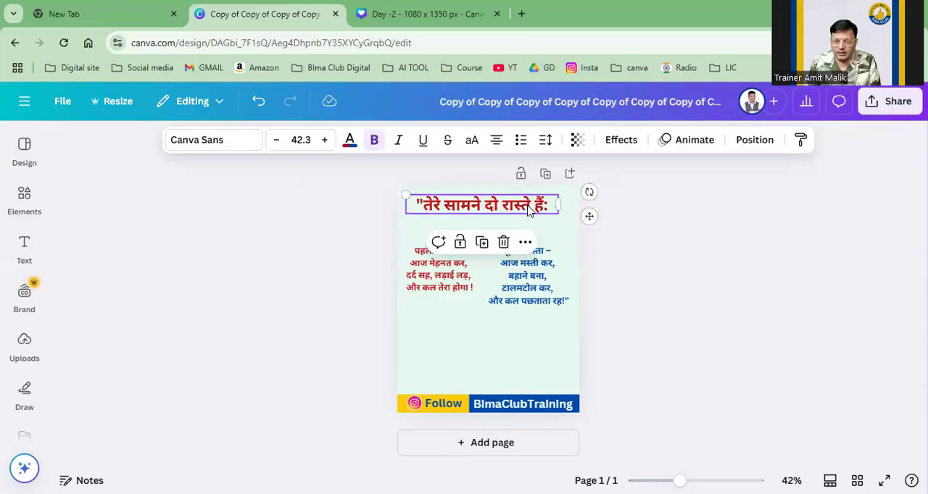
pyautogui.click(486, 247)
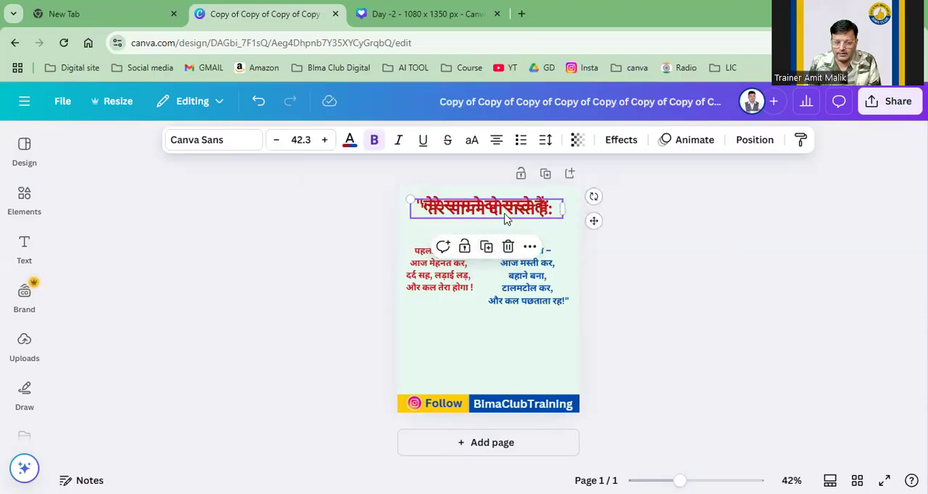
pyautogui.moveTo(500, 217); pyautogui.dragTo(497, 328)
pyautogui.doubleClick(500, 328)
pyautogui.hotkey('ctrl', 'v')
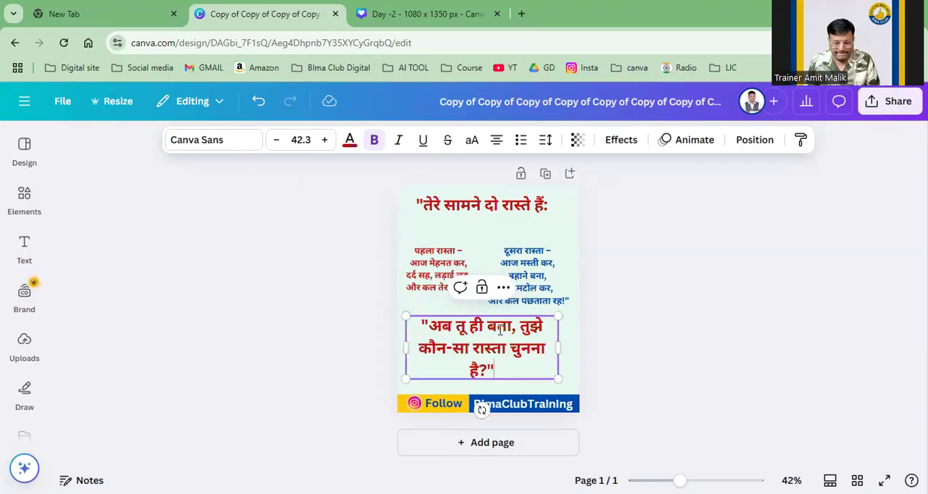
# Step: Insert a line break before "तुझे" in the closing question so its first line ends after "बता,"
pyautogui.click(652, 323)
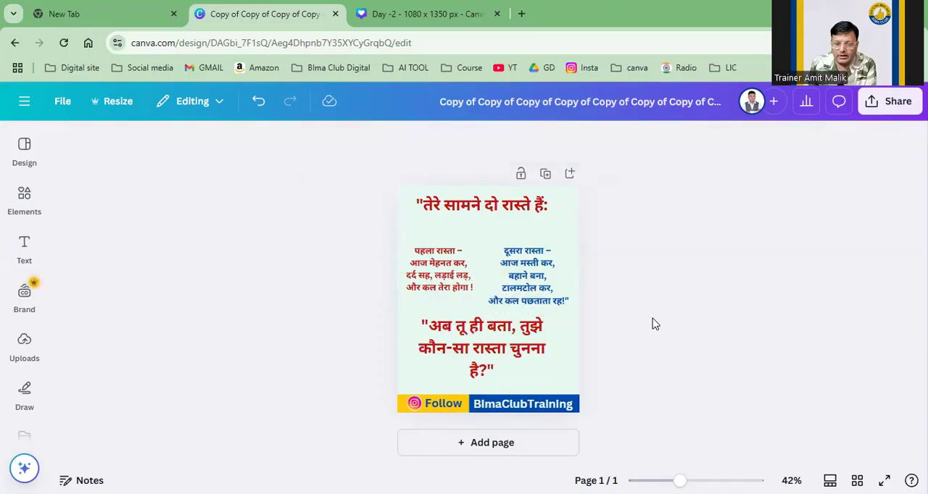
pyautogui.click(521, 329)
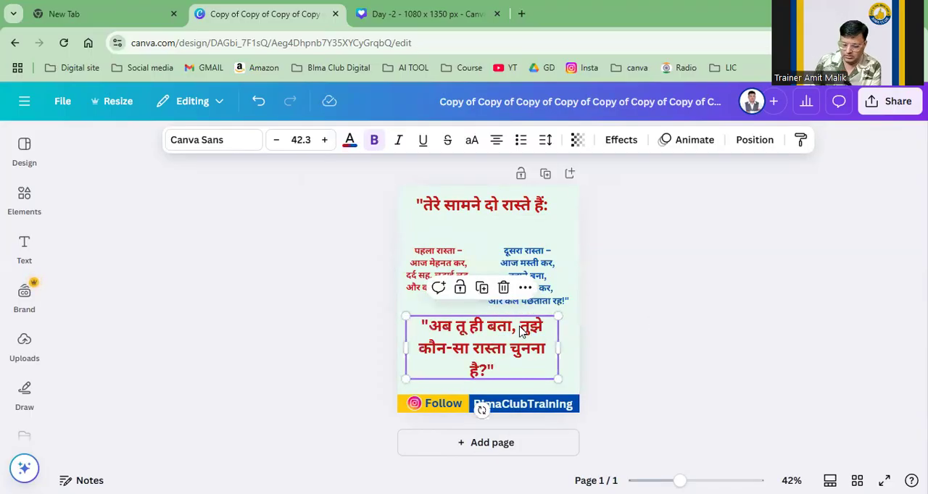
pyautogui.click(520, 328)
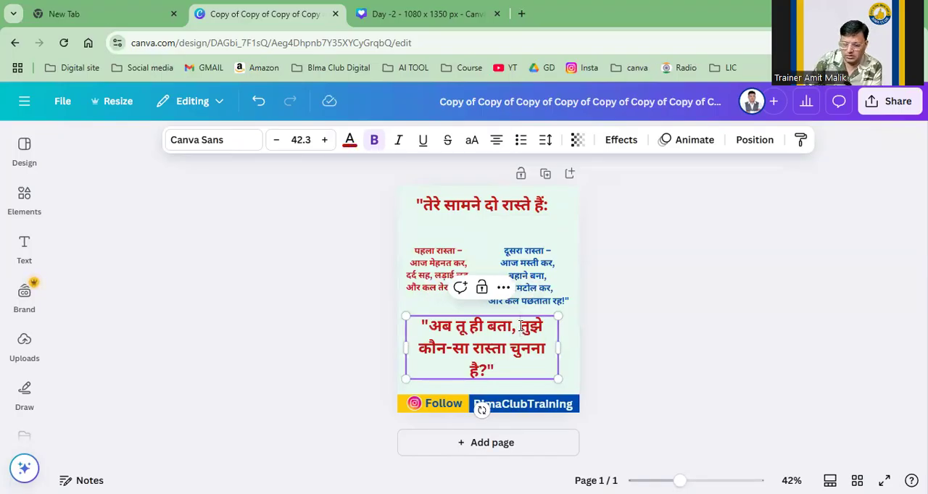
pyautogui.press('Return')
pyautogui.click(658, 352)
pyautogui.click(540, 358)
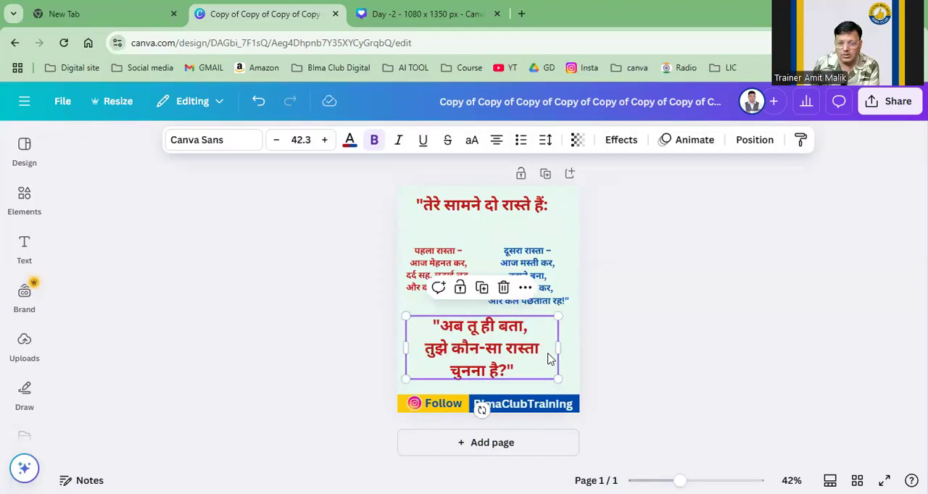
pyautogui.click(447, 349)
pyautogui.moveTo(445, 348); pyautogui.dragTo(426, 348)
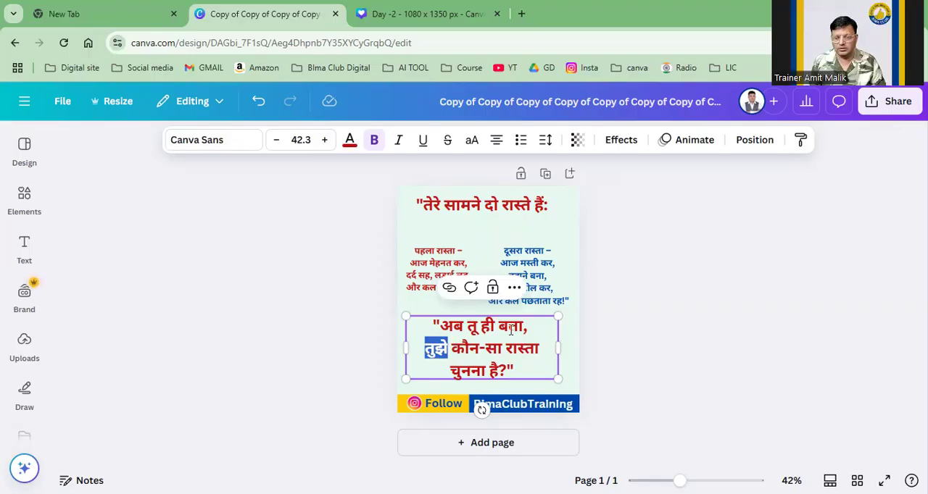
pyautogui.click(641, 351)
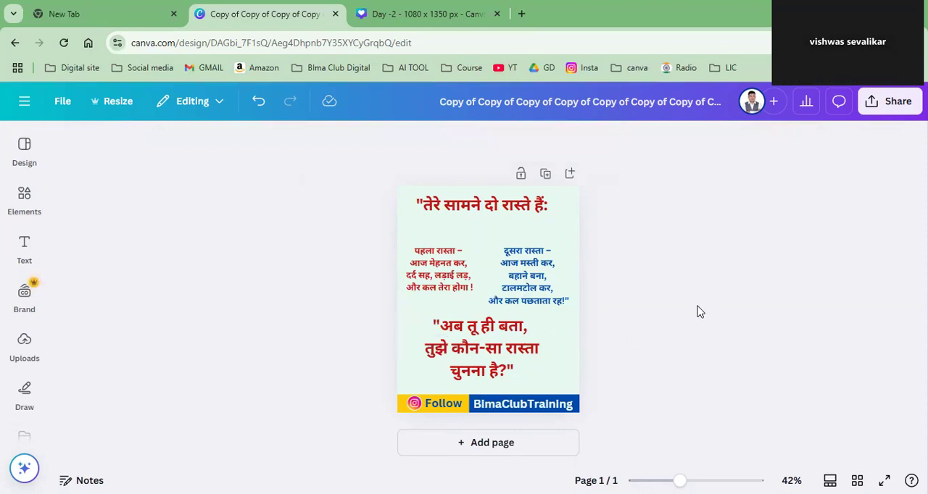
# Step: Move the heading slightly down and add a rounded square shape to the page
pyautogui.moveTo(510, 203); pyautogui.dragTo(510, 215)
pyautogui.click(24, 197)
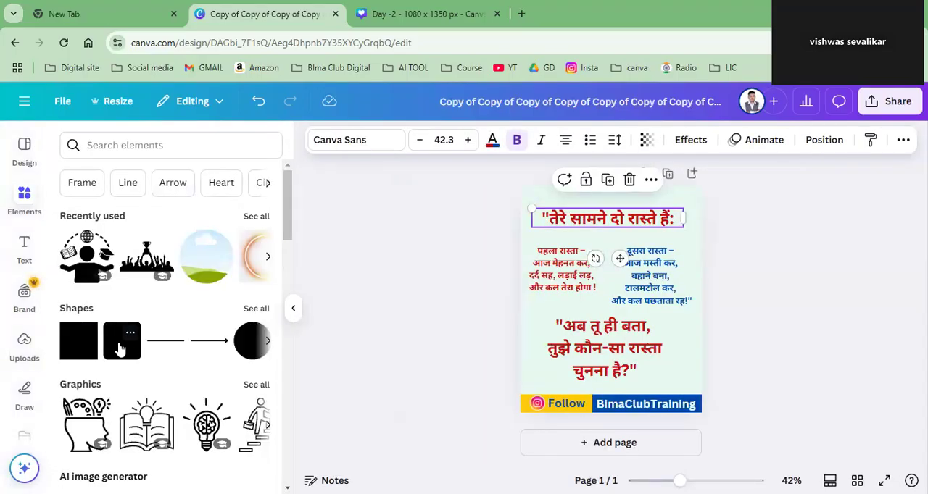
pyautogui.click(119, 341)
pyautogui.click(851, 313)
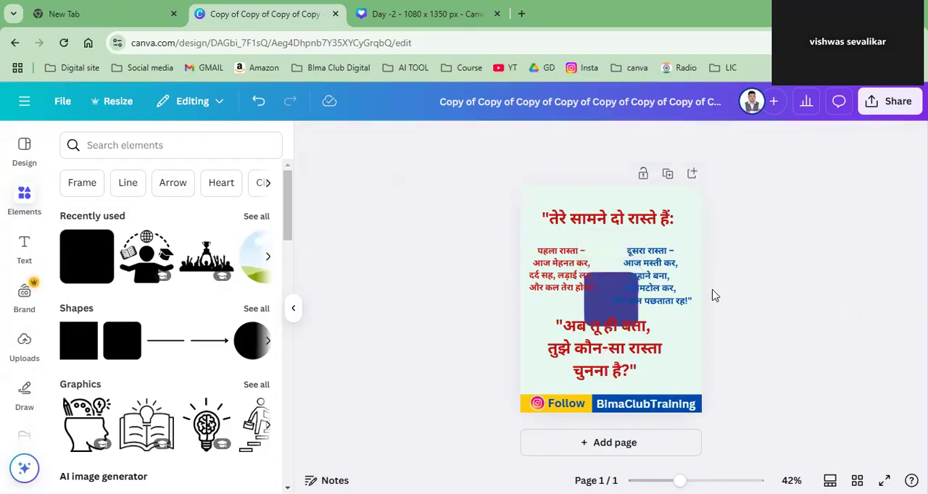
# Step: Stretch the rounded square into a wide banner over the heading and recolour it with the footer's blue
pyautogui.moveTo(613, 310); pyautogui.dragTo(546, 230)
pyautogui.moveTo(555, 190); pyautogui.dragTo(556, 204)
pyautogui.moveTo(555, 241); pyautogui.dragTo(685, 218)
pyautogui.click(747, 236)
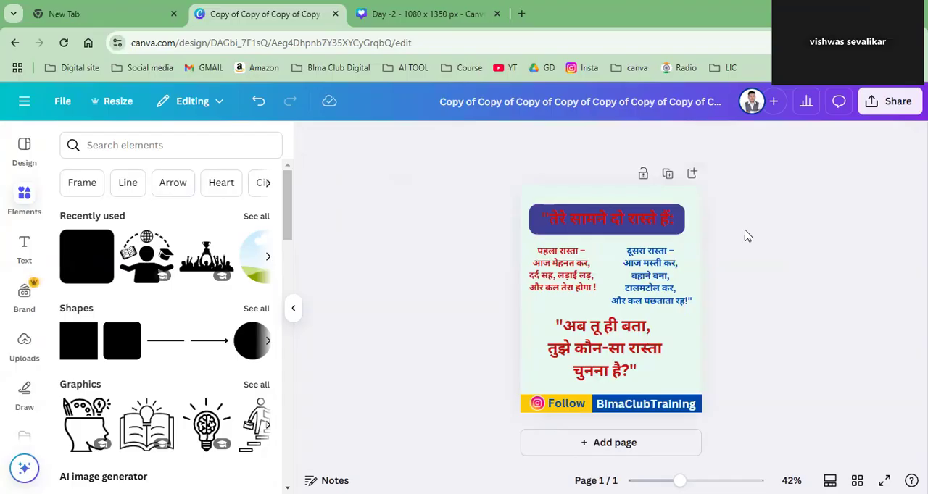
pyautogui.click(538, 235)
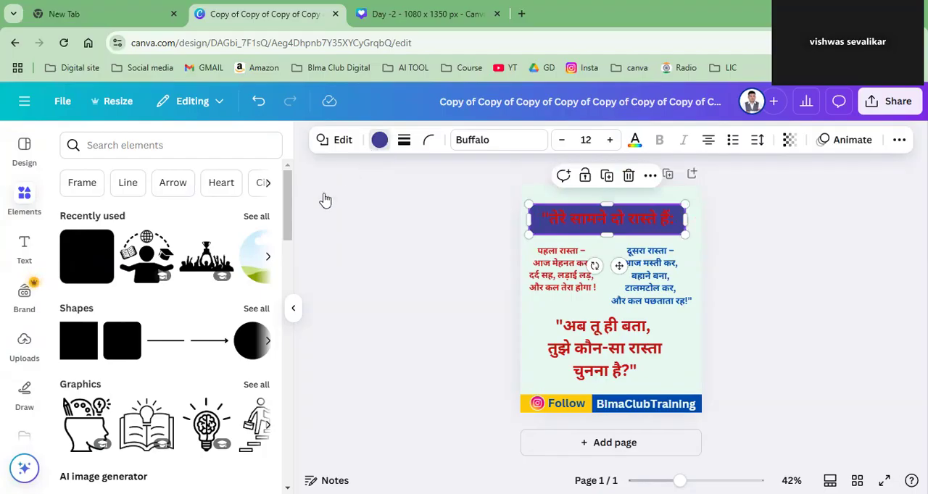
pyautogui.click(148, 242)
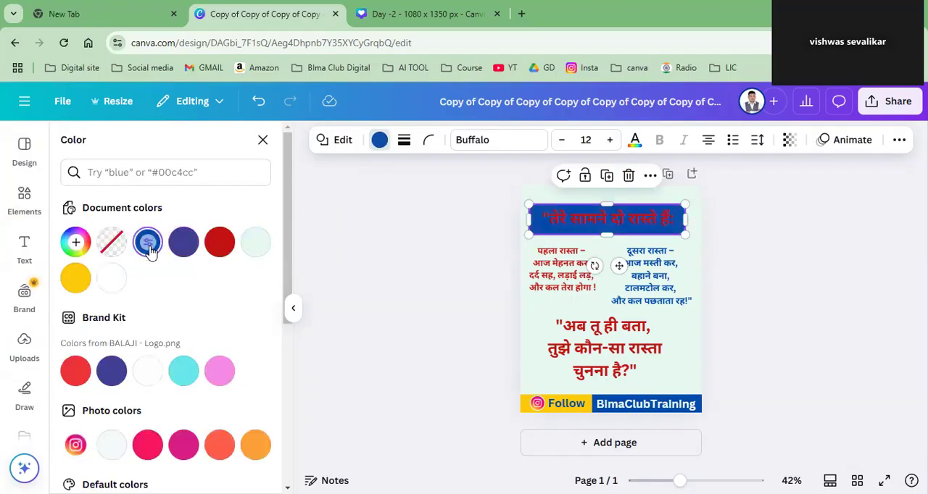
# Step: Try selecting only the word "सामने" and the whole text of the heading
pyautogui.click(587, 228)
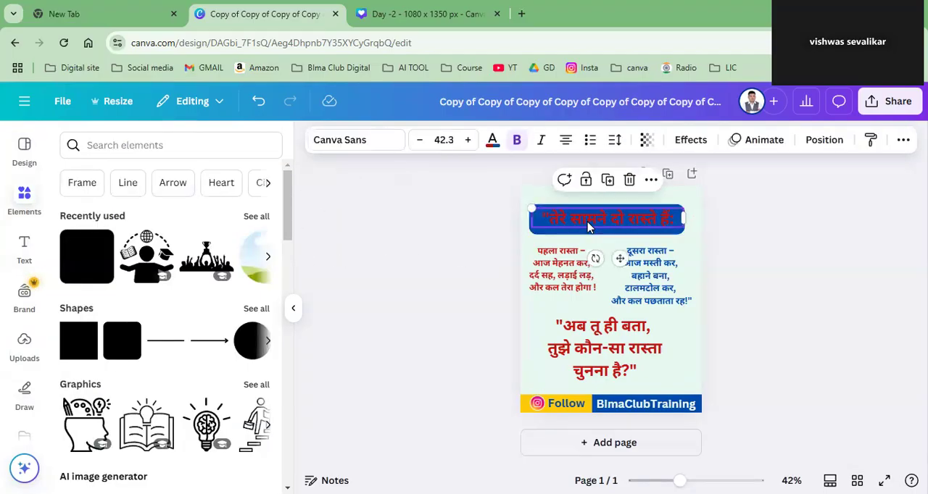
pyautogui.click(581, 218)
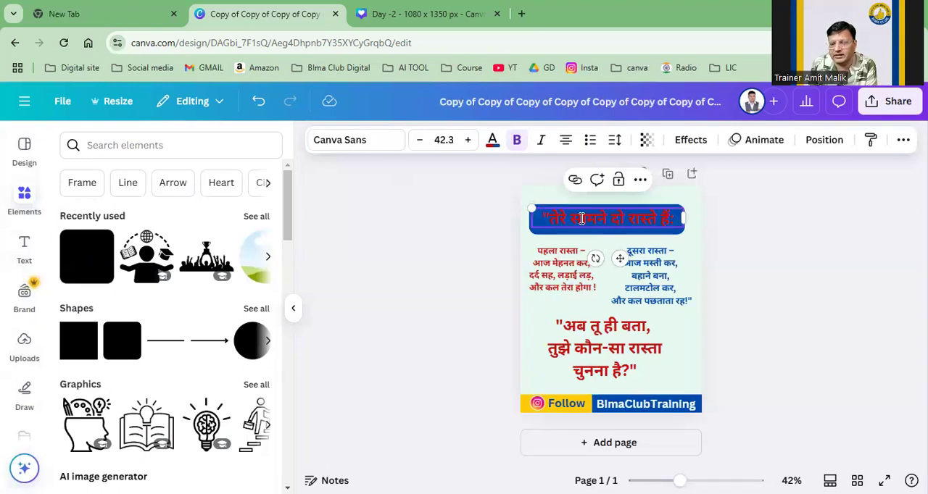
pyautogui.moveTo(548, 218); pyautogui.dragTo(605, 219)
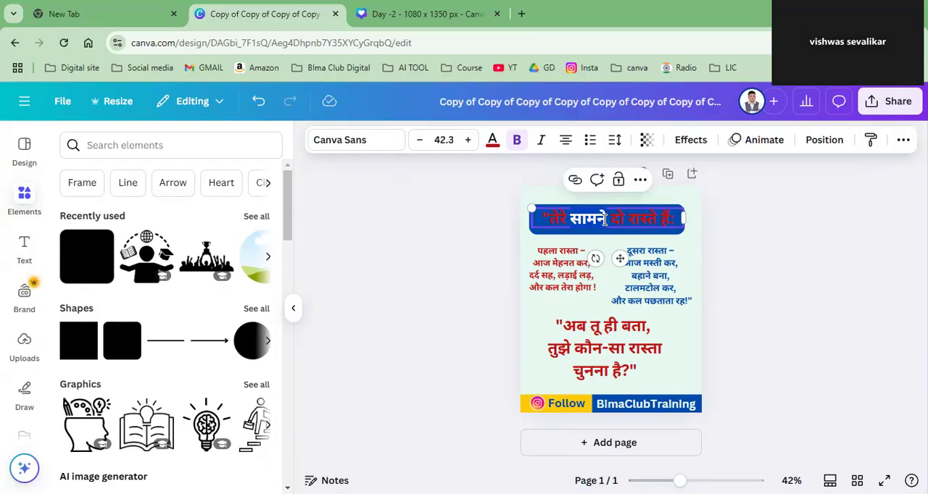
pyautogui.click(605, 220)
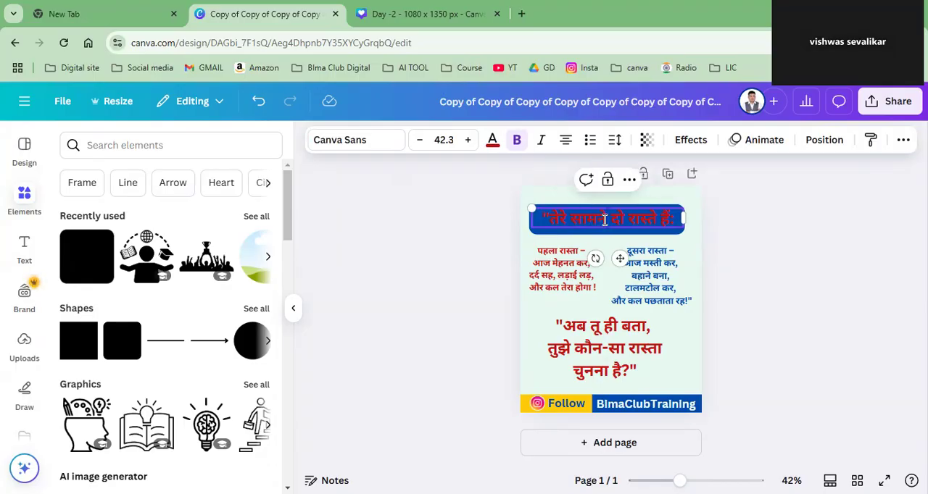
pyautogui.moveTo(582, 220); pyautogui.dragTo(605, 219)
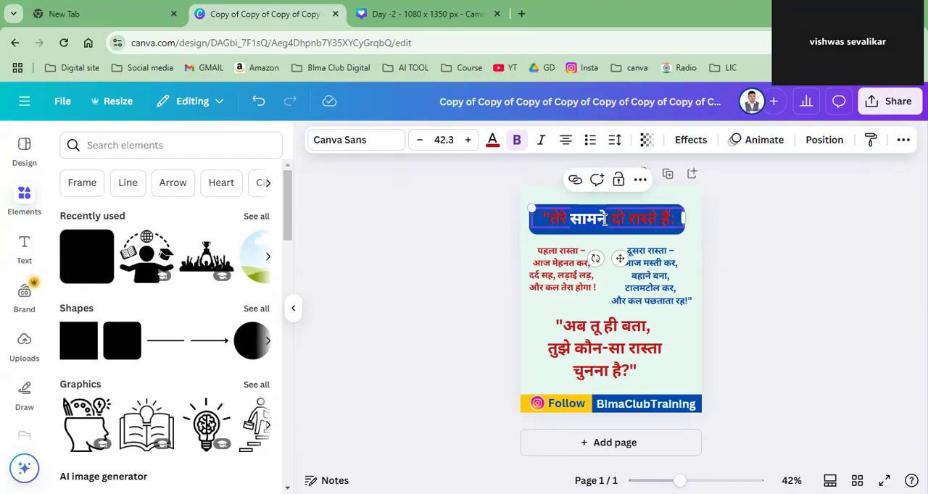
pyautogui.hotkey('ctrl', 'a')
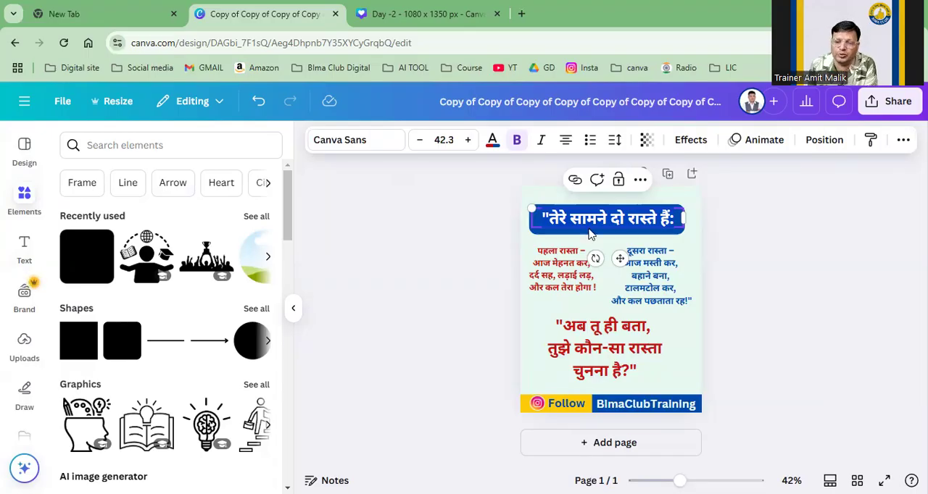
pyautogui.doubleClick(580, 221)
pyautogui.tripleClick(578, 222)
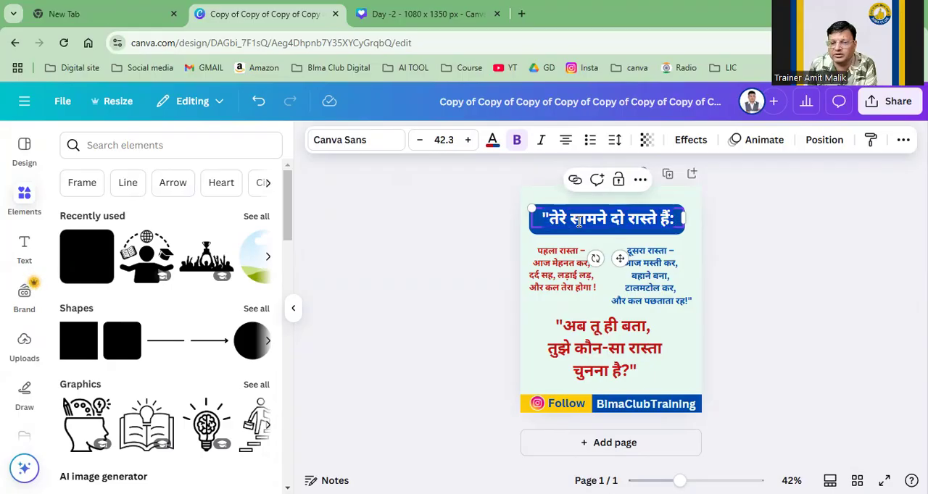
pyautogui.tripleClick(579, 221)
pyautogui.doubleClick(579, 221)
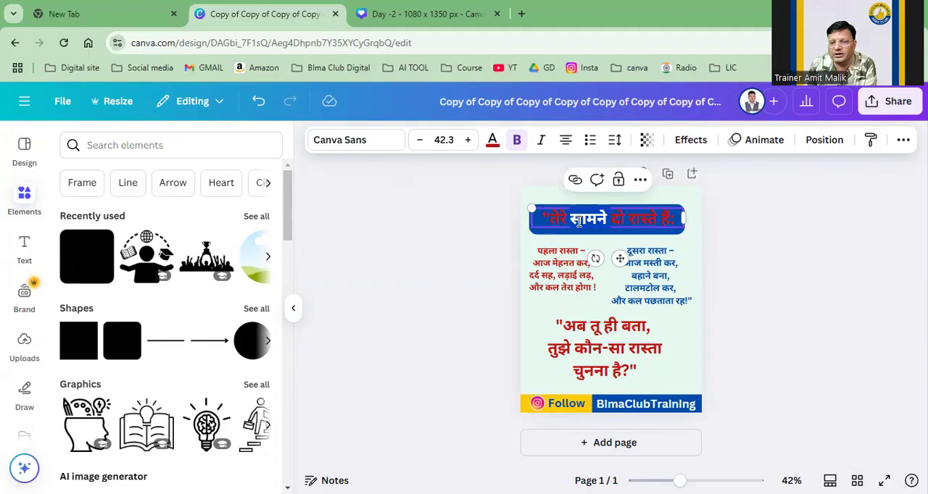
pyautogui.tripleClick(578, 221)
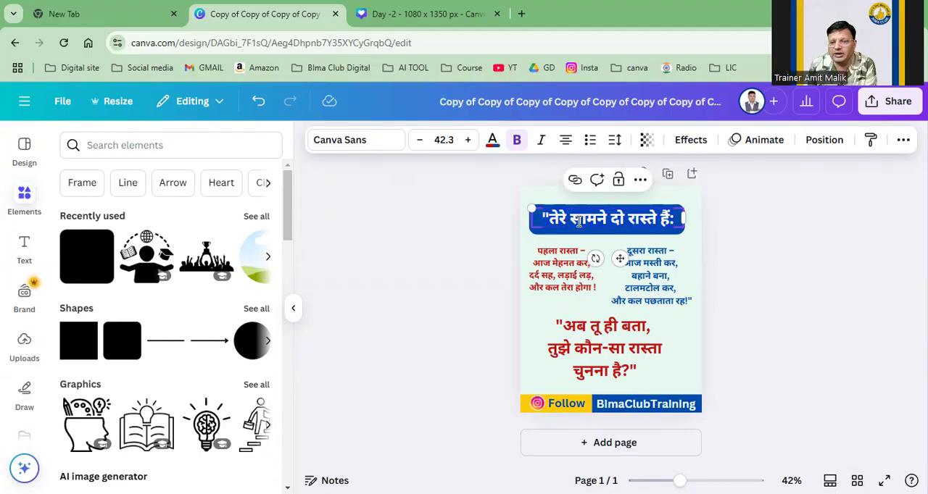
pyautogui.tripleClick(579, 222)
pyautogui.click(579, 222)
pyautogui.doubleClick(579, 222)
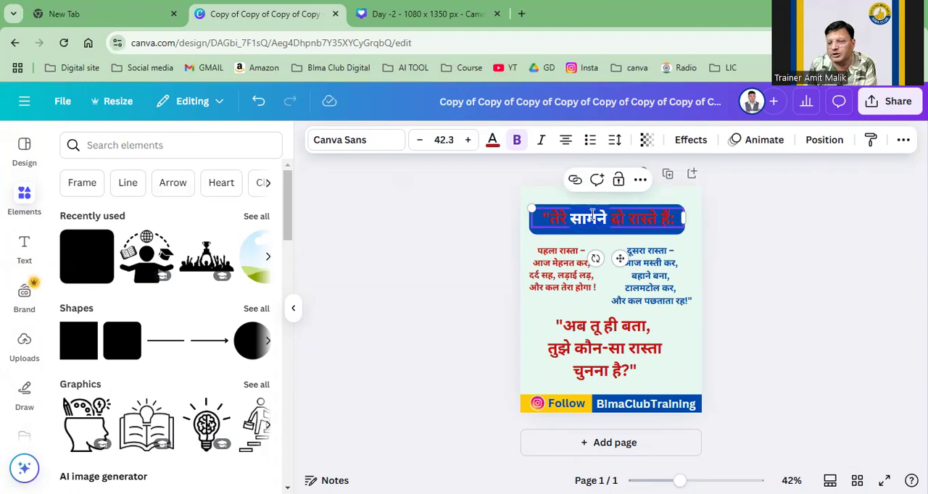
# Step: Recolour the whole heading text with the light mint document colour and nudge it to the middle of the blue banner
pyautogui.tripleClick(558, 211)
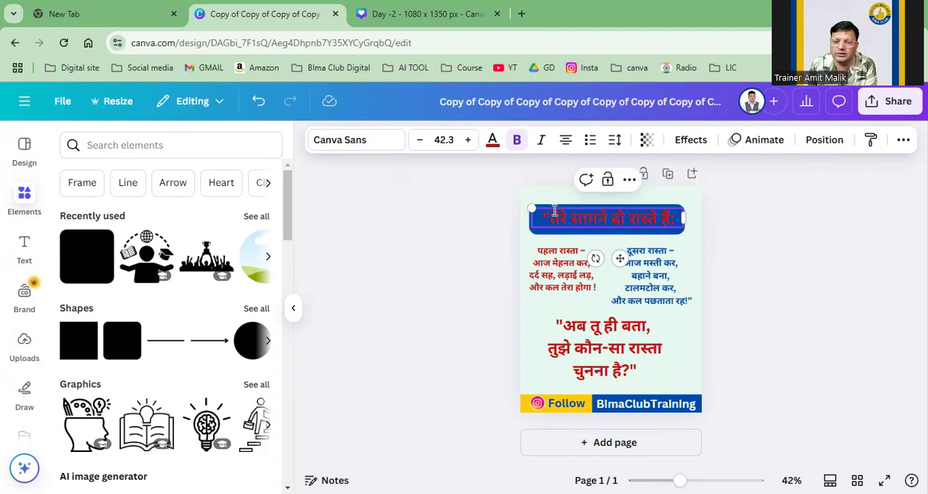
pyautogui.click(492, 140)
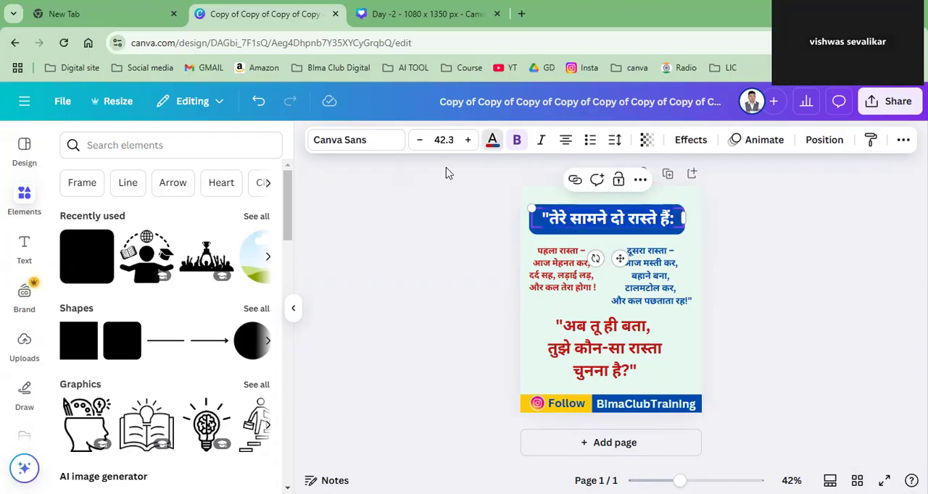
pyautogui.click(219, 245)
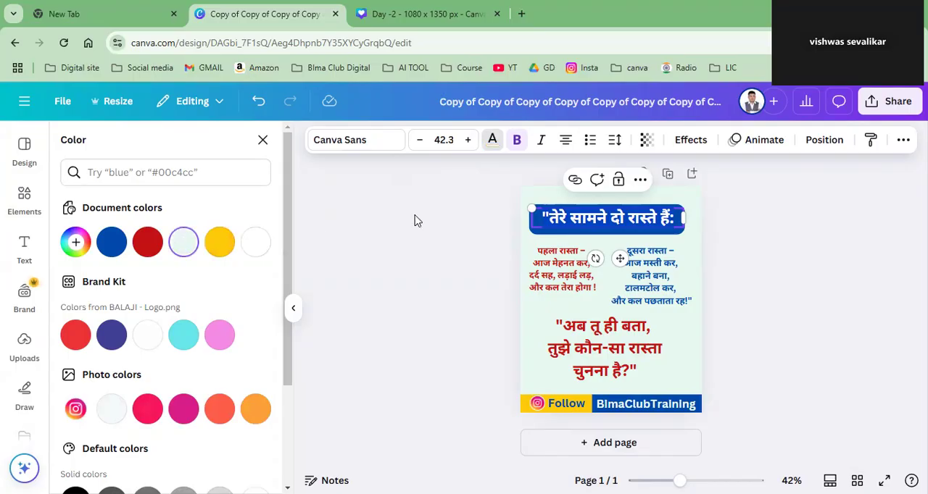
pyautogui.click(725, 237)
pyautogui.click(706, 237)
pyautogui.click(647, 215)
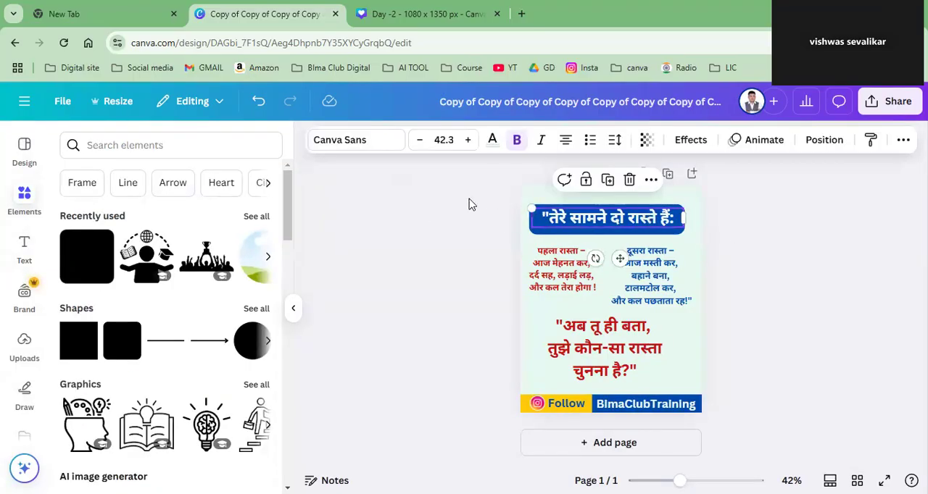
pyautogui.click(492, 139)
pyautogui.click(183, 242)
pyautogui.click(378, 255)
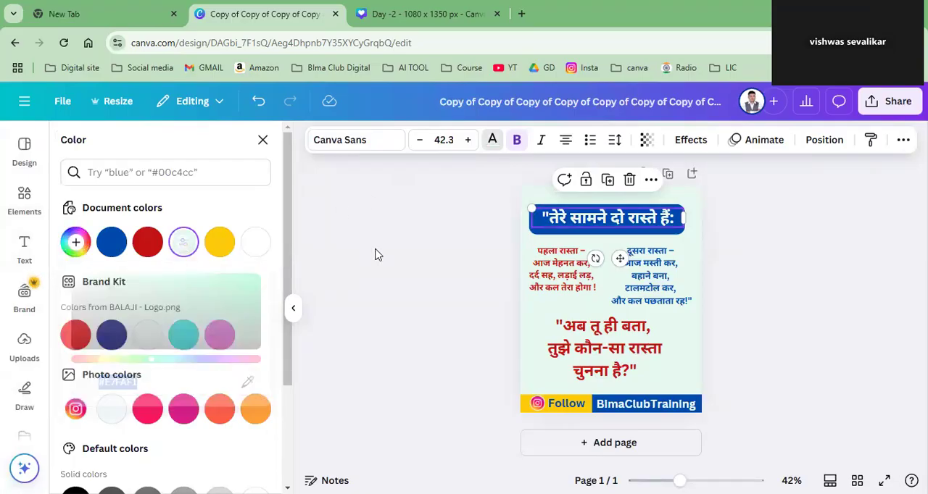
pyautogui.click(761, 265)
pyautogui.moveTo(650, 226); pyautogui.dragTo(653, 224)
pyautogui.click(751, 280)
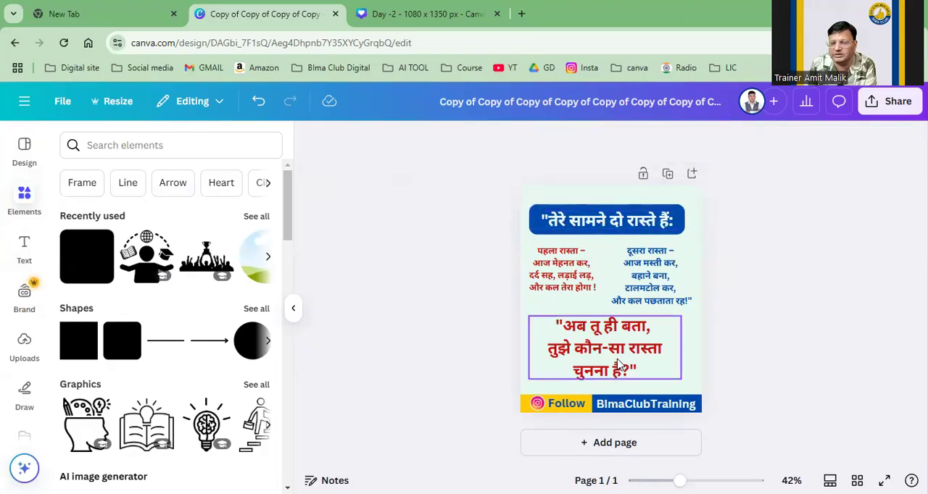
# Step: Shrink the closing question to size 32.9 just above the footer and arrange the blue paragraph diagonally below the red one
pyautogui.click(620, 366)
pyautogui.moveTo(682, 347); pyautogui.dragTo(638, 379)
pyautogui.moveTo(638, 290); pyautogui.dragTo(637, 329)
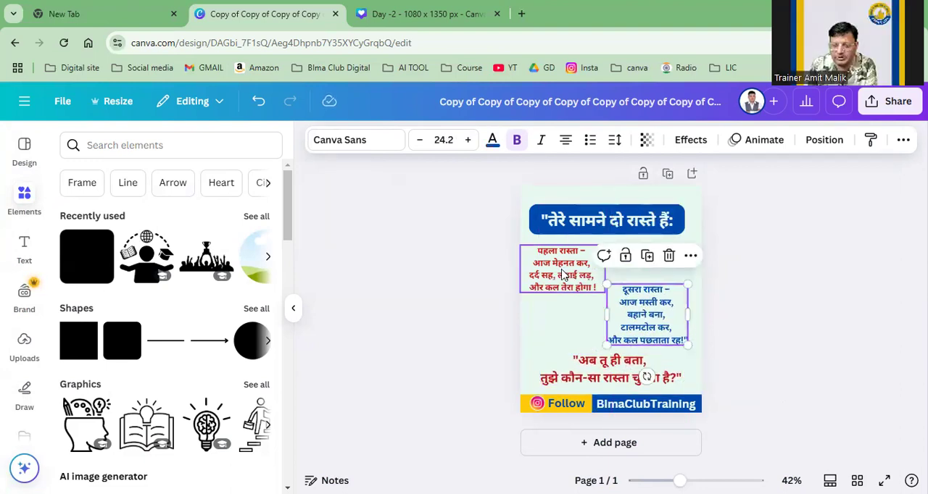
pyautogui.click(565, 273)
pyautogui.moveTo(566, 272); pyautogui.dragTo(568, 274)
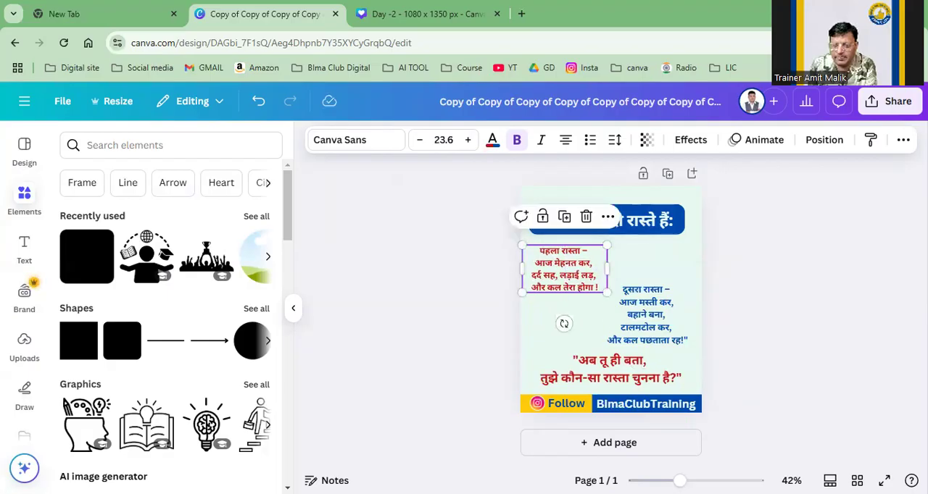
pyautogui.scroll(4, 616, 294)
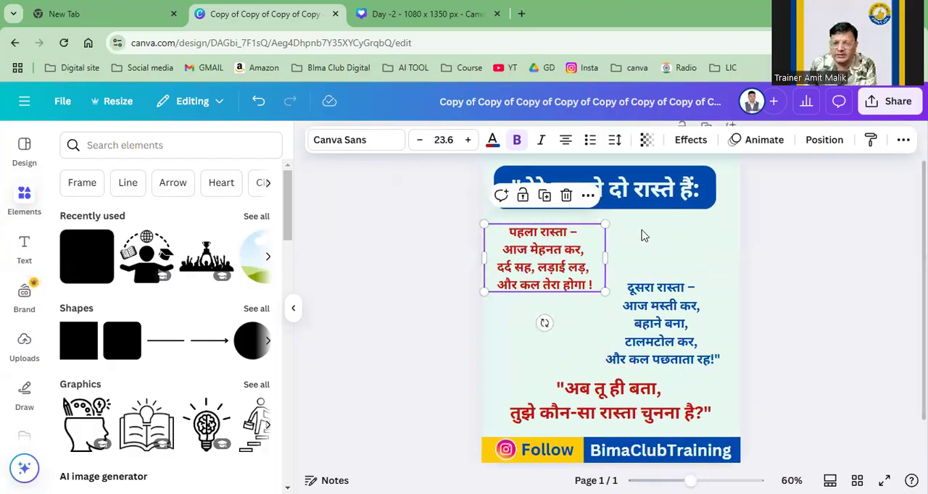
pyautogui.click(710, 237)
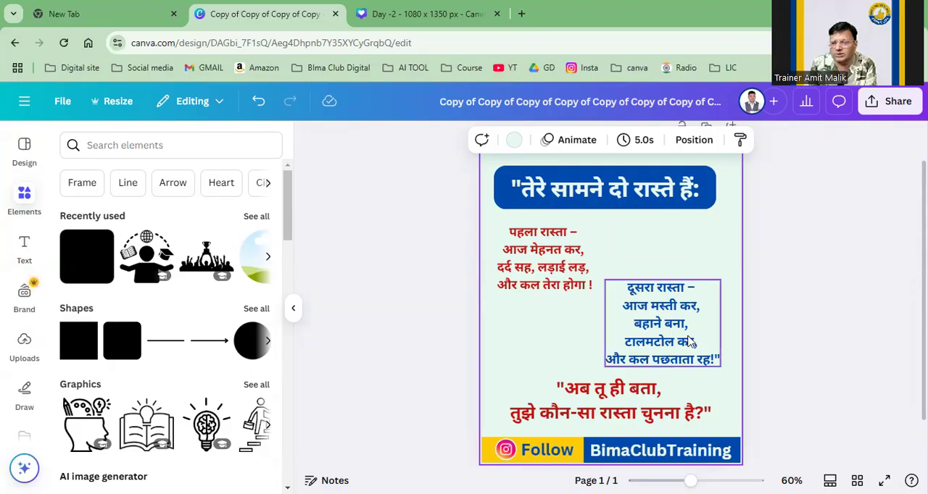
# Step: Recolour the closing question with the custom dark green #0A5008
pyautogui.scroll(-1, 732, 317)
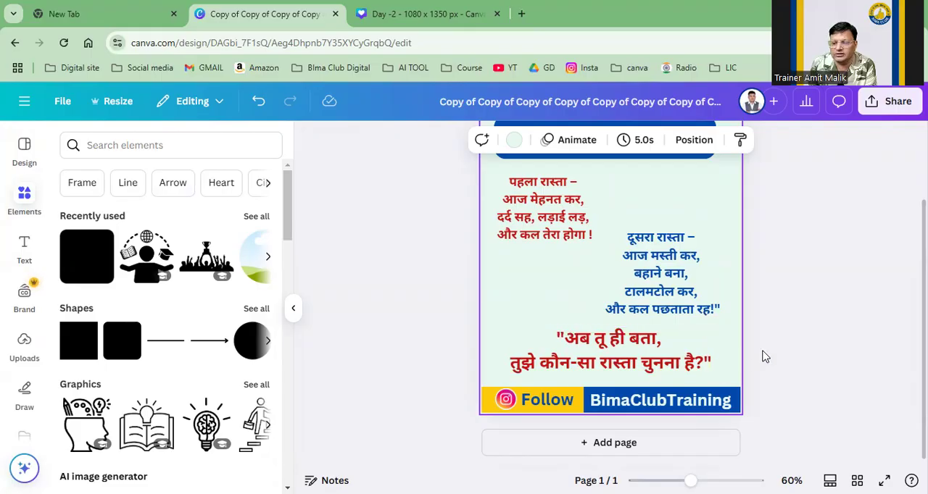
pyautogui.click(797, 356)
pyautogui.scroll(2, 800, 357)
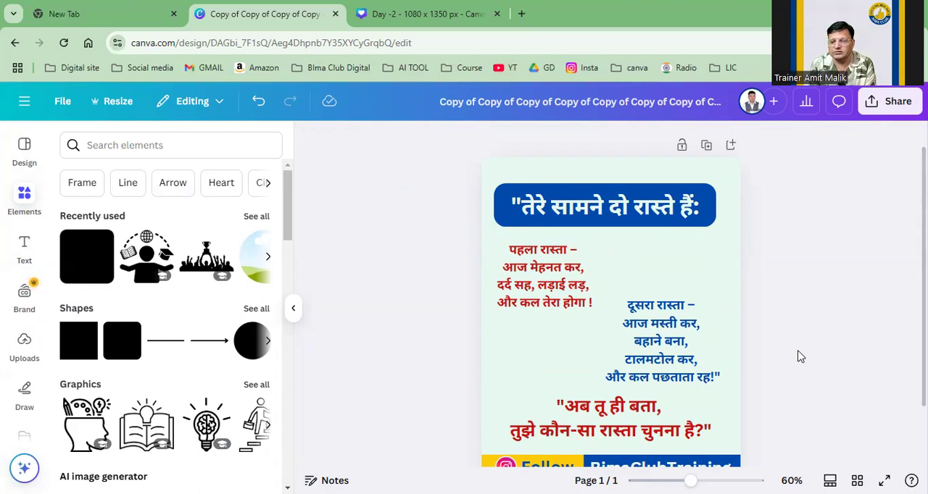
pyautogui.click(618, 418)
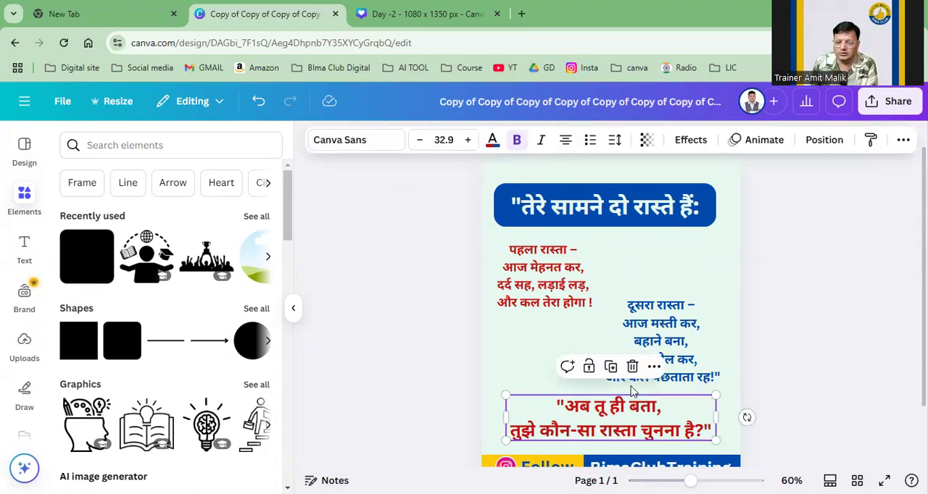
pyautogui.click(687, 322)
pyautogui.click(638, 407)
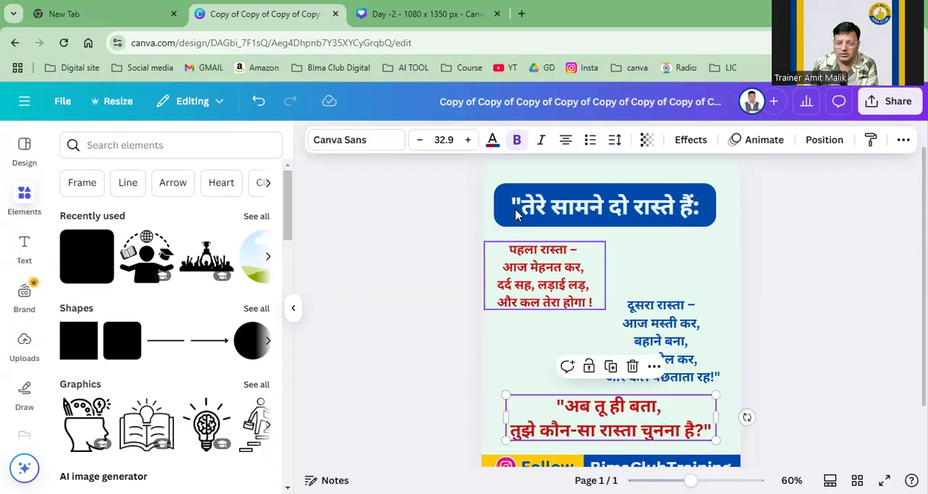
pyautogui.click(492, 142)
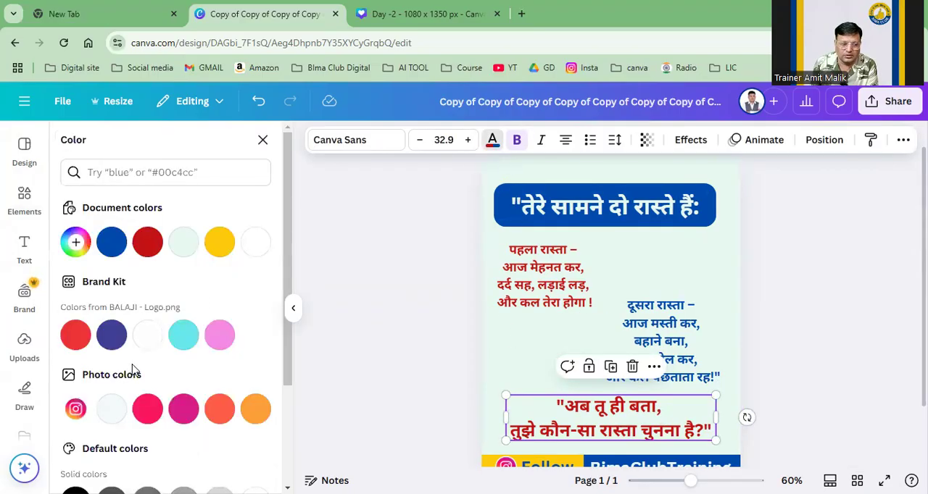
pyautogui.click(75, 242)
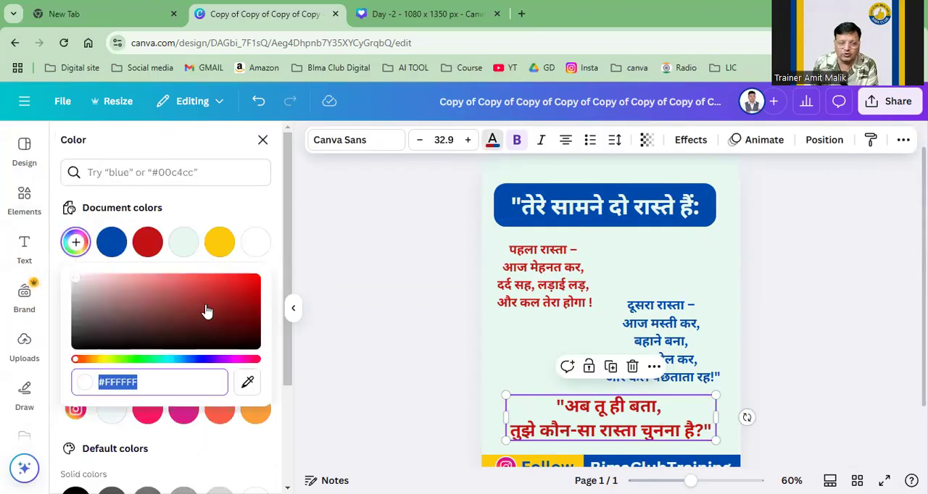
pyautogui.click(135, 359)
pyautogui.moveTo(247, 290); pyautogui.dragTo(240, 326)
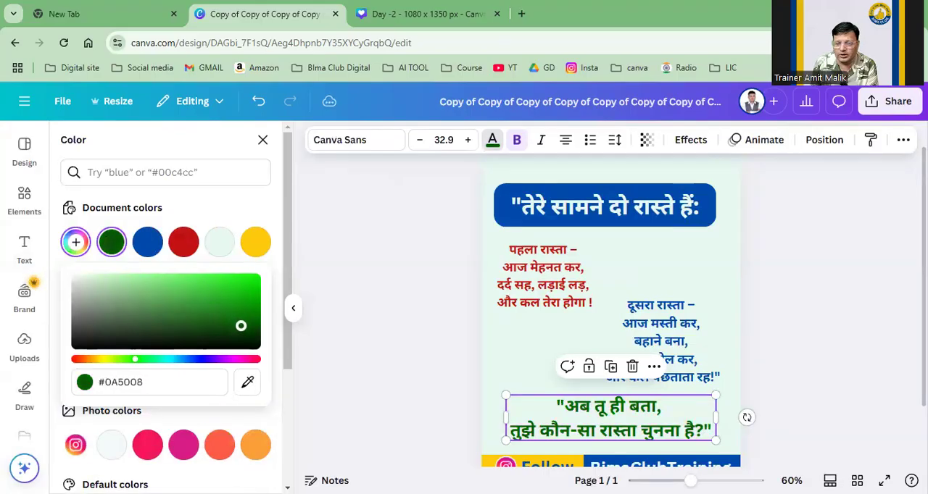
pyautogui.click(387, 340)
pyautogui.click(386, 340)
# Step: Widen the red paragraph's text box a little and join its first three lines into running text
pyautogui.scroll(-2, 386, 340)
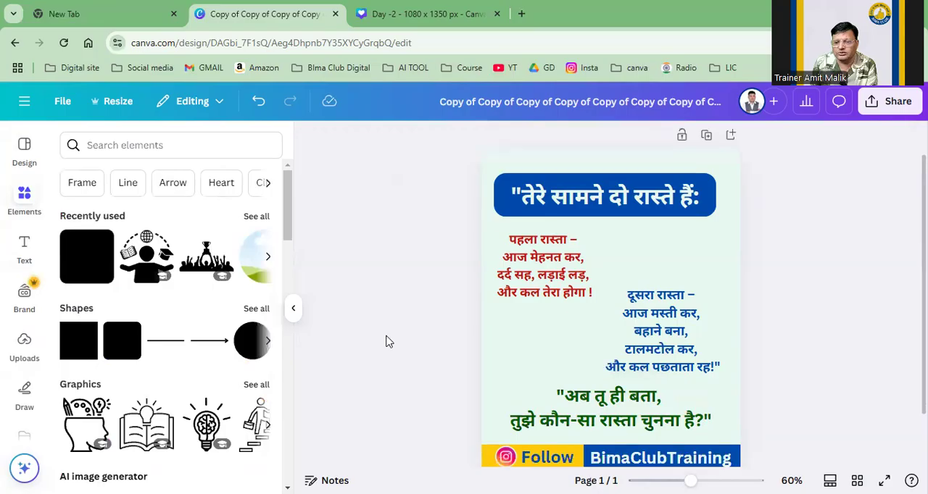
pyautogui.scroll(2, 386, 341)
pyautogui.scroll(-2, 387, 341)
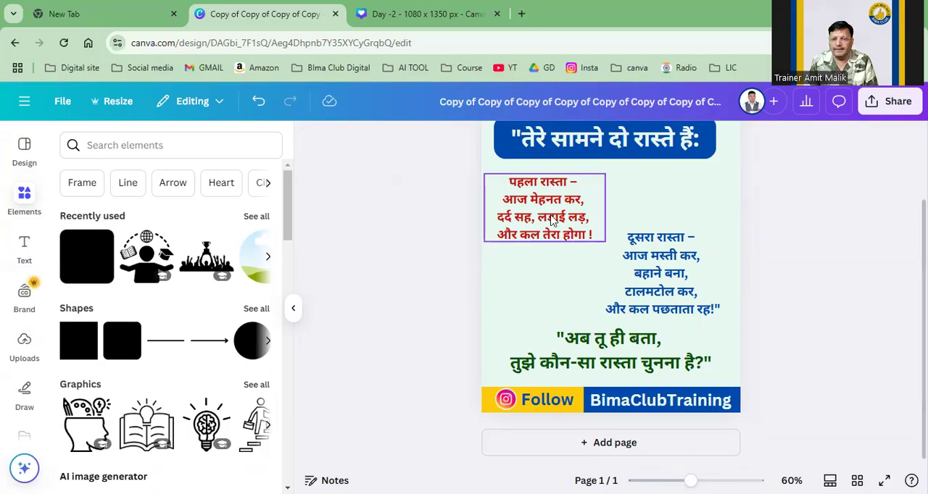
pyautogui.click(572, 216)
pyautogui.moveTo(605, 207); pyautogui.dragTo(629, 207)
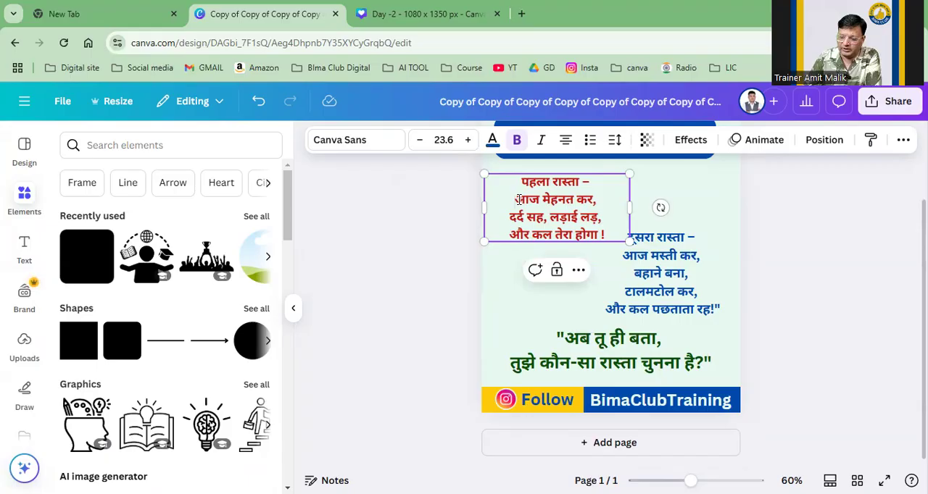
pyautogui.click(519, 200)
pyautogui.press('BackSpace')
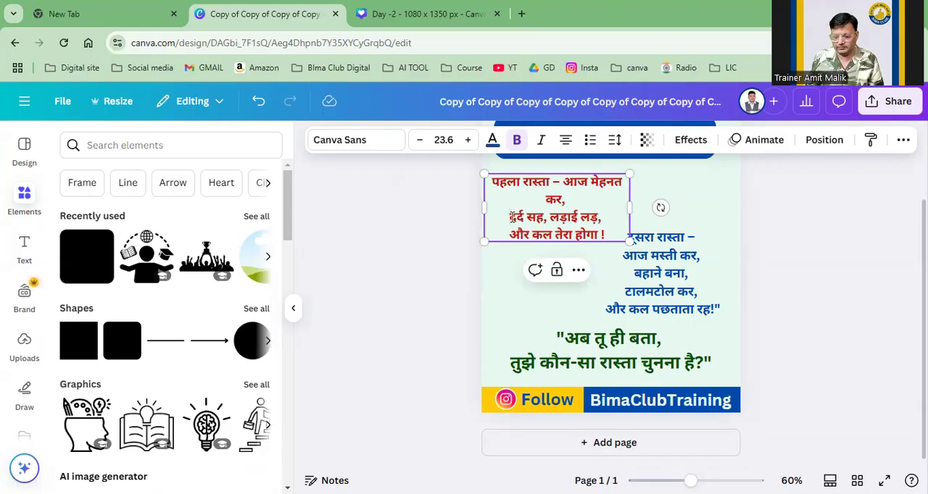
pyautogui.click(513, 216)
pyautogui.press('BackSpace')
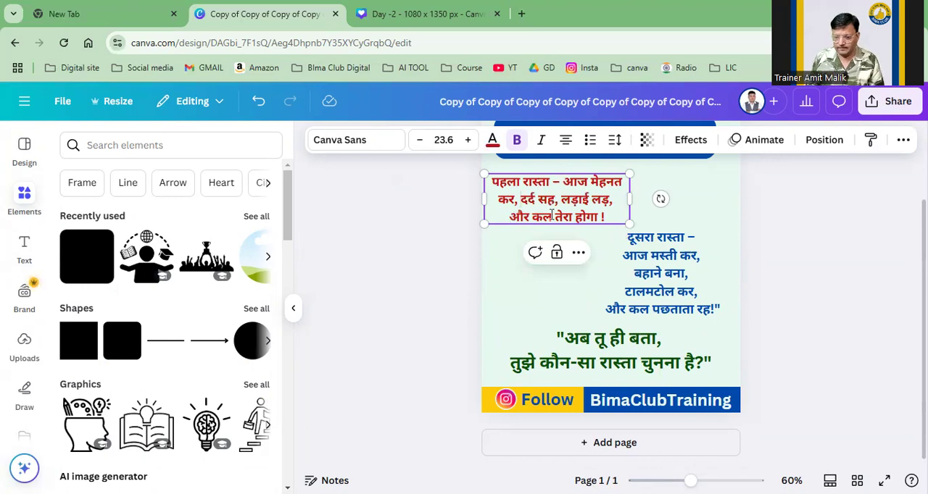
# Step: Widen the red paragraph to about the banner's width, join its last line and centre it below the banner
pyautogui.moveTo(630, 197); pyautogui.dragTo(704, 200)
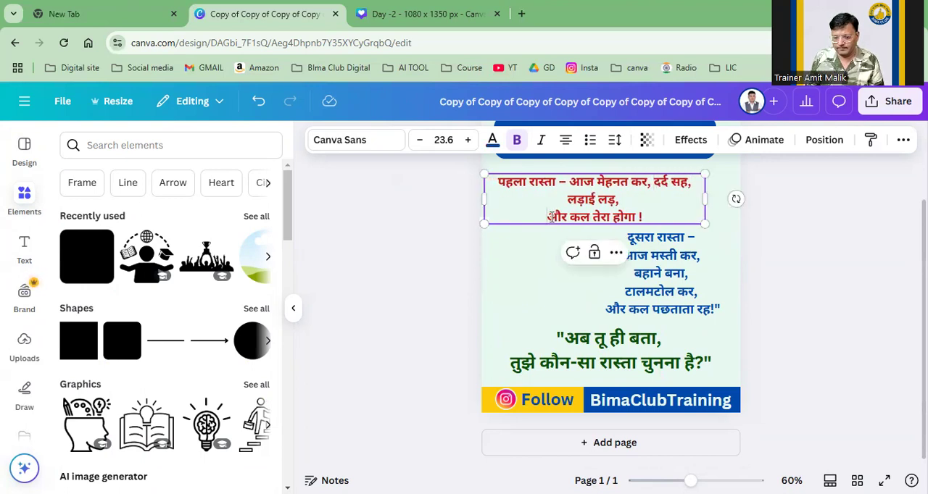
pyautogui.click(550, 222)
pyautogui.press('BackSpace')
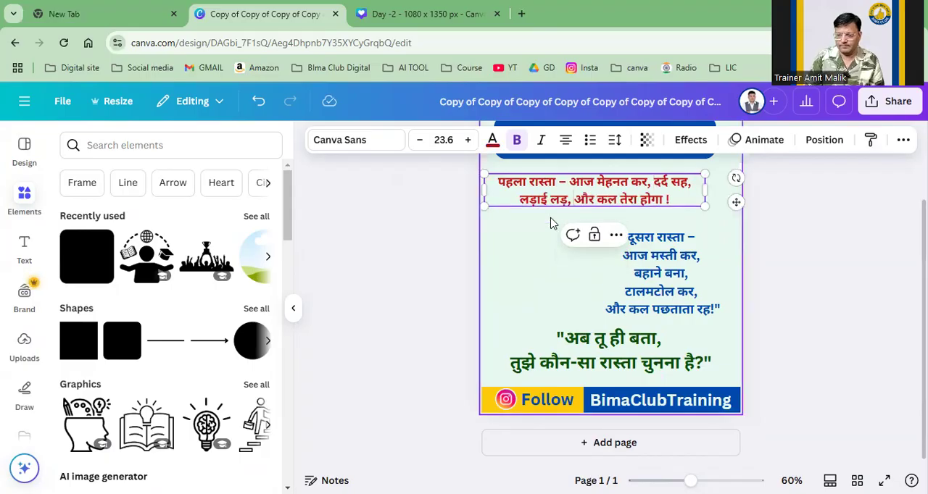
pyautogui.click(826, 259)
pyautogui.scroll(2, 826, 259)
pyautogui.moveTo(610, 245); pyautogui.dragTo(621, 250)
# Step: Move the blue paragraph to the left under the red one and join its five lines into running text
pyautogui.moveTo(647, 341); pyautogui.dragTo(537, 333)
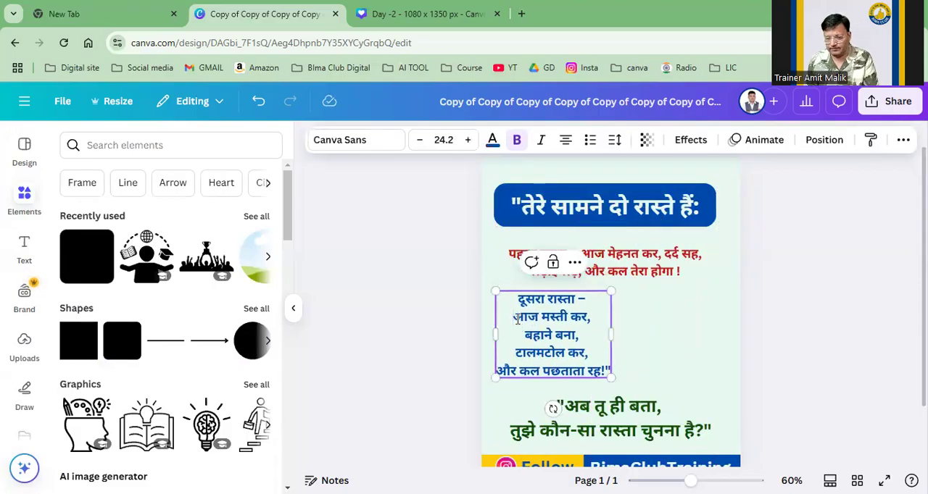
pyautogui.click(517, 318)
pyautogui.press('BackSpace')
pyautogui.click(524, 334)
pyautogui.press('BackSpace')
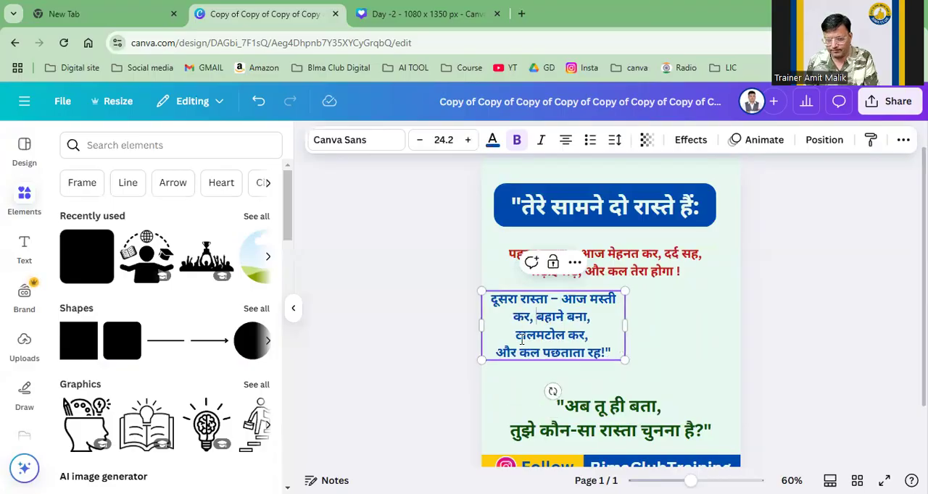
pyautogui.click(516, 336)
pyautogui.press('BackSpace')
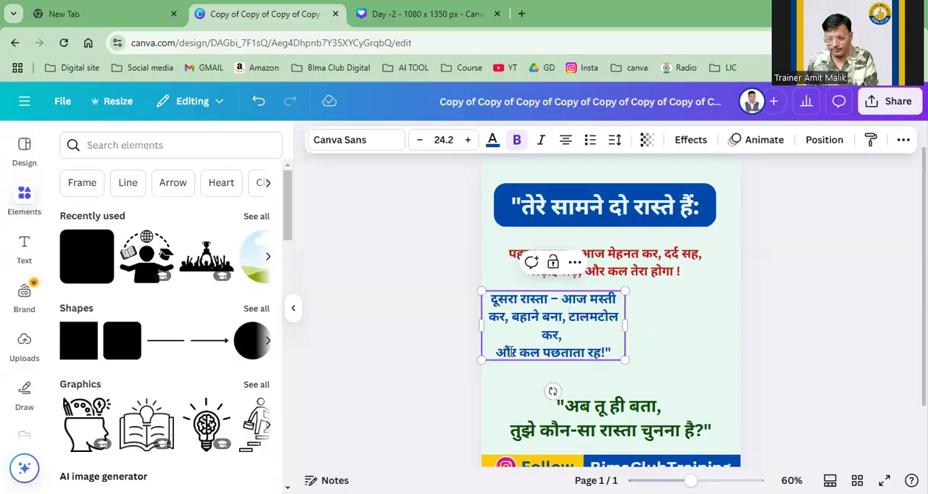
pyautogui.click(499, 354)
pyautogui.press('BackSpace')
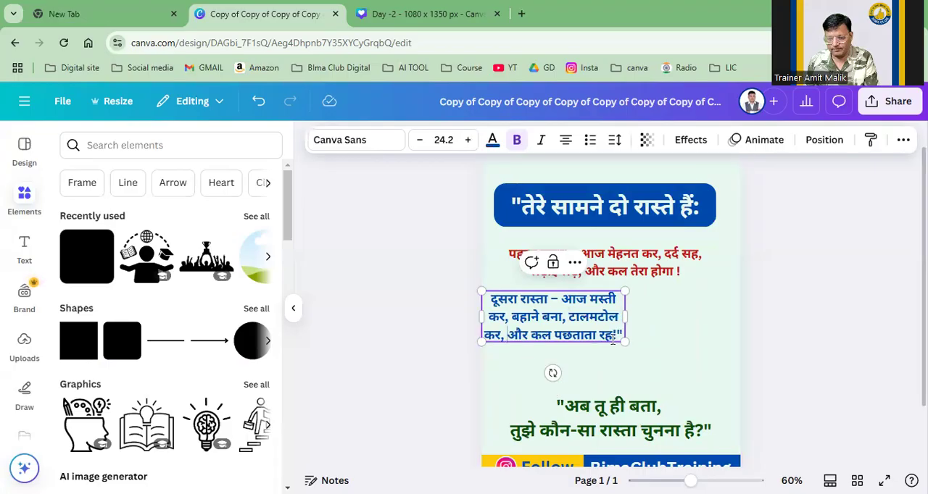
# Step: Widen the blue paragraph so it runs over two lines and place it below the red paragraph, leaving a gap
pyautogui.moveTo(627, 316); pyautogui.dragTo(714, 308)
pyautogui.click(833, 321)
pyautogui.moveTo(654, 317); pyautogui.dragTo(657, 329)
pyautogui.click(809, 285)
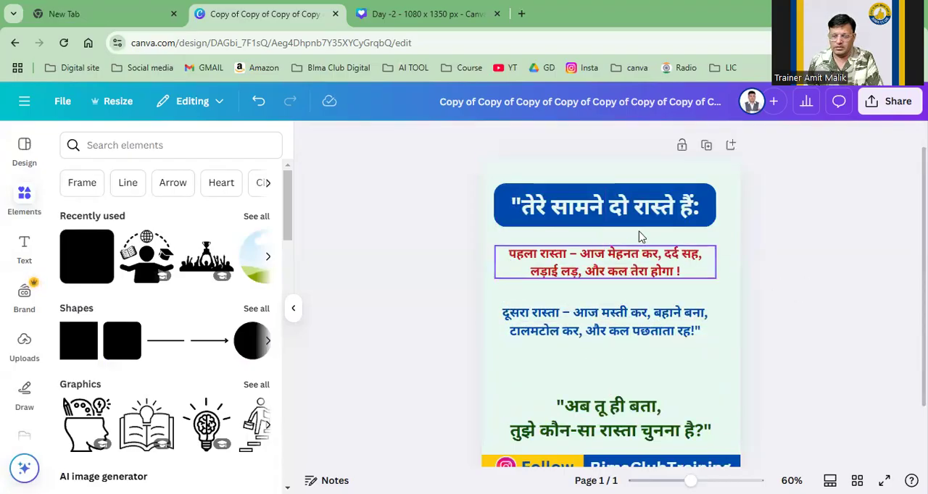
# Step: Duplicate the red paragraph, replace the copy's text with "या", narrow its box and place it between the two paragraphs
pyautogui.click(632, 260)
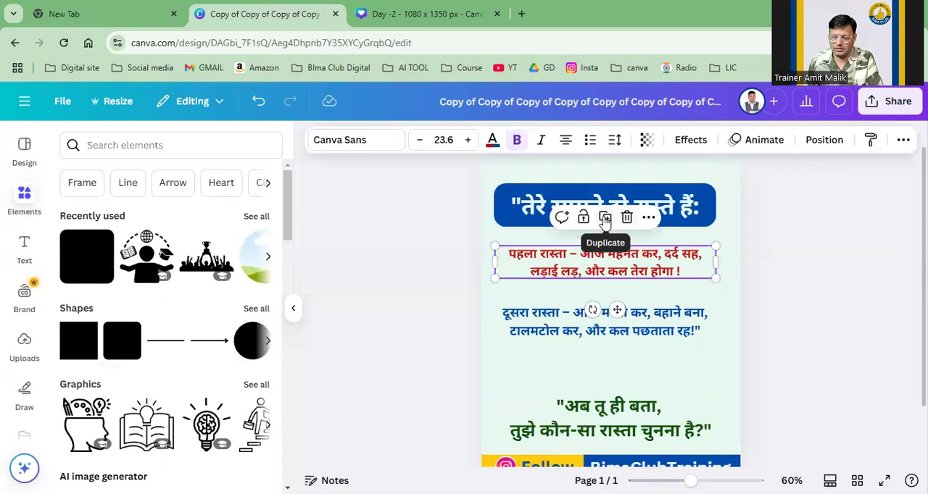
pyautogui.click(604, 216)
pyautogui.moveTo(620, 265); pyautogui.dragTo(620, 282)
pyautogui.doubleClick(618, 272)
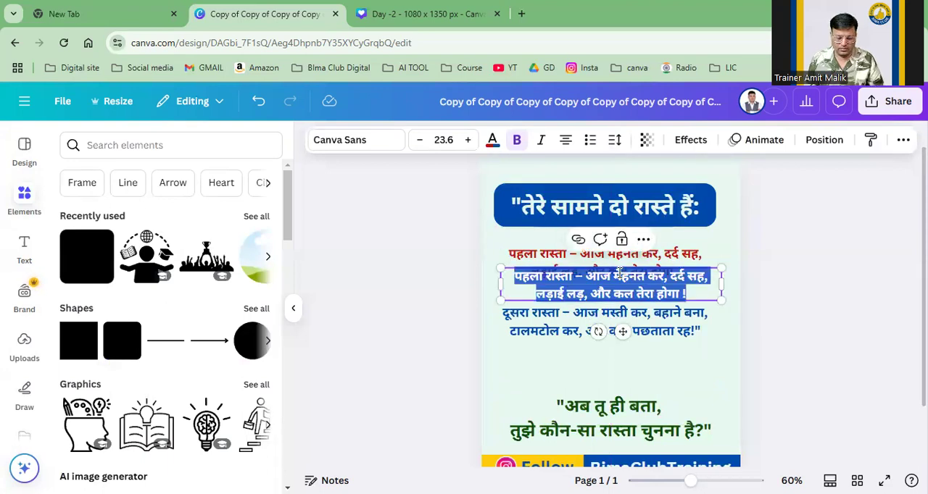
pyautogui.press('BackSpace')
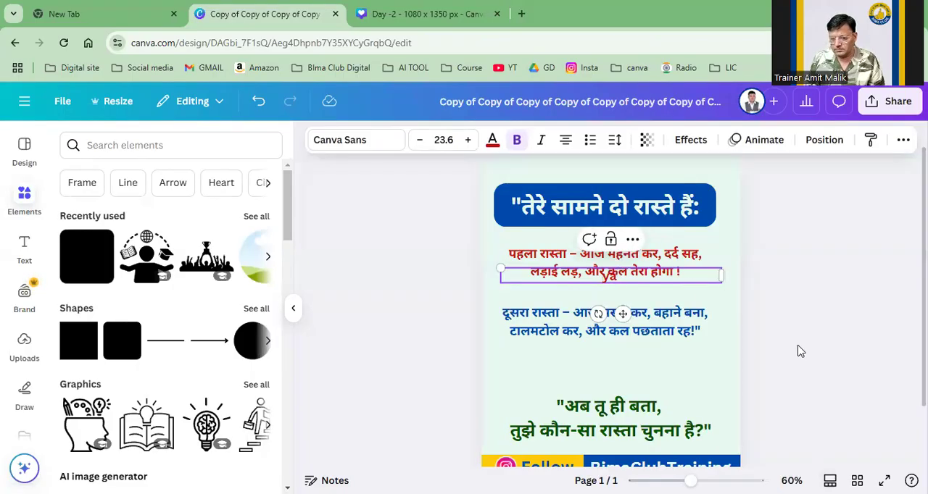
pyautogui.doubleClick(611, 275)
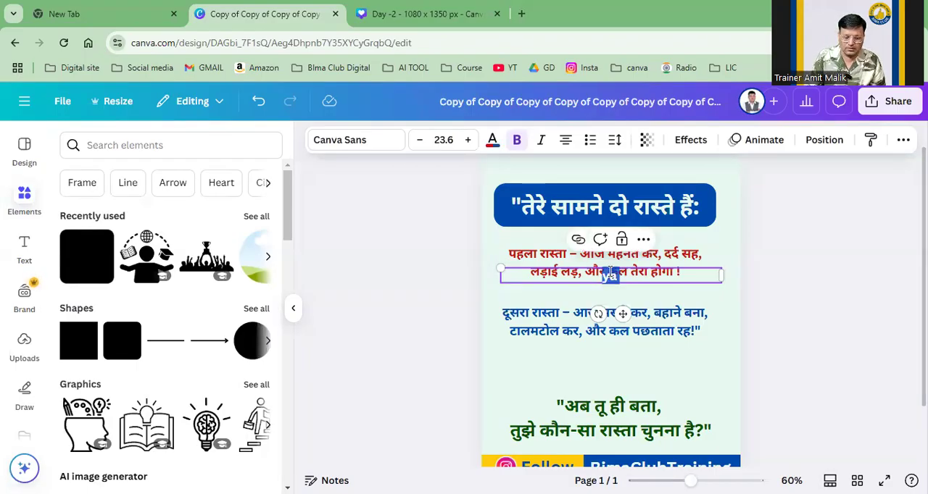
pyautogui.press('BackSpace')
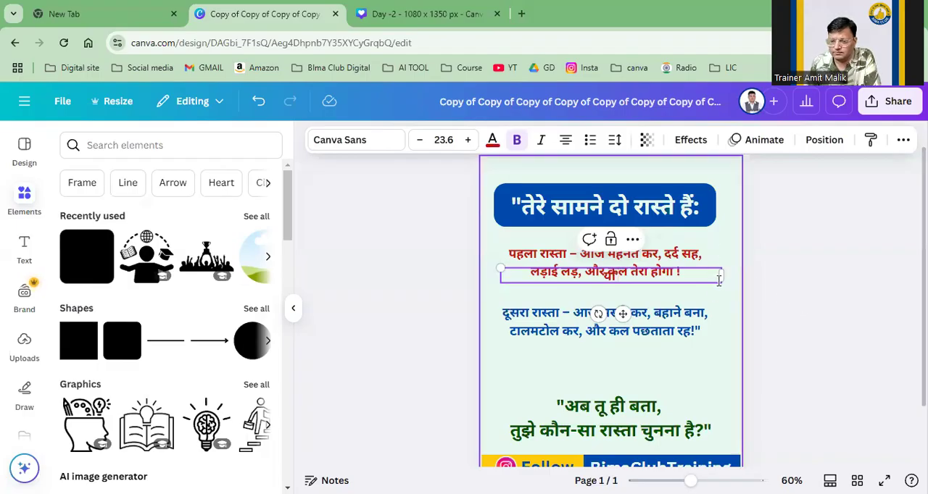
pyautogui.moveTo(721, 275); pyautogui.dragTo(579, 286)
pyautogui.moveTo(555, 314); pyautogui.dragTo(609, 329)
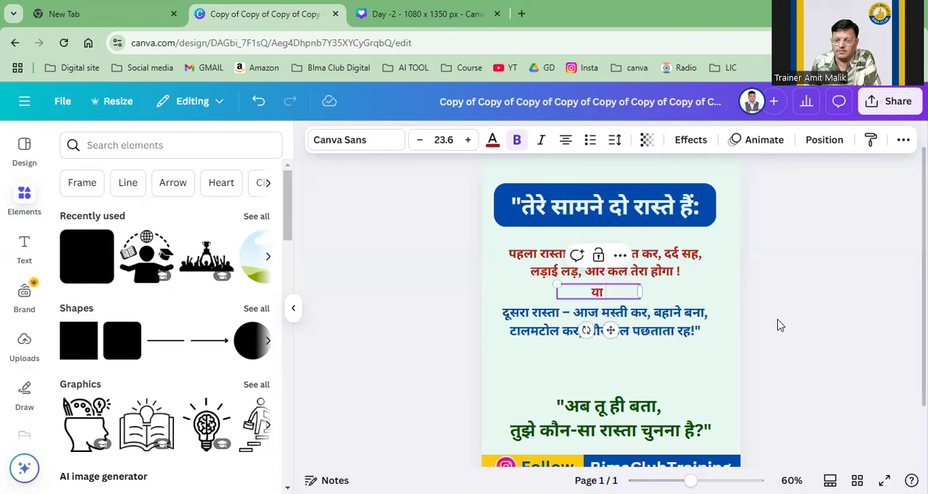
# Step: Try to recolour the word "या" with the black document colour
pyautogui.click(492, 139)
pyautogui.click(113, 243)
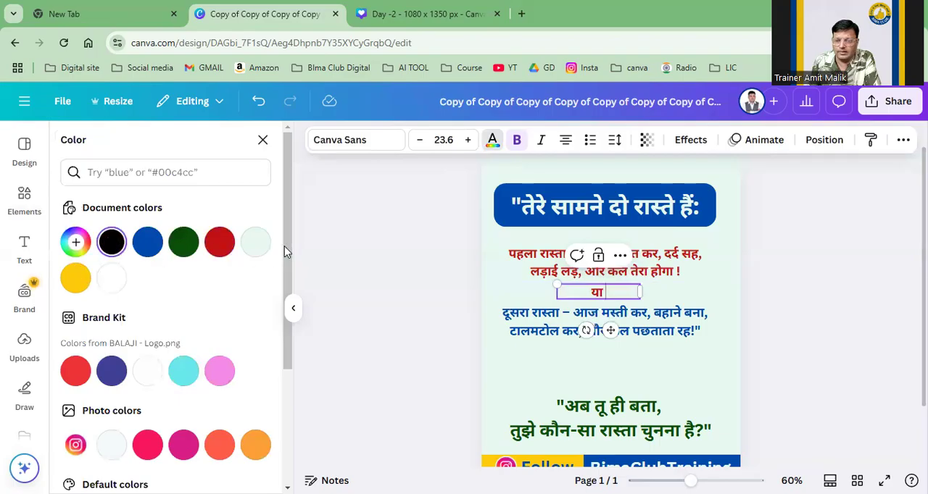
pyautogui.click(308, 251)
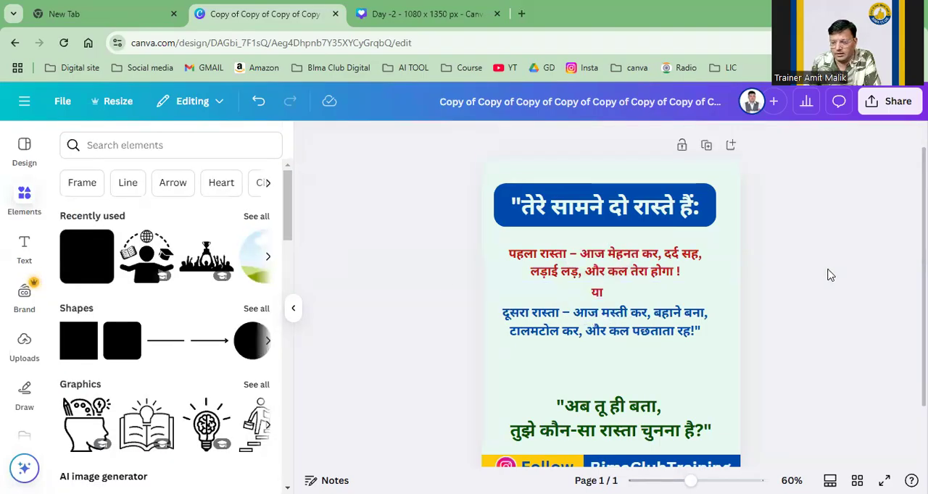
# Step: Move the closing question up to sit directly below the blue paragraph
pyautogui.moveTo(663, 412); pyautogui.dragTo(650, 367)
pyautogui.scroll(-2, 861, 328)
pyautogui.scroll(2, 862, 328)
pyautogui.scroll(-2, 830, 335)
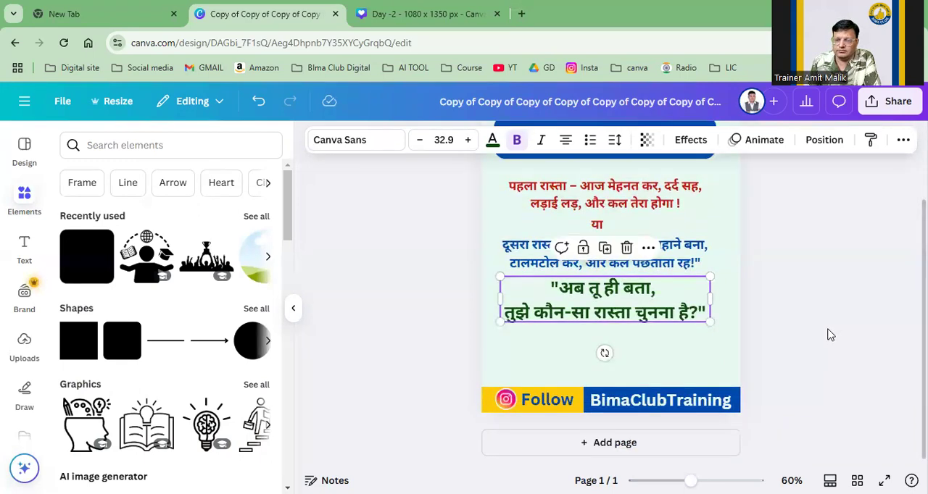
pyautogui.moveTo(679, 313)
pyautogui.mouseDown()
pyautogui.moveTo(683, 366)
pyautogui.moveTo(679, 304)
pyautogui.mouseUp()
pyautogui.click(834, 297)
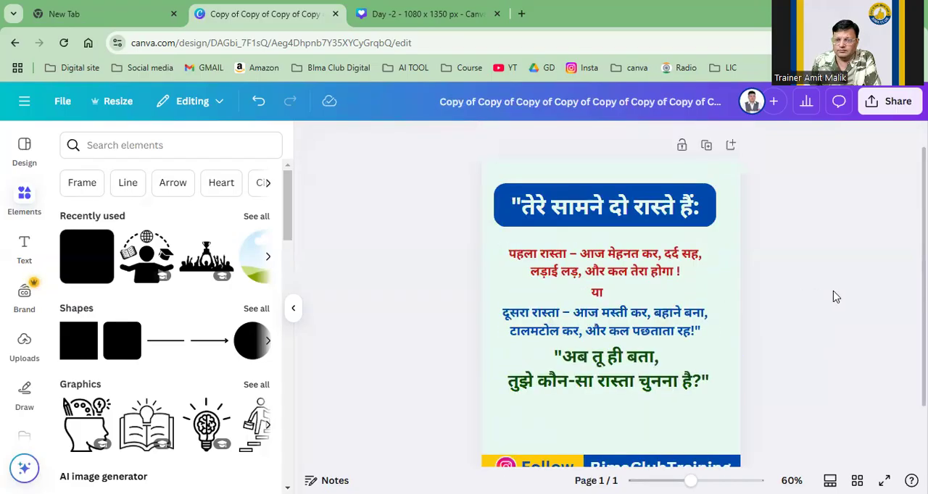
# Step: Move the closing question back down towards the footer and lower the blue paragraph to spread out the text blocks
pyautogui.moveTo(616, 311); pyautogui.dragTo(629, 350)
pyautogui.moveTo(639, 269); pyautogui.dragTo(641, 286)
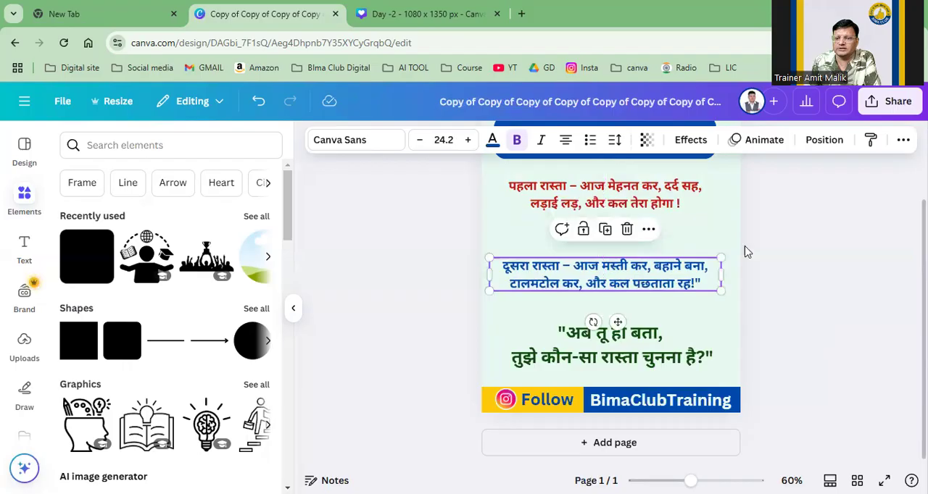
pyautogui.click(818, 233)
# Step: Enlarge the word "या" to size 41.3, centre it between the two paragraphs and nudge the blue paragraph slightly right
pyautogui.moveTo(605, 228); pyautogui.dragTo(505, 212)
pyautogui.moveTo(597, 242); pyautogui.dragTo(625, 234)
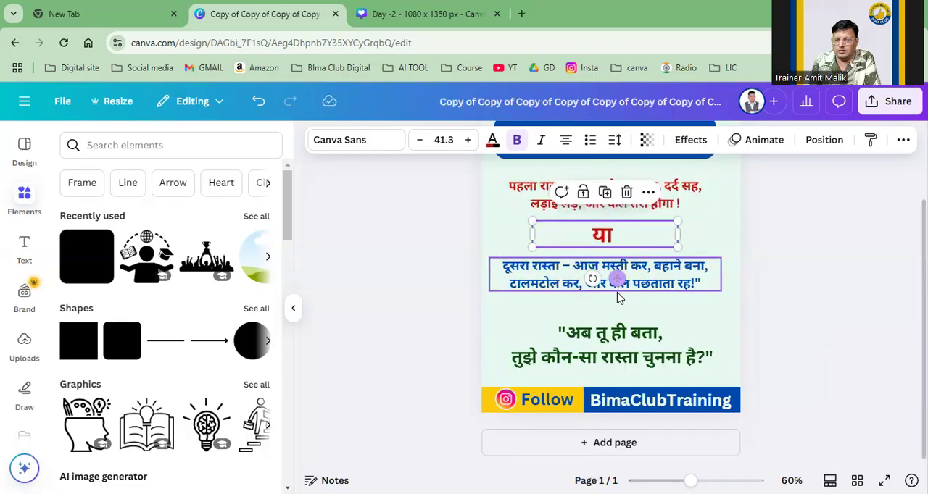
pyautogui.click(645, 283)
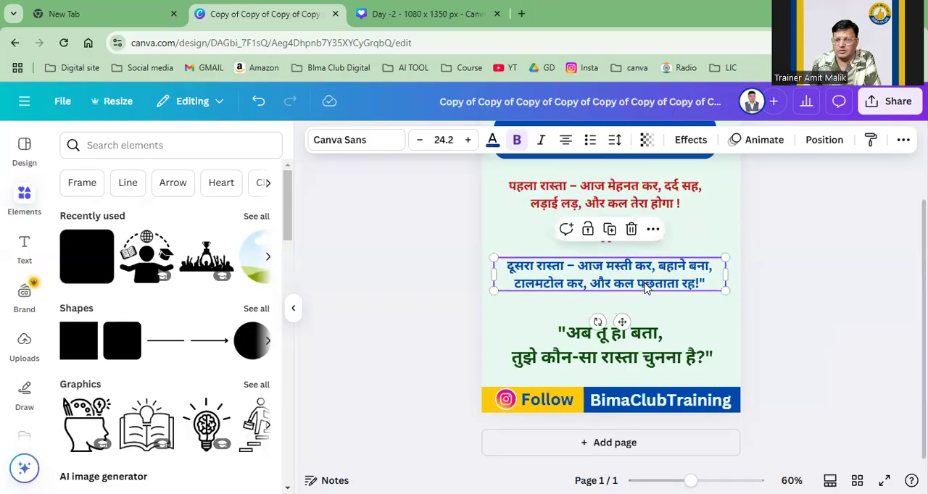
pyautogui.click(805, 296)
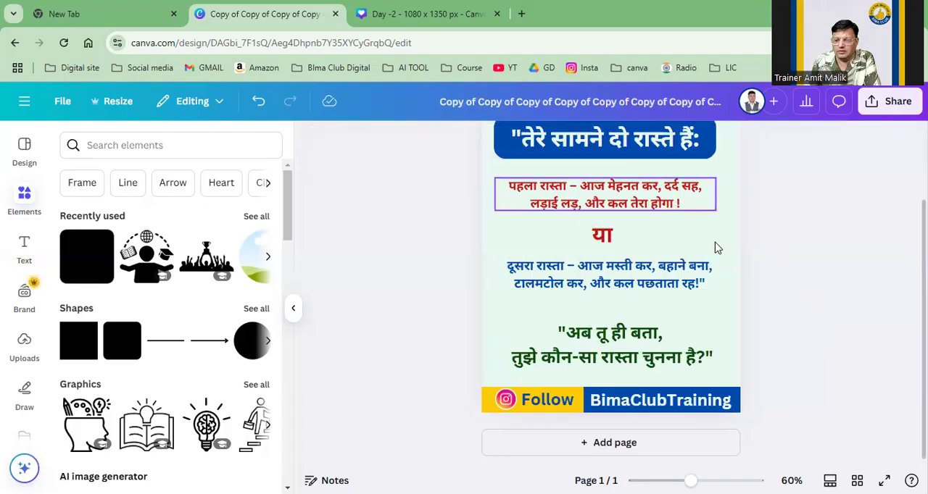
# Step: Try breaking the red paragraph into three lines before "दर्द सह" and "और कल", and undo both line breaks
pyautogui.click(591, 207)
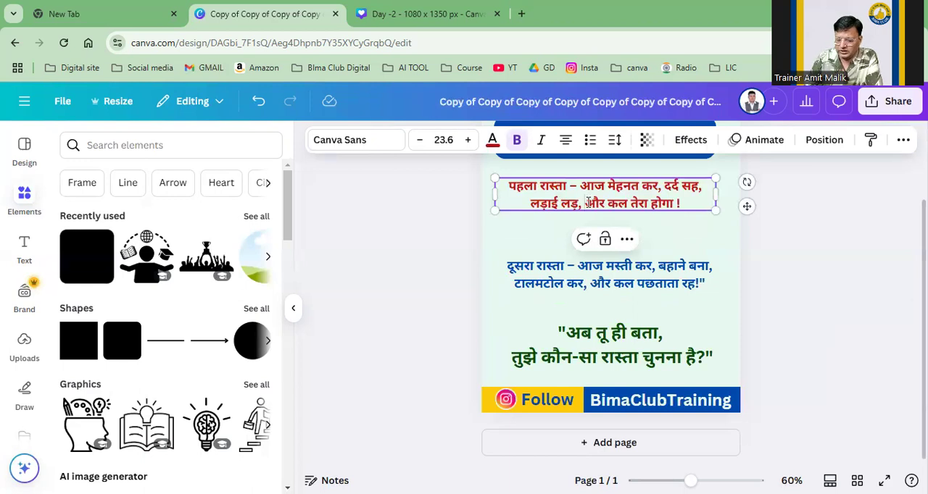
pyautogui.click(591, 204)
pyautogui.press('Return')
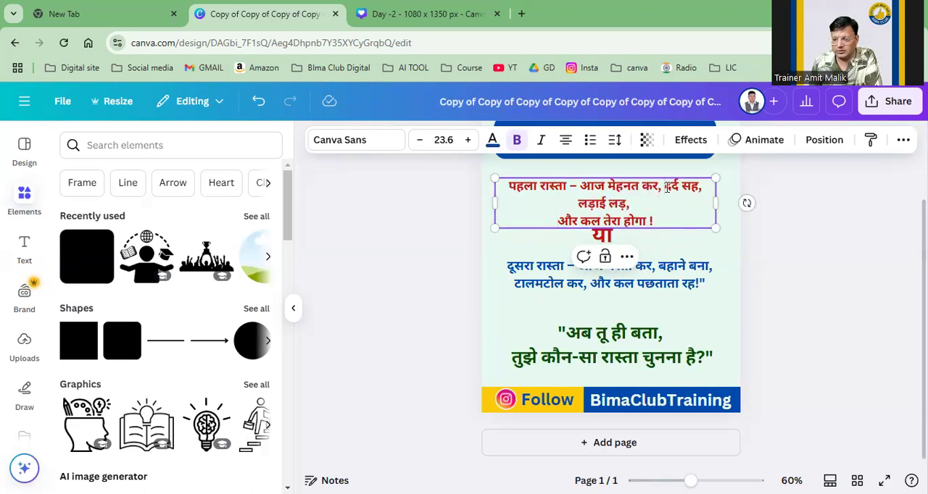
pyautogui.click(664, 187)
pyautogui.press('Return')
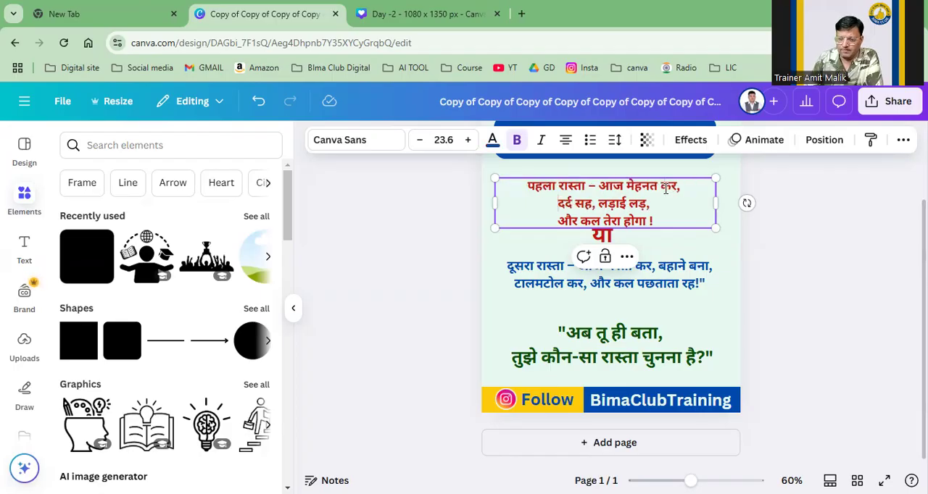
pyautogui.click(808, 267)
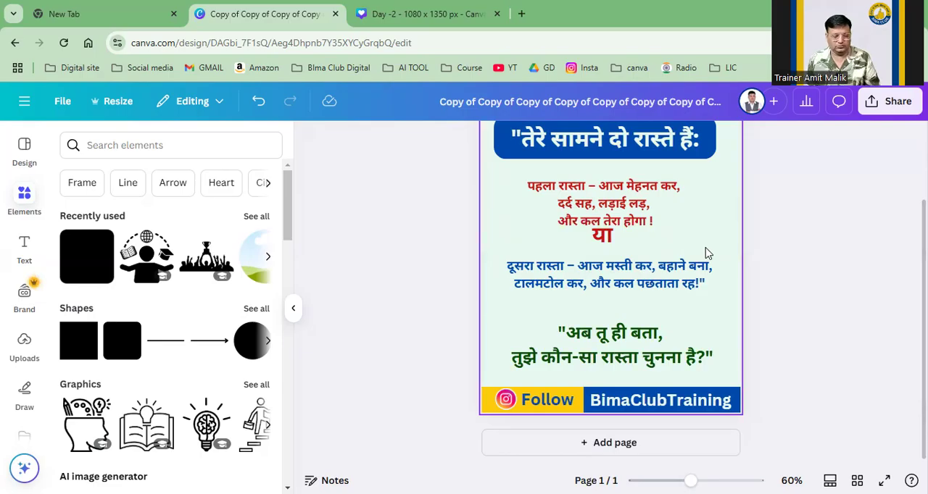
pyautogui.hotkey('ctrl', 'z')
pyautogui.hotkey('ctrl', 'z')
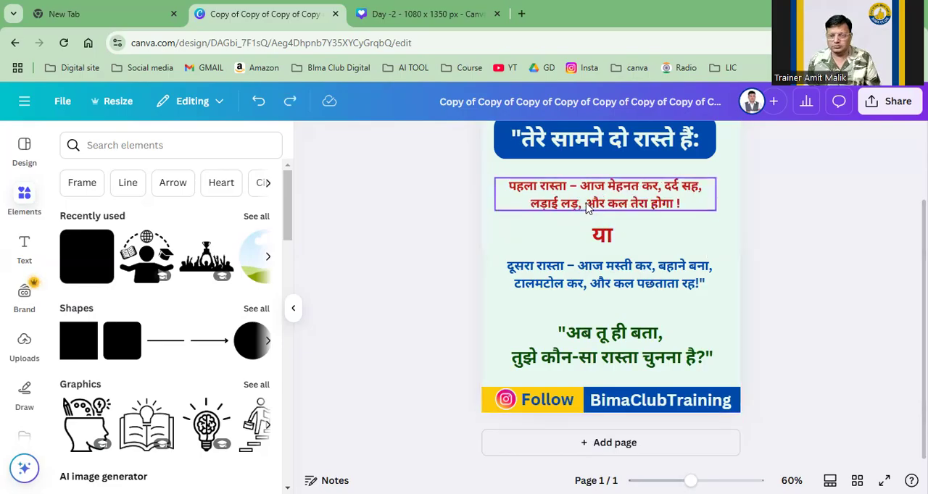
# Step: Insert a line break after "पहला रास्ता –" so that it stands on its own line in the red paragraph
pyautogui.click(581, 189)
pyautogui.click(582, 186)
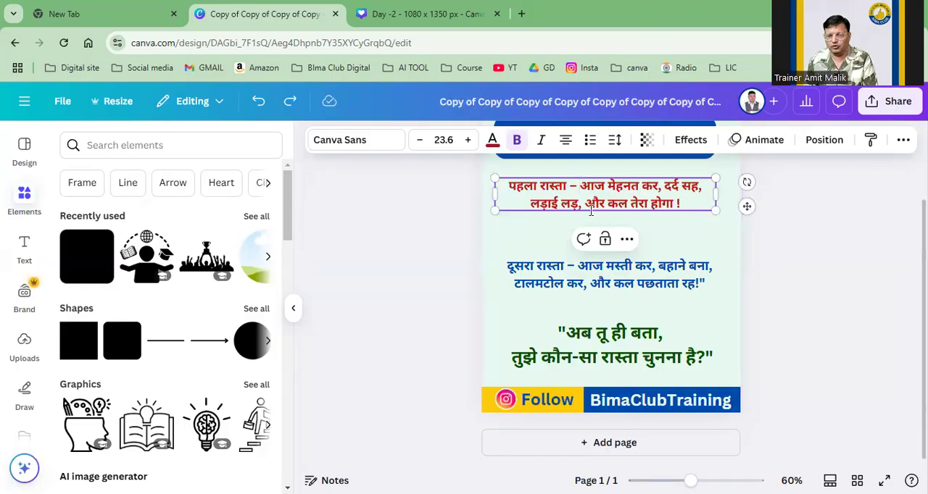
pyautogui.press('Return')
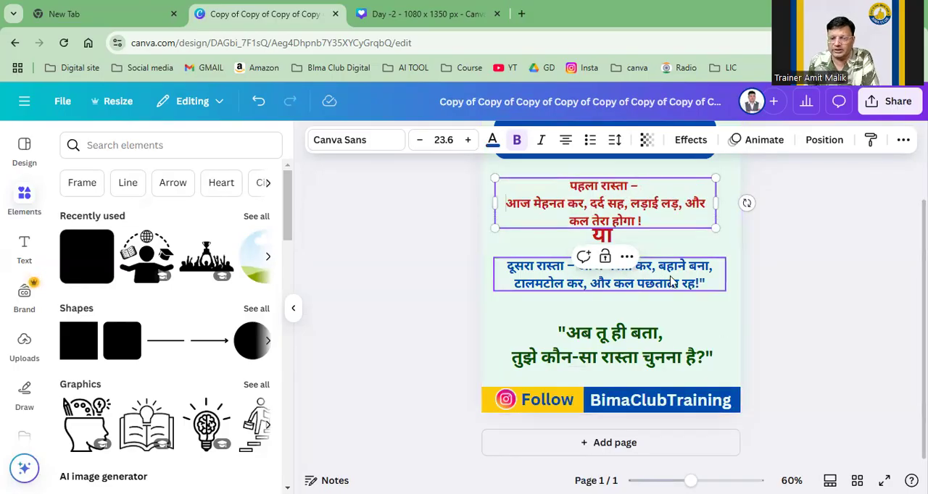
# Step: Insert line breaks in the blue paragraph after "दूसरा रास्ता –" and before "टालमटोल कर", so it reads as three lines
pyautogui.click(573, 286)
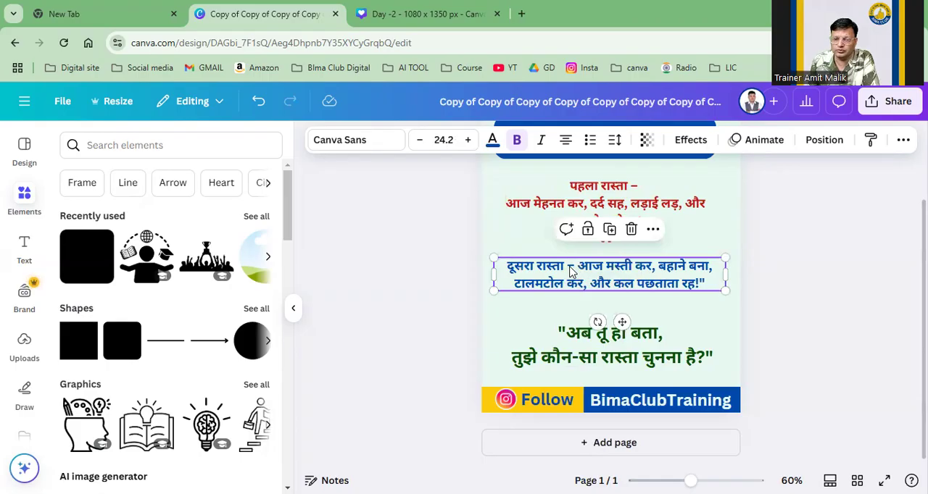
pyautogui.click(582, 265)
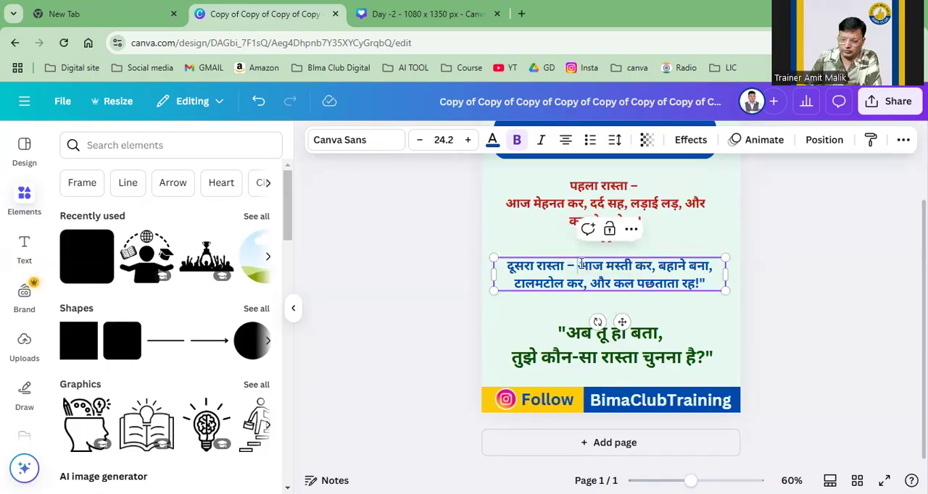
pyautogui.press('Return')
pyautogui.click(818, 305)
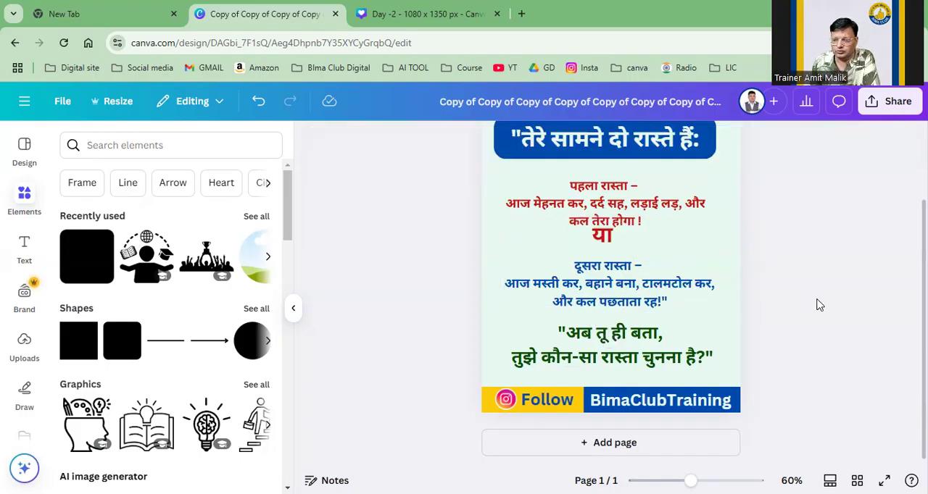
pyautogui.click(643, 287)
pyautogui.click(643, 287)
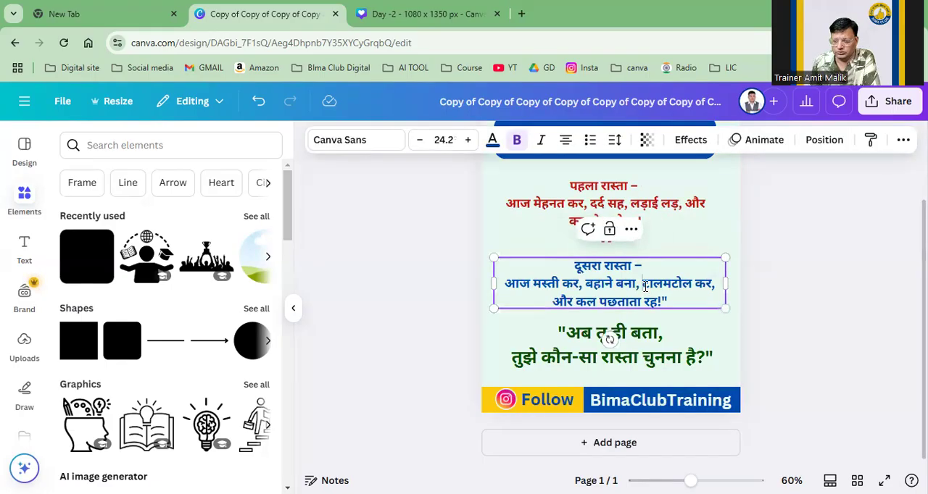
pyautogui.press('Return')
pyautogui.click(779, 290)
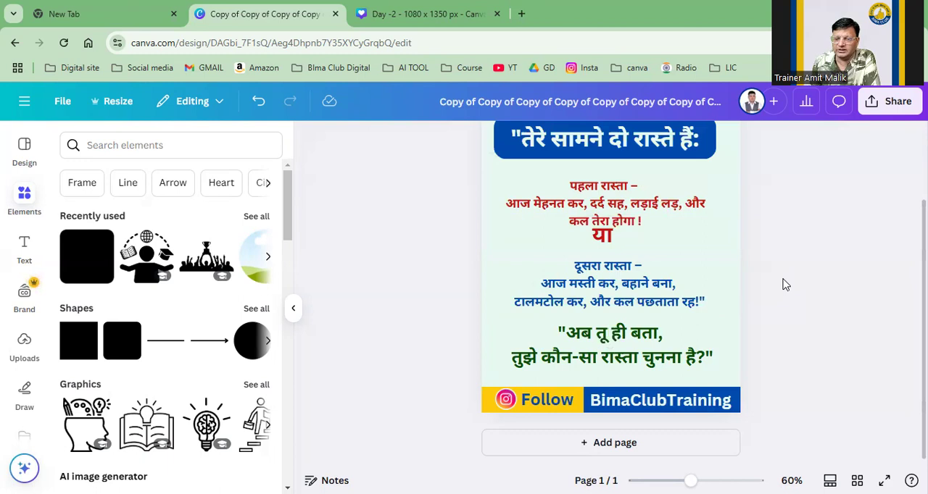
# Step: Space out the layout by moving "या", the closing question and the blue paragraph slightly lower
pyautogui.moveTo(607, 245); pyautogui.dragTo(606, 247)
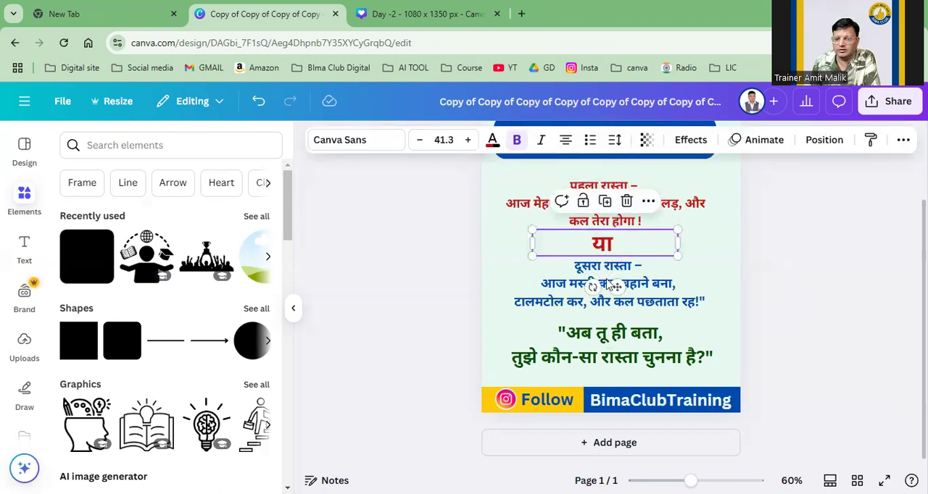
pyautogui.moveTo(621, 354); pyautogui.dragTo(616, 362)
pyautogui.click(867, 321)
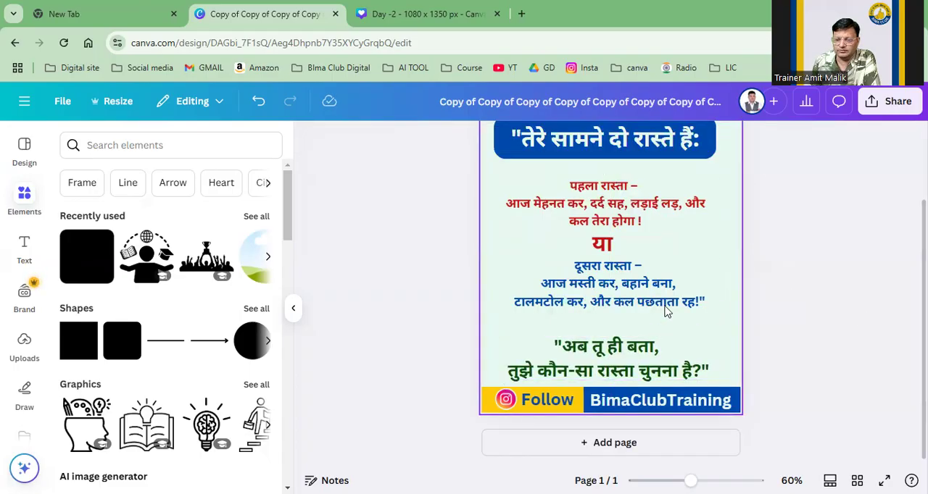
pyautogui.moveTo(656, 292); pyautogui.dragTo(653, 288)
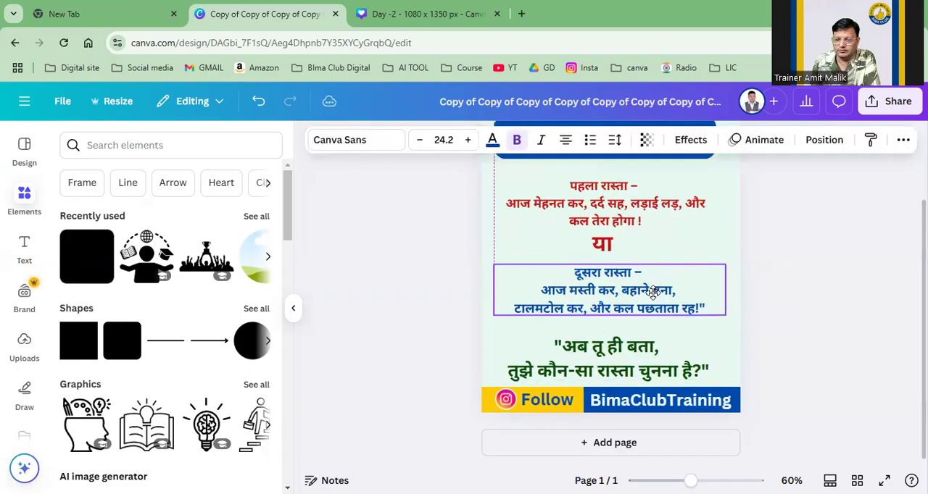
pyautogui.click(813, 292)
# Step: Insert a line break before "और कल तेरा होगा !" in the red paragraph
pyautogui.moveTo(689, 481)
pyautogui.mouseDown()
pyautogui.moveTo(675, 480)
pyautogui.moveTo(697, 481)
pyautogui.mouseUp()
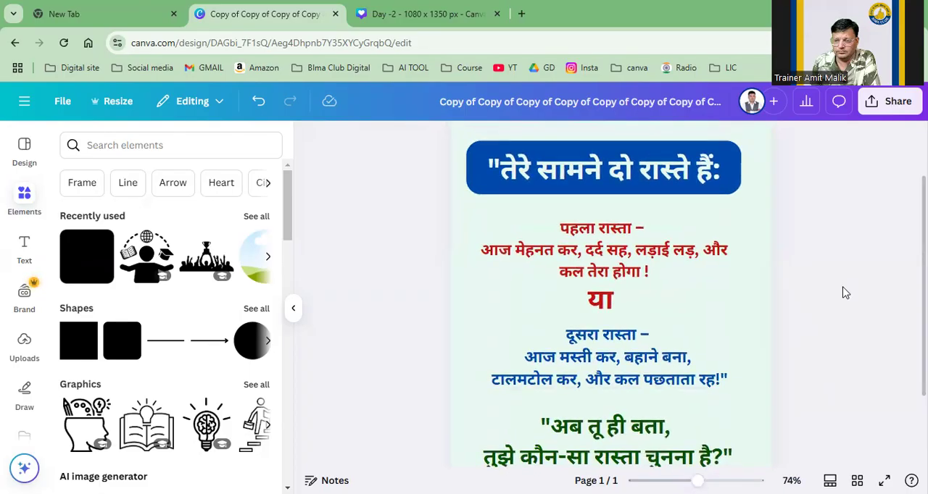
pyautogui.scroll(-2, 842, 291)
pyautogui.scroll(3, 843, 291)
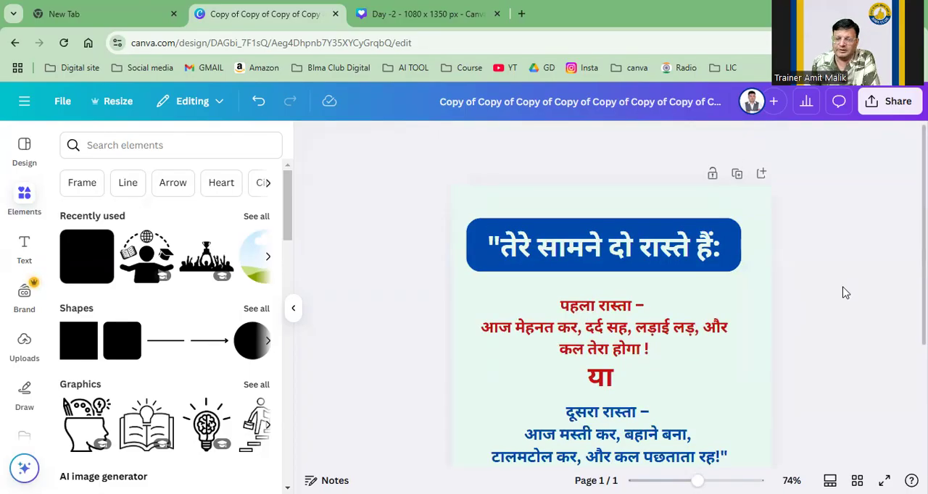
pyautogui.scroll(-1, 843, 292)
pyautogui.scroll(-3, 843, 291)
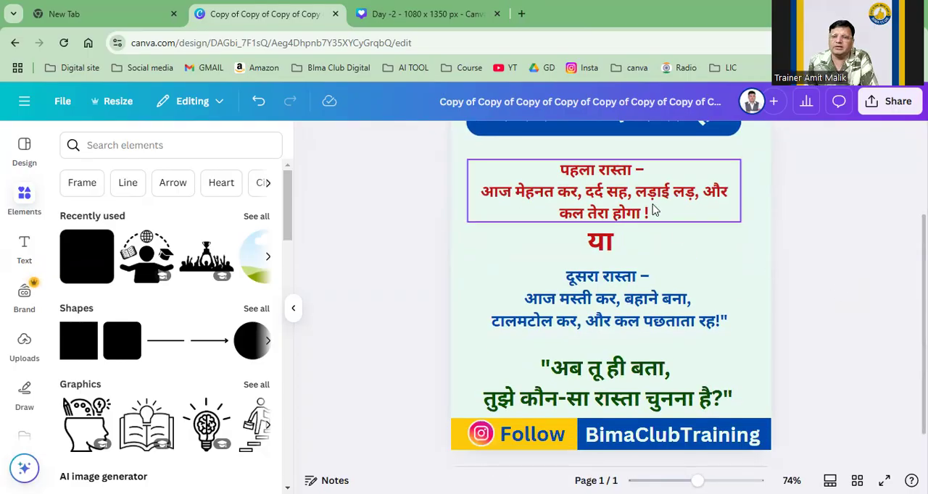
pyautogui.click(704, 192)
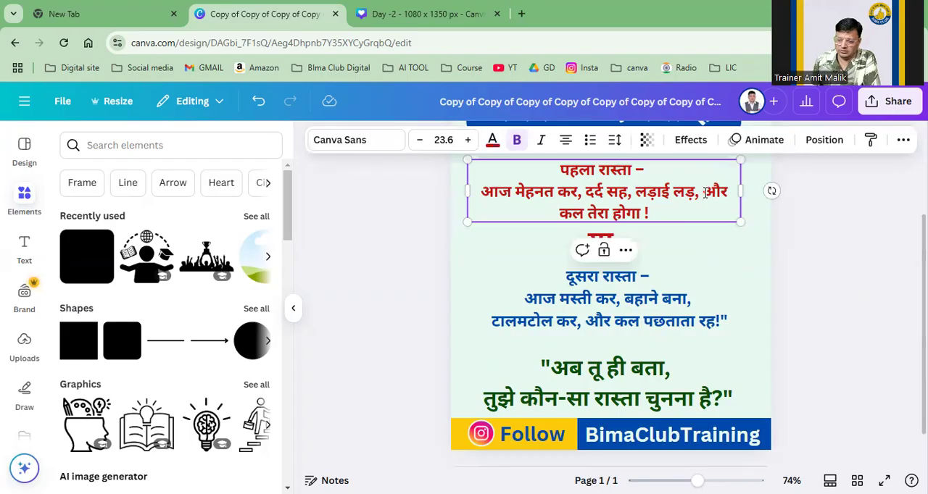
pyautogui.press('Return')
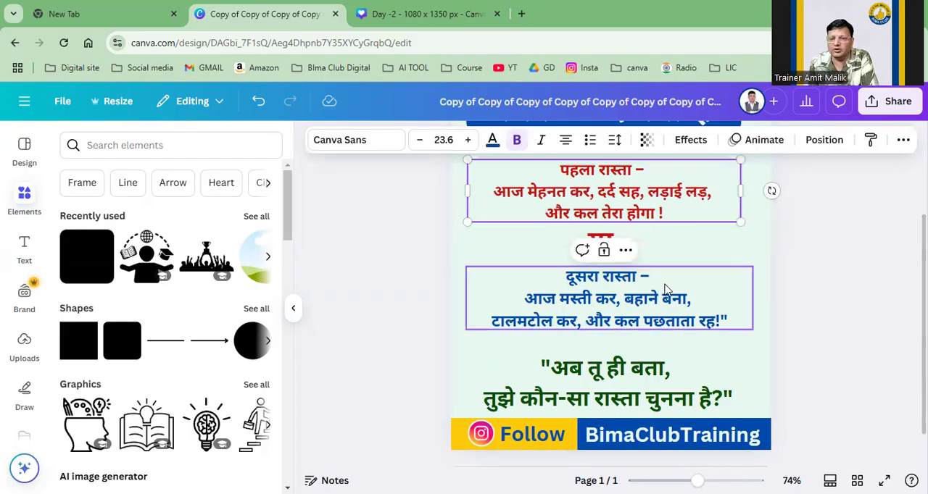
pyautogui.click(903, 230)
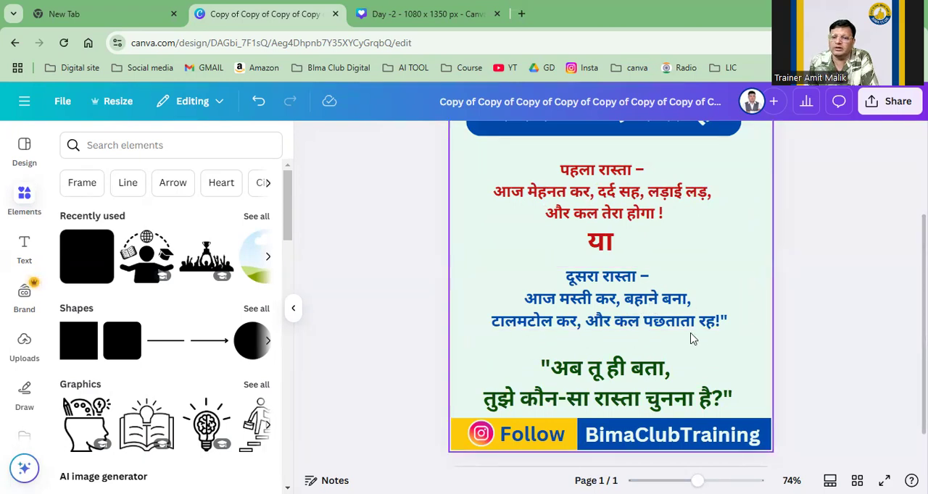
# Step: Review the finished "two paths" post from top to footer and download it as a JPG
pyautogui.scroll(-1, 852, 362)
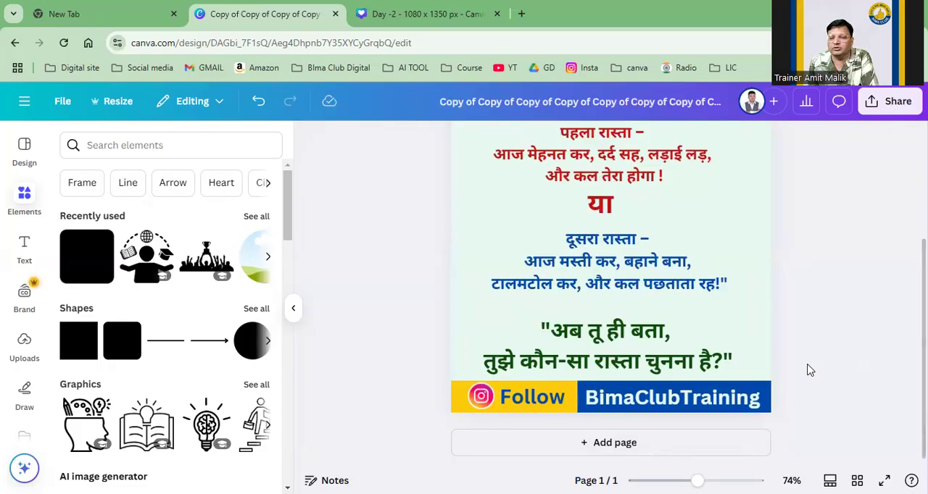
pyautogui.scroll(4, 807, 370)
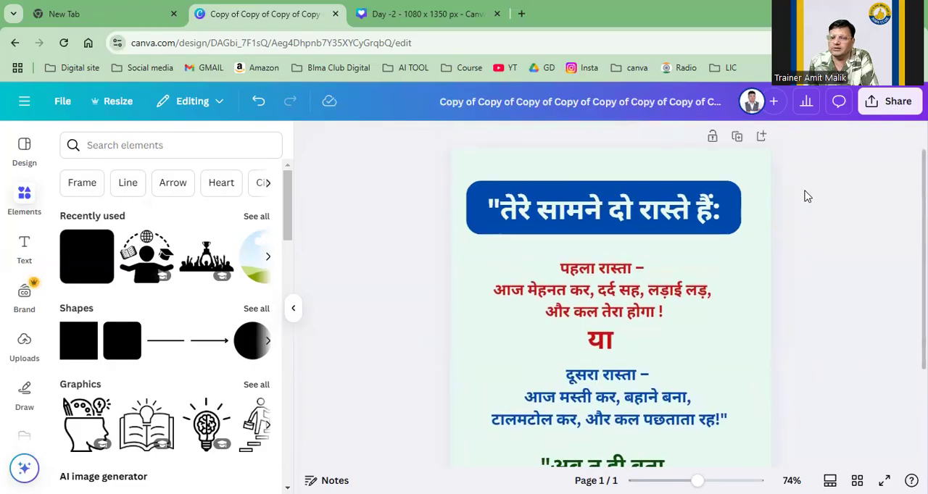
pyautogui.click(887, 106)
pyautogui.click(681, 366)
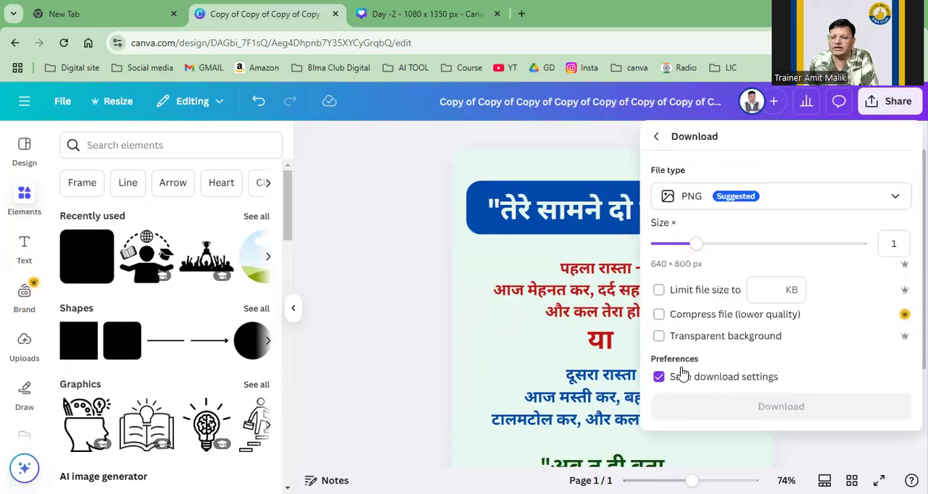
pyautogui.click(709, 210)
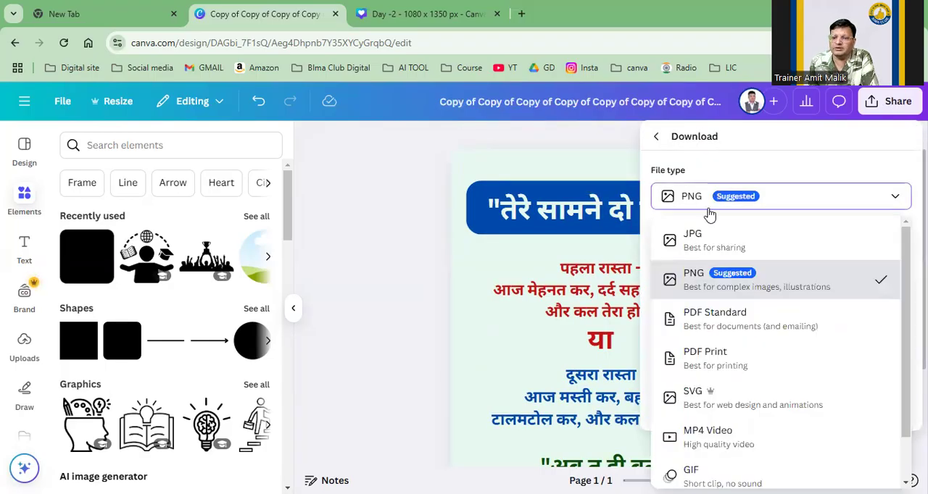
pyautogui.click(705, 247)
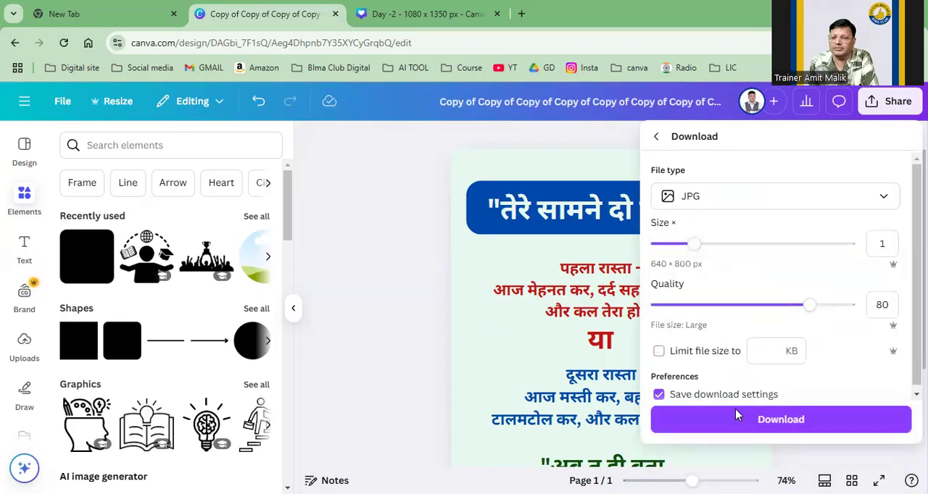
pyautogui.click(735, 421)
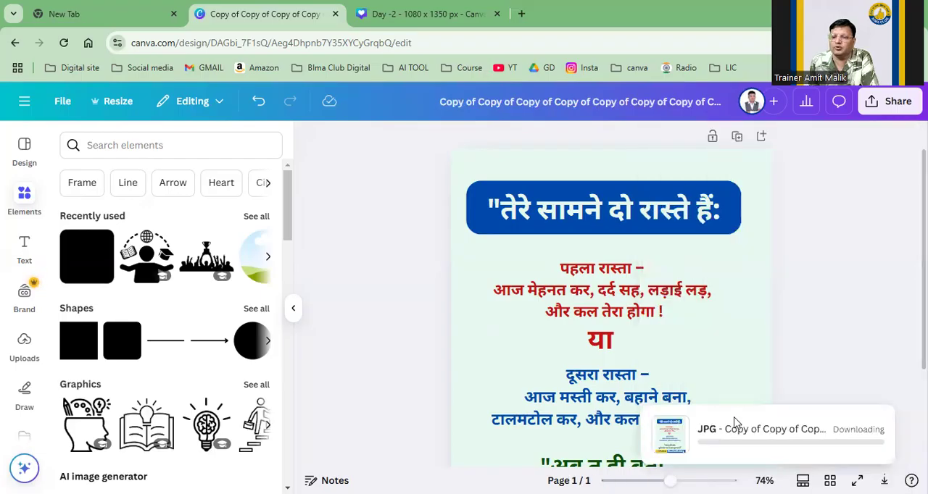
pyautogui.scroll(-2, 805, 283)
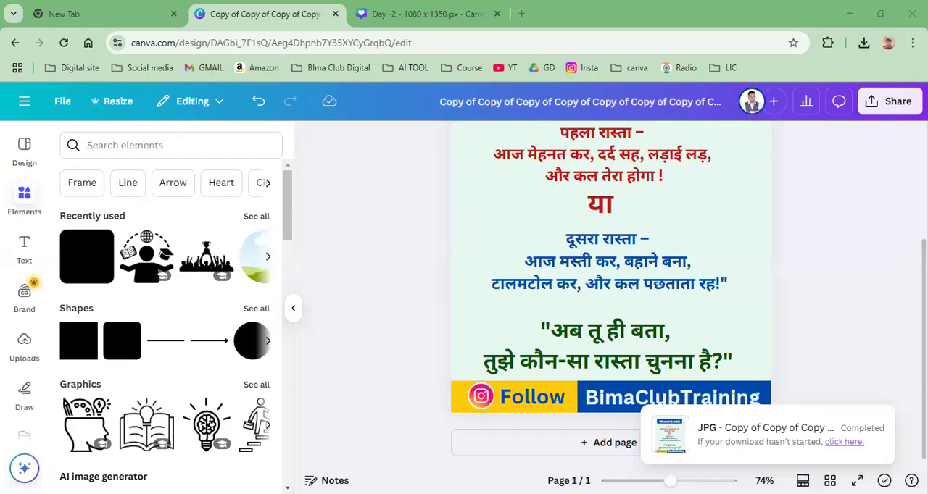
# Step: Open a Google page in a new tab and run a Lens image search on the downloaded "two paths" JPG from the Downloads folder
pyautogui.click(523, 14)
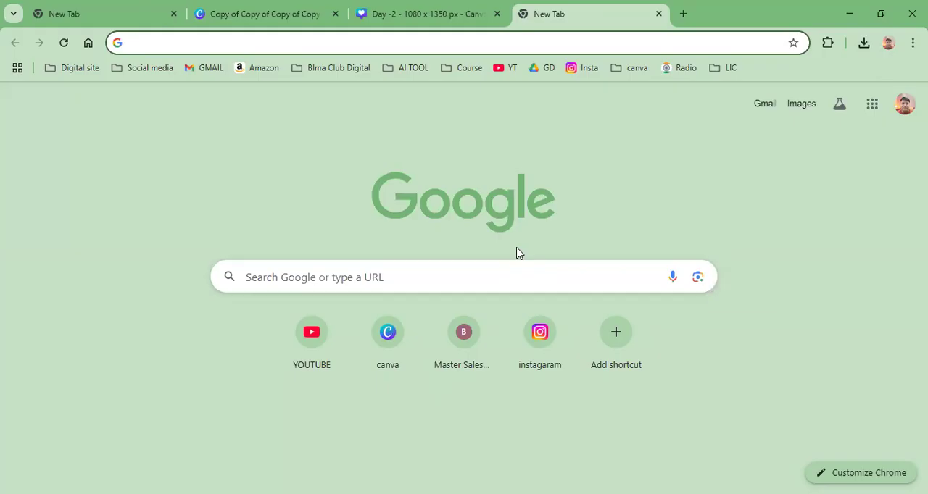
pyautogui.click(697, 277)
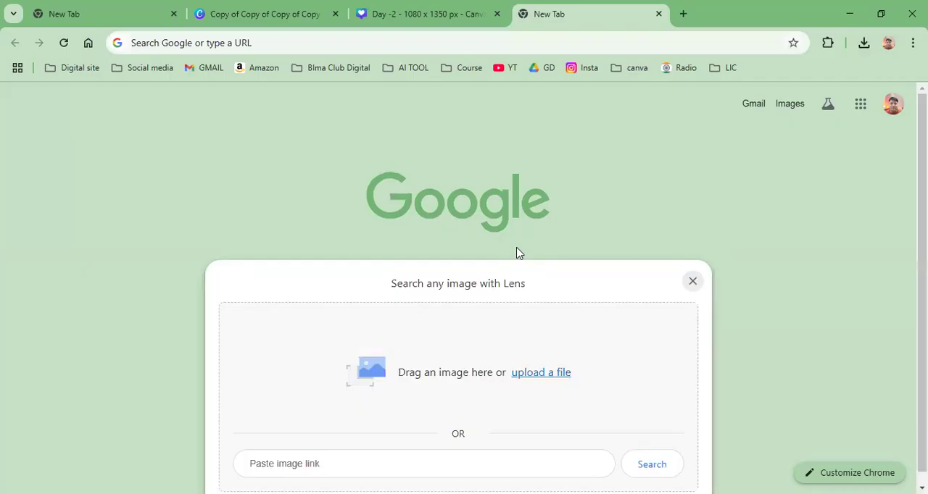
pyautogui.click(547, 374)
pyautogui.scroll(5, 83, 142)
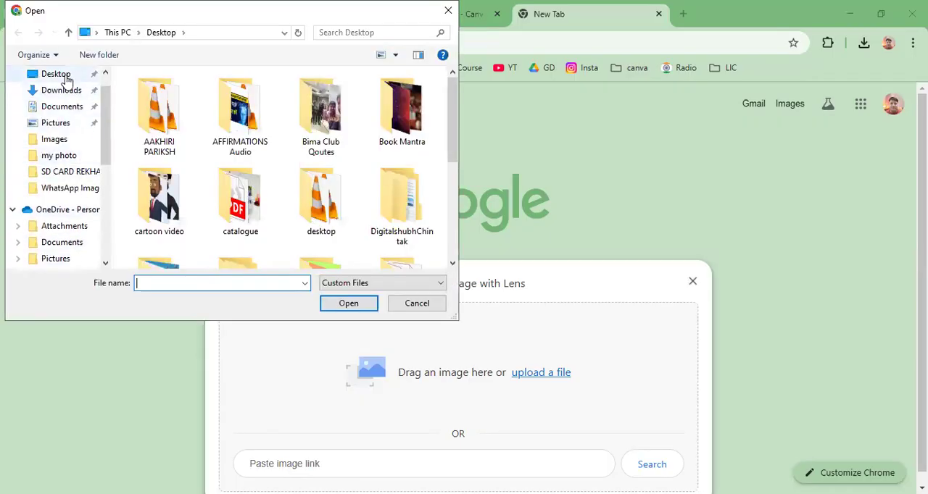
pyautogui.click(62, 90)
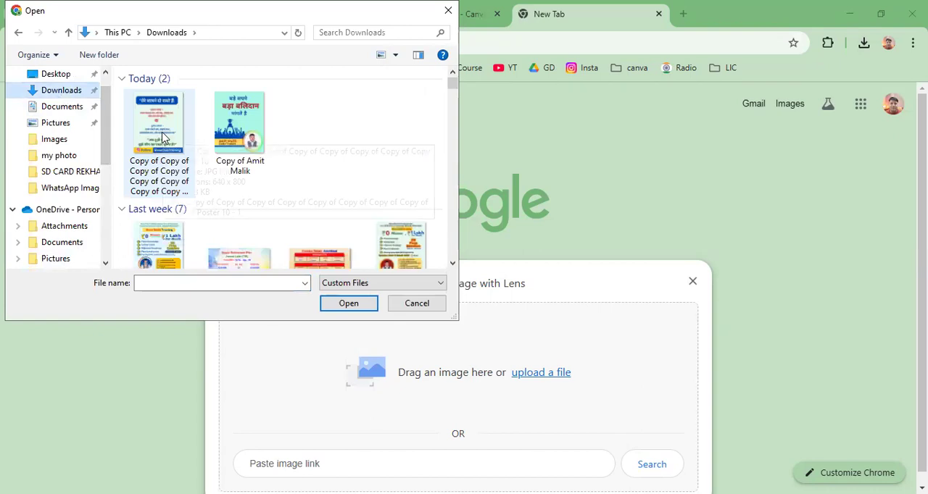
pyautogui.click(171, 141)
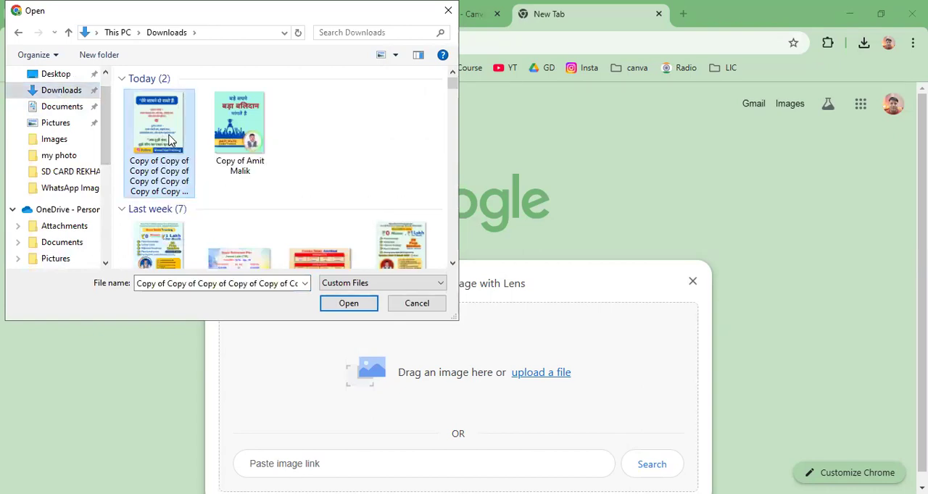
pyautogui.doubleClick(171, 141)
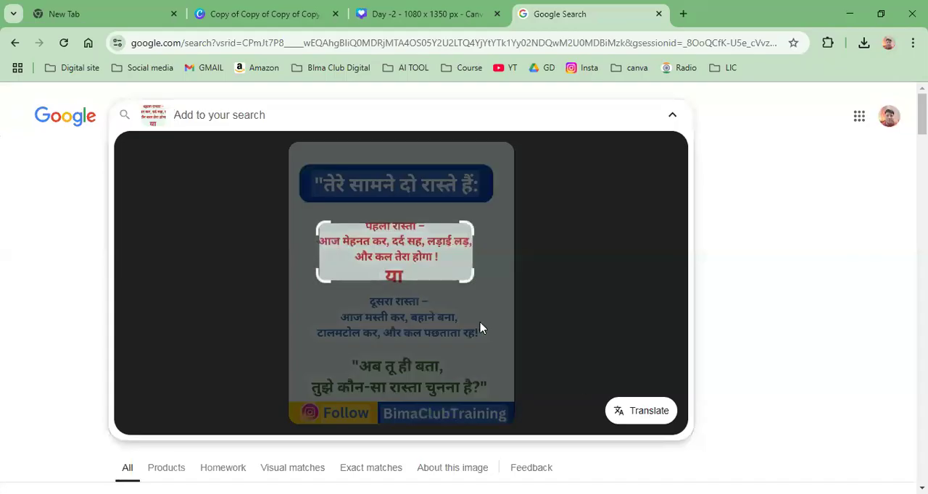
# Step: Move the Lens selection area over the red paragraph, then select its text from "पहला रास्ता" to "होगा !" and copy it
pyautogui.moveTo(372, 230)
pyautogui.mouseDown()
pyautogui.moveTo(349, 180)
pyautogui.moveTo(356, 223)
pyautogui.mouseUp()
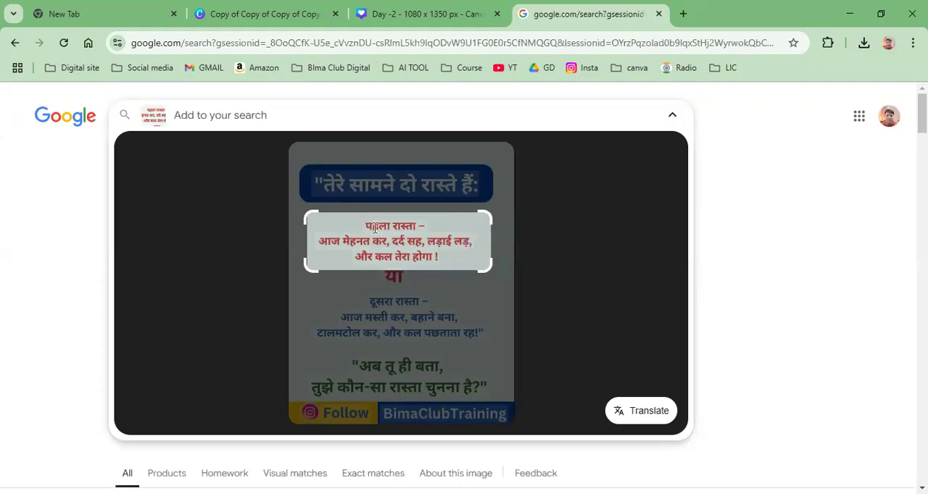
pyautogui.moveTo(367, 226); pyautogui.dragTo(423, 253)
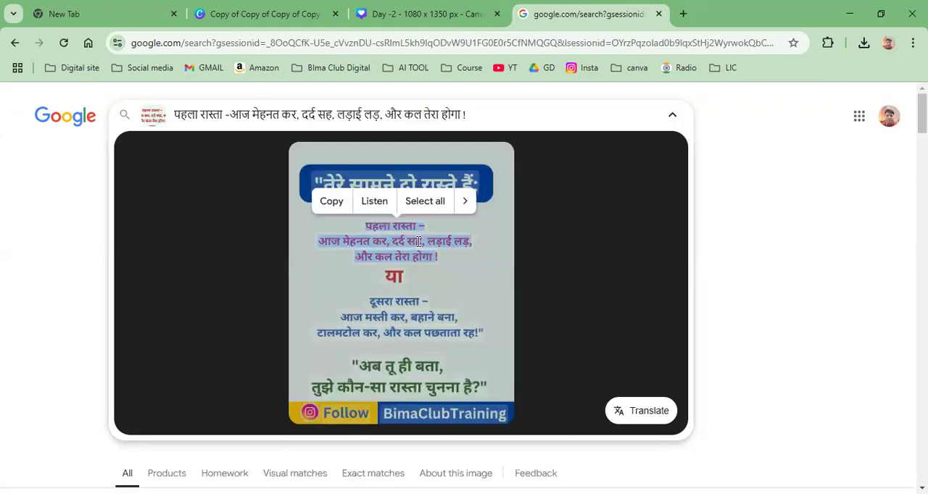
pyautogui.click(331, 205)
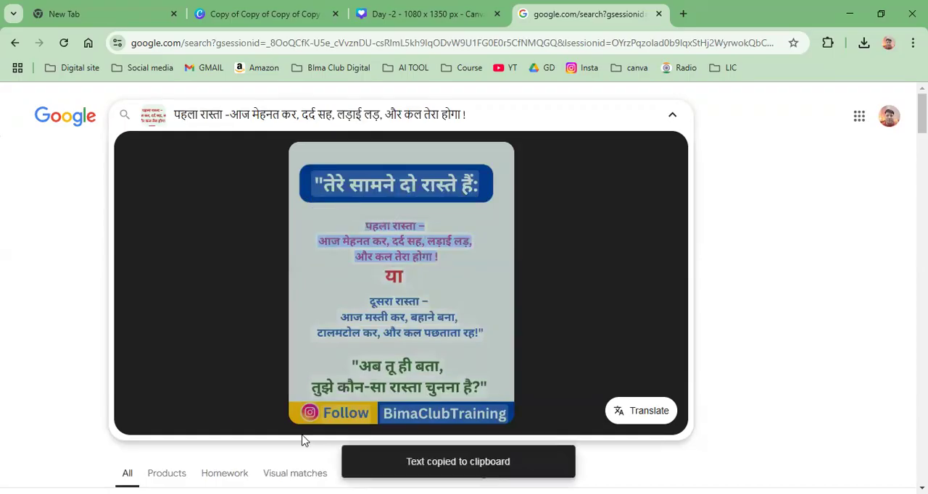
pyautogui.click(304, 493)
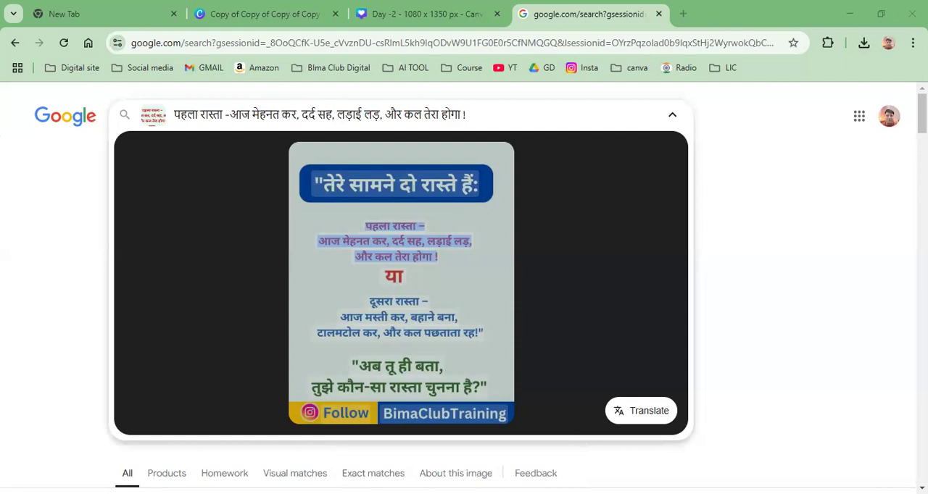
pyautogui.click(464, 235)
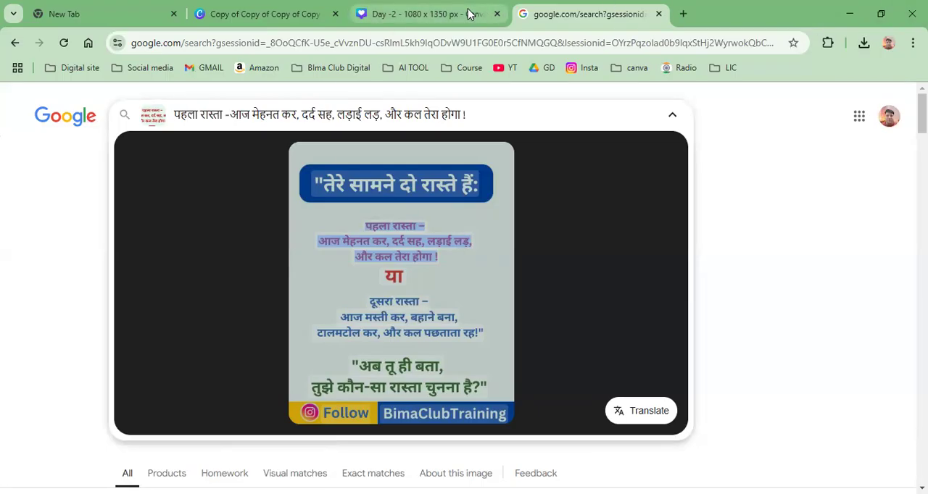
# Step: Look at the Day -2 footer design in Canva and return to the Google image search
pyautogui.moveTo(465, 16)
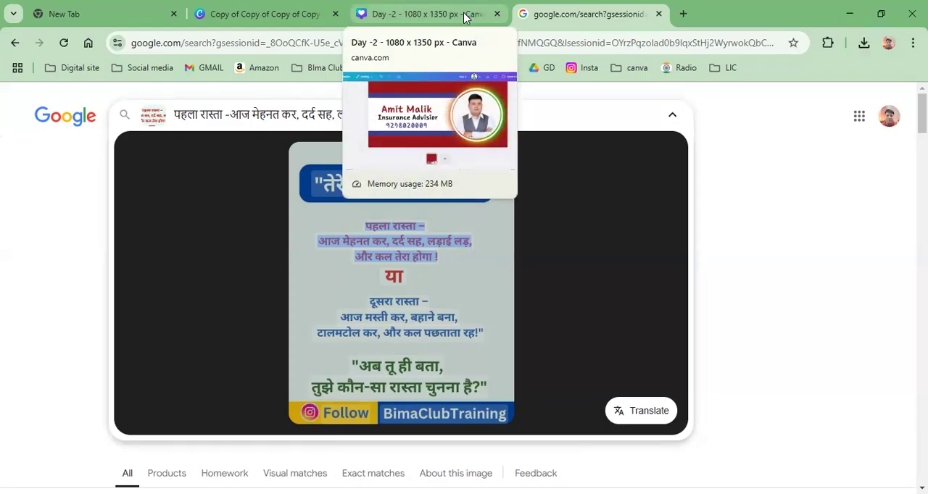
pyautogui.click(464, 16)
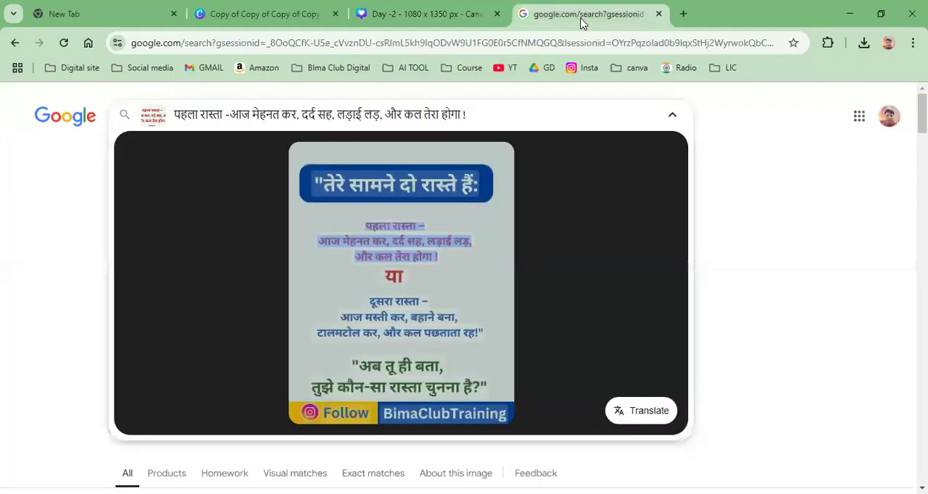
pyautogui.click(581, 20)
# Step: Go back to the Google start page and run a Lens image search on the "Bima Sakhi Training" poster JPG from the Downloads folder
pyautogui.scroll(-5, 802, 239)
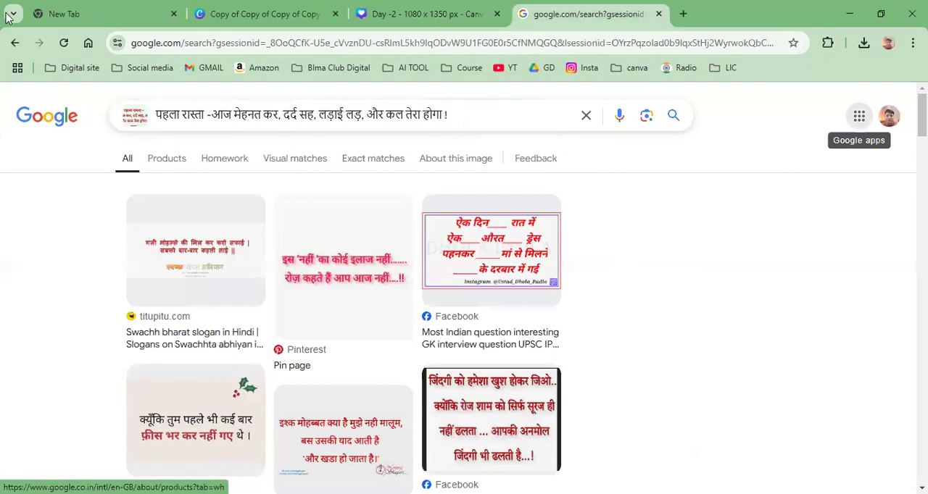
pyautogui.click(15, 42)
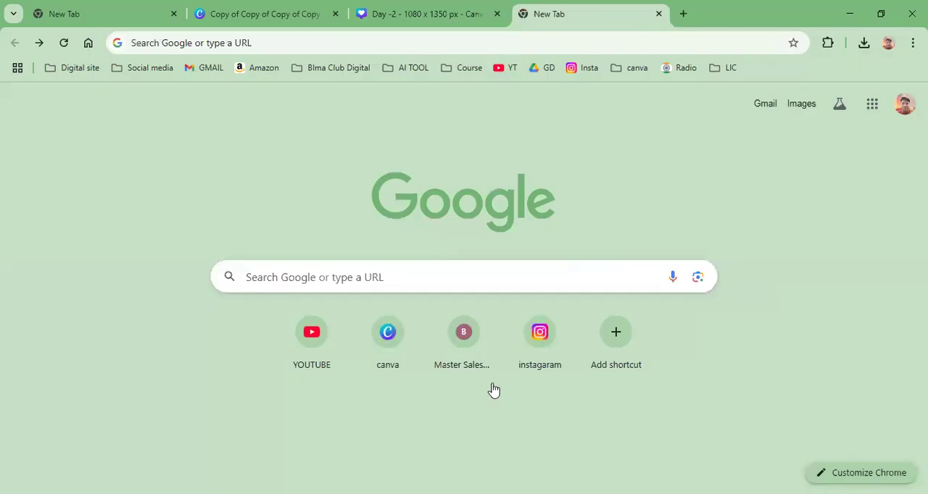
pyautogui.click(528, 375)
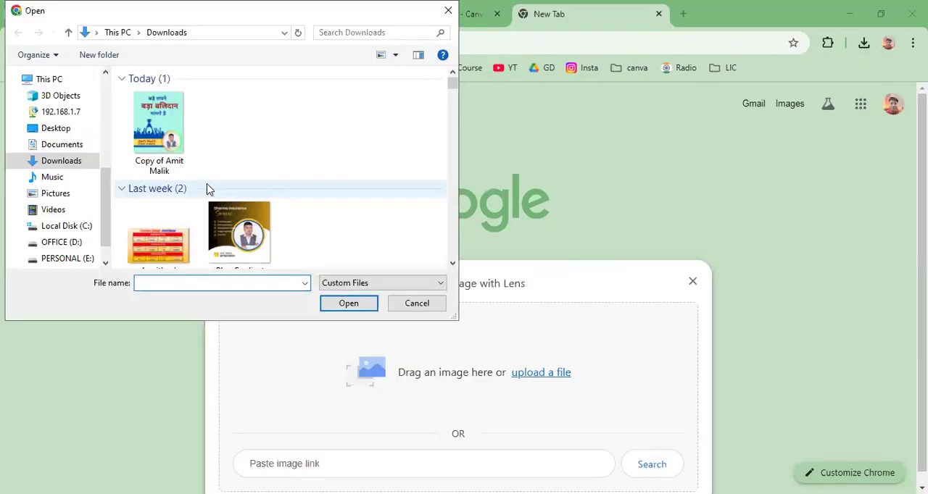
pyautogui.scroll(-1, 205, 189)
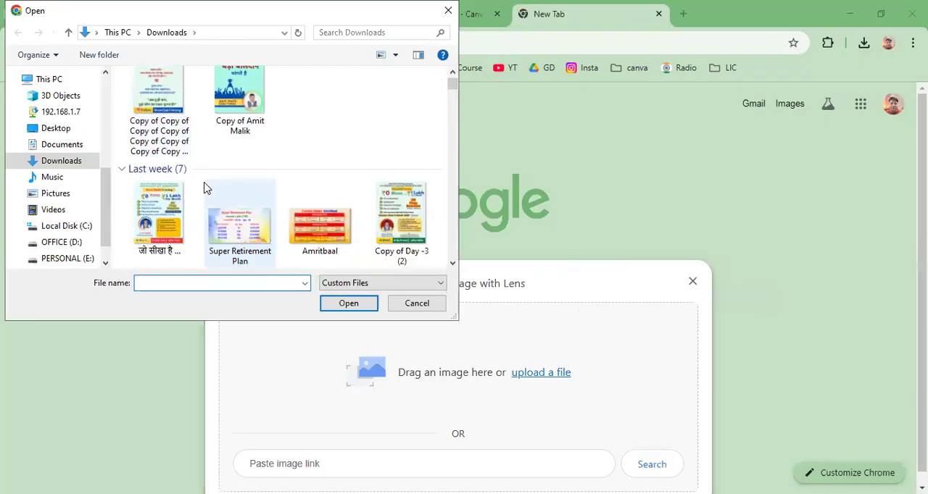
pyautogui.doubleClick(163, 214)
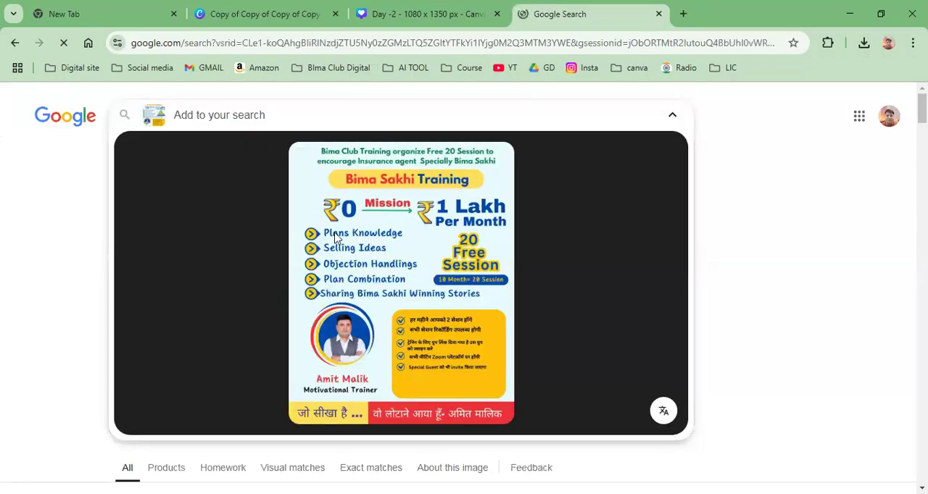
# Step: Select the "Plans Knowledge" line in the poster image and copy its text
pyautogui.click(334, 236)
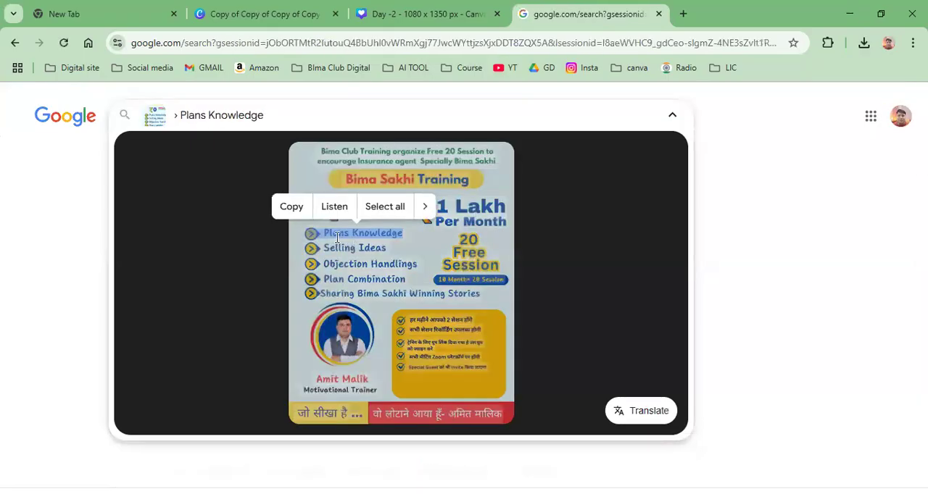
pyautogui.click(323, 234)
pyautogui.moveTo(323, 234); pyautogui.dragTo(397, 233)
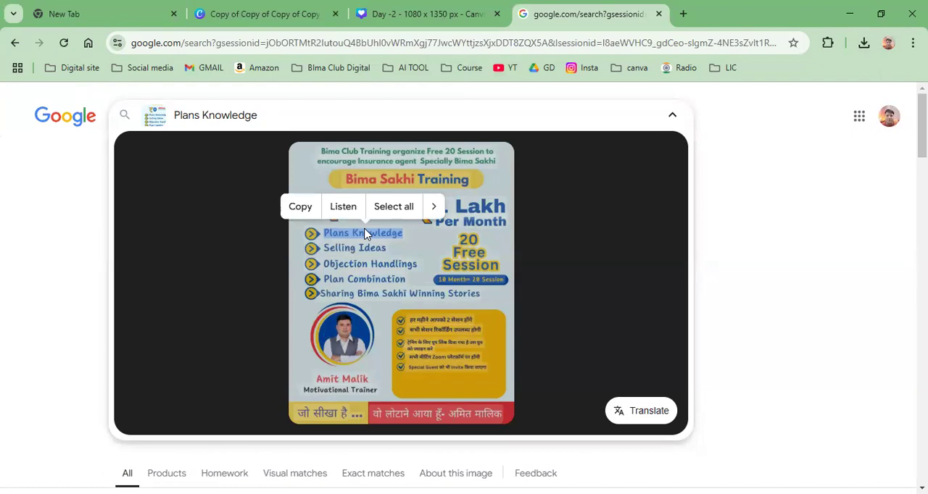
pyautogui.click(301, 208)
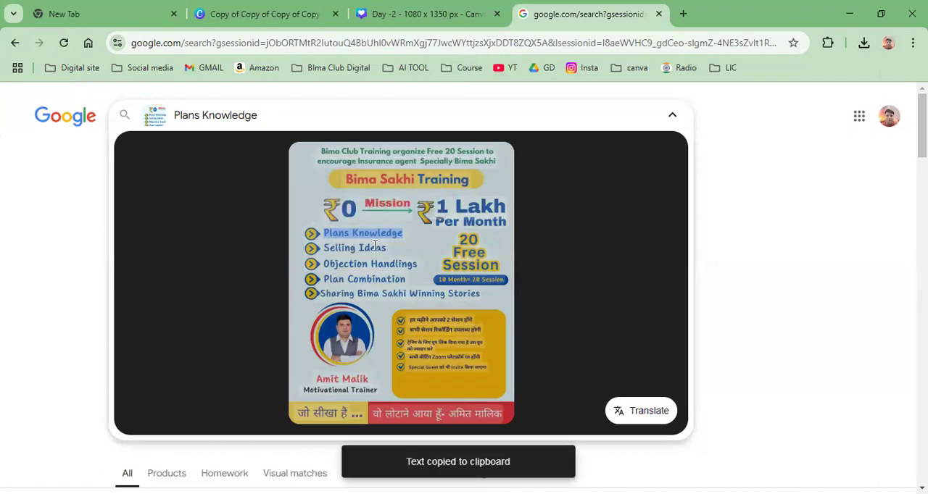
# Step: In the Canva Day -2 design, duplicate the "Insurance Advisior" text onto the red area and replace the copy's wording with "Plans Knowledge"
pyautogui.click(425, 18)
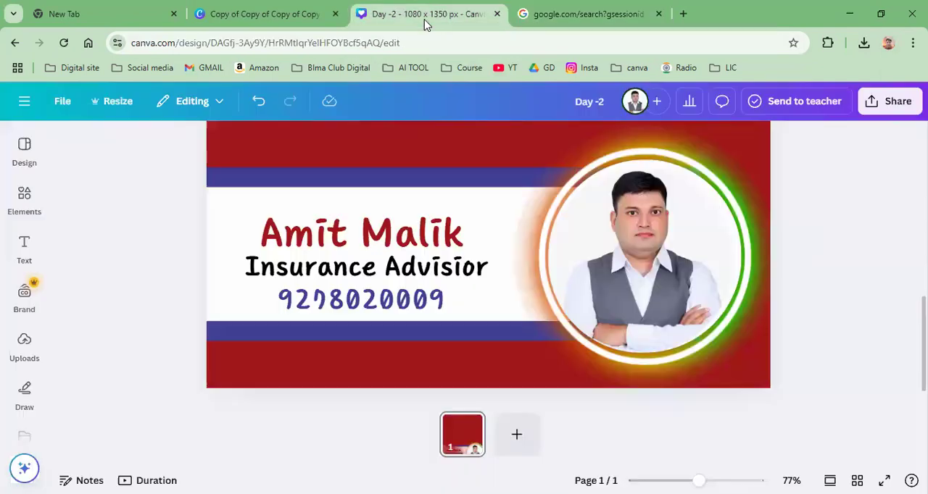
pyautogui.scroll(5, 489, 232)
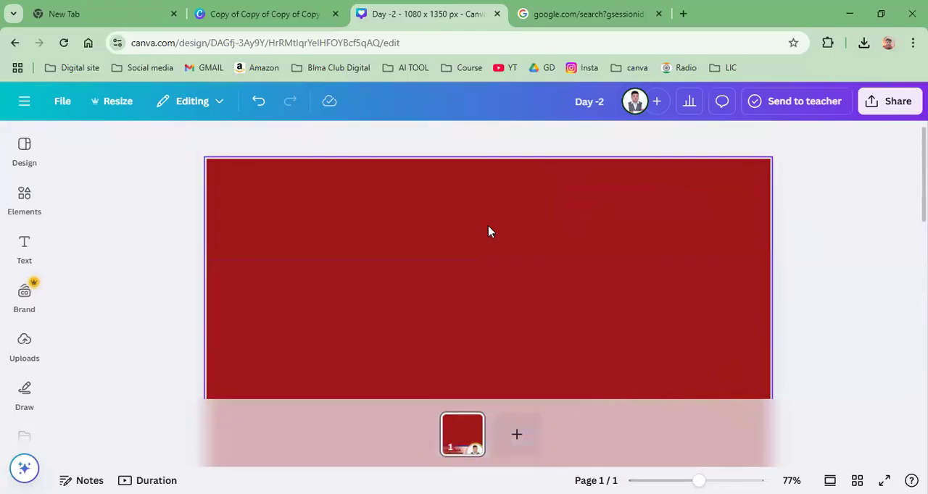
pyautogui.scroll(-1, 488, 231)
pyautogui.click(683, 480)
pyautogui.moveTo(682, 480); pyautogui.dragTo(668, 480)
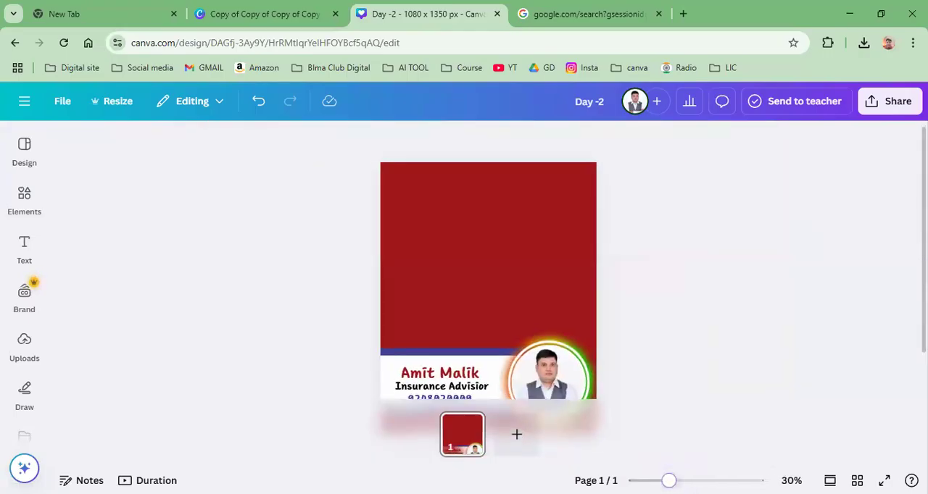
pyautogui.click(464, 388)
pyautogui.click(445, 355)
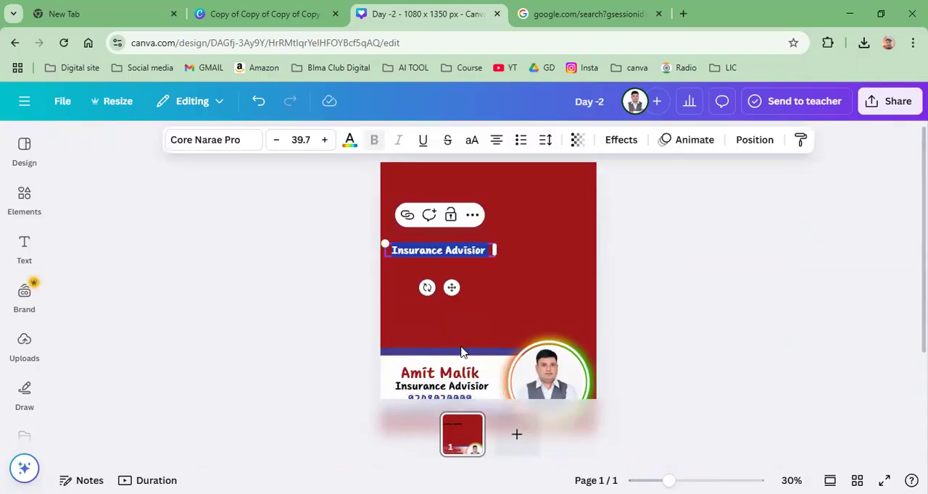
pyautogui.hotkey('ctrl', 'v')
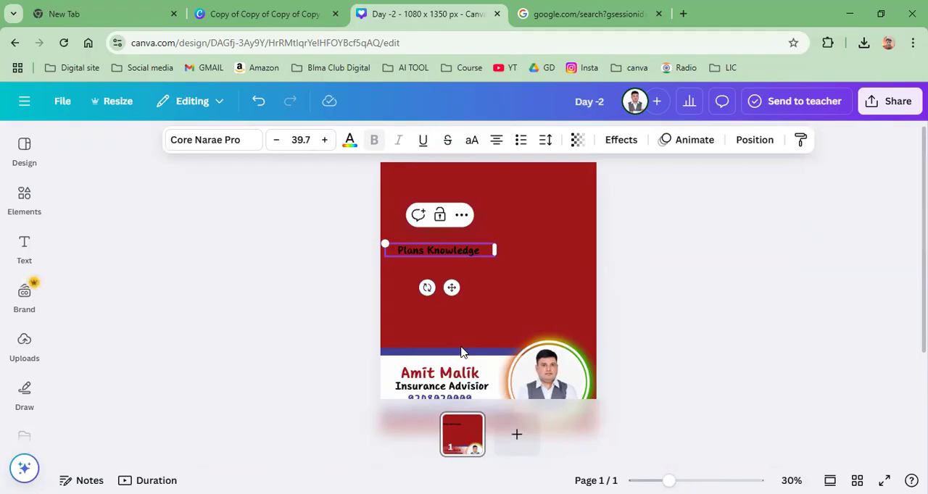
# Step: Change the "Plans Knowledge" text colour to the document white, #fefffe
pyautogui.click(349, 140)
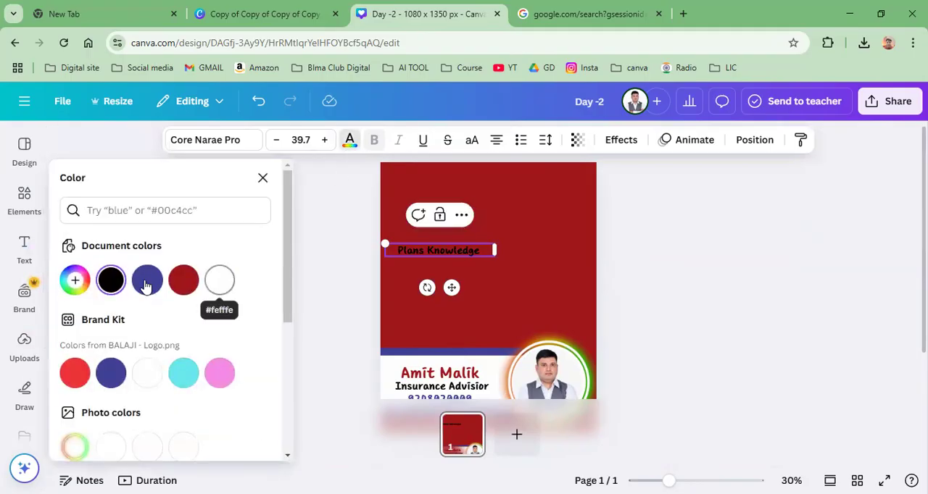
pyautogui.click(219, 280)
pyautogui.click(416, 248)
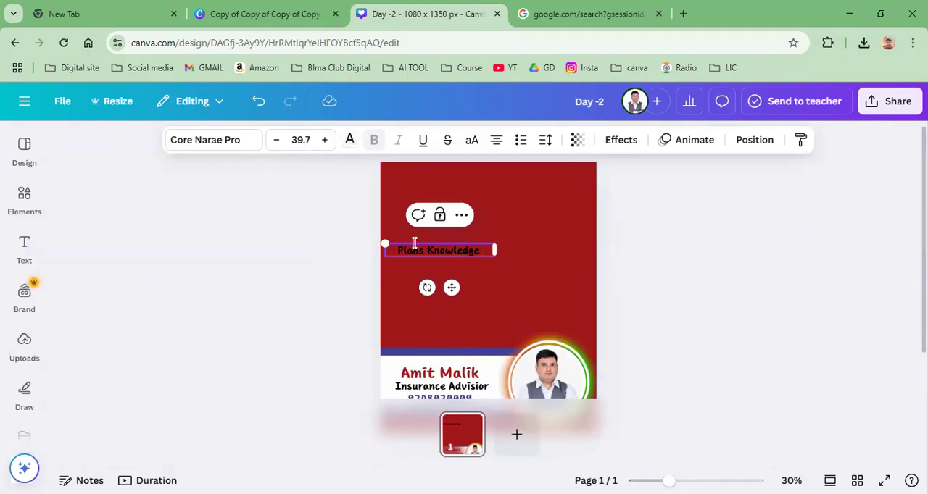
pyautogui.press('Escape')
pyautogui.click(415, 250)
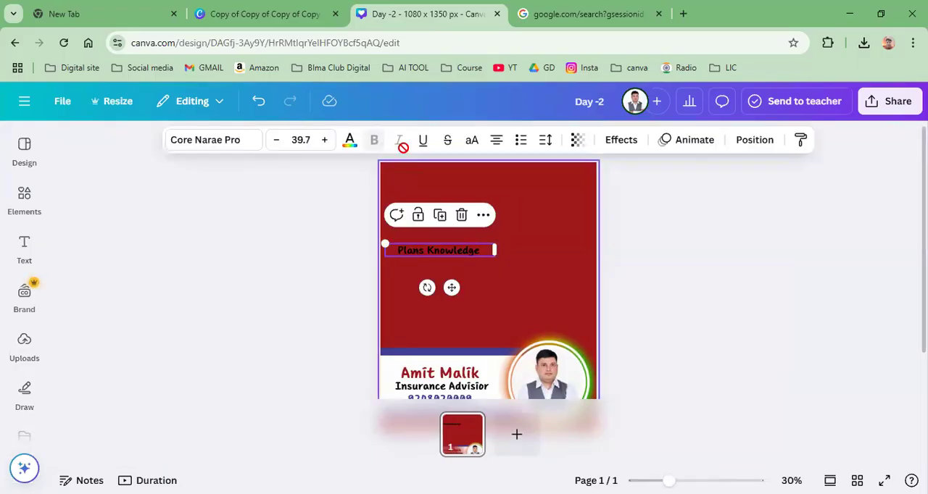
pyautogui.click(349, 140)
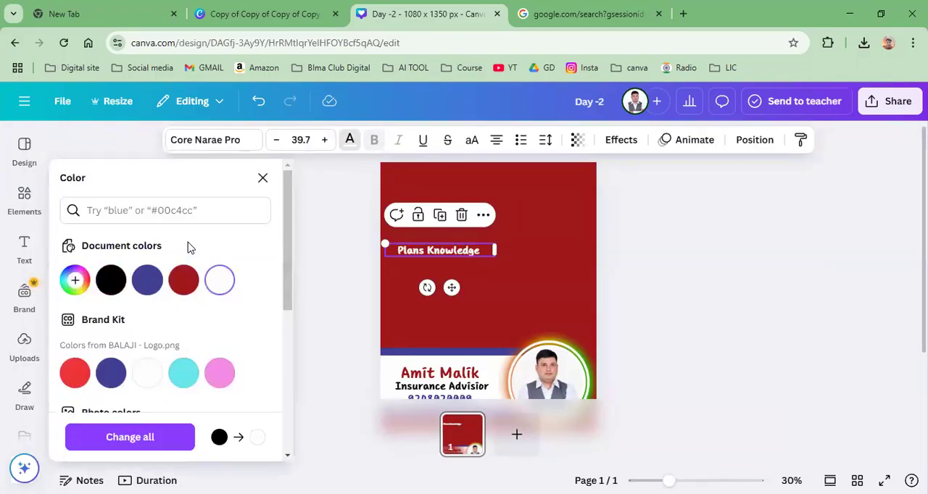
# Step: Enlarge the "Plans Knowledge" text to size 57.6, position it on the upper red area and narrow its text box
pyautogui.moveTo(385, 245); pyautogui.dragTo(335, 237)
pyautogui.moveTo(410, 249); pyautogui.dragTo(466, 246)
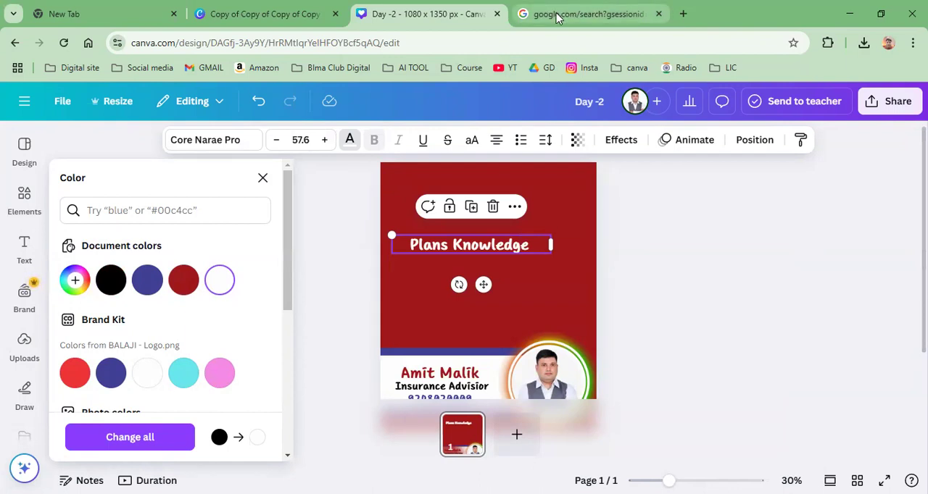
pyautogui.moveTo(547, 248); pyautogui.dragTo(535, 245)
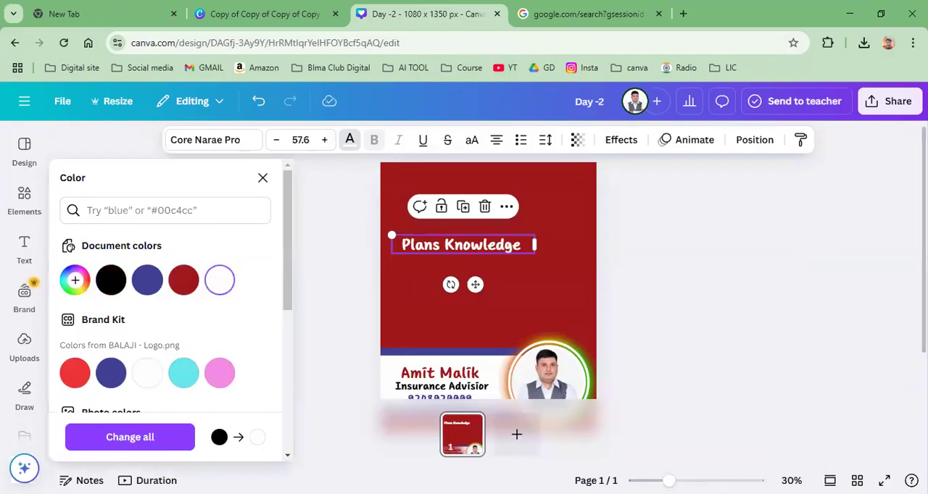